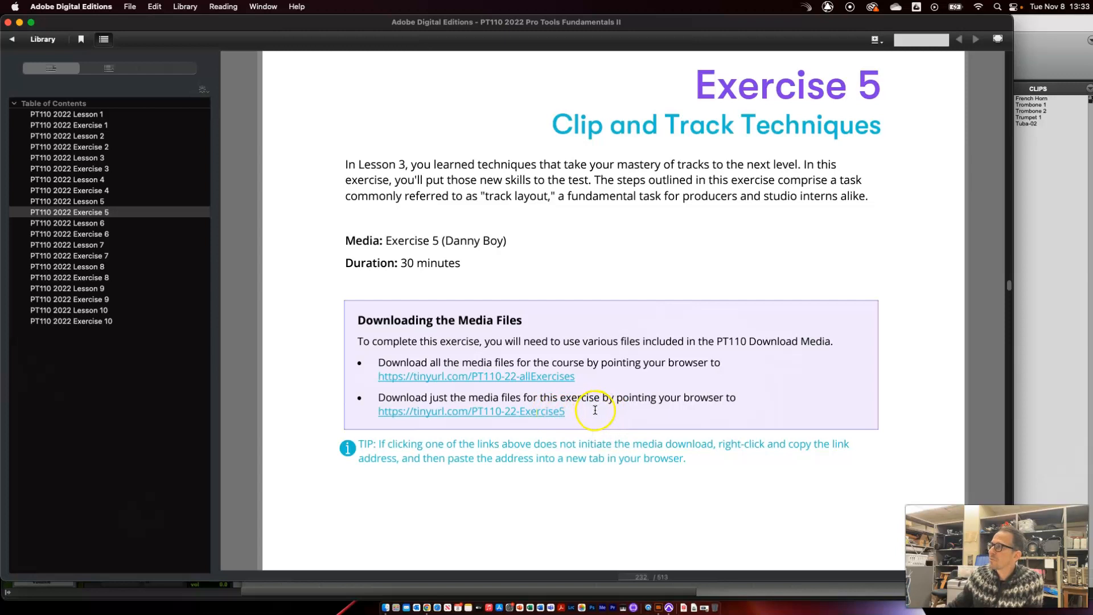
- Read the Exercise 5 introduction and the Part 1: Getting Started instructions in the course book
{"action": "scroll", "coordinate": [599, 410], "scroll_direction": "down", "scroll_amount": 15}
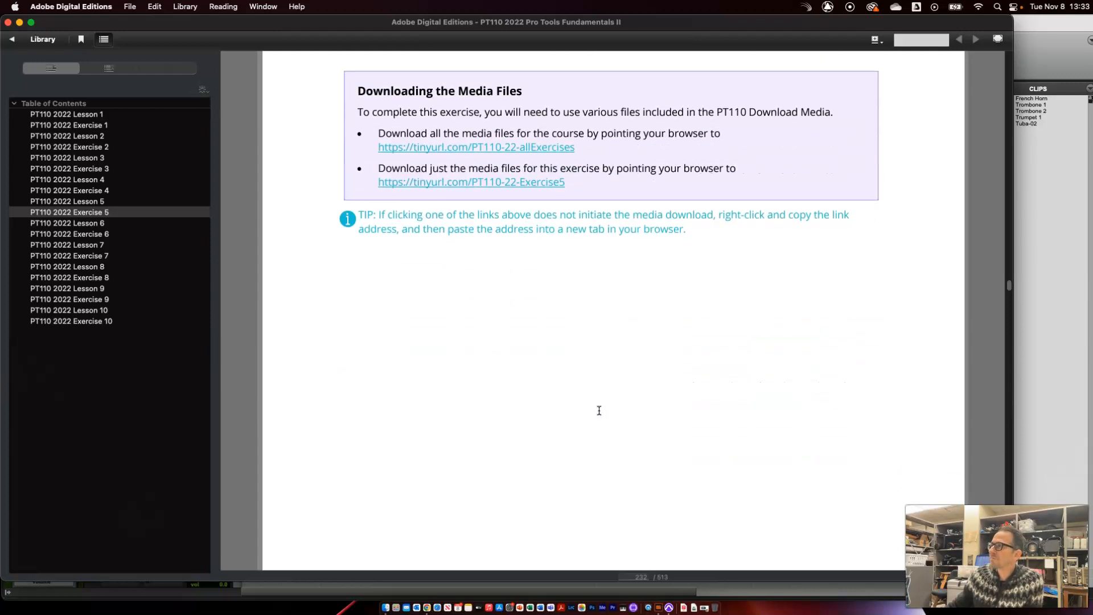
{"action": "scroll", "coordinate": [599, 410], "scroll_direction": "down", "scroll_amount": 10}
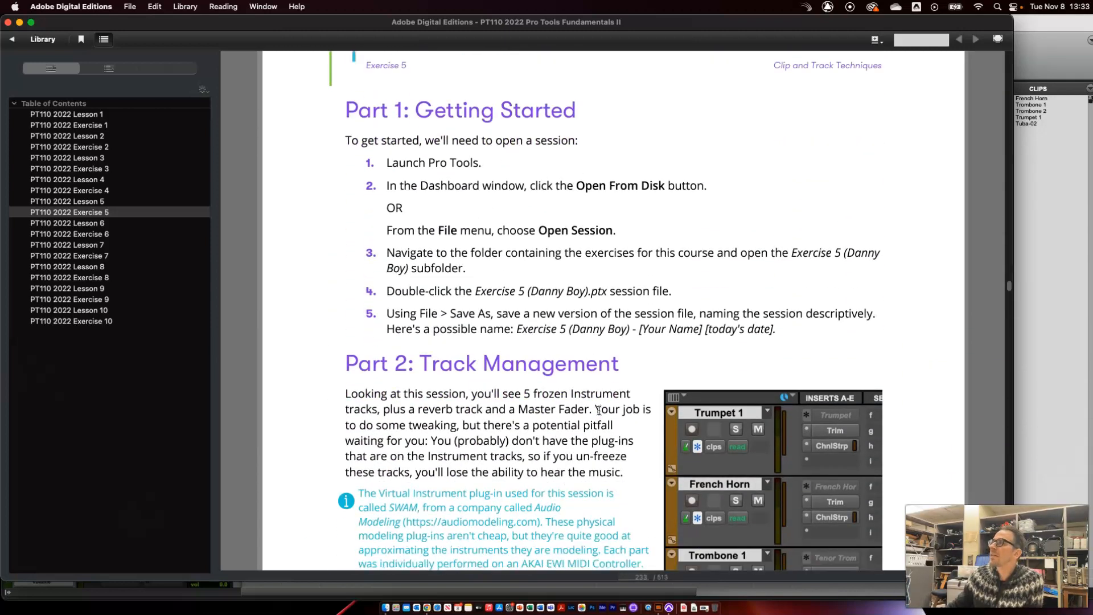
{"action": "scroll", "coordinate": [599, 410], "scroll_direction": "up", "scroll_amount": 3}
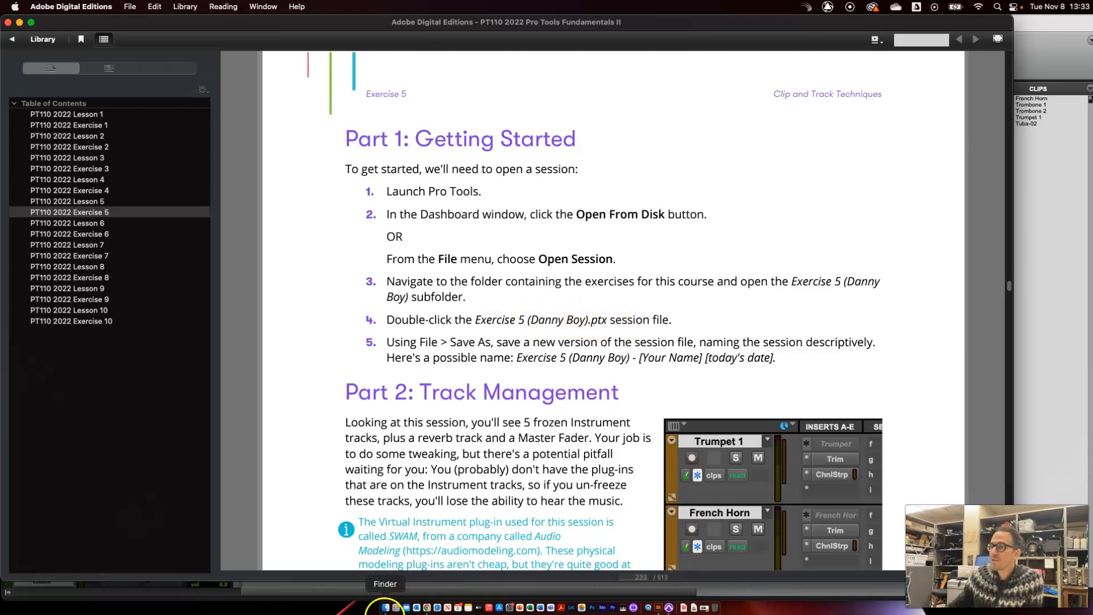
- Switch to Finder and open the PRO TOOLS EXERCISE MEDIA folder on the Excess drive
{"action": "left_click", "coordinate": [385, 608]}
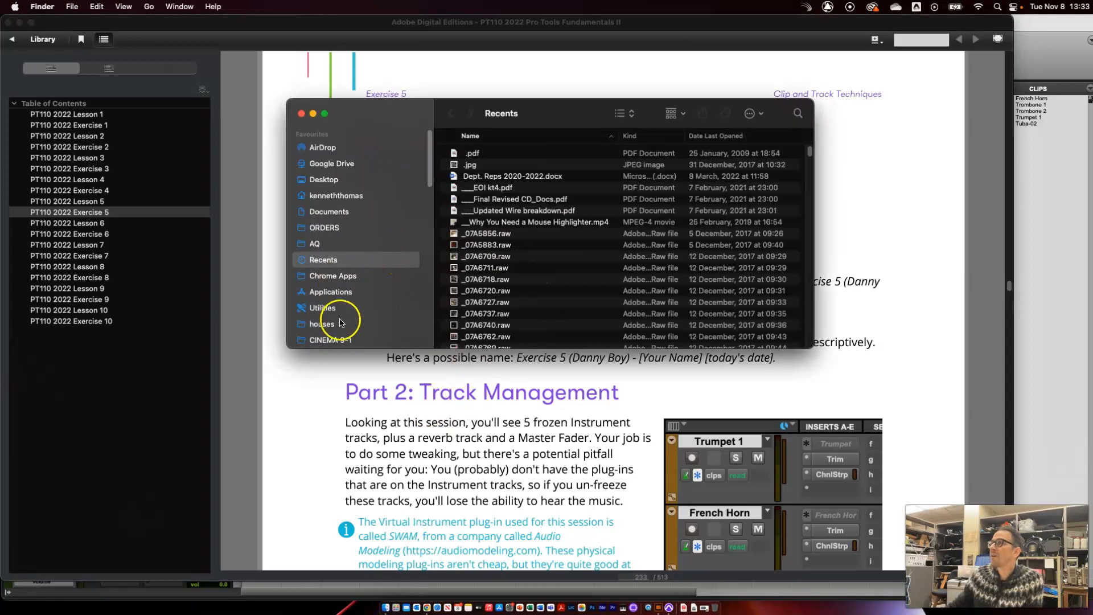
{"action": "scroll", "coordinate": [360, 279], "scroll_direction": "down", "scroll_amount": 10}
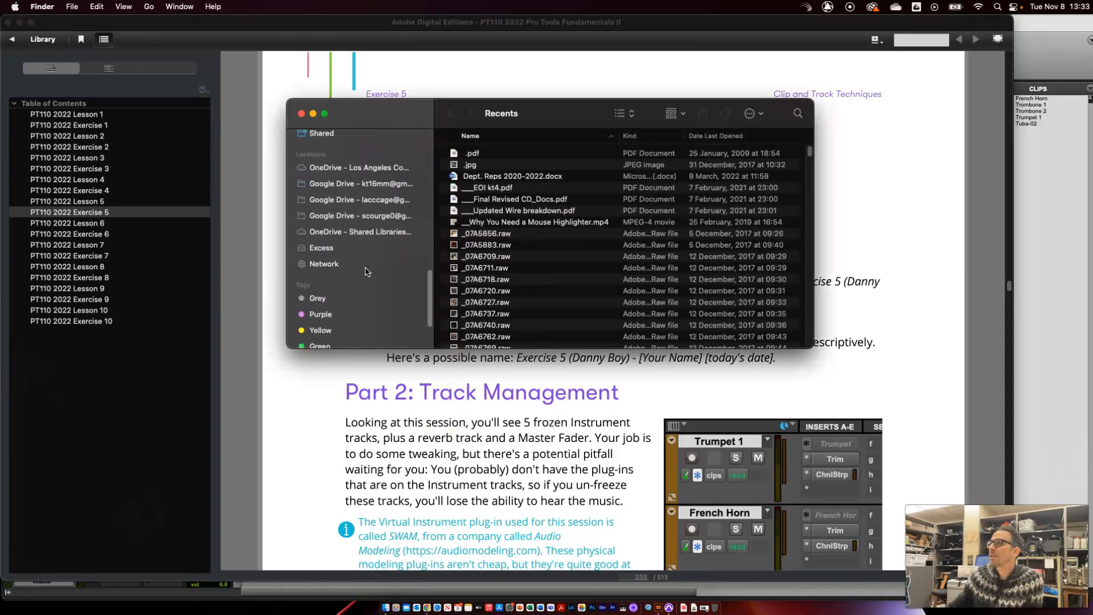
{"action": "left_click", "coordinate": [353, 251]}
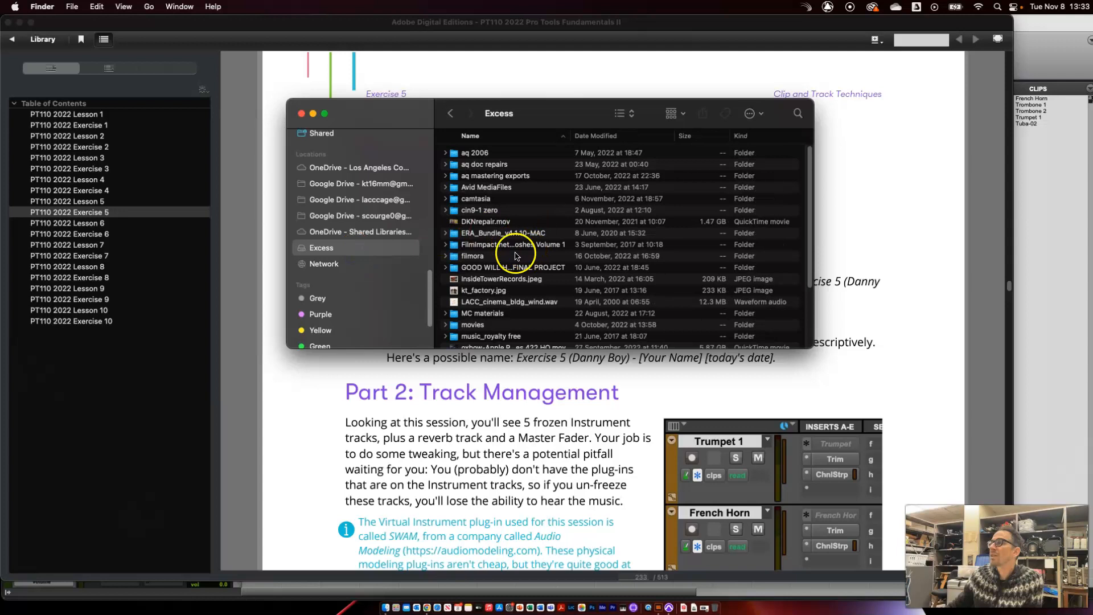
{"action": "scroll", "coordinate": [488, 249], "scroll_direction": "down", "scroll_amount": 3}
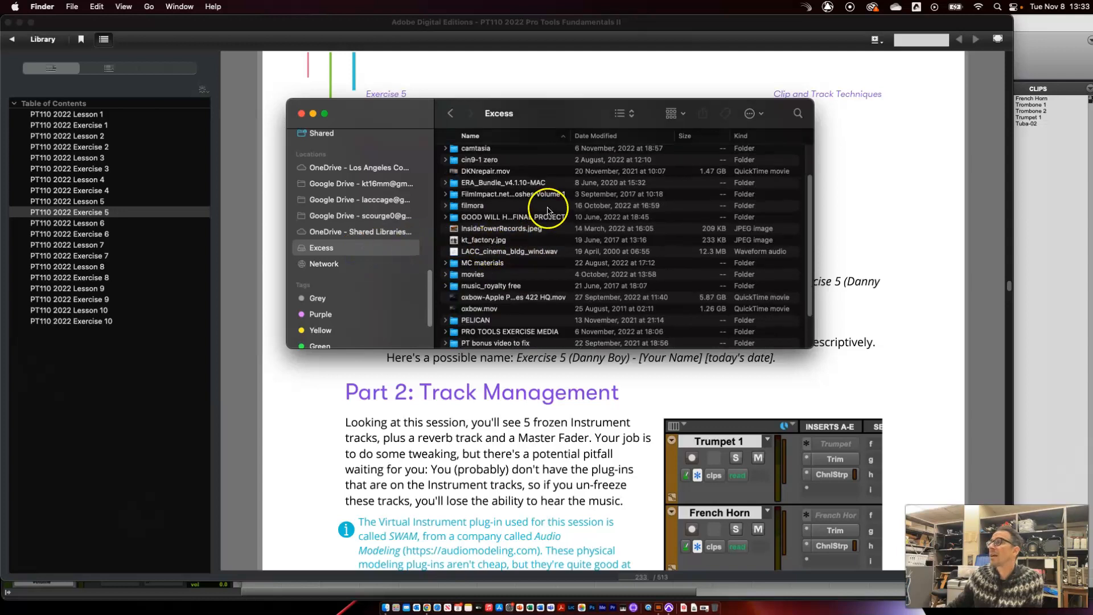
{"action": "double_click", "coordinate": [543, 333]}
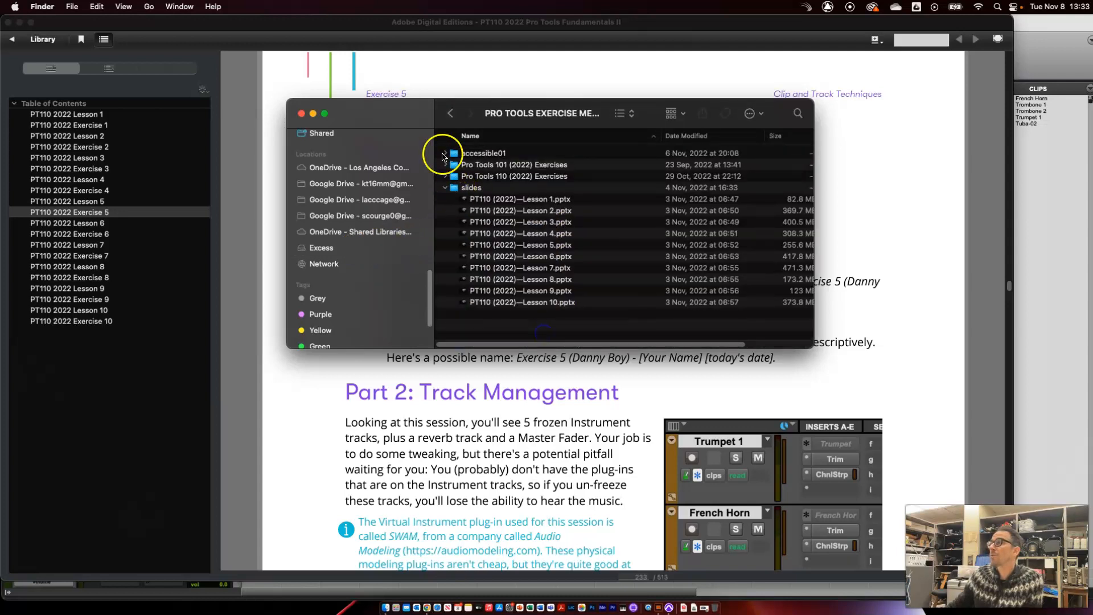
- Expand the Pro Tools 110 (2022) Exercises folder, collapse unneeded subfolders and select the Exercise 5 (Danny Boy).ptx session file
{"action": "left_click", "coordinate": [454, 177]}
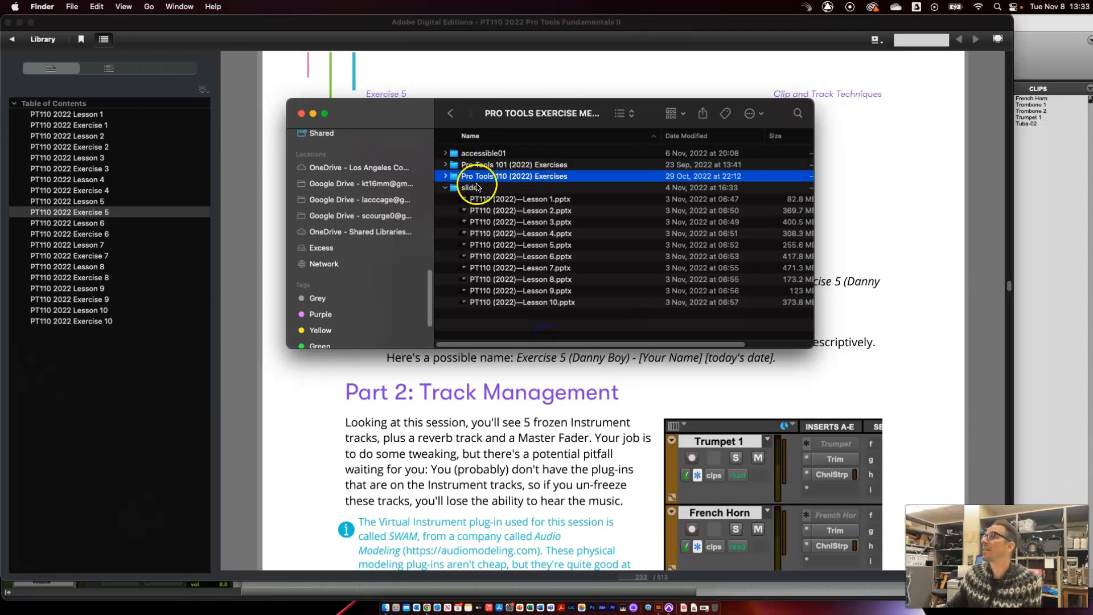
{"action": "left_click", "coordinate": [445, 188]}
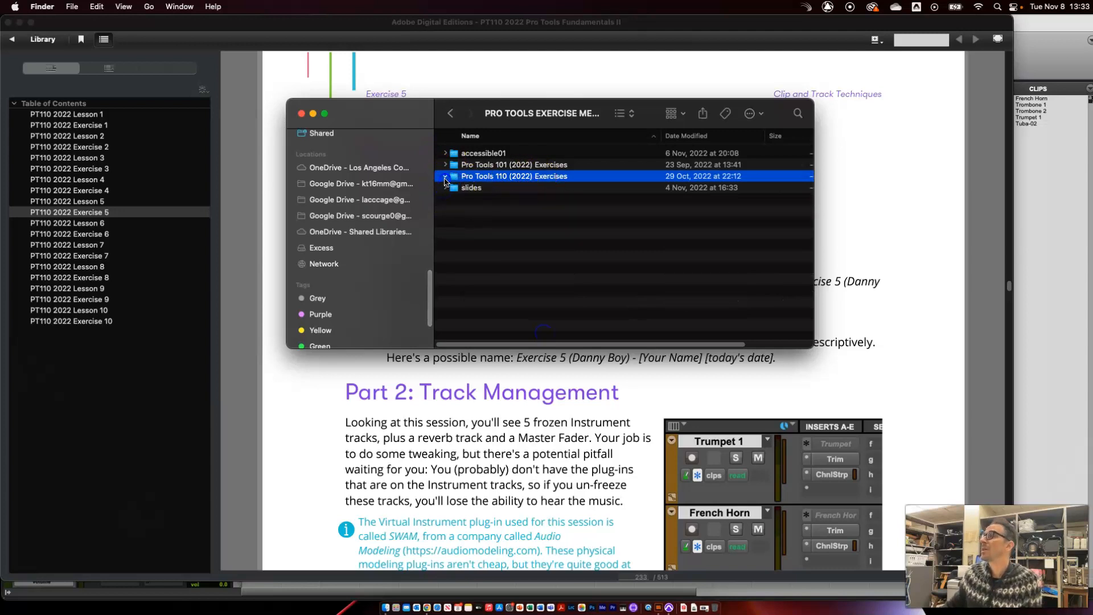
{"action": "left_click", "coordinate": [445, 176]}
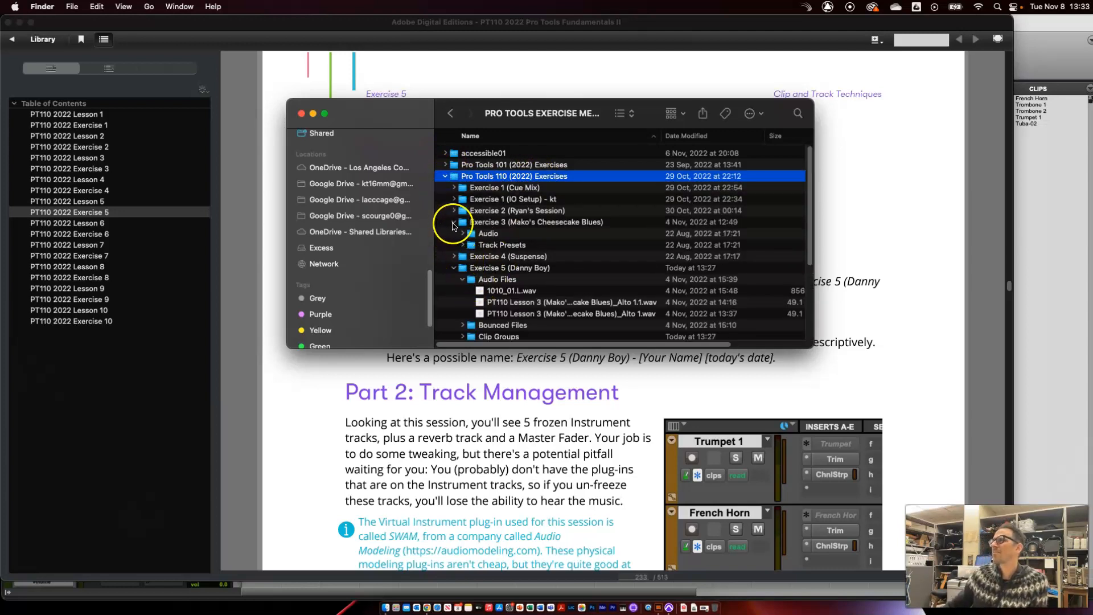
{"action": "left_click", "coordinate": [454, 222]}
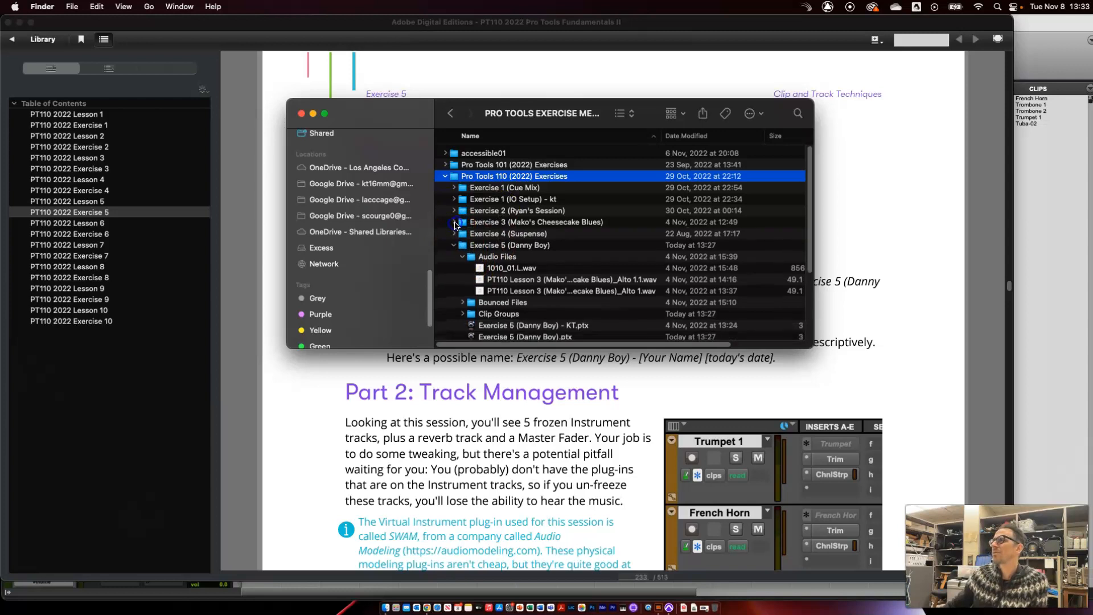
{"action": "left_click", "coordinate": [463, 256]}
{"action": "left_click", "coordinate": [564, 302]}
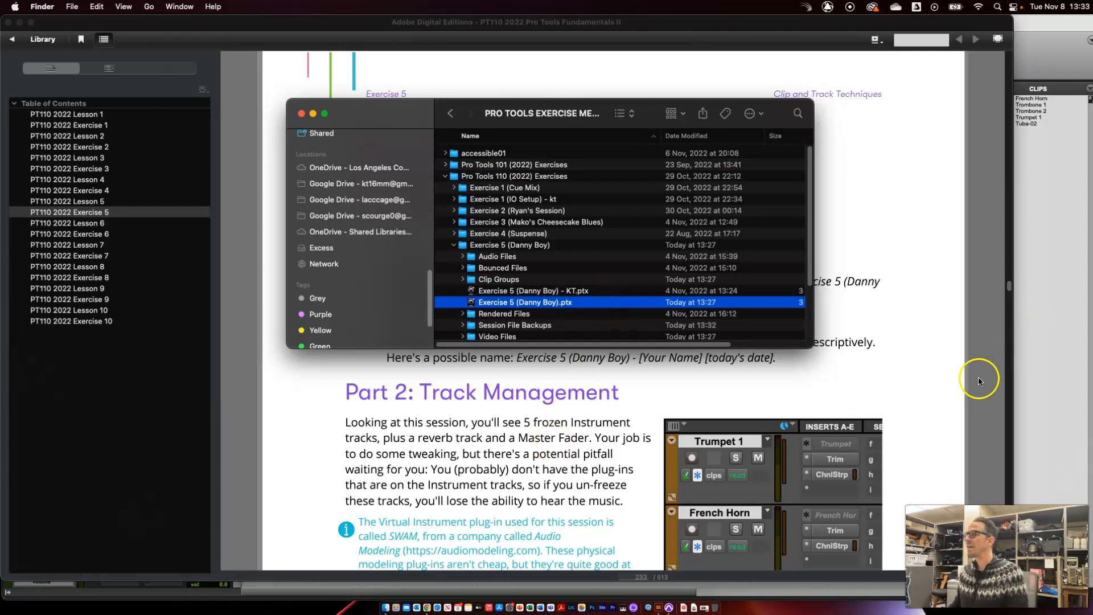
- Close the Finder window, switch to the Pro Tools session and play back part of the arrangement
{"action": "left_click", "coordinate": [302, 114]}
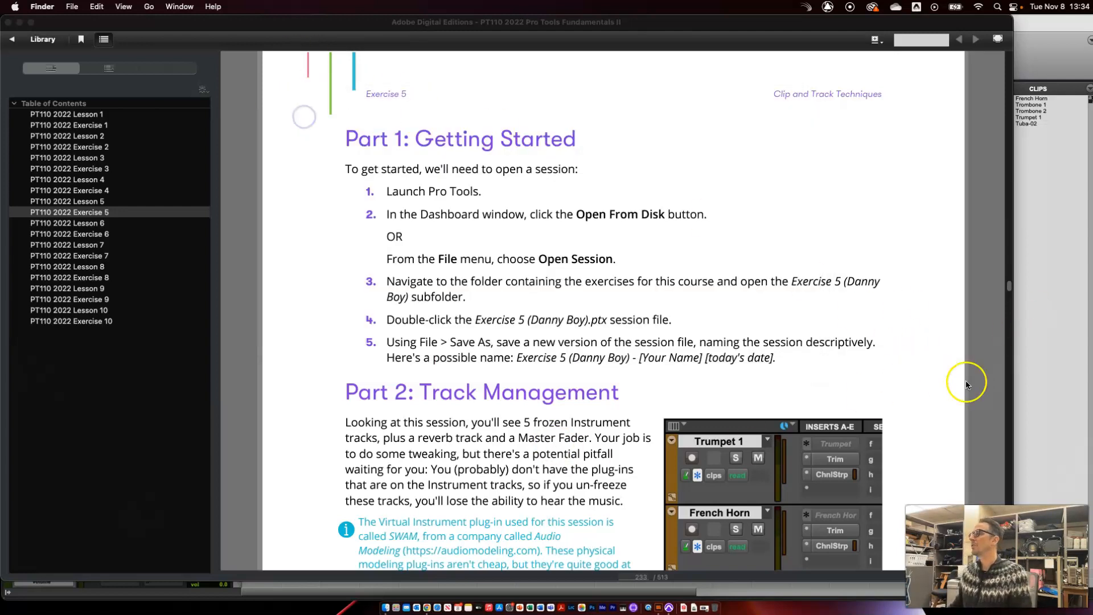
{"action": "left_click", "coordinate": [1037, 344]}
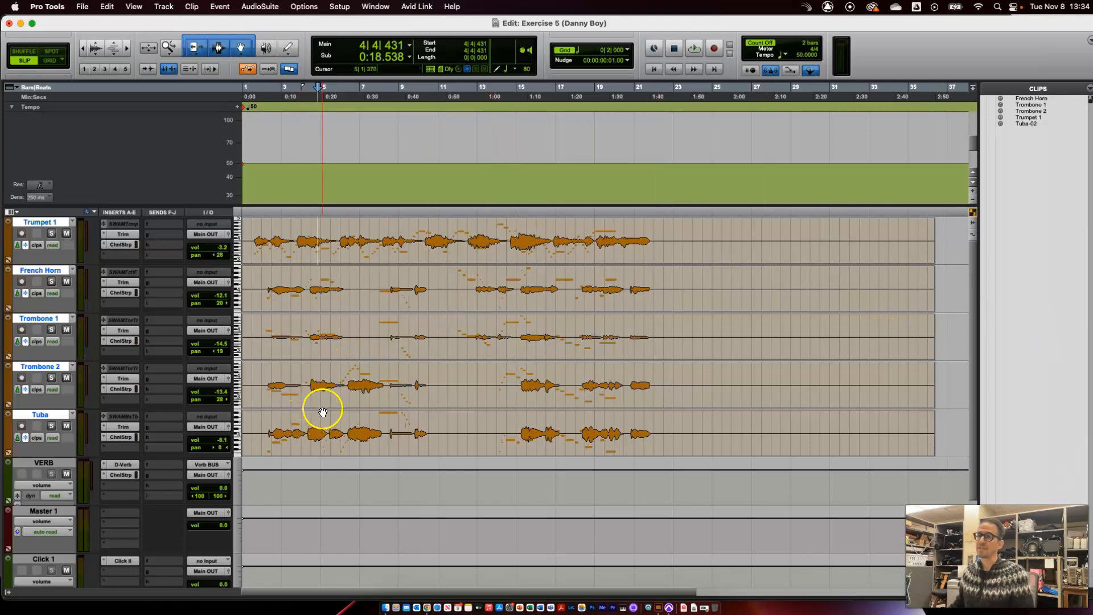
{"action": "key", "text": "space"}
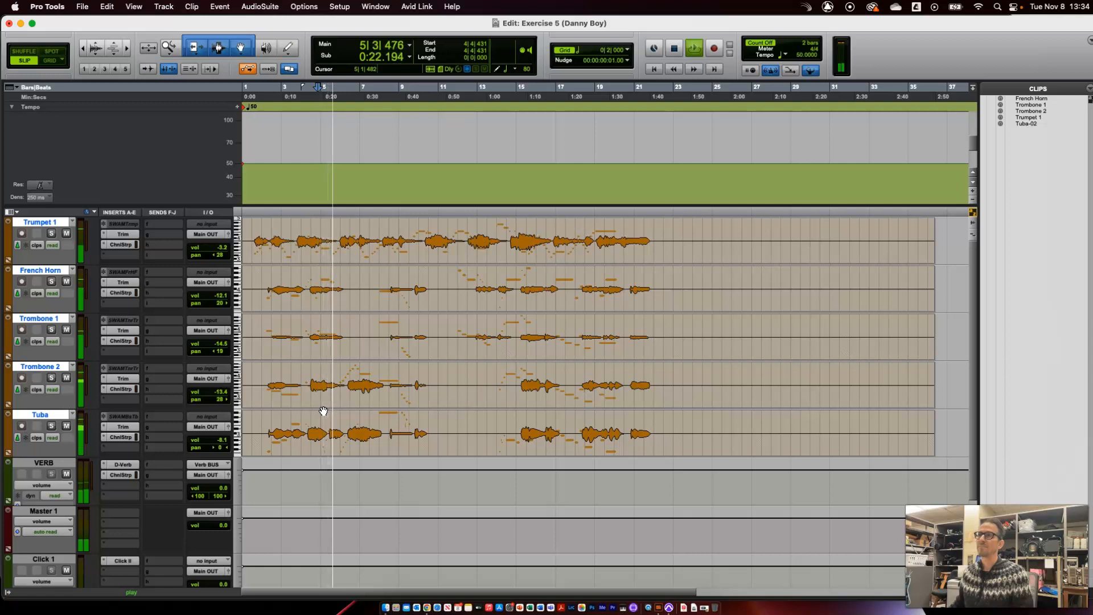
{"action": "key", "text": "space"}
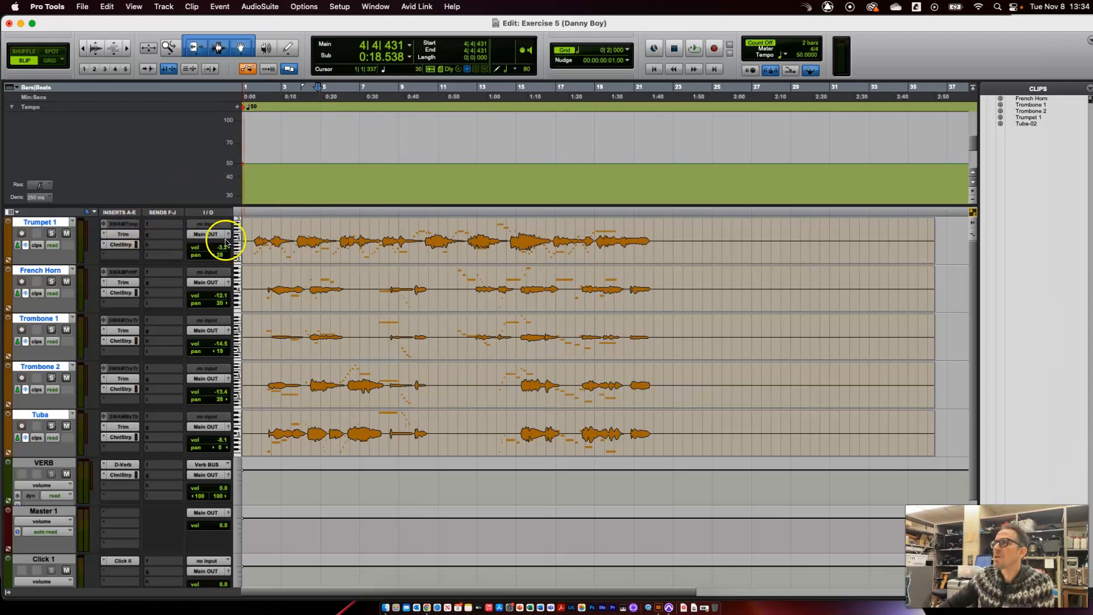
- Highlight long stretches of the Trumpet 1 clip, then reduce the selection to an insertion point in bar 14
{"action": "left_click_drag", "start_coordinate": [273, 233], "coordinate": [681, 241]}
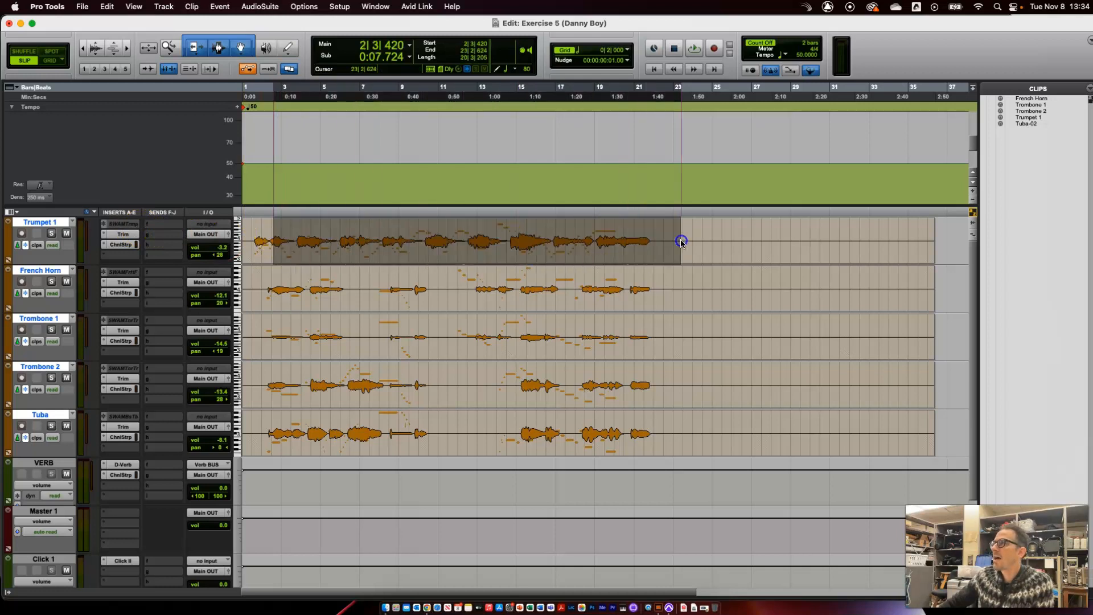
{"action": "left_click", "coordinate": [310, 237]}
{"action": "left_click_drag", "start_coordinate": [257, 228], "coordinate": [578, 246]}
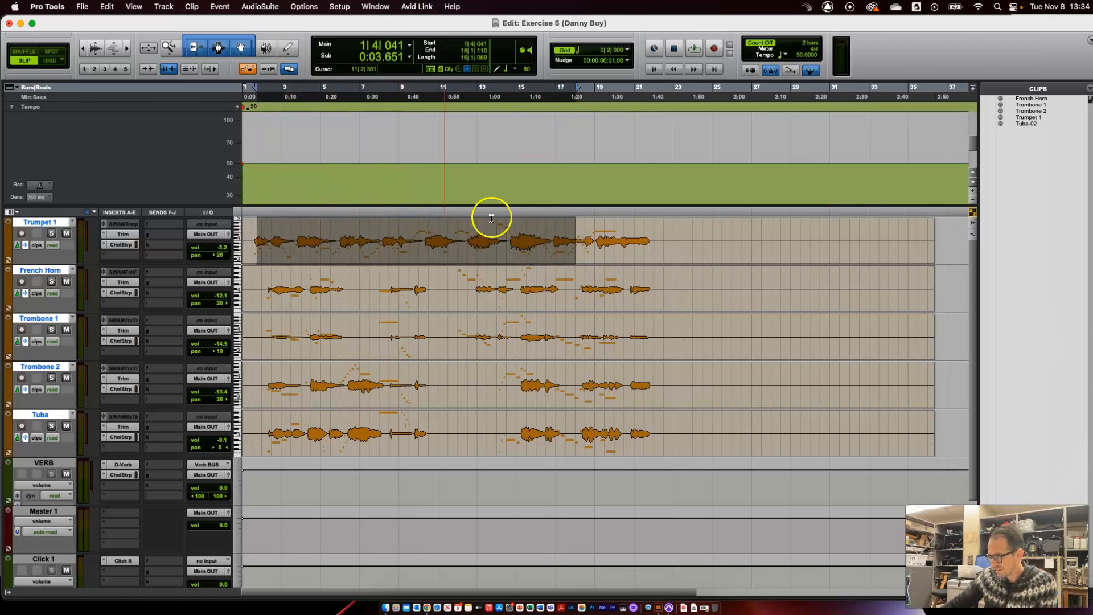
{"action": "left_click", "coordinate": [506, 227]}
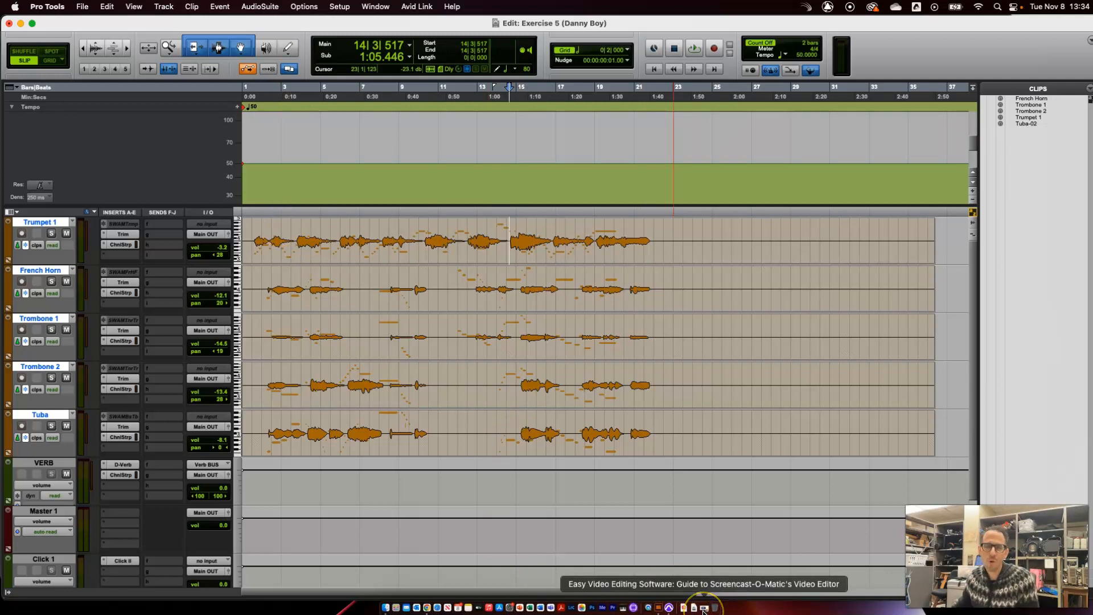
- Switch to Adobe Digital Editions and read the Part 2: Track Management introduction
{"action": "left_click", "coordinate": [670, 607]}
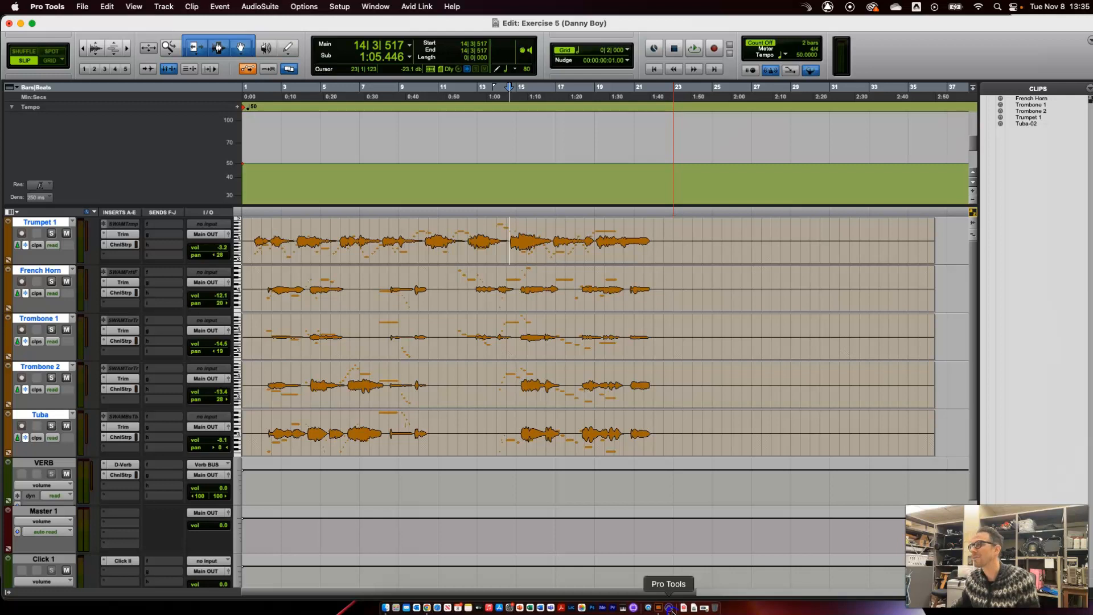
{"action": "left_click", "coordinate": [659, 607]}
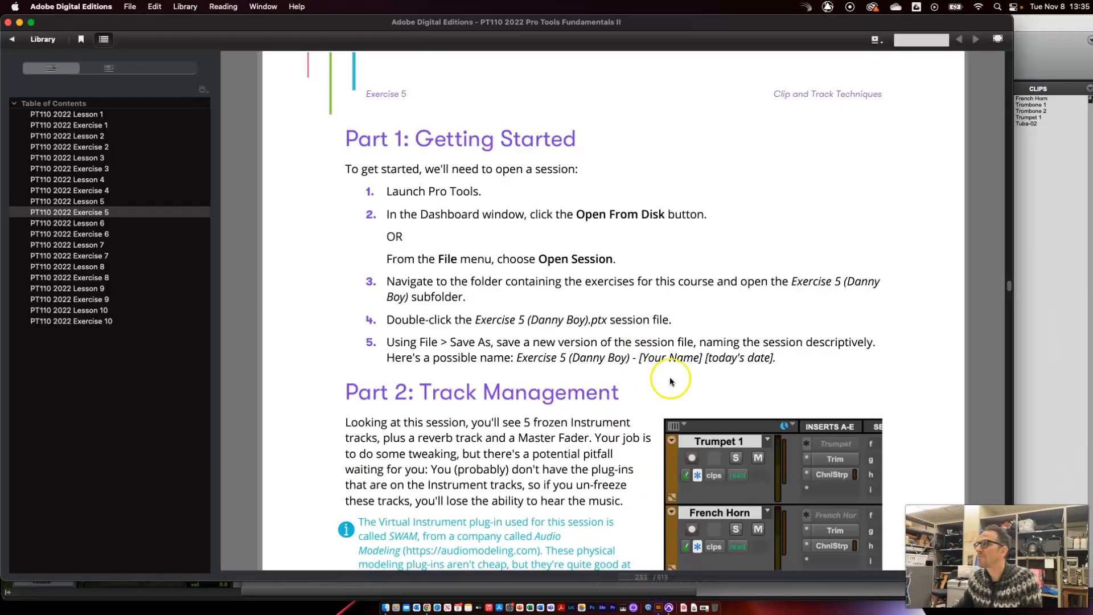
{"action": "scroll", "coordinate": [617, 330], "scroll_direction": "down", "scroll_amount": 5}
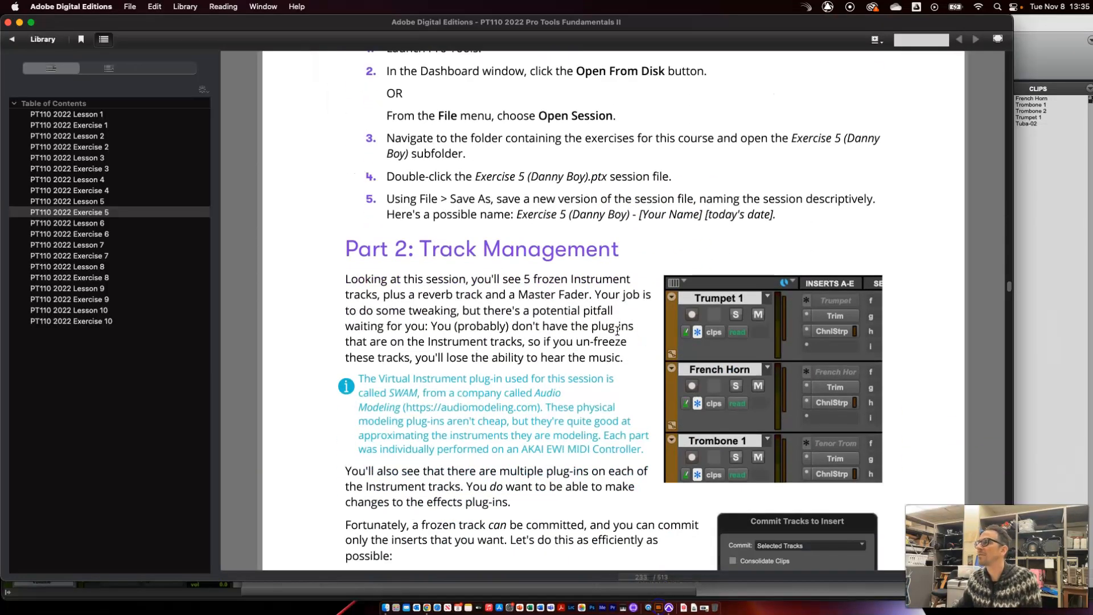
{"action": "scroll", "coordinate": [618, 330], "scroll_direction": "down", "scroll_amount": 5}
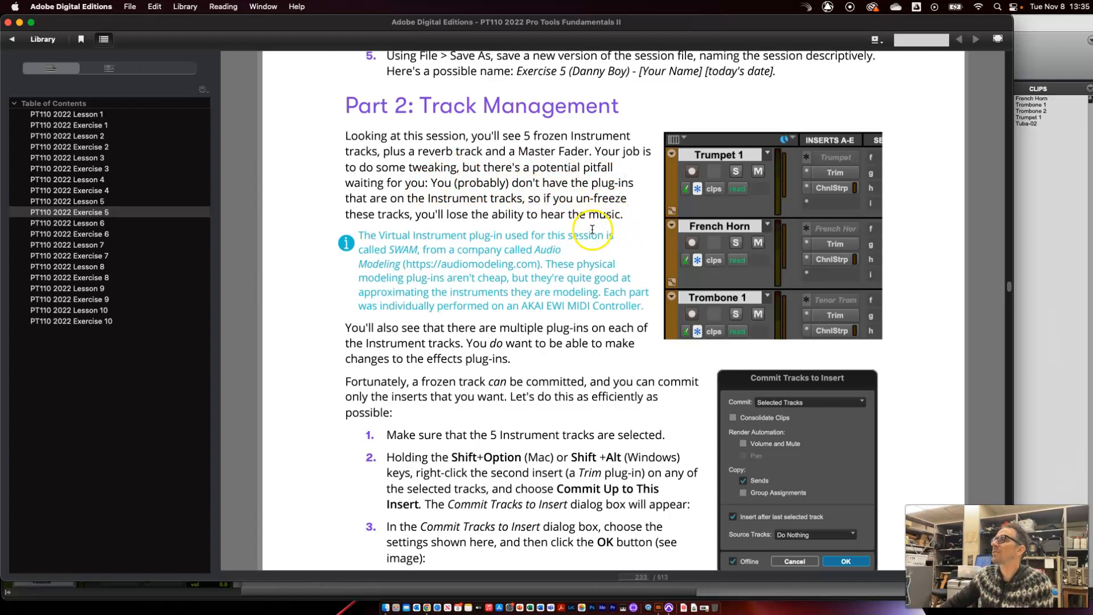
- Compare the Pro Tools session with the book, then read its steps for committing the instrument tracks up to the Trim insert
{"action": "left_click", "coordinate": [1066, 295]}
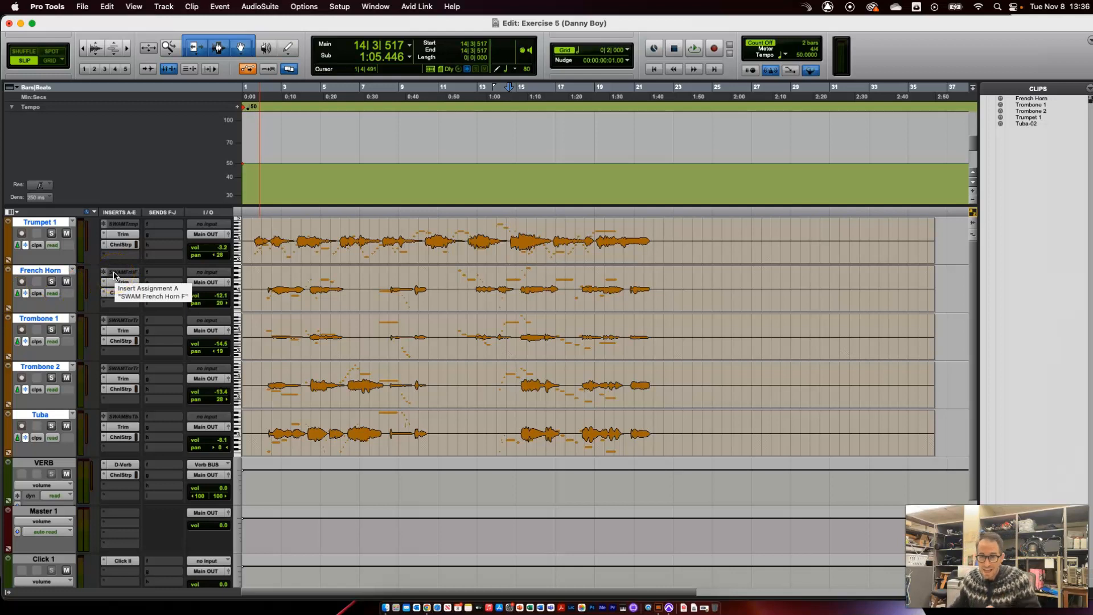
{"action": "left_click", "coordinate": [660, 605]}
{"action": "scroll", "coordinate": [553, 359], "scroll_direction": "down", "scroll_amount": 3}
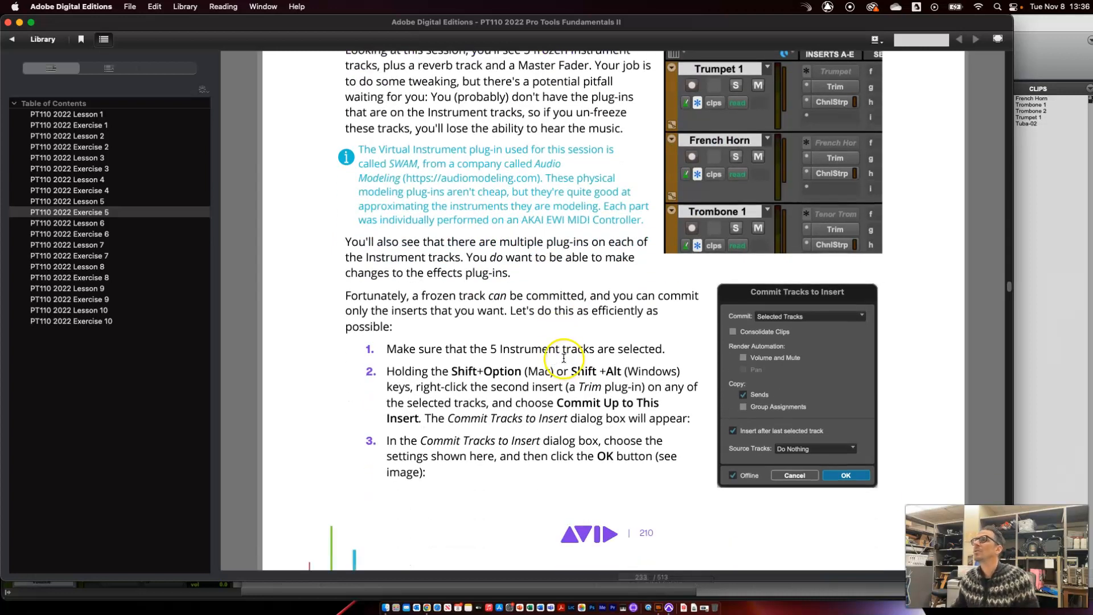
{"action": "scroll", "coordinate": [563, 357], "scroll_direction": "down", "scroll_amount": 4}
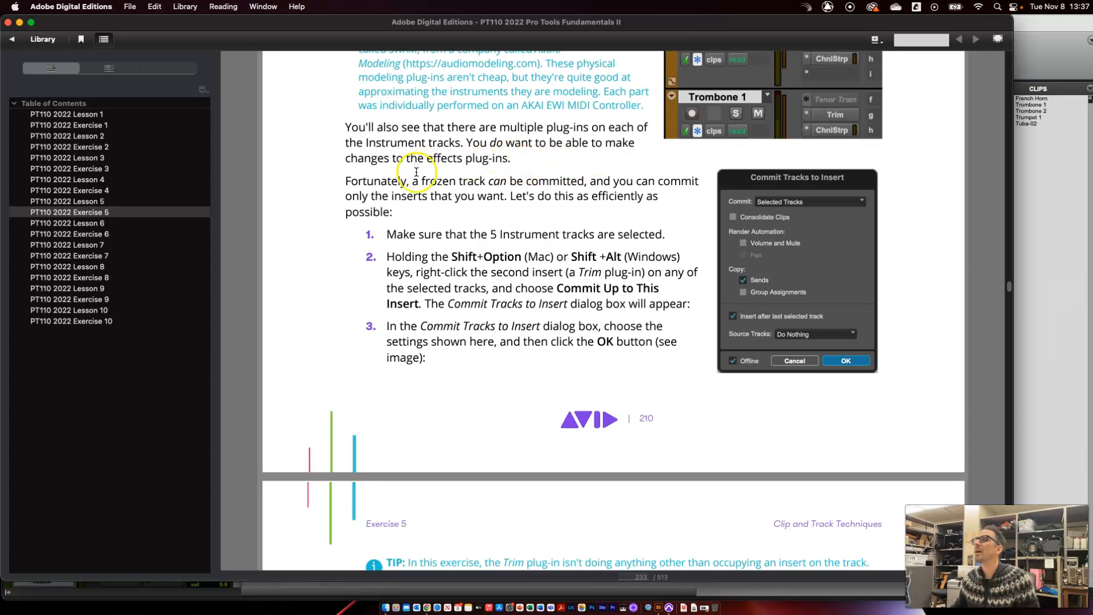
{"action": "scroll", "coordinate": [399, 177], "scroll_direction": "down", "scroll_amount": 1}
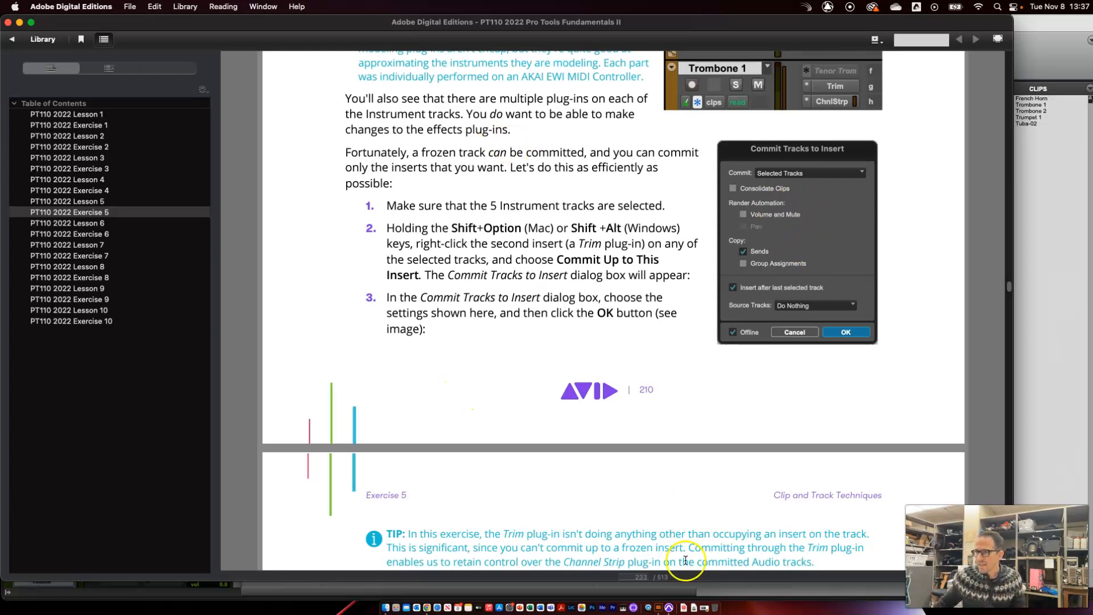
{"action": "left_click", "coordinate": [386, 608]}
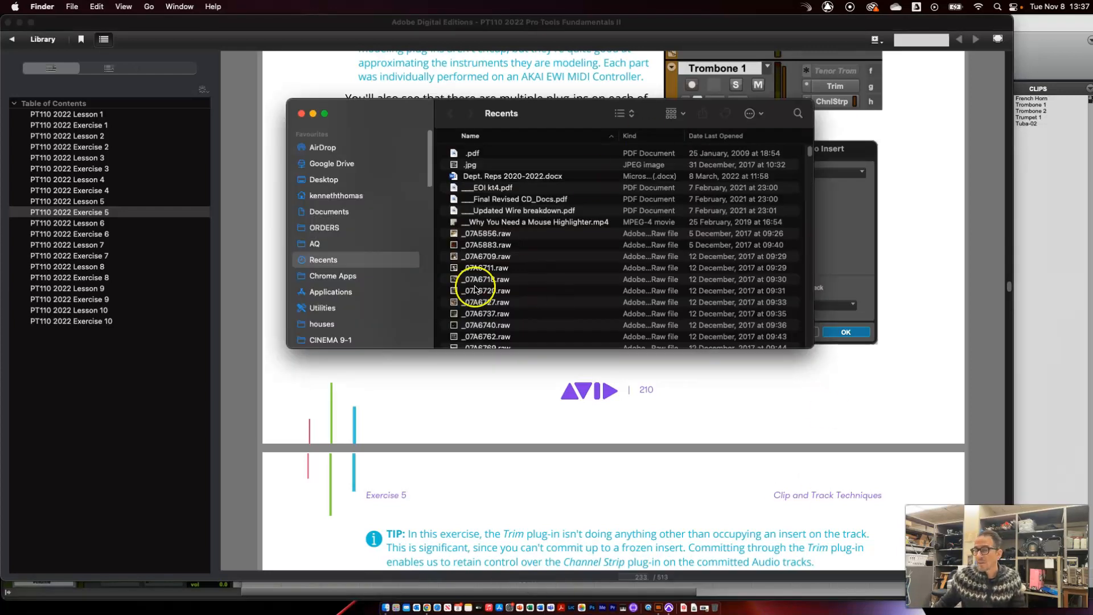
{"action": "scroll", "coordinate": [382, 230], "scroll_direction": "down", "scroll_amount": 1}
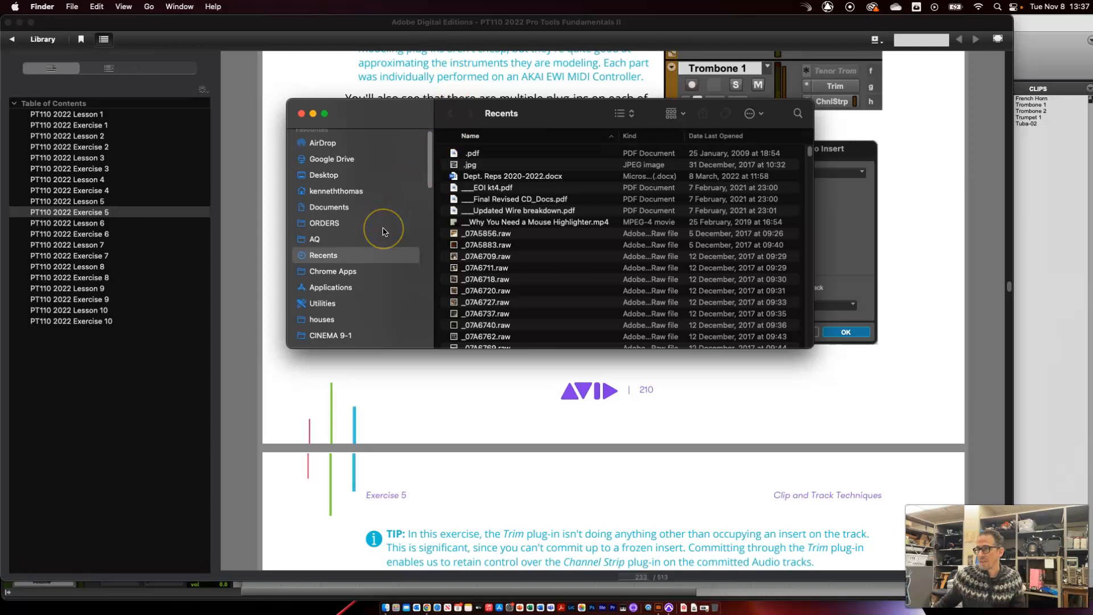
{"action": "left_click", "coordinate": [302, 113]}
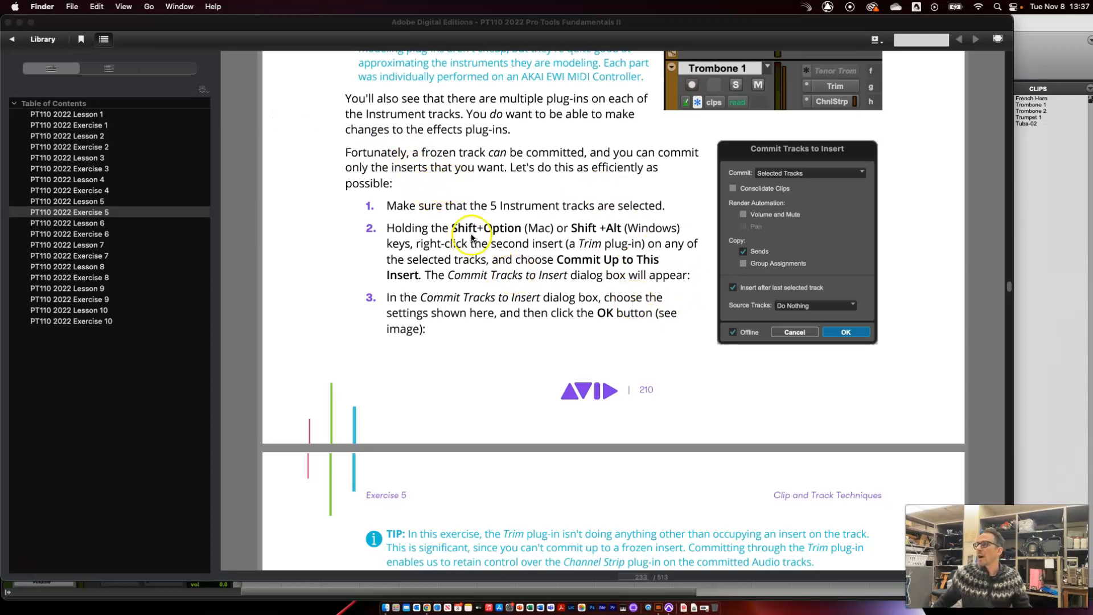
- Switch to Pro Tools and select the Trumpet 1, French Horn, Trombone 1, Trombone 2 and Tuba instrument tracks
{"action": "scroll", "coordinate": [495, 237], "scroll_direction": "down", "scroll_amount": 3}
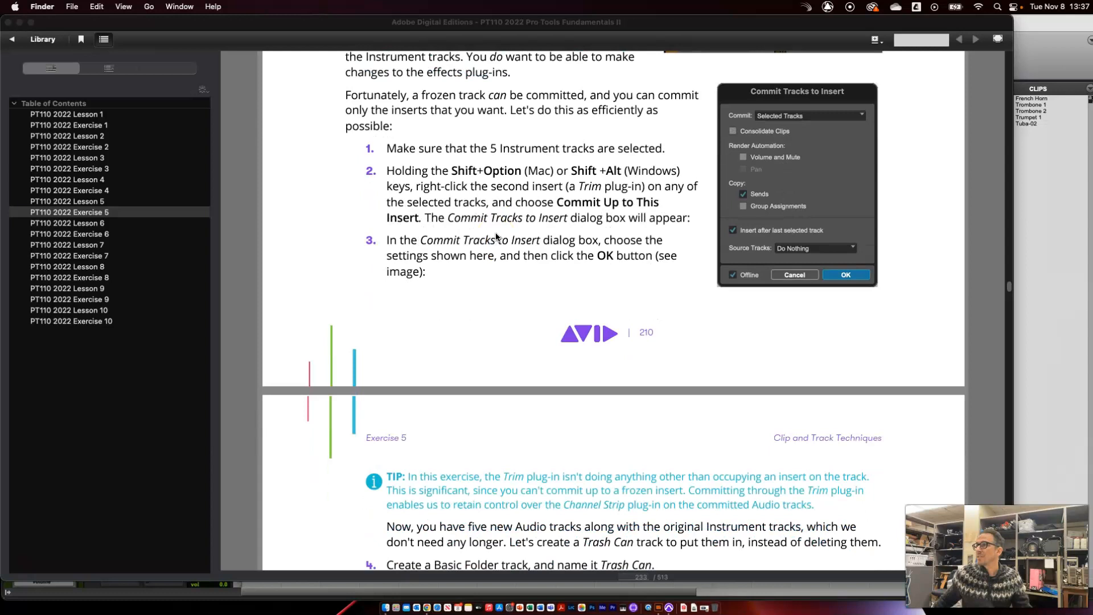
{"action": "scroll", "coordinate": [496, 236], "scroll_direction": "down", "scroll_amount": 2}
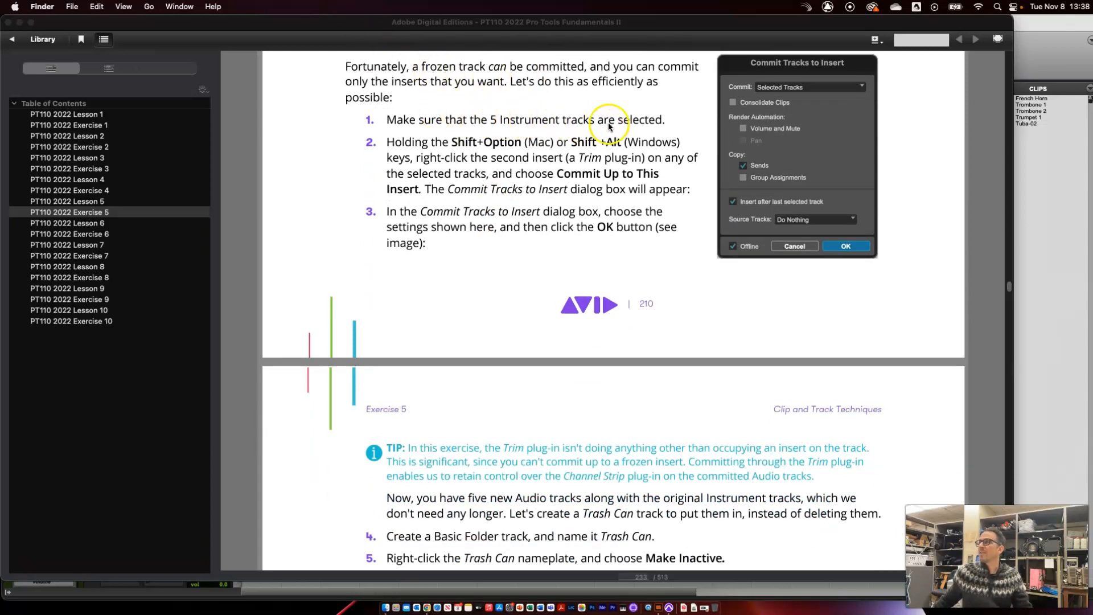
{"action": "left_click", "coordinate": [1068, 307]}
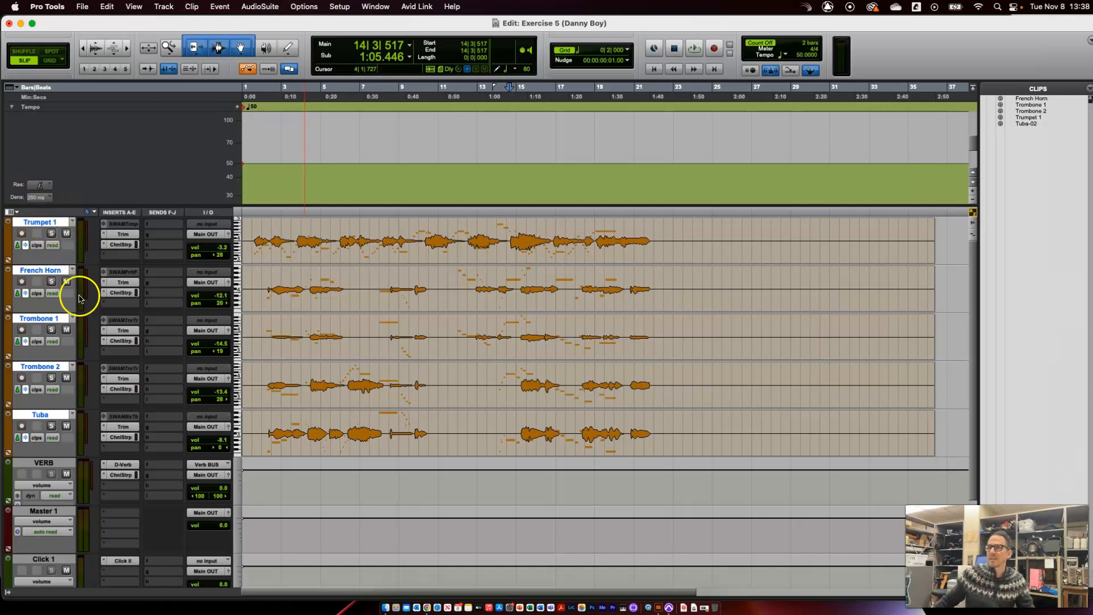
{"action": "left_click", "coordinate": [44, 415], "text": "alt"}
{"action": "left_click", "coordinate": [51, 222]}
{"action": "left_click", "coordinate": [41, 270], "text": "shift"}
{"action": "left_click", "coordinate": [50, 322], "text": "shift"}
{"action": "left_click", "coordinate": [53, 368], "text": "shift"}
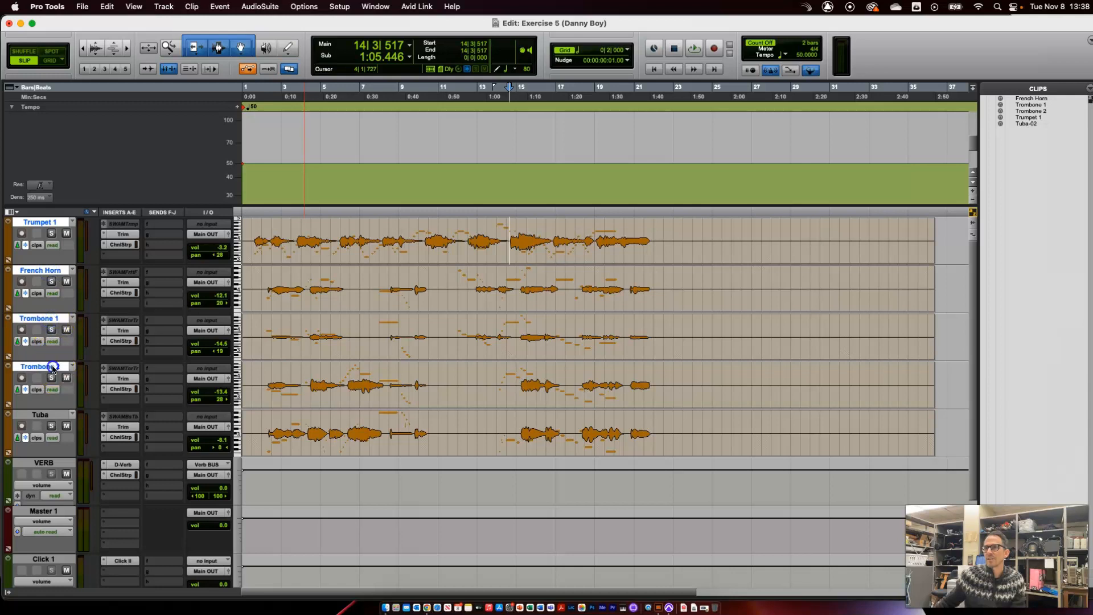
{"action": "left_click", "coordinate": [42, 415], "text": "shift"}
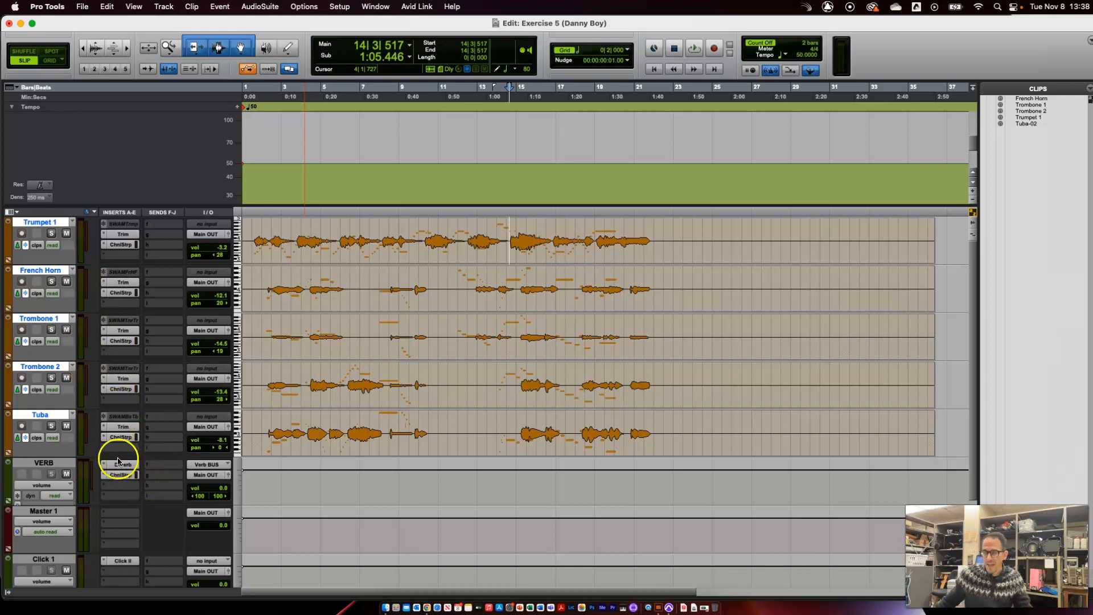
- Check the book's steps 2 and 3 on committing the selected tracks up to the second insert, and return to Pro Tools
{"action": "left_click", "coordinate": [164, 6]}
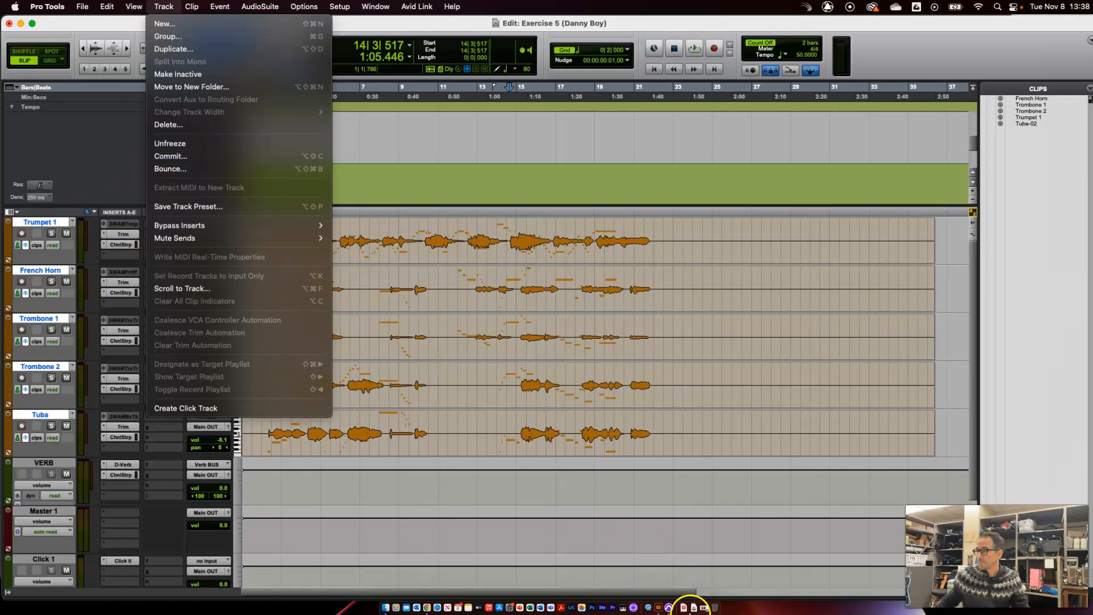
{"action": "left_click", "coordinate": [659, 608]}
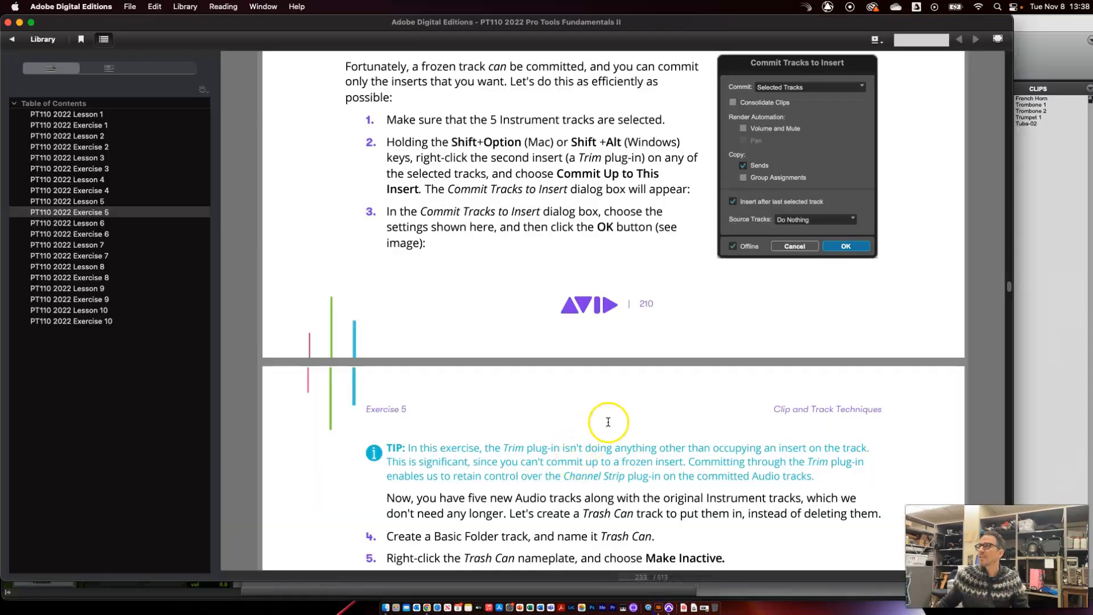
{"action": "scroll", "coordinate": [563, 233], "scroll_direction": "up", "scroll_amount": 2}
{"action": "scroll", "coordinate": [502, 216], "scroll_direction": "down", "scroll_amount": 2}
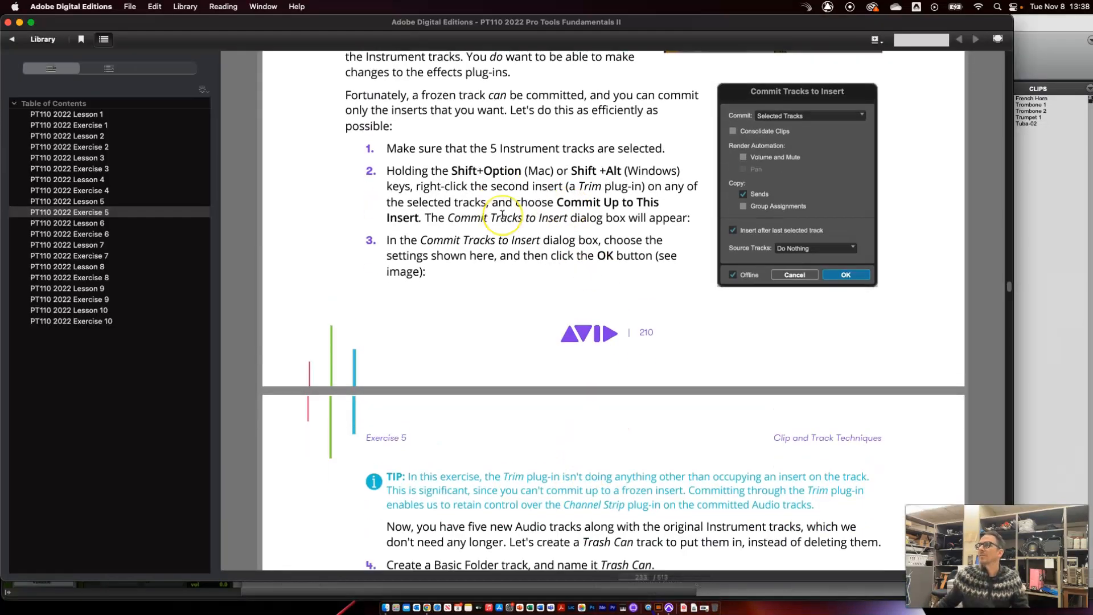
{"action": "scroll", "coordinate": [502, 214], "scroll_direction": "down", "scroll_amount": 1}
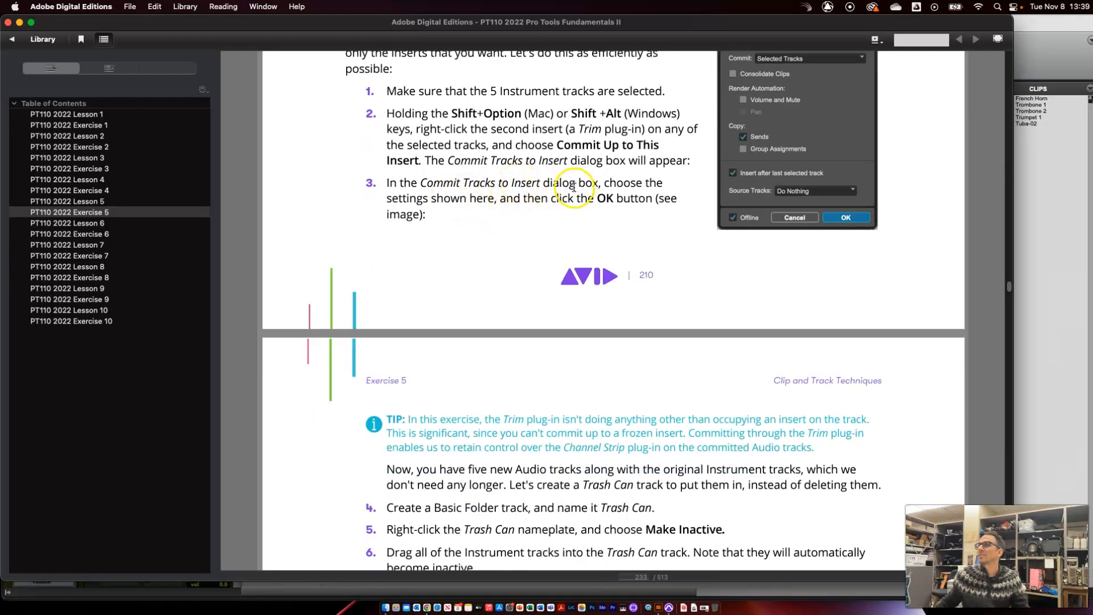
{"action": "scroll", "coordinate": [555, 191], "scroll_direction": "up", "scroll_amount": 2}
{"action": "scroll", "coordinate": [456, 171], "scroll_direction": "down", "scroll_amount": 1}
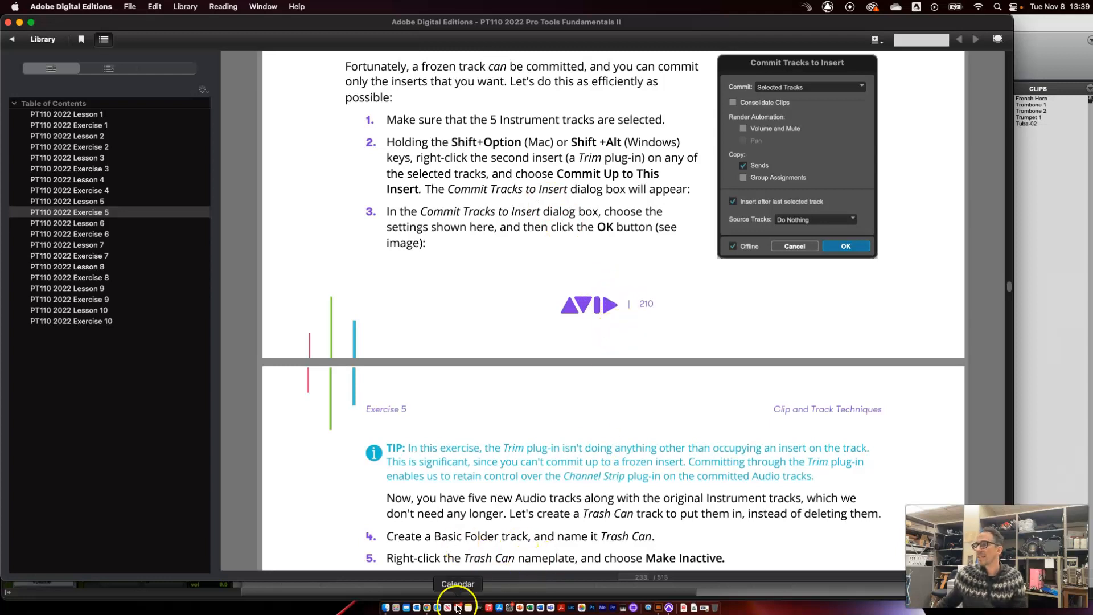
{"action": "left_click", "coordinate": [669, 608]}
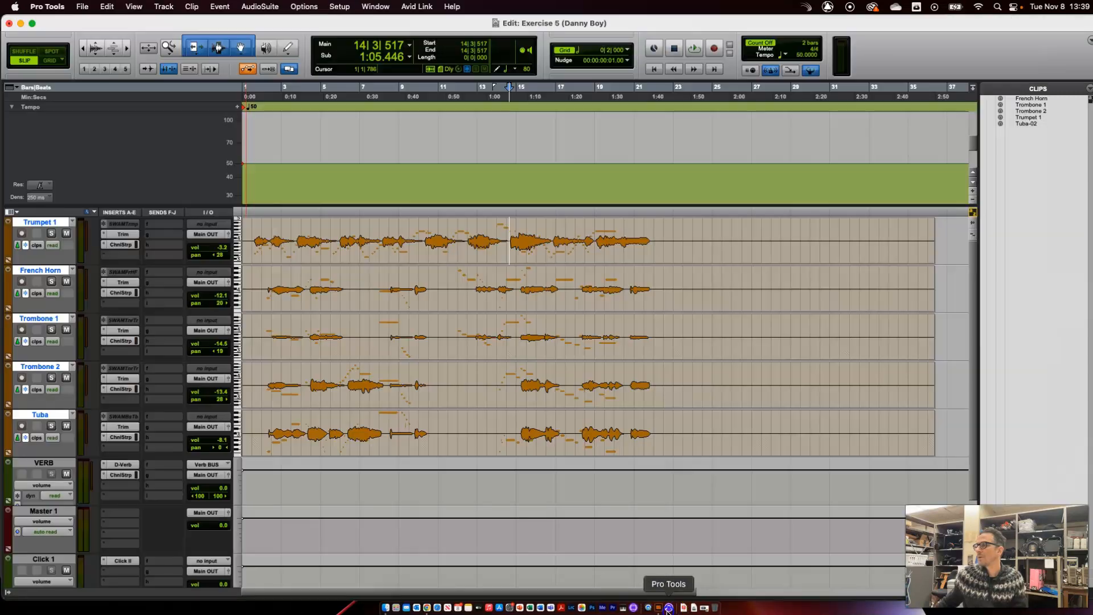
- Choose Commit Up to This Insert for the Trim plug-in on the Trumpet 1 track, applying it to the selected tracks
{"action": "right_click", "coordinate": [125, 237]}
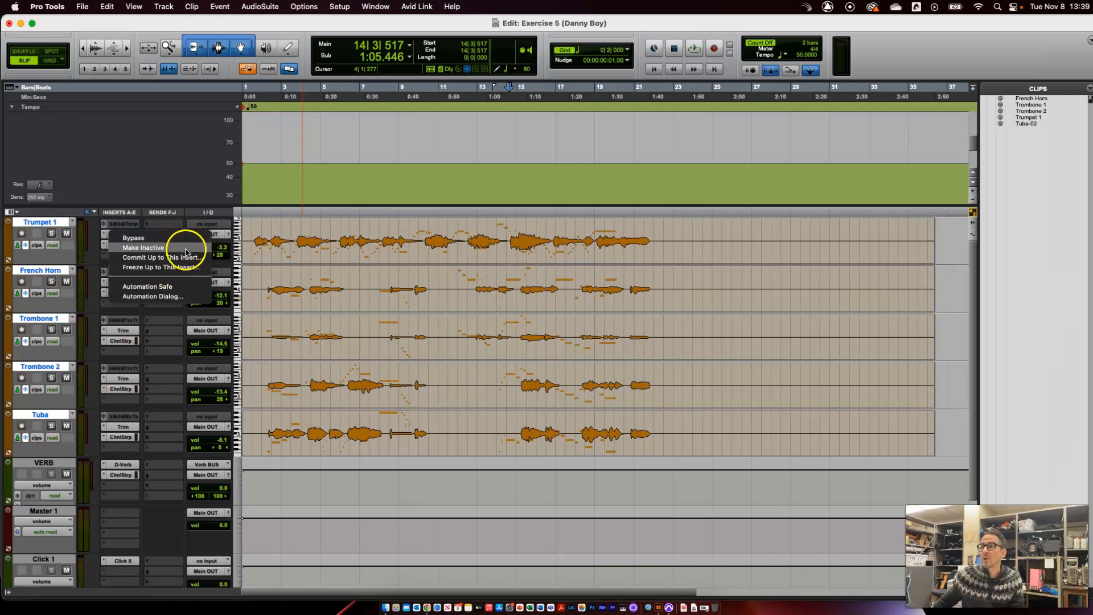
{"action": "left_click", "coordinate": [305, 192]}
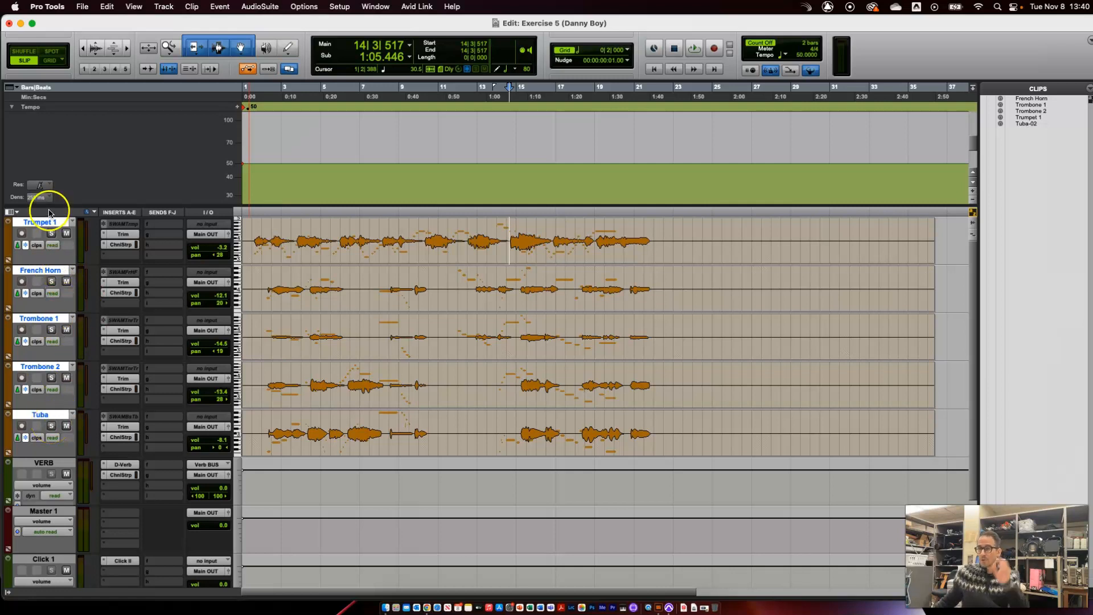
{"action": "right_click", "coordinate": [125, 236]}
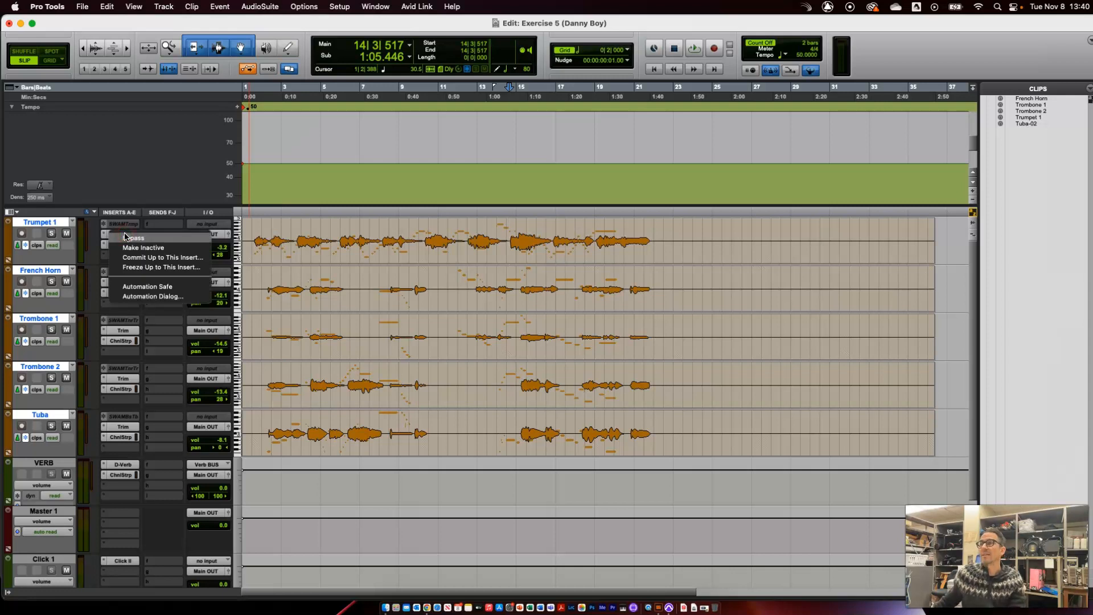
{"action": "left_click", "coordinate": [194, 259]}
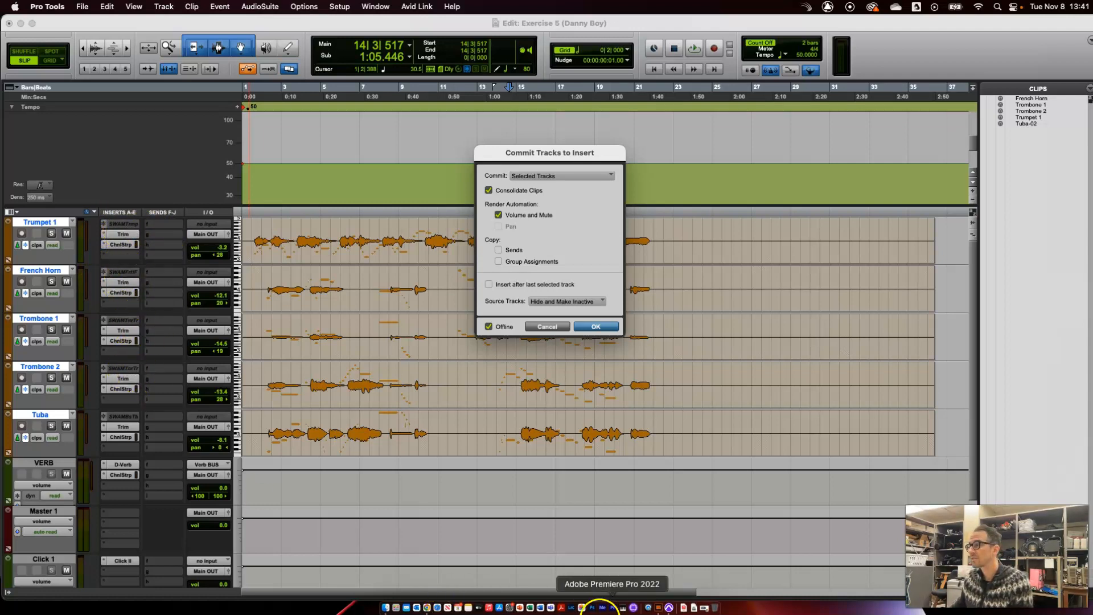
- Following the book, disable Consolidate Clips and Volume and Mute, and enable Sends and Insert after last selected track for the commit
{"action": "left_click", "coordinate": [662, 611]}
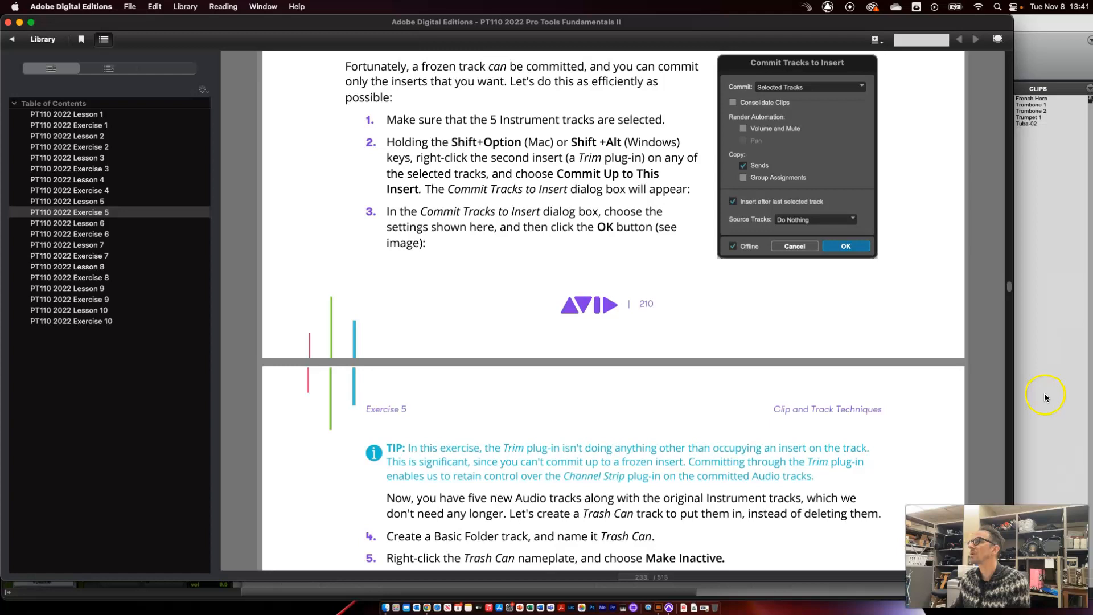
{"action": "left_click", "coordinate": [1030, 403]}
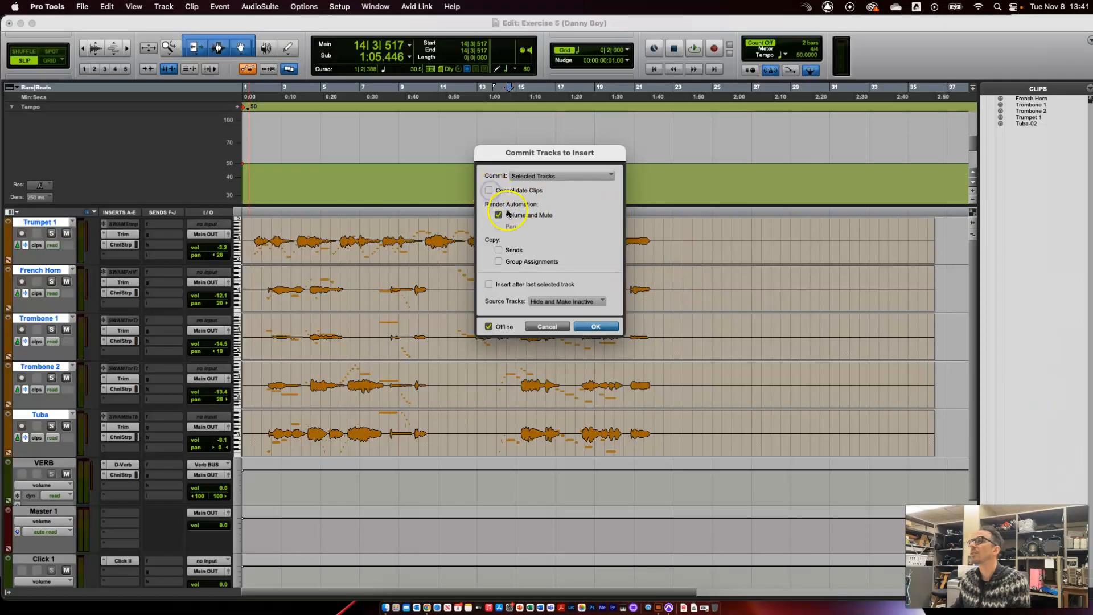
{"action": "left_click", "coordinate": [499, 251]}
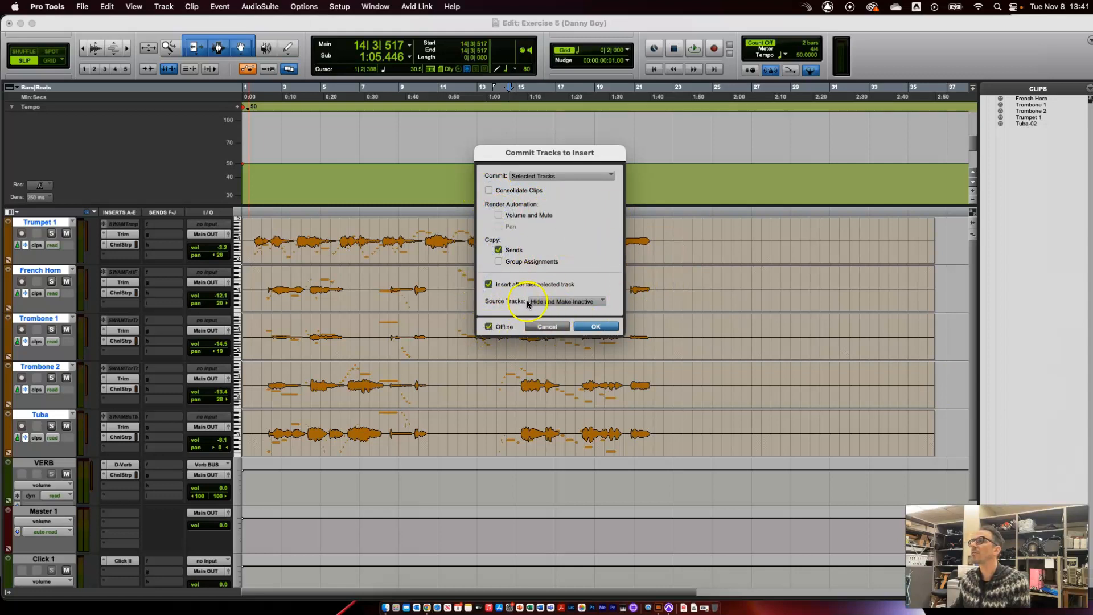
- Set Source Tracks to Do Nothing, check the settings against the book, and commit the tracks
{"action": "left_click", "coordinate": [659, 608]}
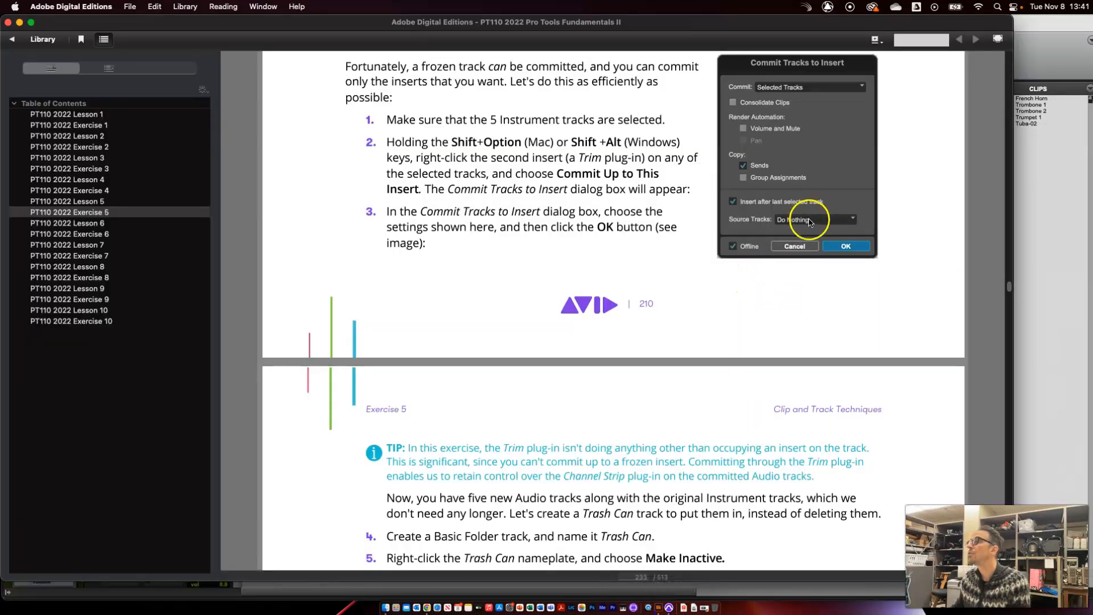
{"action": "left_click", "coordinate": [1018, 280]}
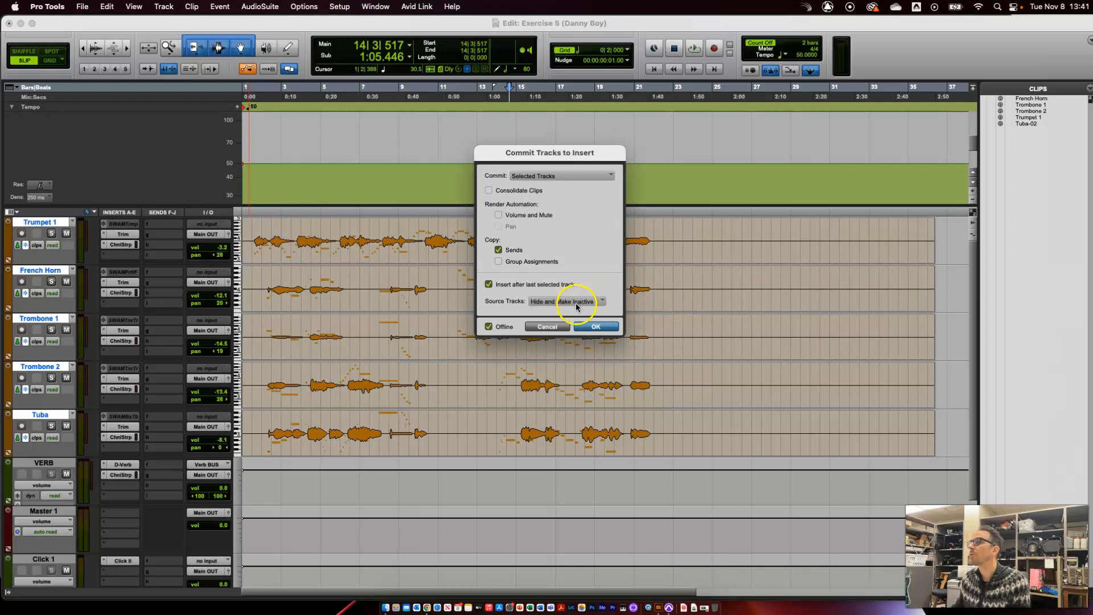
{"action": "left_click", "coordinate": [575, 303]}
{"action": "left_click", "coordinate": [576, 335]}
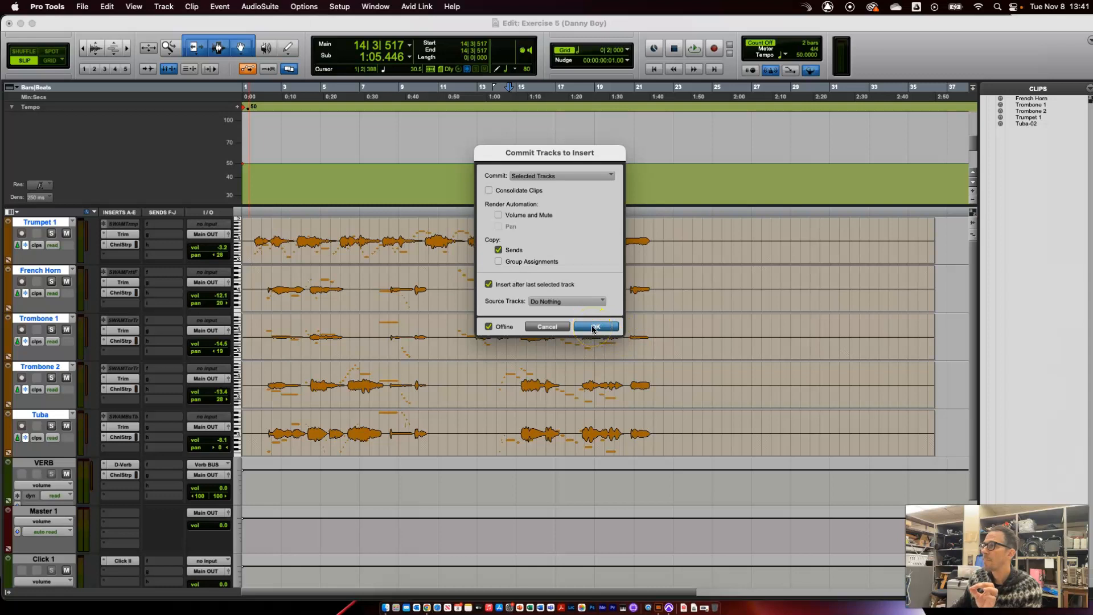
{"action": "left_click", "coordinate": [659, 607]}
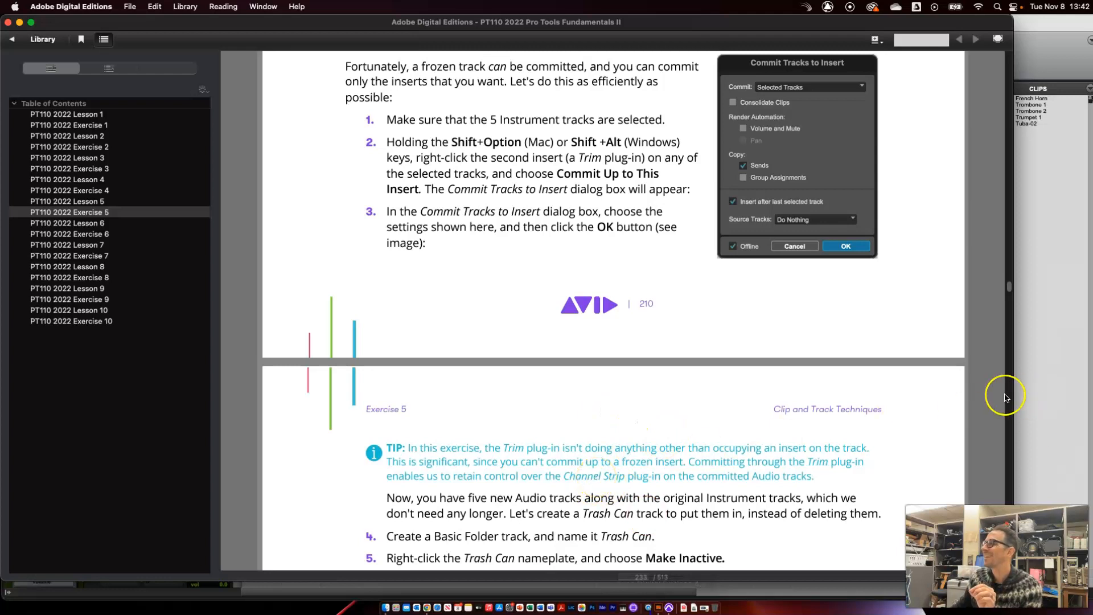
{"action": "left_click", "coordinate": [1034, 411]}
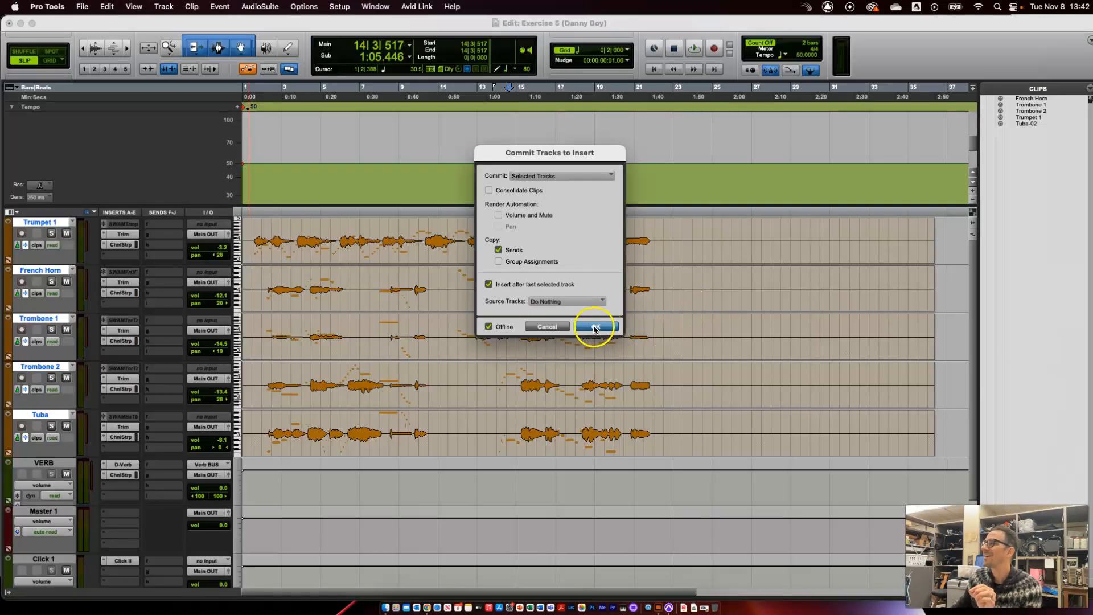
{"action": "left_click", "coordinate": [594, 328]}
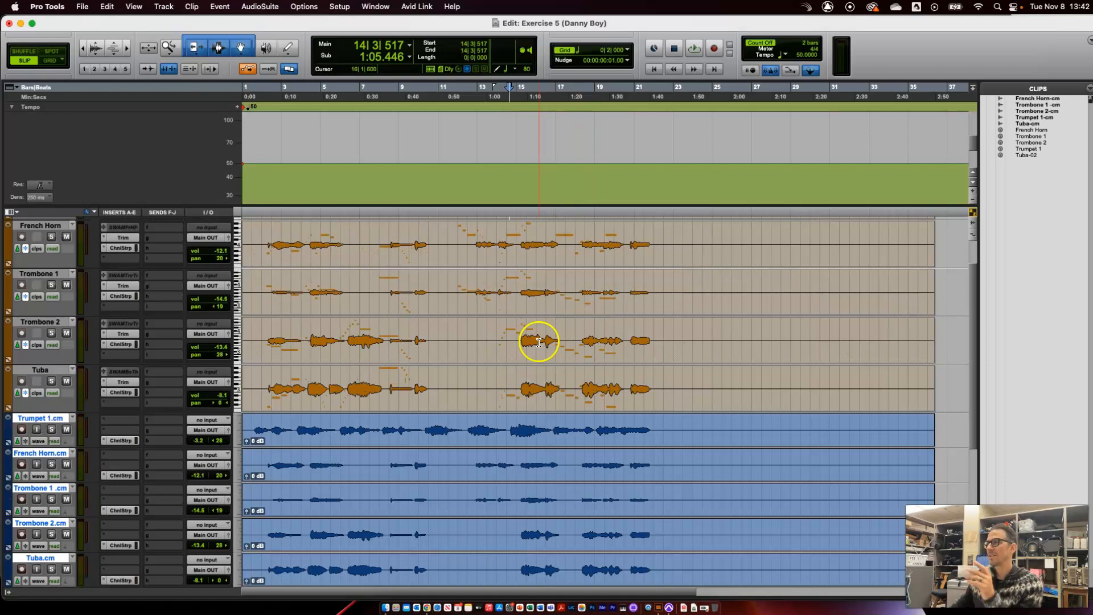
- Compare the original frozen Instrument tracks with the committed .cm Audio tracks, including their clips and remaining inserts
{"action": "scroll", "coordinate": [402, 380], "scroll_direction": "down", "scroll_amount": 3}
{"action": "scroll", "coordinate": [403, 404], "scroll_direction": "up", "scroll_amount": 3}
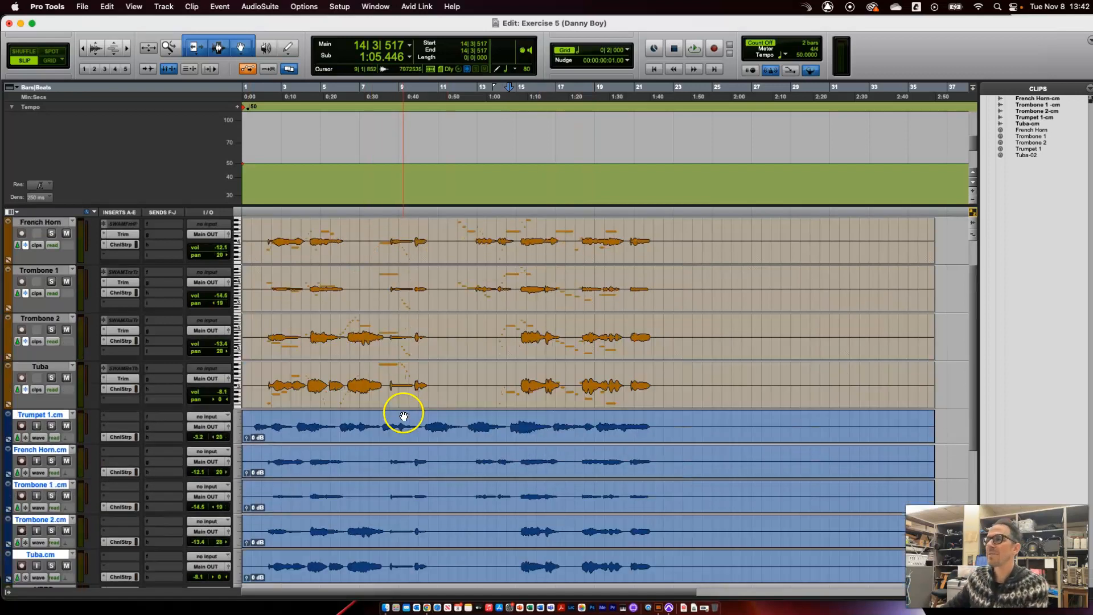
{"action": "scroll", "coordinate": [368, 434], "scroll_direction": "up", "scroll_amount": 1}
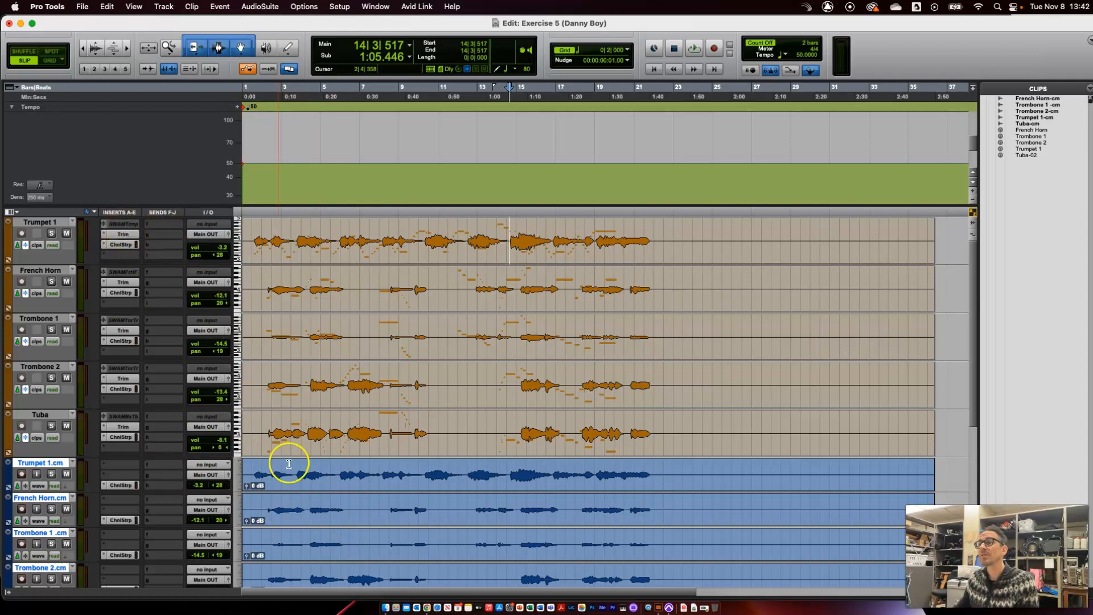
{"action": "scroll", "coordinate": [302, 495], "scroll_direction": "down", "scroll_amount": 2}
{"action": "scroll", "coordinate": [358, 415], "scroll_direction": "up", "scroll_amount": 1}
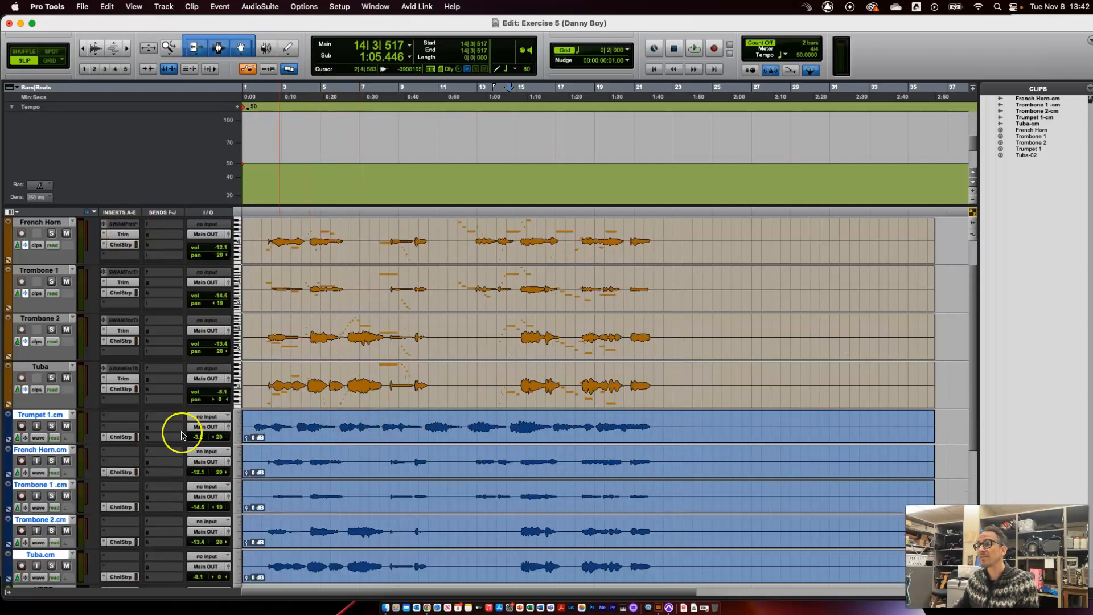
{"action": "scroll", "coordinate": [131, 393], "scroll_direction": "down", "scroll_amount": 2}
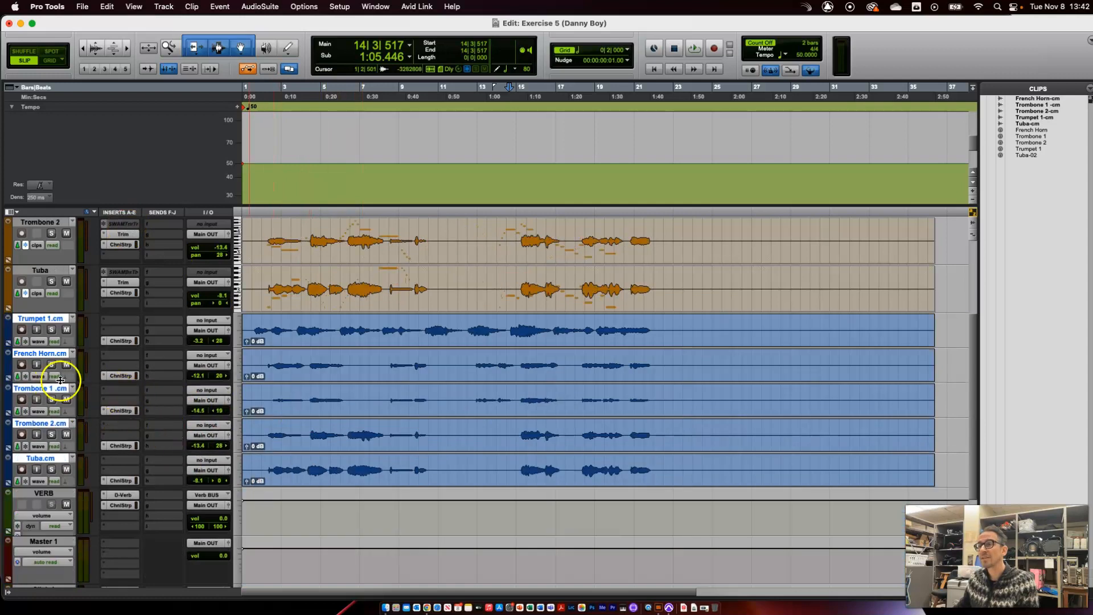
{"action": "scroll", "coordinate": [80, 358], "scroll_direction": "up", "scroll_amount": 3}
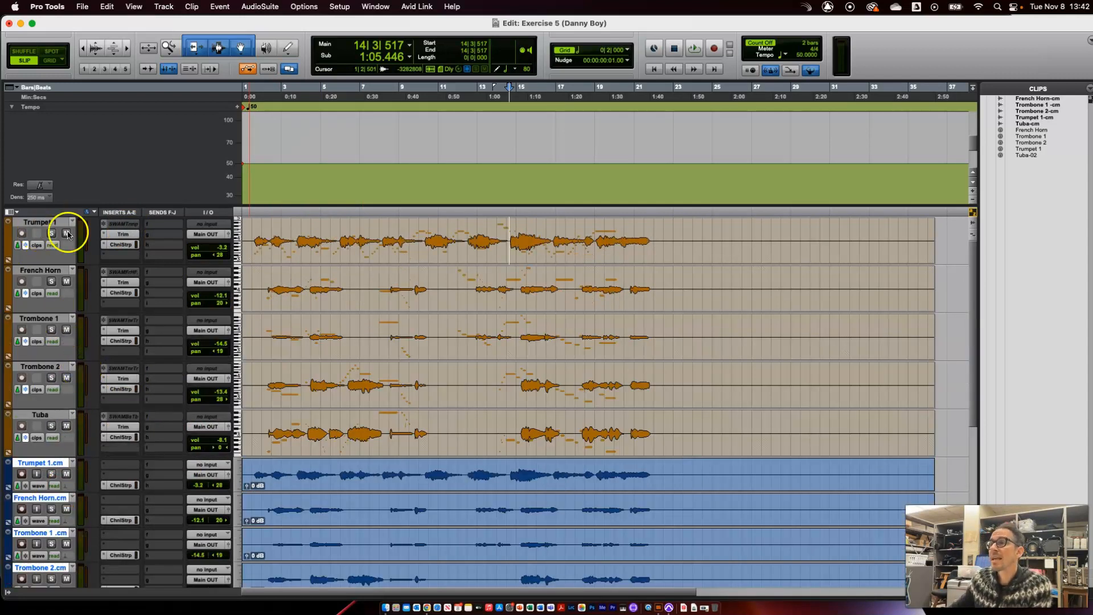
{"action": "scroll", "coordinate": [69, 481], "scroll_direction": "down", "scroll_amount": 2}
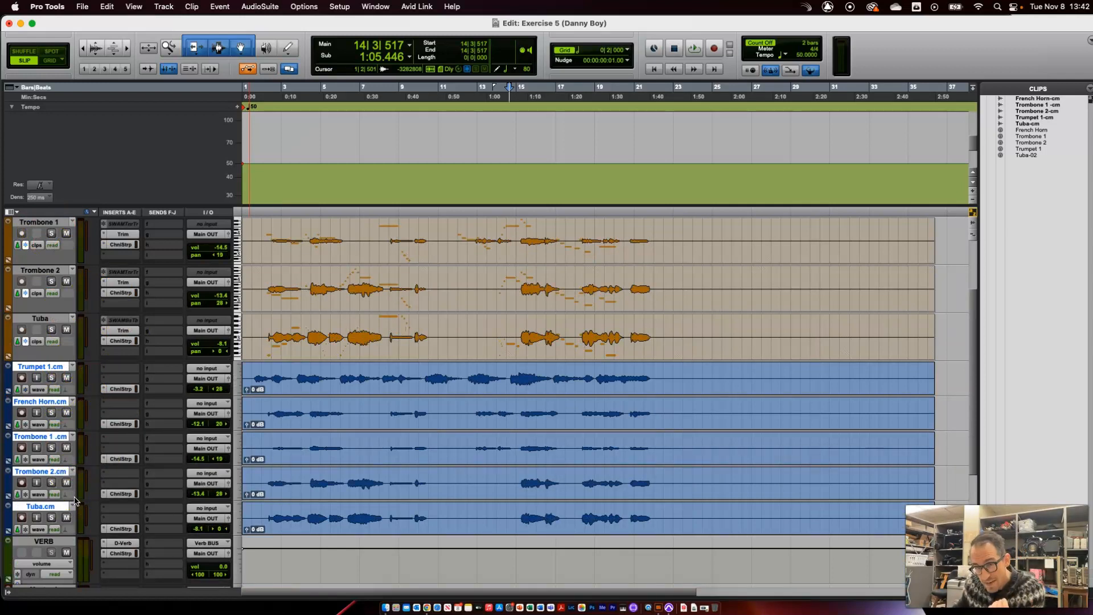
{"action": "scroll", "coordinate": [171, 445], "scroll_direction": "up", "scroll_amount": 2}
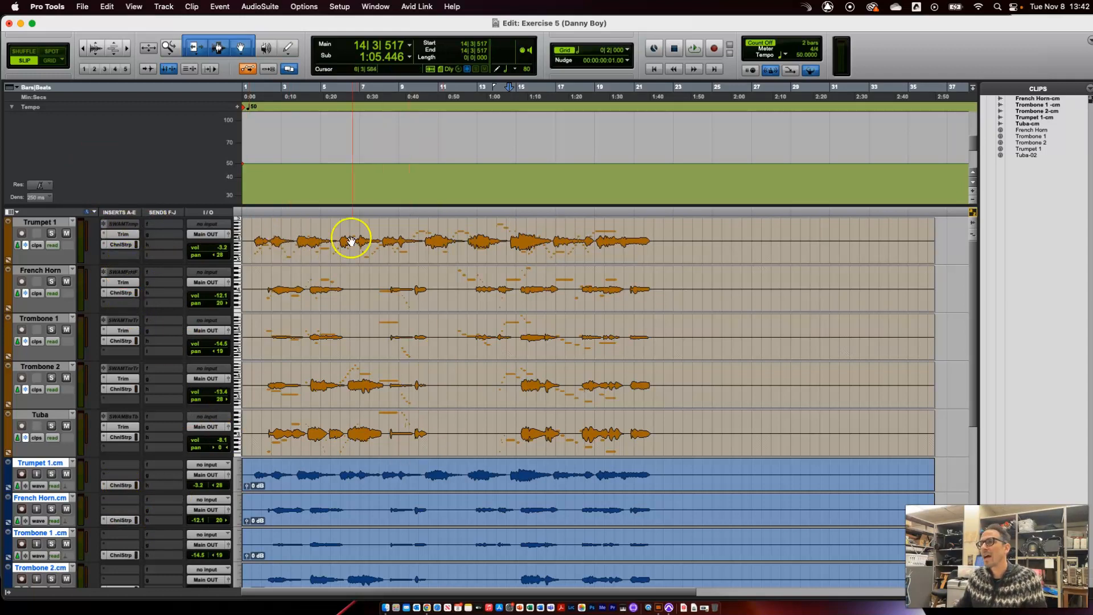
{"action": "scroll", "coordinate": [442, 452], "scroll_direction": "down", "scroll_amount": 5}
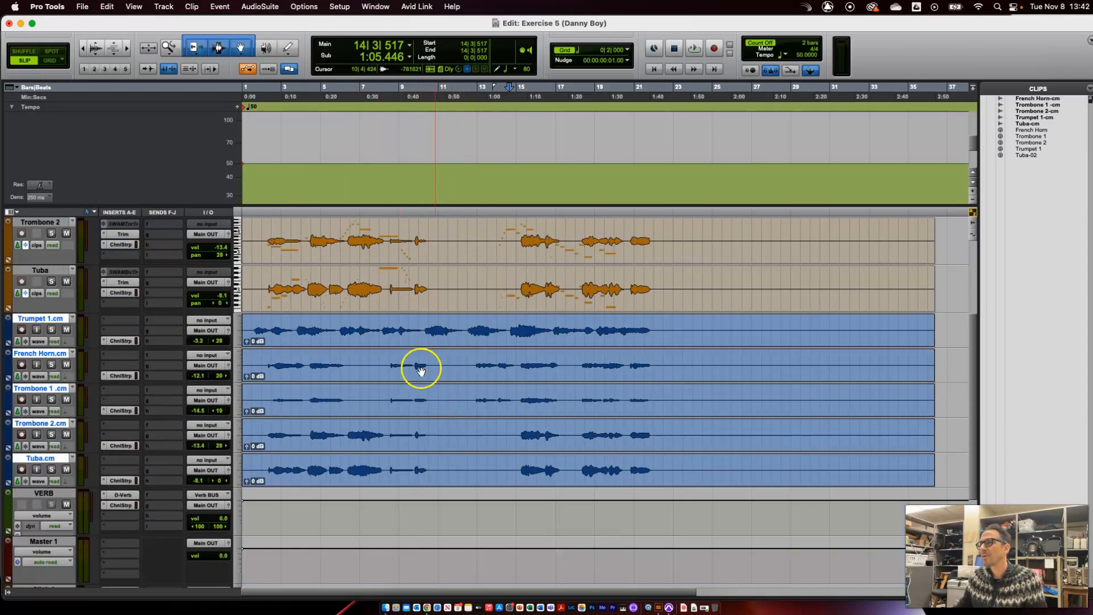
{"action": "scroll", "coordinate": [168, 364], "scroll_direction": "up", "scroll_amount": 5}
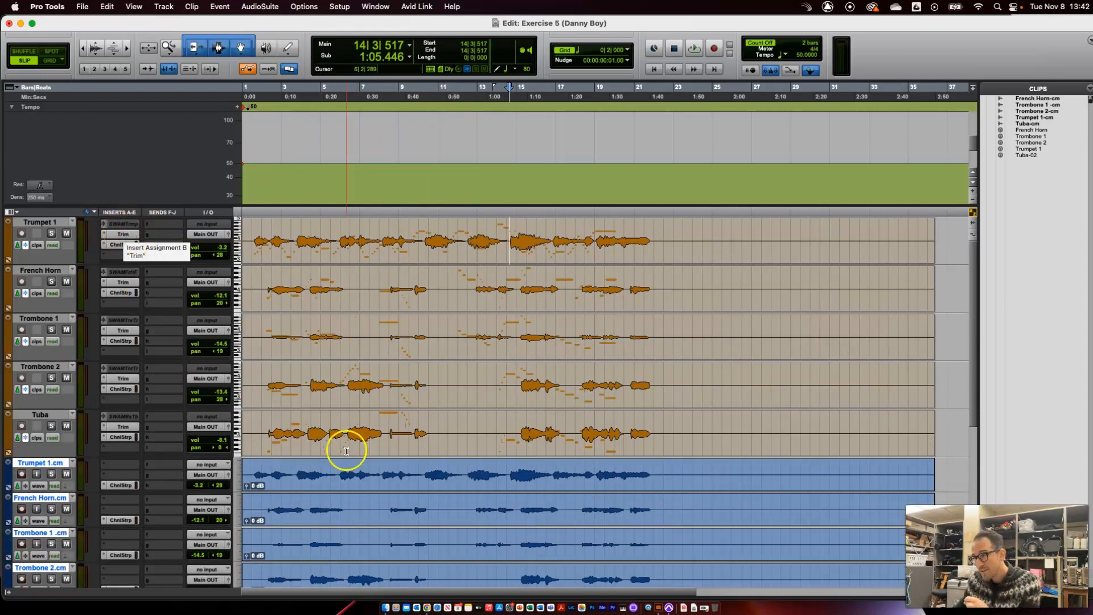
{"action": "scroll", "coordinate": [341, 447], "scroll_direction": "down", "scroll_amount": 5}
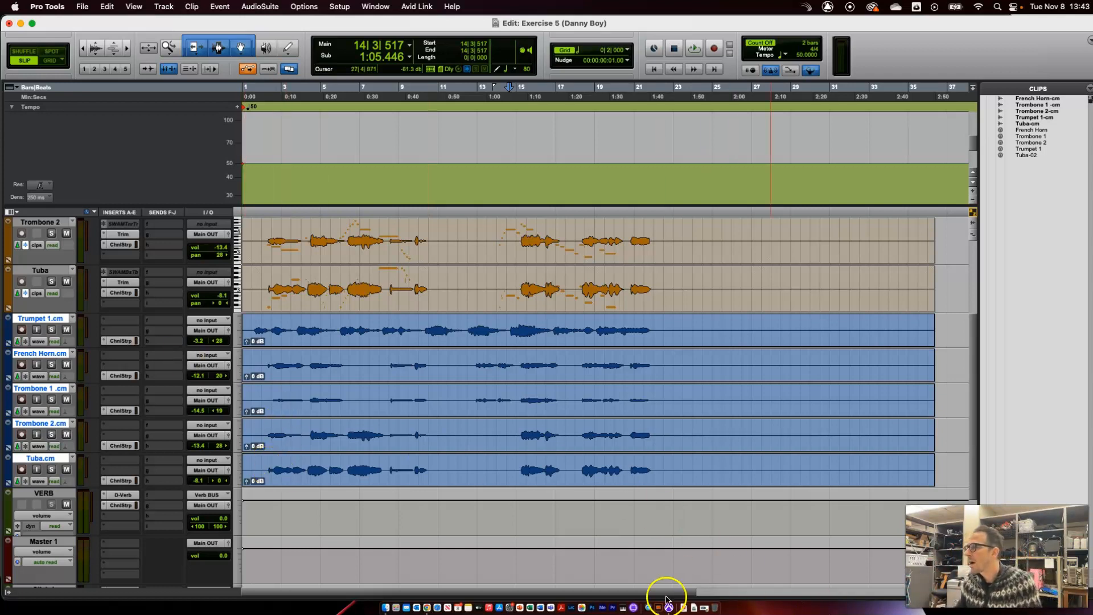
- In Finder, browse the Excess drive to the PRO TOOLS EXERCISE MEDIA folder and expand Audio Files under Exercise 5 (Danny Boy)
{"action": "left_click", "coordinate": [387, 608]}
{"action": "scroll", "coordinate": [361, 251], "scroll_direction": "down", "scroll_amount": 5}
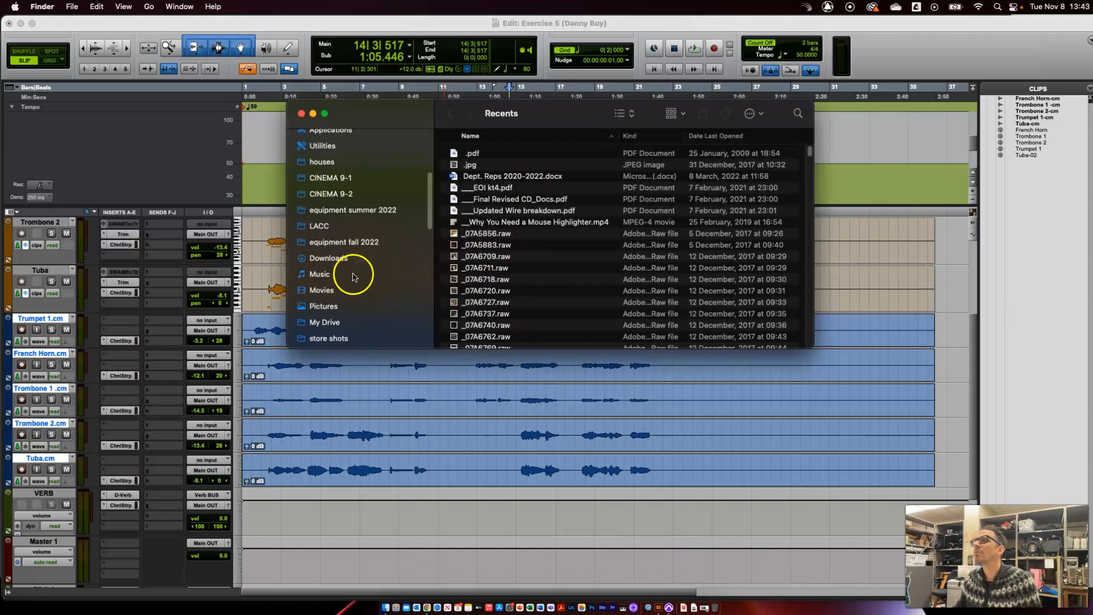
{"action": "scroll", "coordinate": [354, 273], "scroll_direction": "down", "scroll_amount": 10}
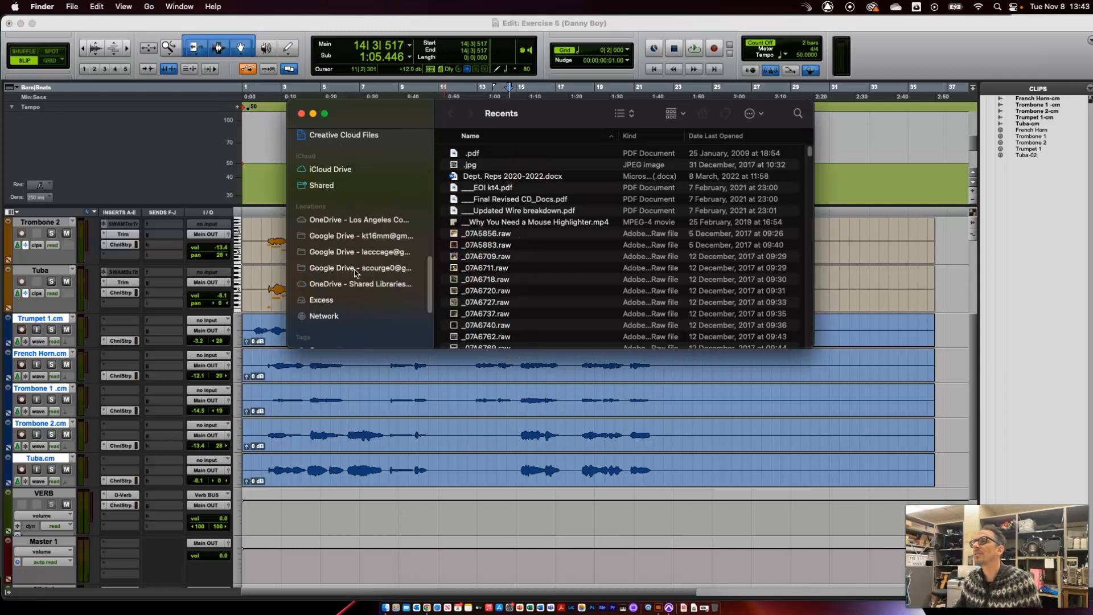
{"action": "left_click", "coordinate": [345, 301]}
{"action": "scroll", "coordinate": [505, 245], "scroll_direction": "down", "scroll_amount": 3}
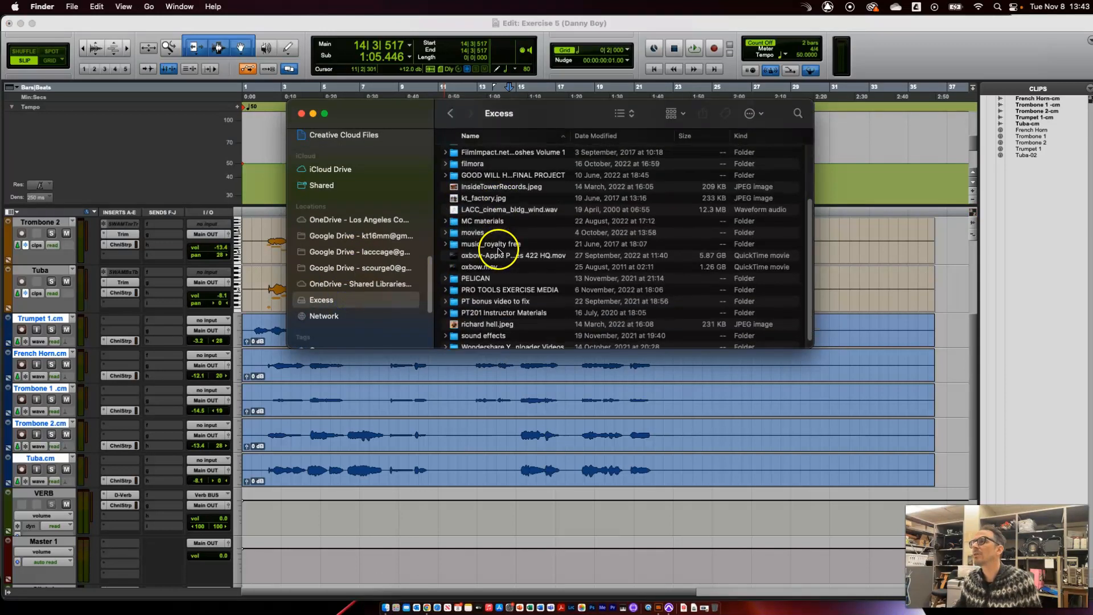
{"action": "double_click", "coordinate": [517, 286]}
{"action": "scroll", "coordinate": [518, 239], "scroll_direction": "down", "scroll_amount": 1}
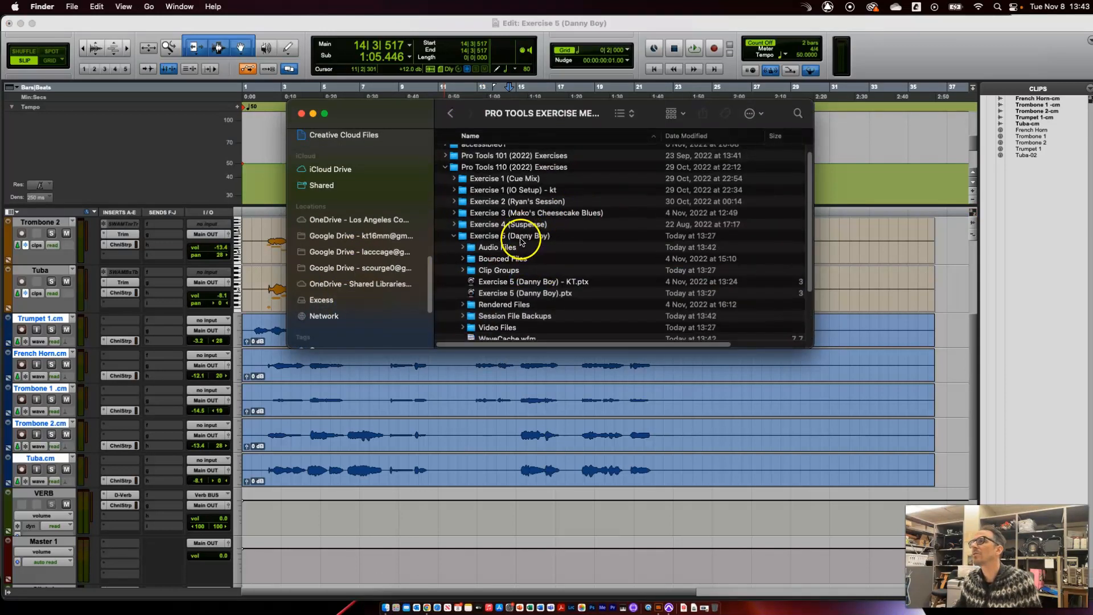
{"action": "left_click", "coordinate": [464, 249]}
{"action": "scroll", "coordinate": [592, 242], "scroll_direction": "down", "scroll_amount": 3}
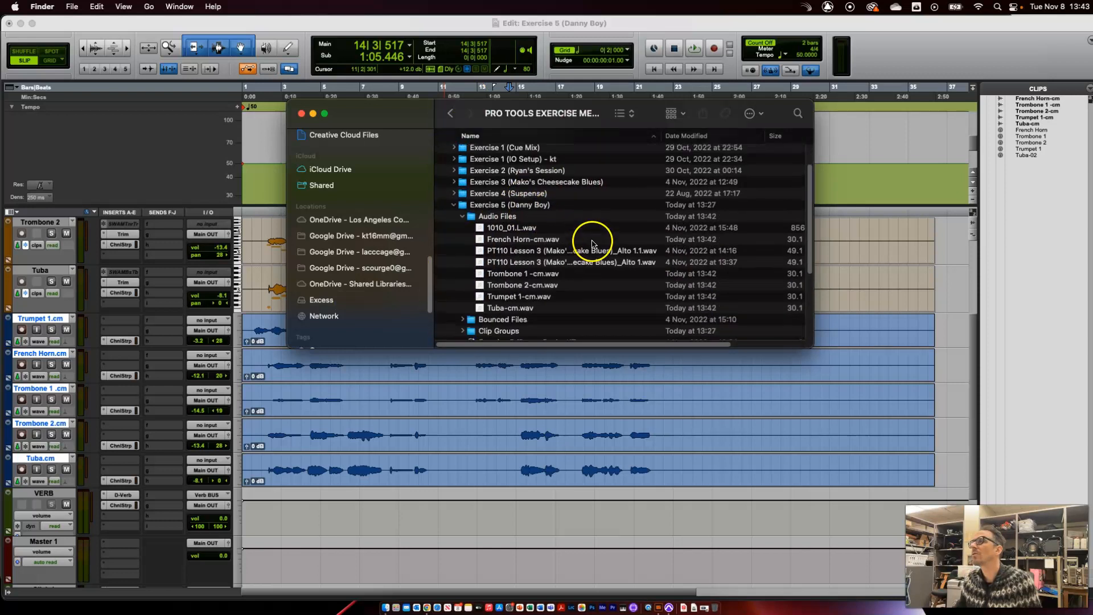
{"action": "scroll", "coordinate": [591, 242], "scroll_direction": "down", "scroll_amount": 1}
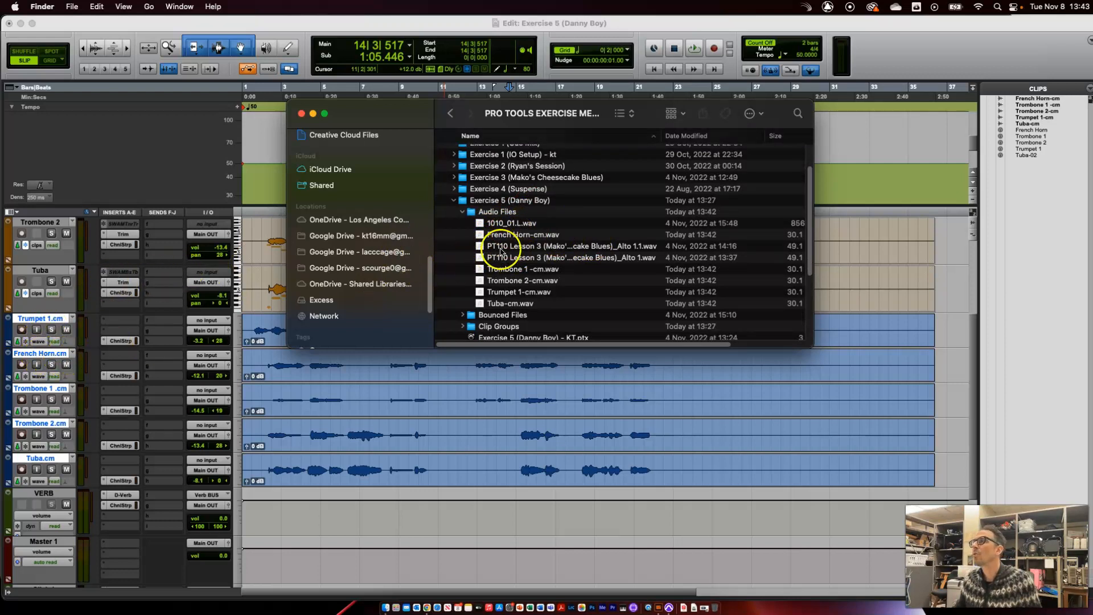
- Check the French Horn, Trombone 1, Trombone 2, Trumpet 1 and Tuba -cm.wav files on disk, then close the Finder window
{"action": "left_click", "coordinate": [562, 235]}
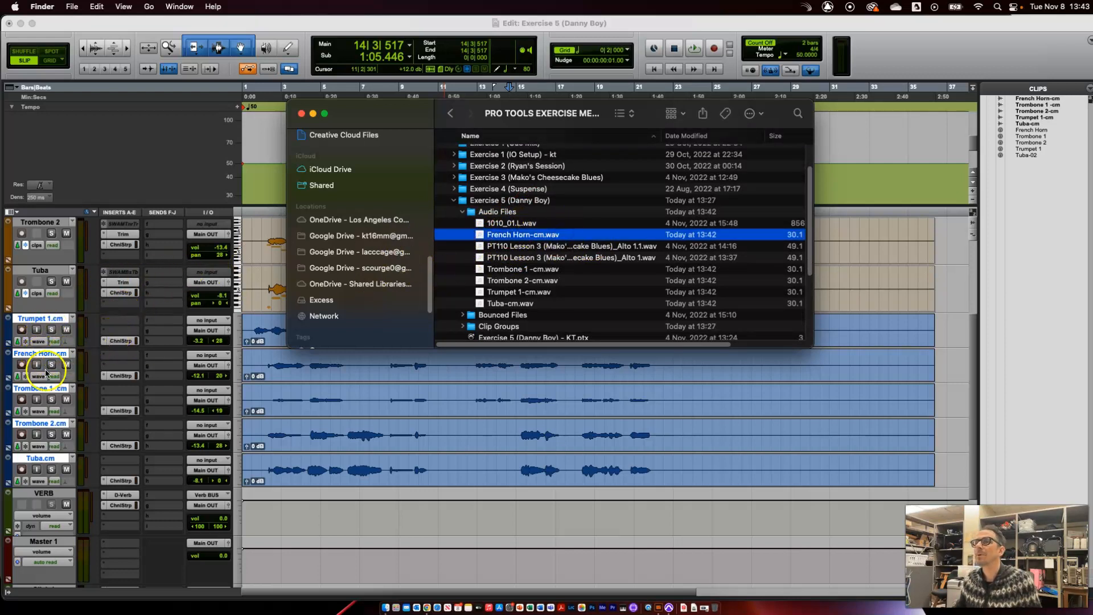
{"action": "left_click", "coordinate": [555, 273]}
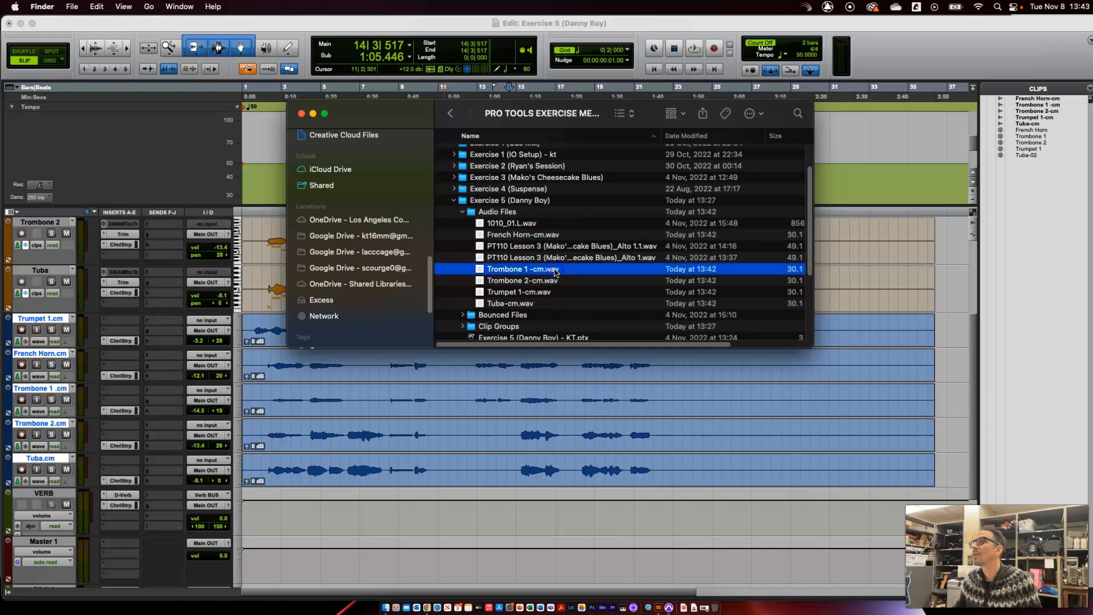
{"action": "left_click", "coordinate": [540, 282]}
{"action": "left_click", "coordinate": [542, 293]}
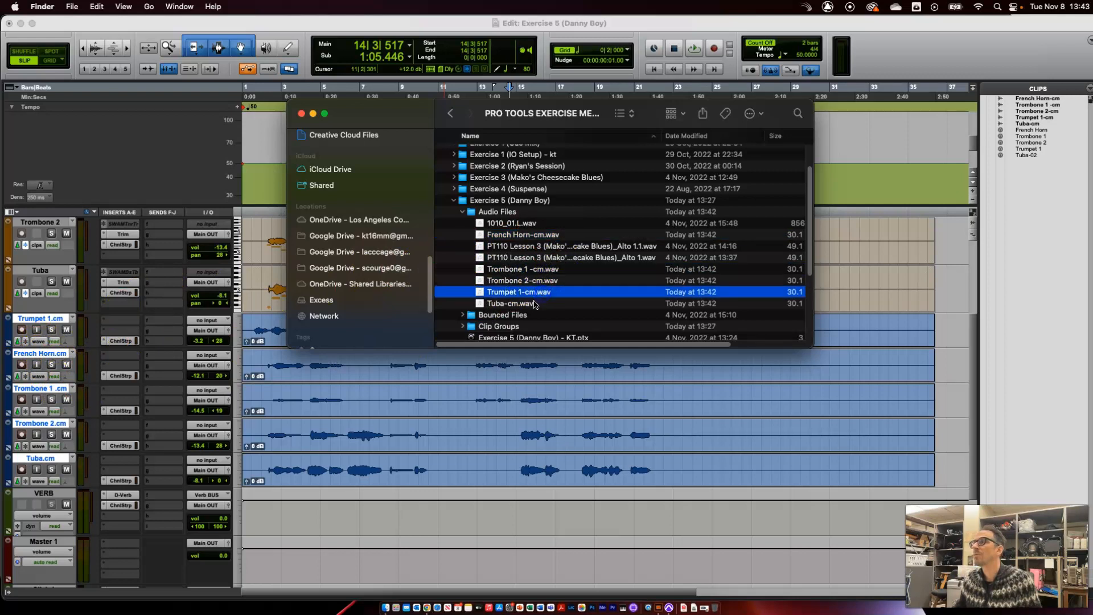
{"action": "left_click", "coordinate": [535, 304]}
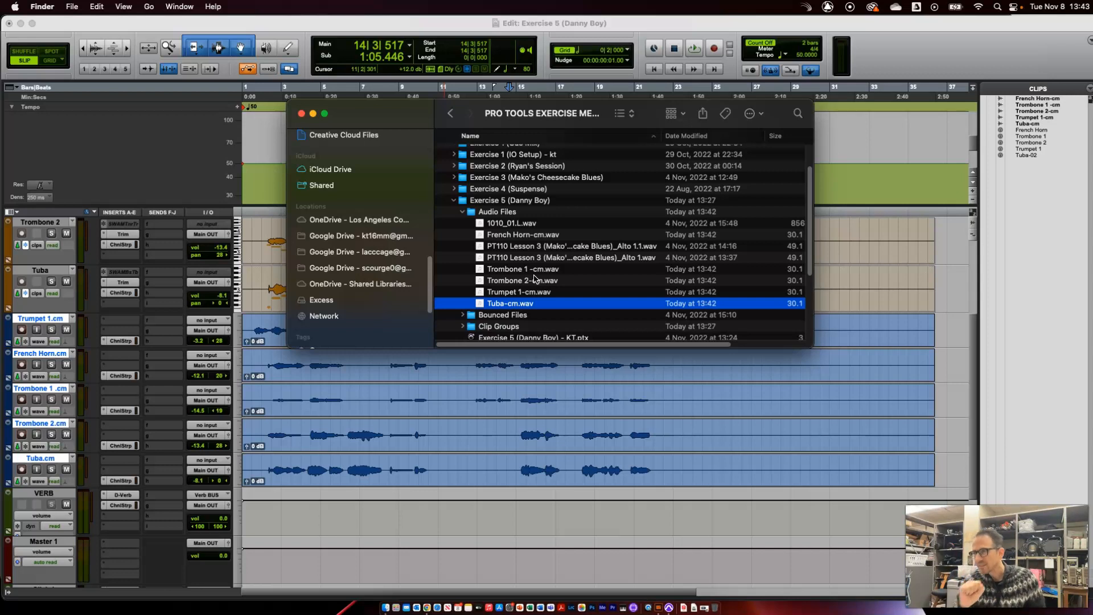
{"action": "left_click", "coordinate": [301, 113]}
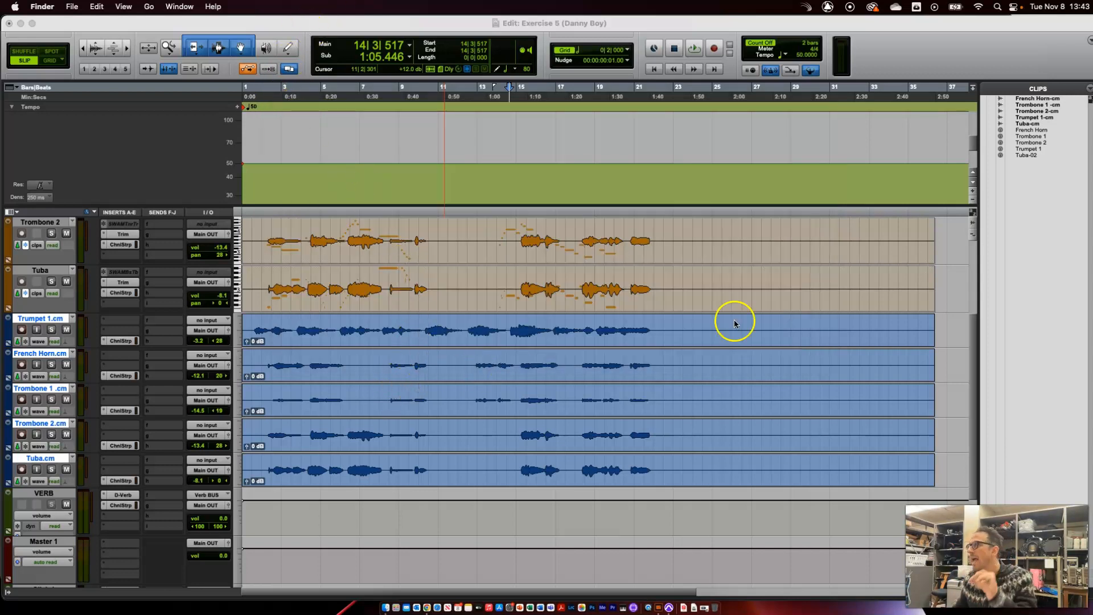
- Back in Pro Tools, go through the five committed -cm clips in the Clips list, ending on Tuba-cm
{"action": "left_click", "coordinate": [1053, 100]}
{"action": "left_click", "coordinate": [1055, 105]}
{"action": "left_click", "coordinate": [1058, 112]}
{"action": "left_click", "coordinate": [1061, 118]}
{"action": "left_click", "coordinate": [1062, 123]}
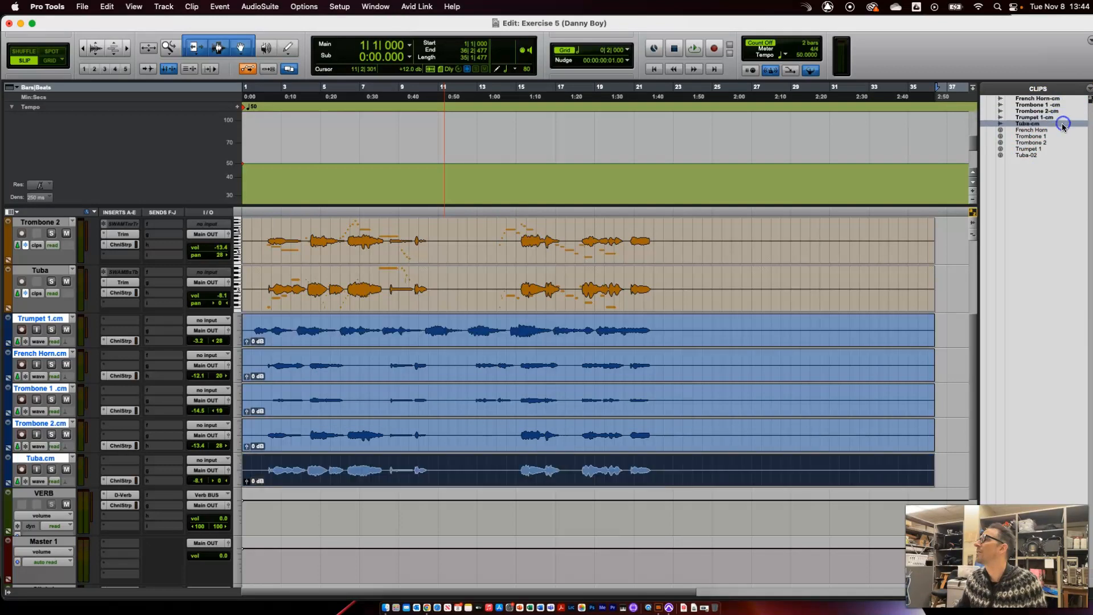
- Switch to Adobe Digital Editions, read Exercise 5 steps 4 to 7 about the Trash Can folder track, and return to Pro Tools
{"action": "left_click", "coordinate": [658, 608]}
{"action": "scroll", "coordinate": [615, 412], "scroll_direction": "down", "scroll_amount": 5}
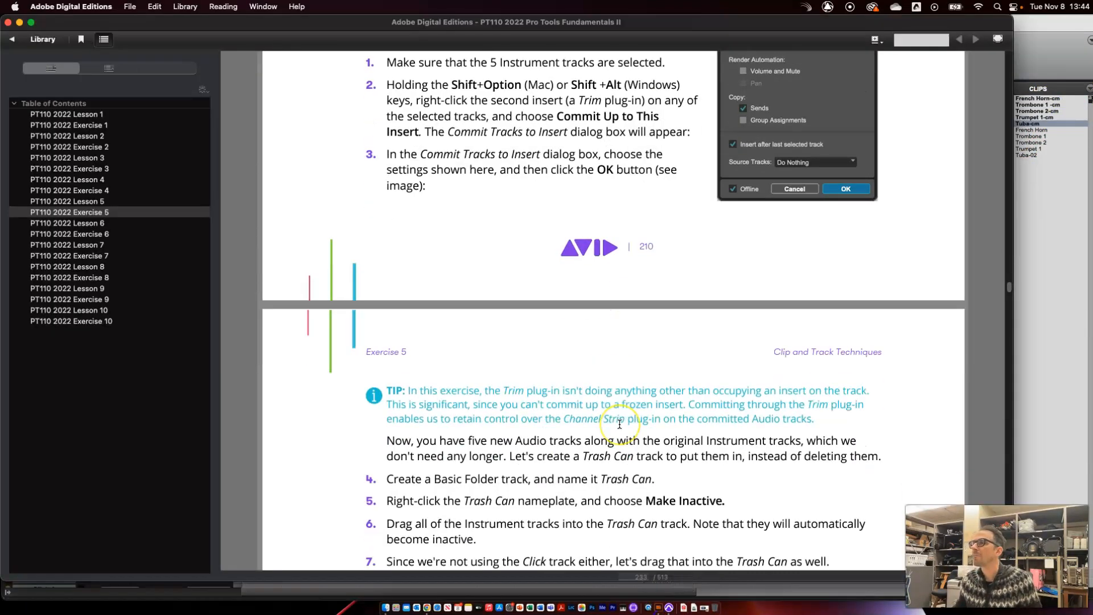
{"action": "scroll", "coordinate": [620, 424], "scroll_direction": "down", "scroll_amount": 3}
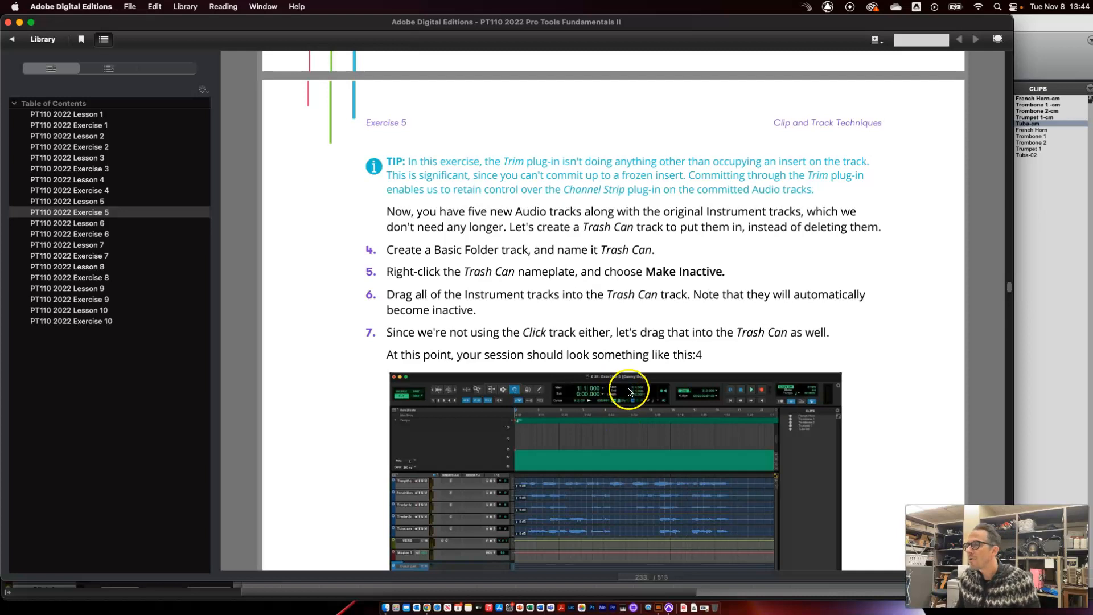
{"action": "scroll", "coordinate": [618, 387], "scroll_direction": "down", "scroll_amount": 2}
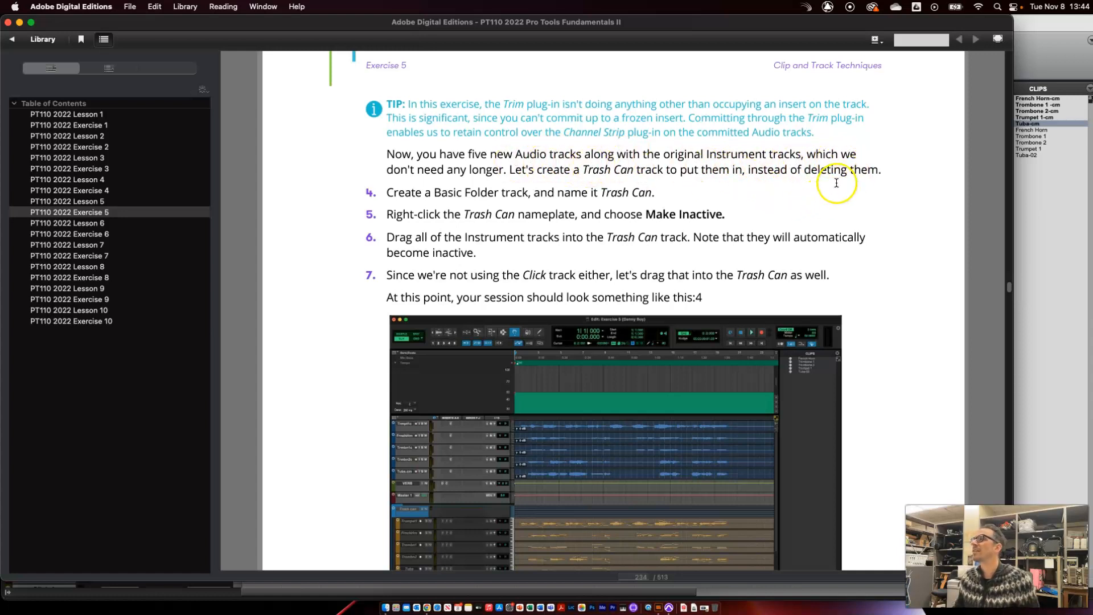
{"action": "scroll", "coordinate": [797, 239], "scroll_direction": "down", "scroll_amount": 2}
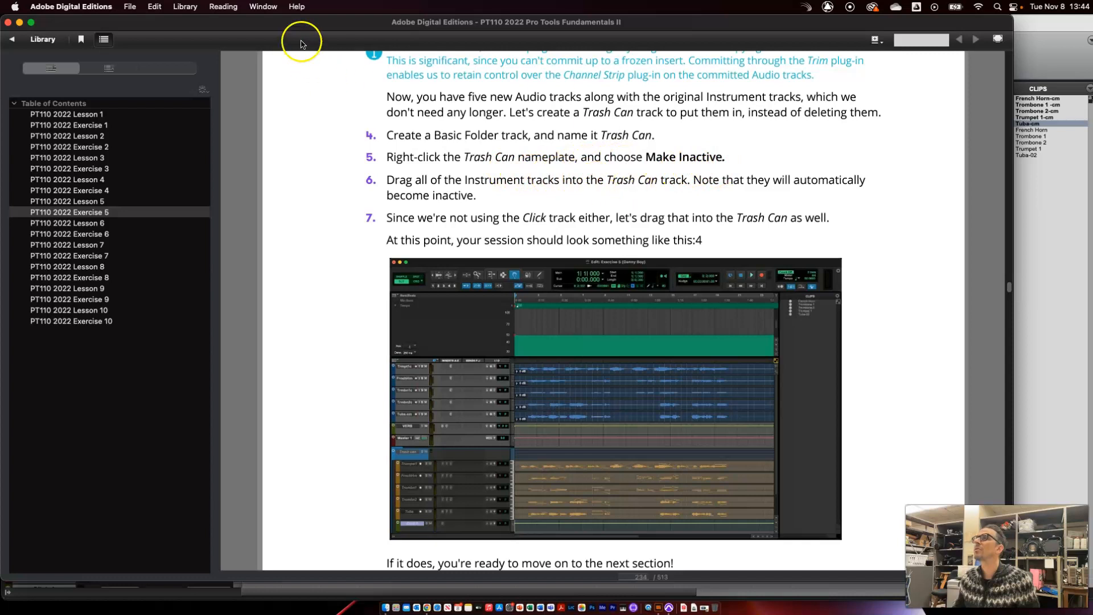
{"action": "left_click_drag", "start_coordinate": [292, 26], "coordinate": [435, 110]}
{"action": "left_click", "coordinate": [116, 134]}
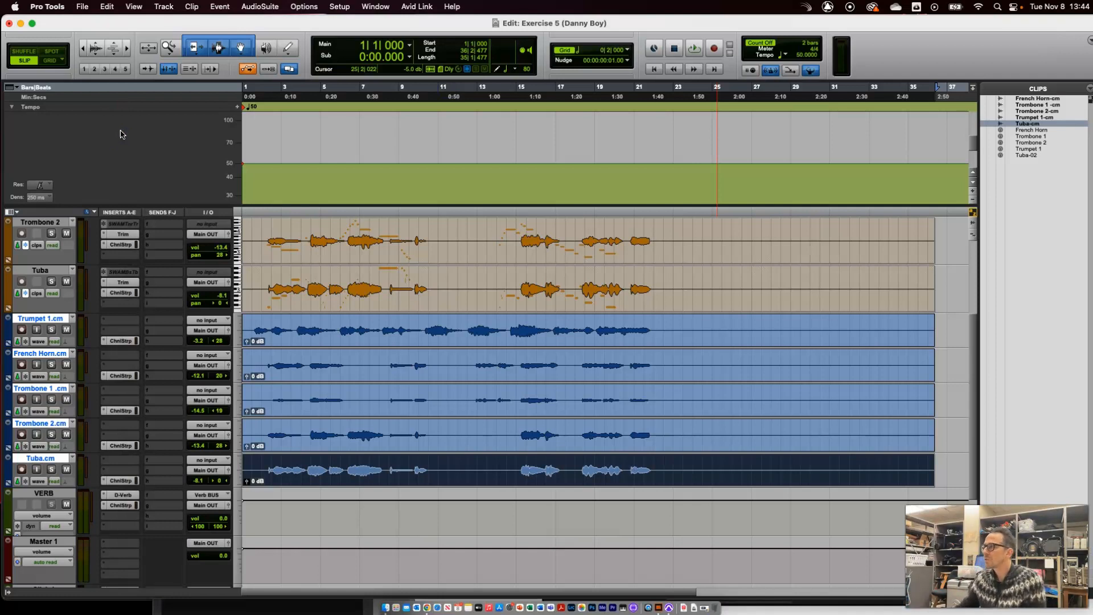
- Select the five original Instrument tracks: Trumpet 1, French Horn, Trombone 1, Trombone 2 and Tuba
{"action": "scroll", "coordinate": [267, 319], "scroll_direction": "up", "scroll_amount": 3}
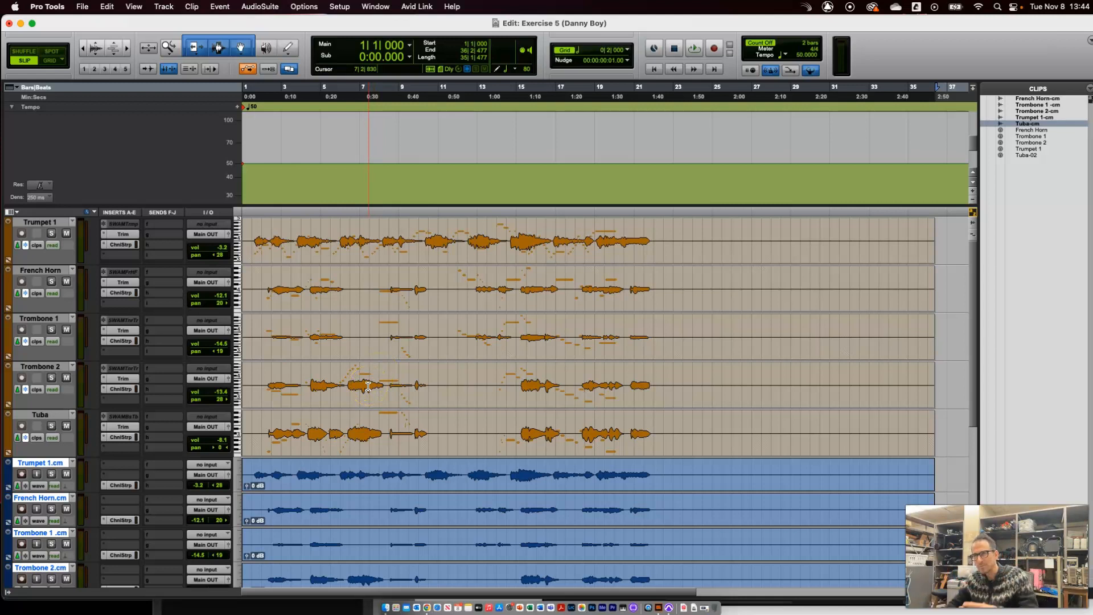
{"action": "left_click", "coordinate": [54, 222]}
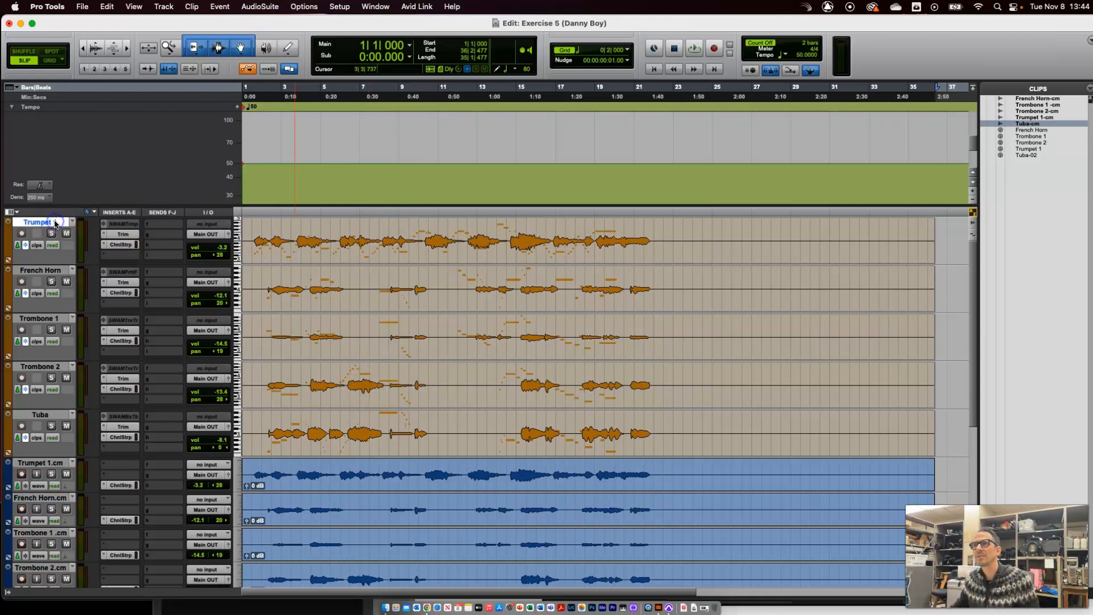
{"action": "left_click", "coordinate": [56, 269], "text": "shift"}
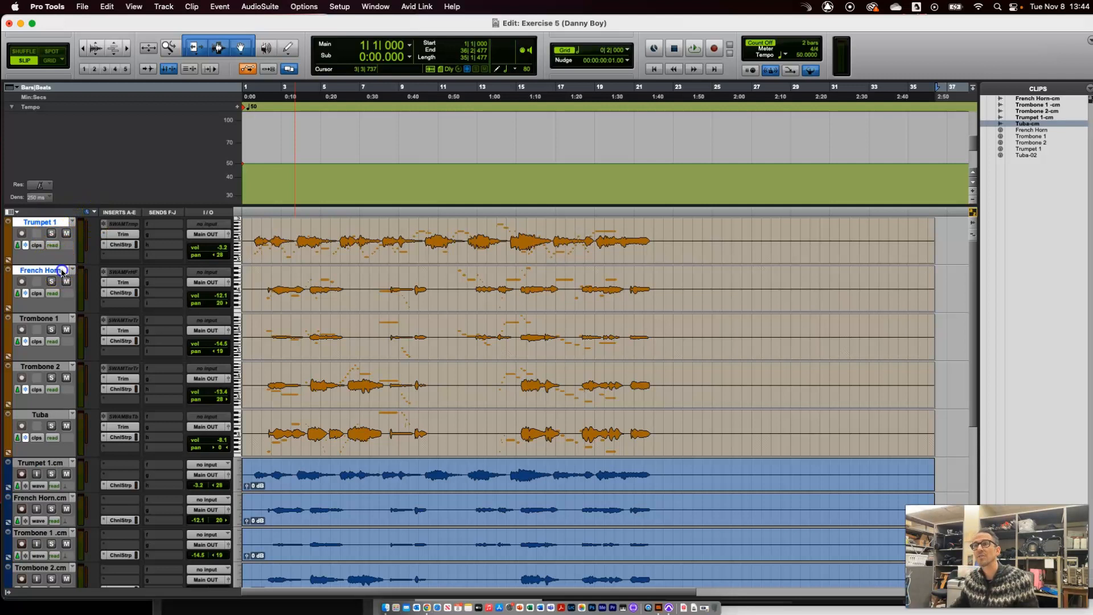
{"action": "left_click", "coordinate": [57, 319], "text": "shift"}
{"action": "left_click", "coordinate": [40, 366], "text": "shift"}
{"action": "left_click", "coordinate": [47, 415], "text": "shift"}
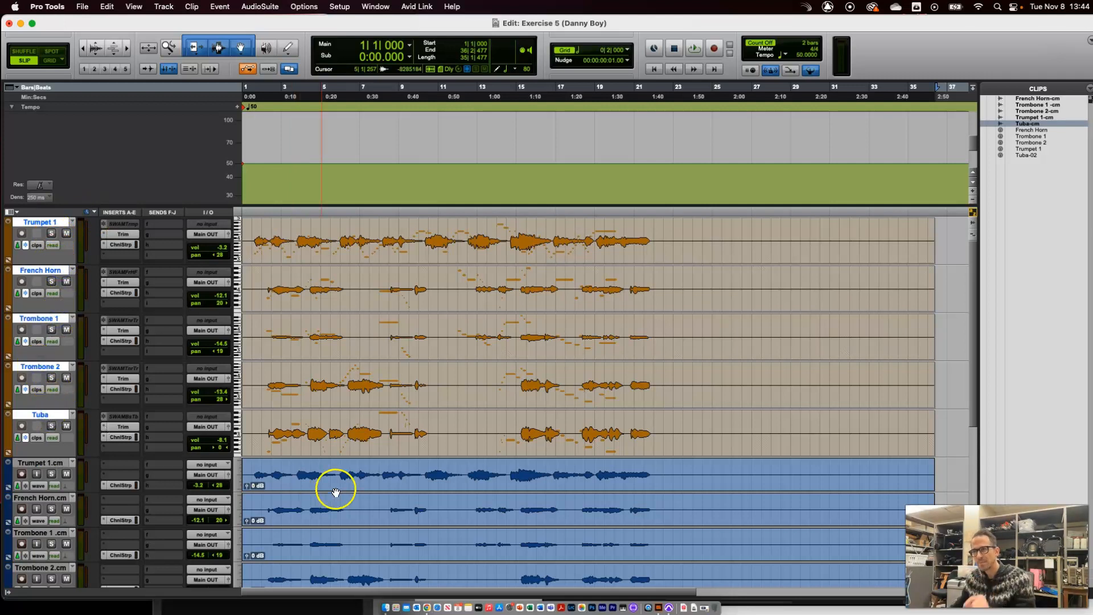
{"action": "scroll", "coordinate": [335, 487], "scroll_direction": "down", "scroll_amount": 1}
{"action": "scroll", "coordinate": [268, 356], "scroll_direction": "up", "scroll_amount": 1}
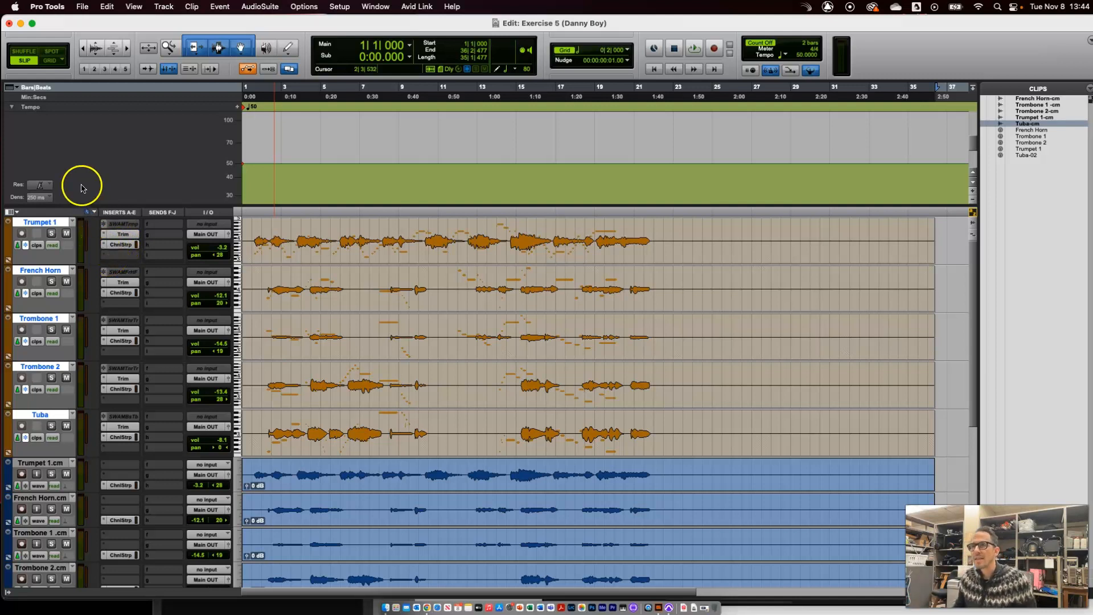
- After rechecking the book in Adobe Digital Editions, create one Basic Folder track named TRASH CAN in Pro Tools
{"action": "left_click", "coordinate": [659, 608]}
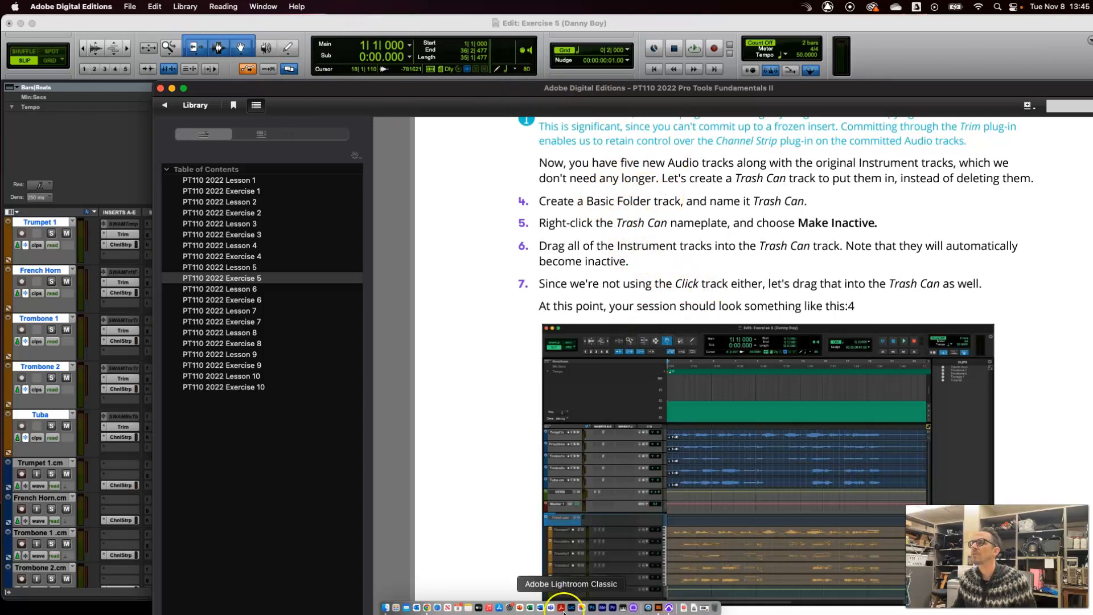
{"action": "left_click", "coordinate": [669, 608]}
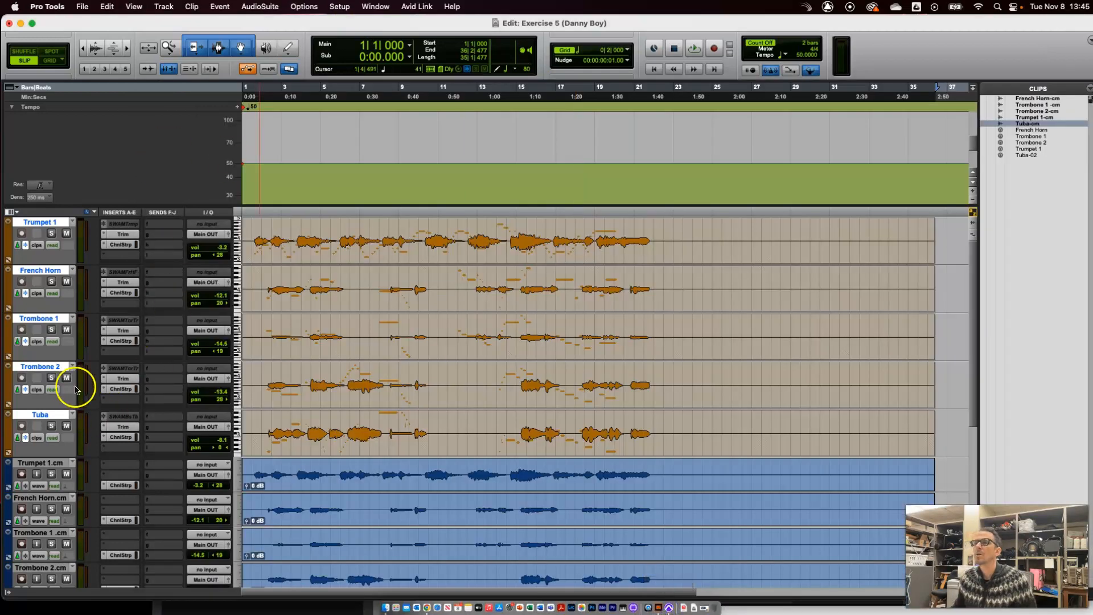
{"action": "left_click", "coordinate": [164, 7]}
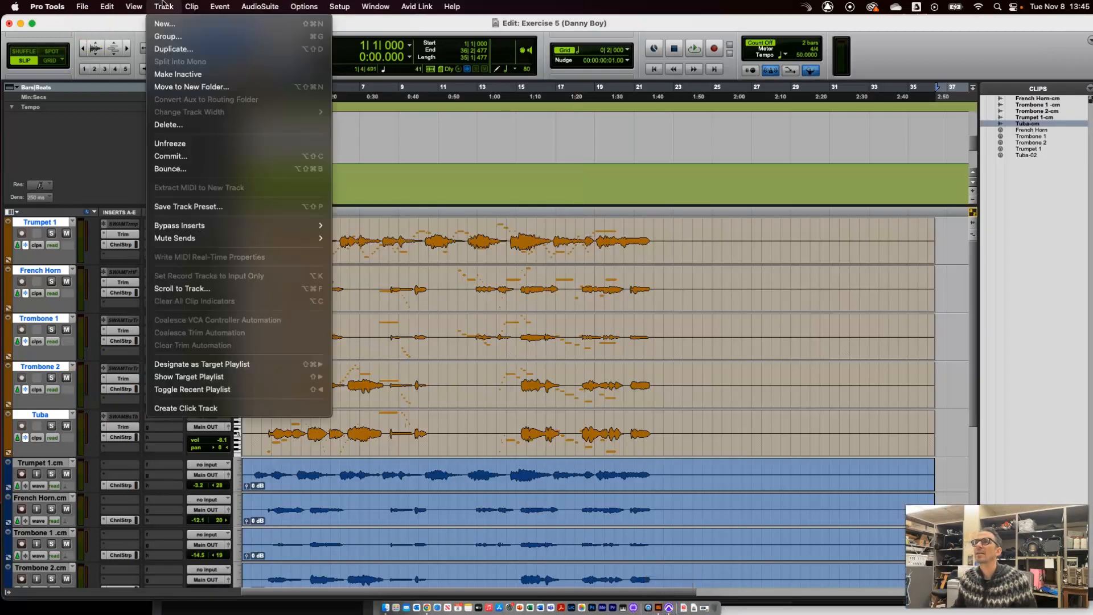
{"action": "left_click", "coordinate": [162, 23]}
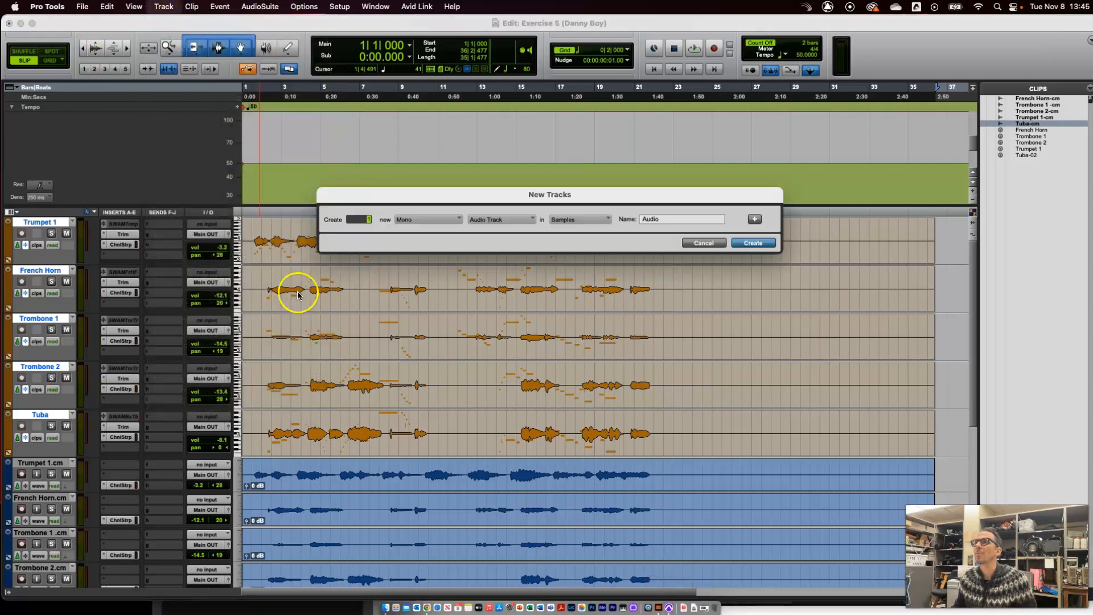
{"action": "left_click", "coordinate": [429, 221]}
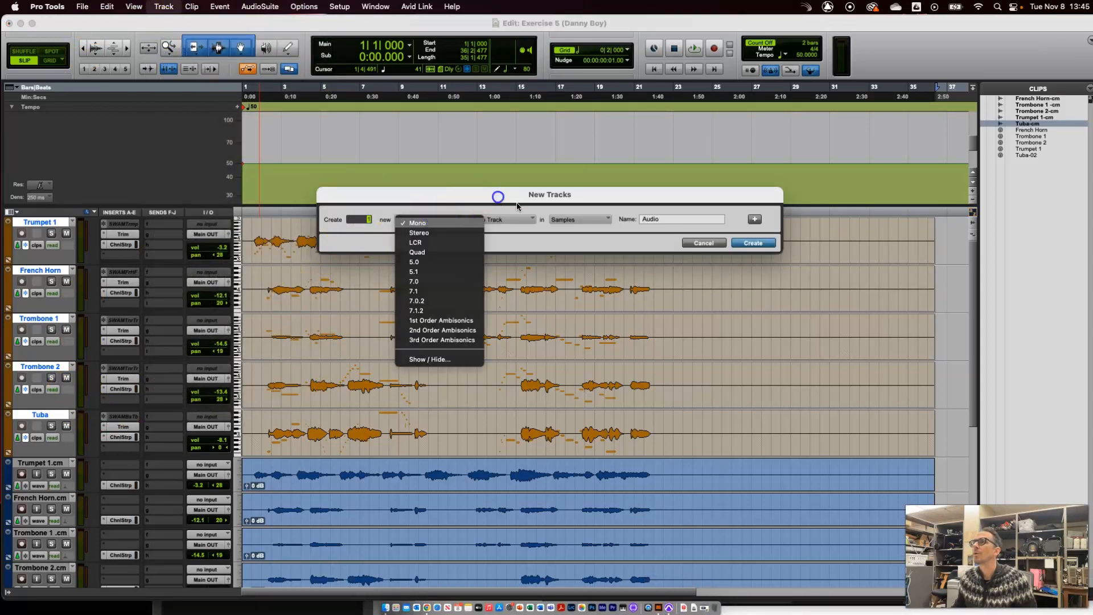
{"action": "left_click", "coordinate": [526, 221]}
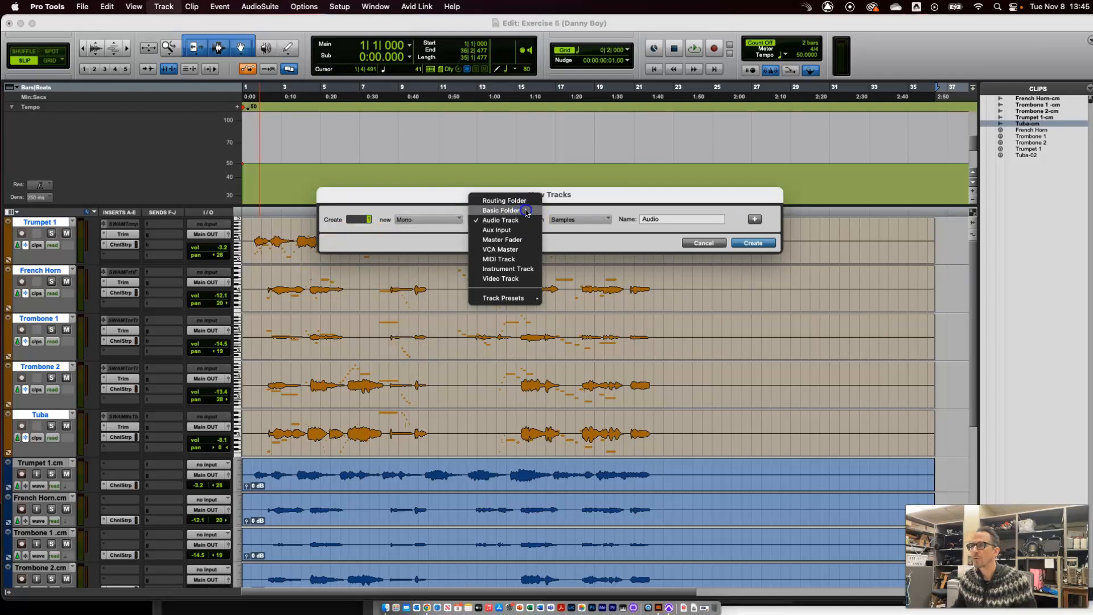
{"action": "left_click", "coordinate": [527, 211]}
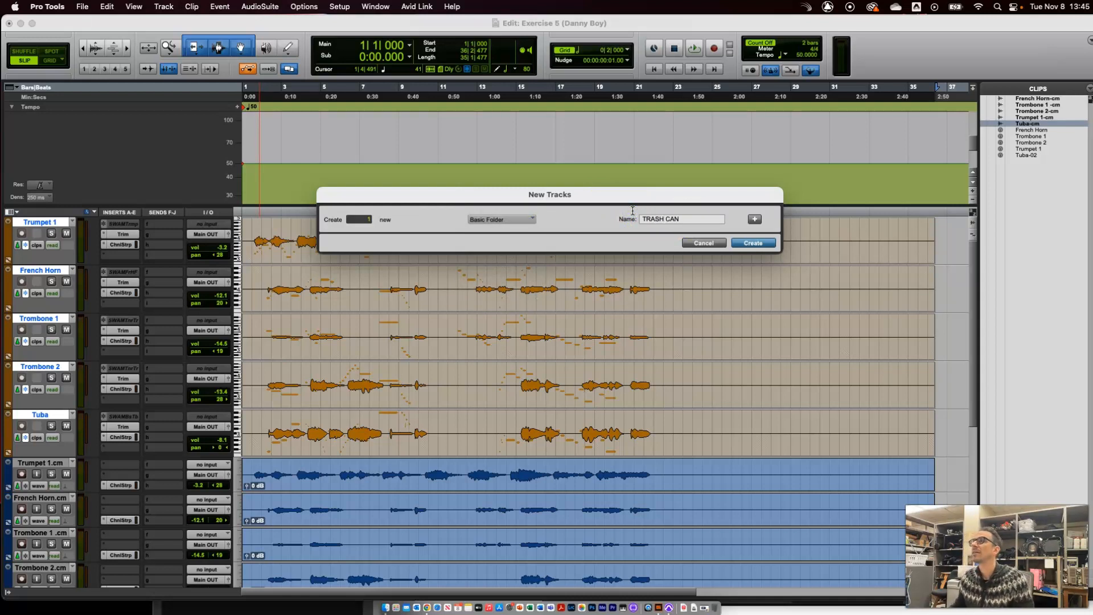
{"action": "left_click", "coordinate": [753, 244]}
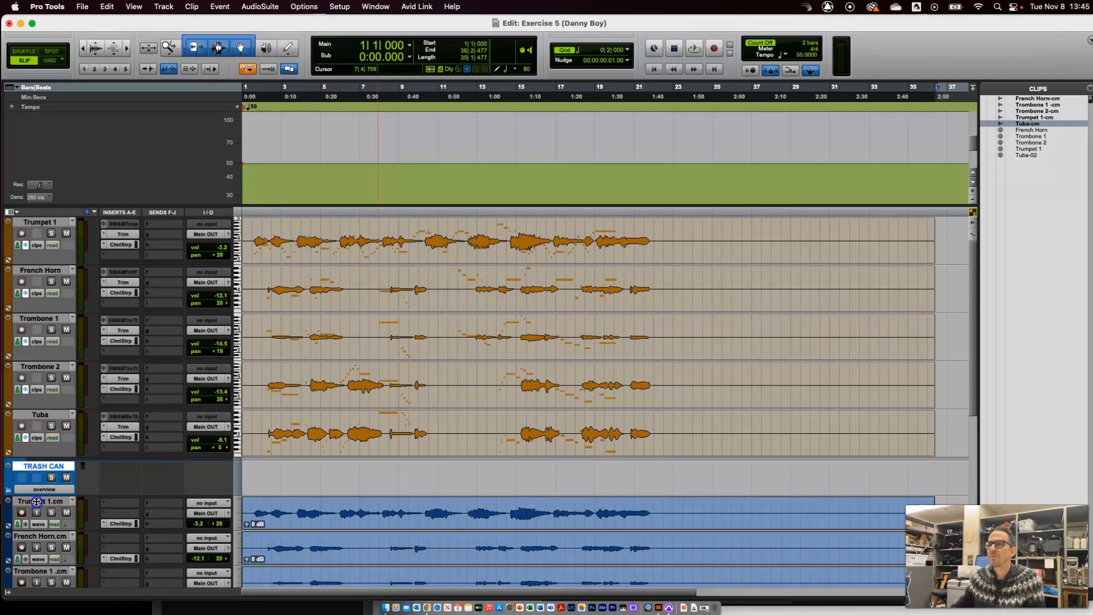
- Increase the height of the TRASH CAN folder track and make the track inactive
{"action": "left_click_drag", "start_coordinate": [36, 502], "coordinate": [35, 518]}
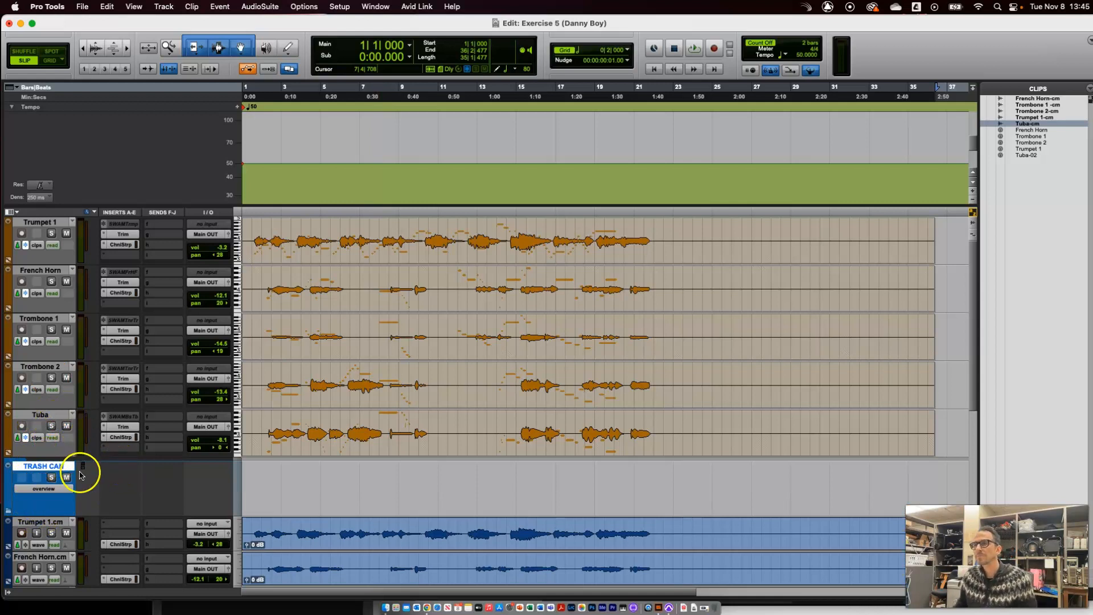
{"action": "right_click", "coordinate": [58, 466]}
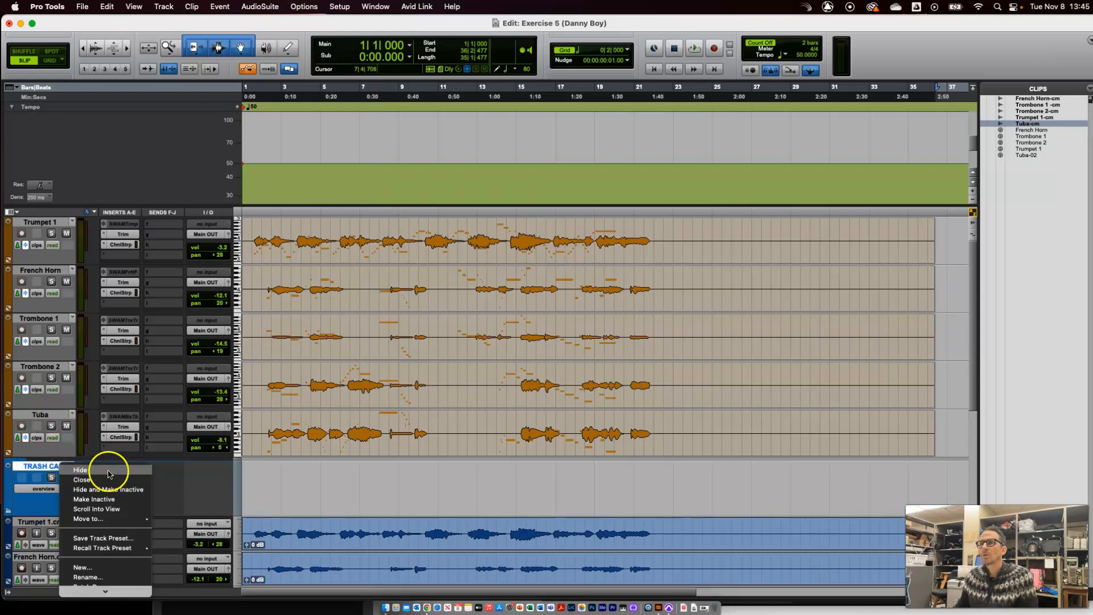
{"action": "left_click", "coordinate": [285, 488]}
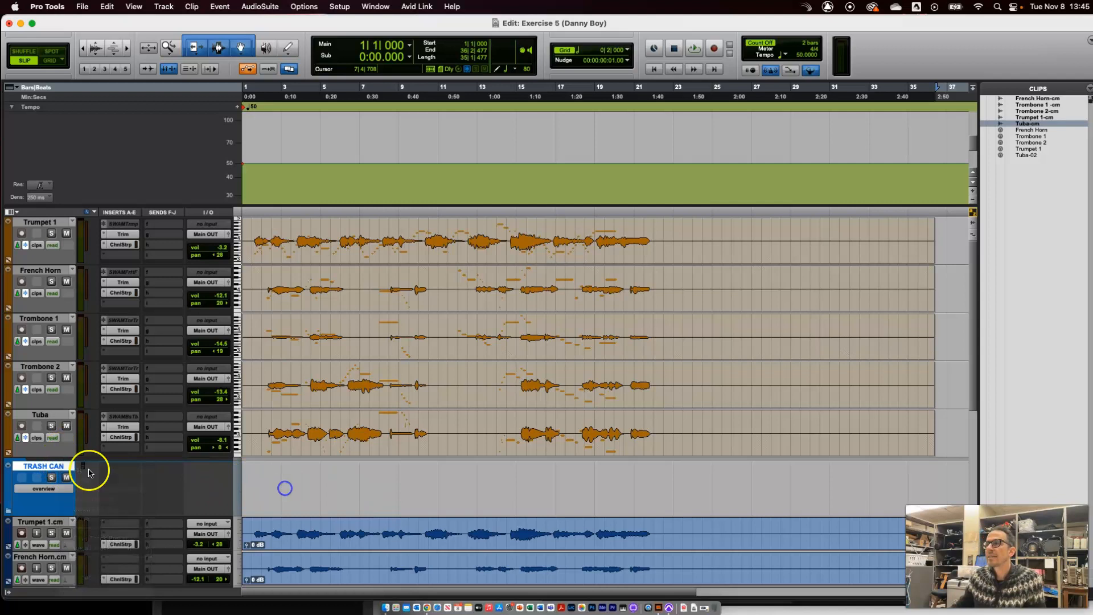
{"action": "right_click", "coordinate": [50, 467]}
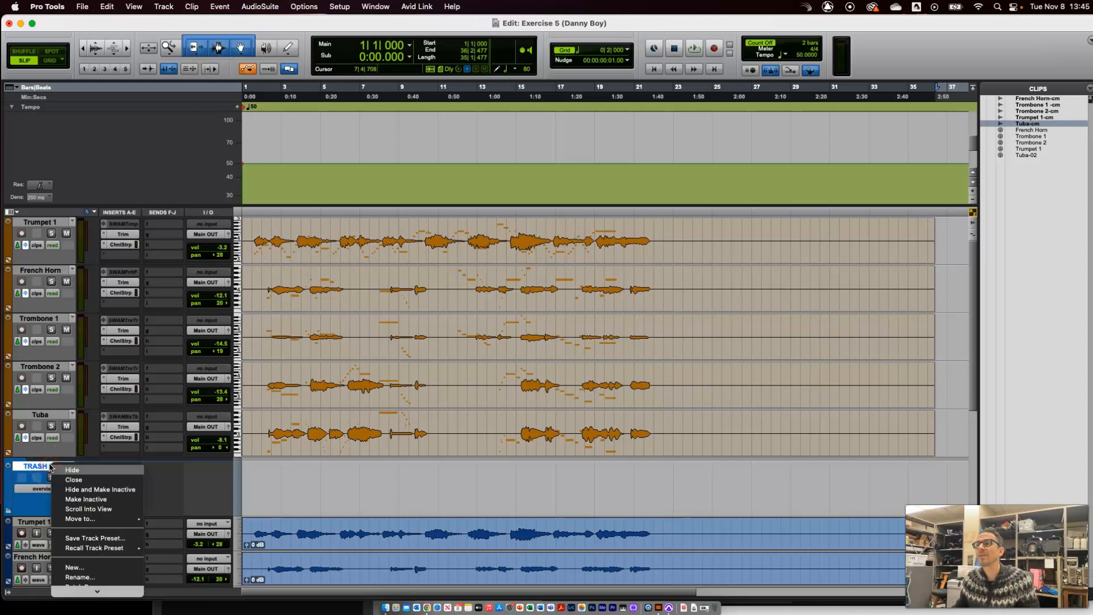
{"action": "left_click", "coordinate": [135, 499]}
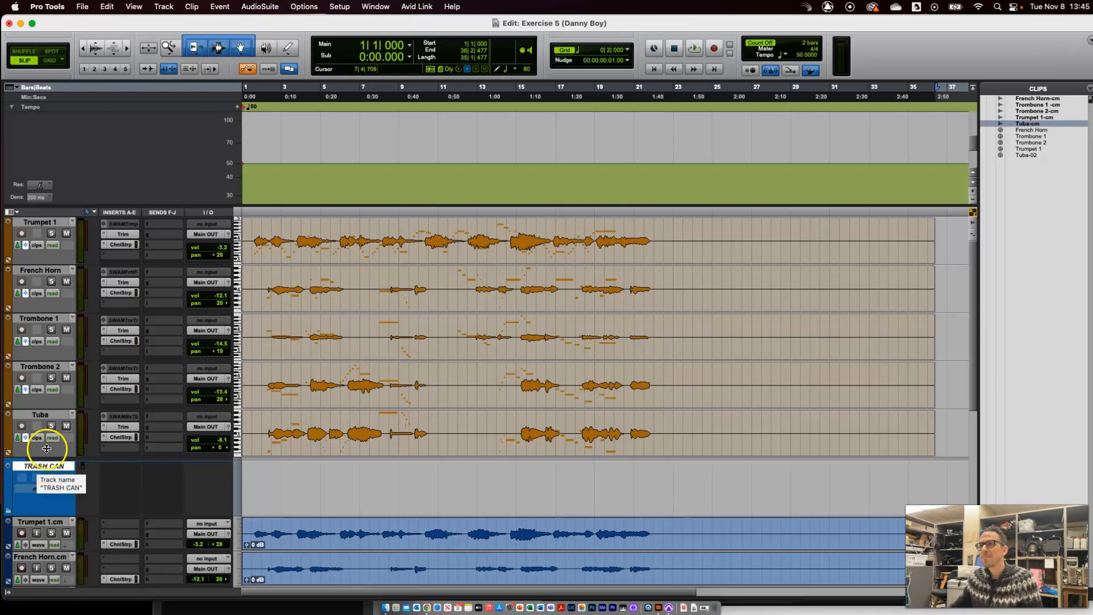
- Select the Trumpet 1, French Horn, Trombone 1, Trombone 2 and Tuba instrument tracks and move them into the TRASH CAN folder track
{"action": "left_click", "coordinate": [47, 415]}
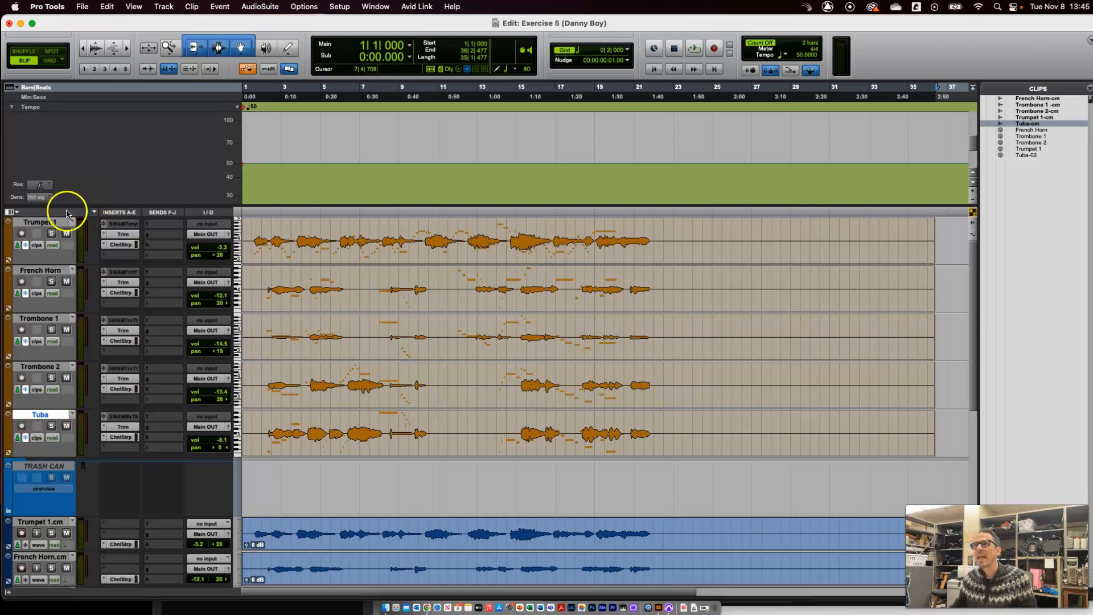
{"action": "left_click", "coordinate": [53, 222], "text": "shift"}
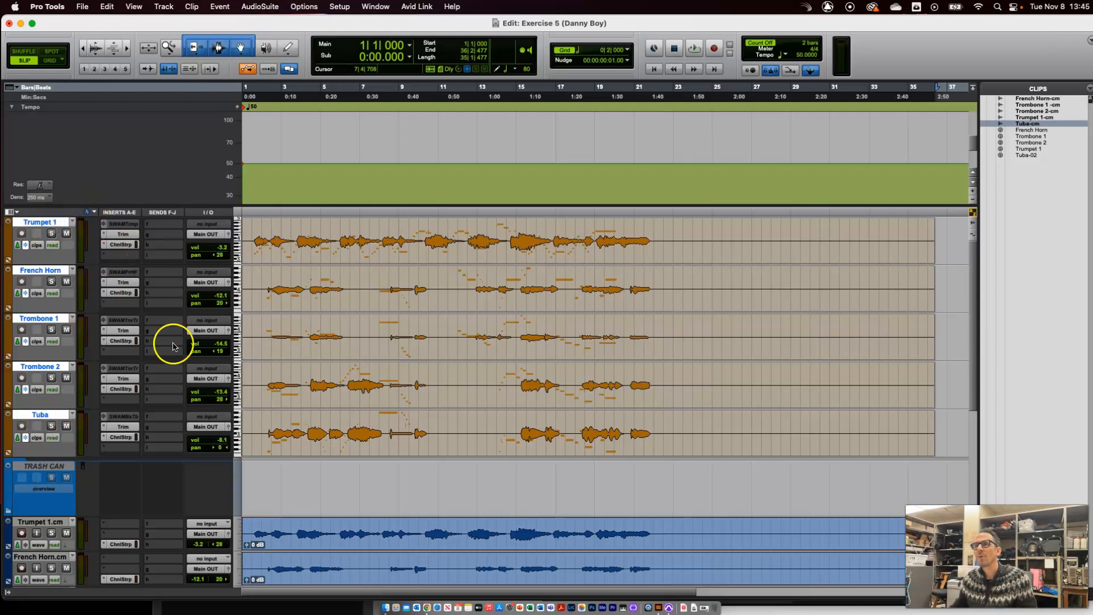
{"action": "left_click_drag", "start_coordinate": [60, 415], "coordinate": [53, 464]}
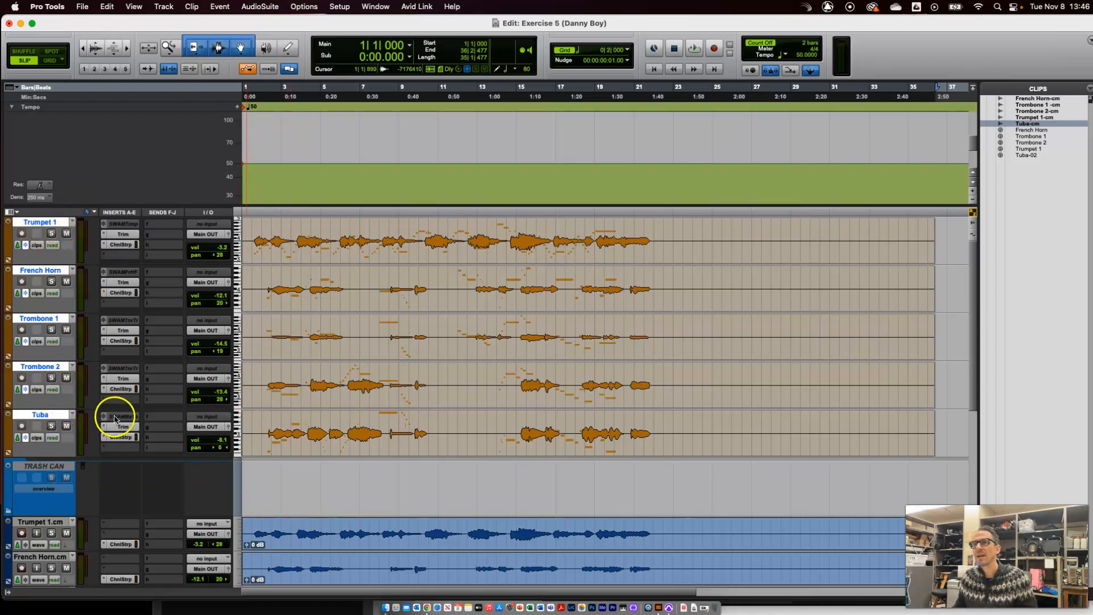
{"action": "left_click_drag", "start_coordinate": [41, 416], "coordinate": [61, 479]}
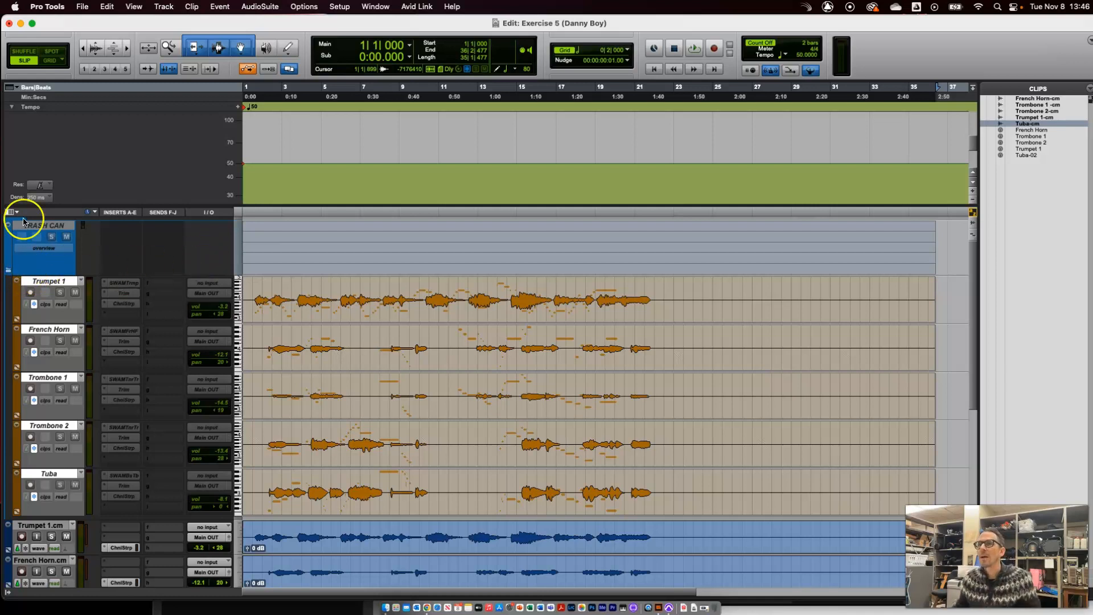
- Toggle the TRASH CAN folder track open and closed, leaving it collapsed so that its instrument tracks are hidden
{"action": "left_click", "coordinate": [7, 272]}
{"action": "left_click", "coordinate": [7, 272]}
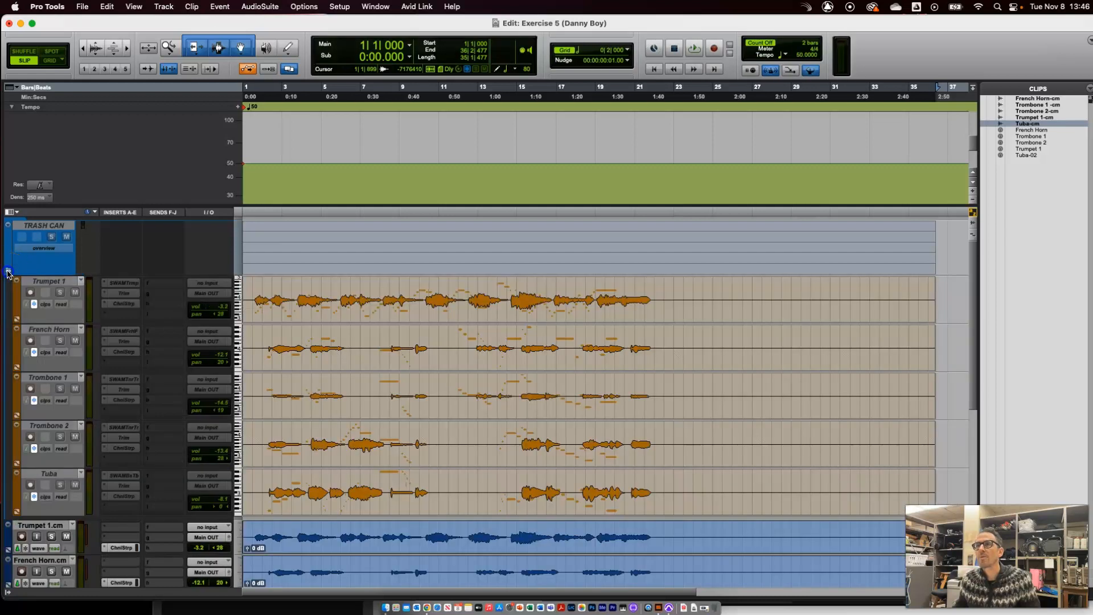
{"action": "left_click", "coordinate": [7, 272]}
{"action": "left_click", "coordinate": [8, 272]}
{"action": "left_click", "coordinate": [7, 271]}
{"action": "left_click", "coordinate": [8, 272]}
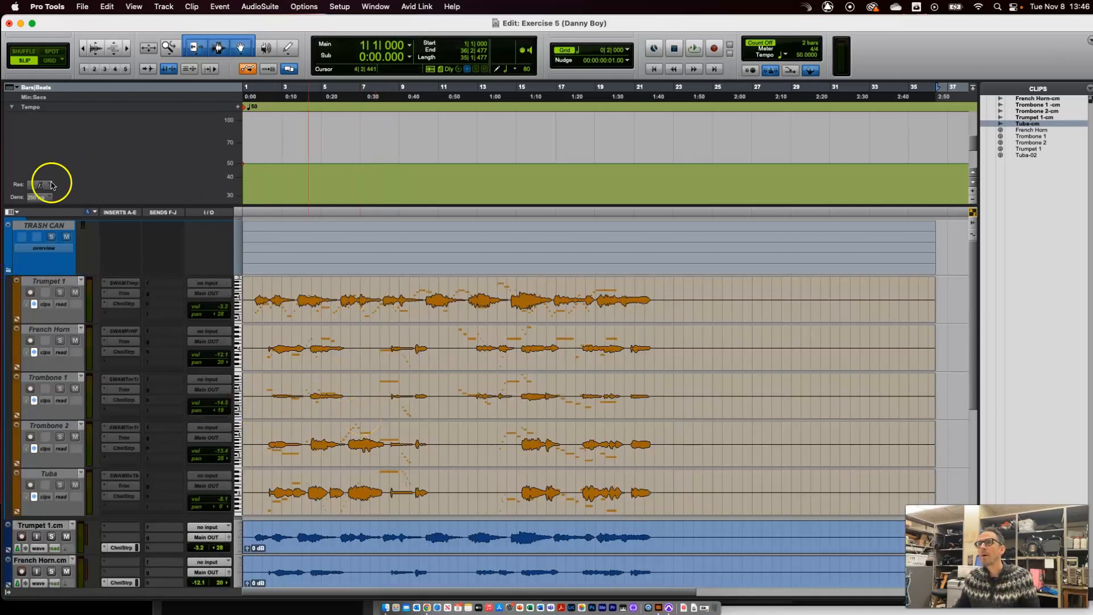
{"action": "left_click", "coordinate": [7, 271]}
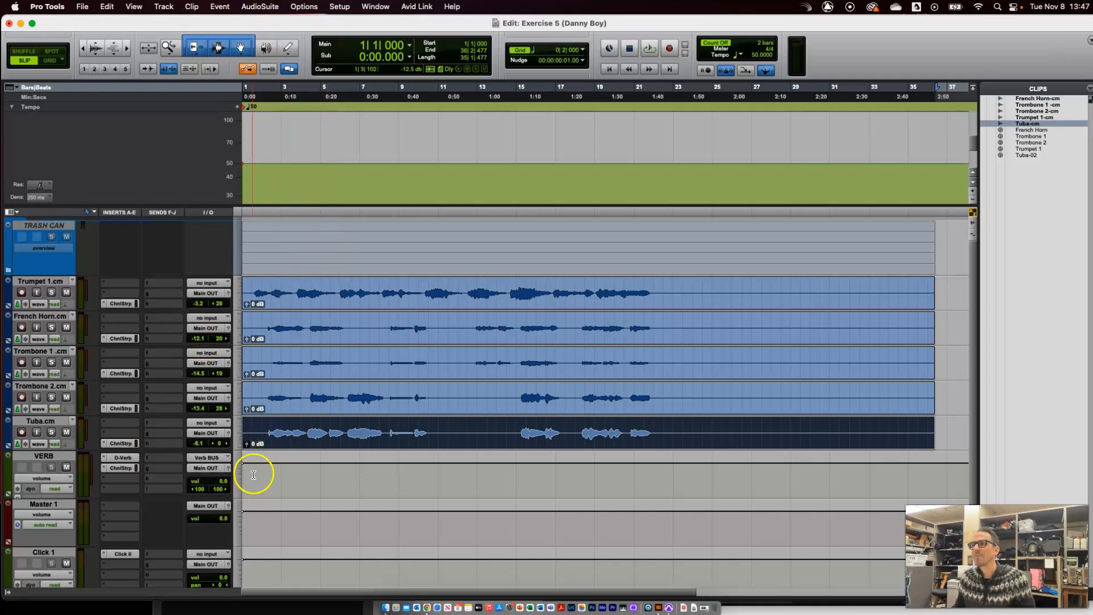
- Play the start of the committed audio tracks, stop playback, and inspect the Channel Strip plug-in on Trumpet 1.cm
{"action": "key", "text": "space"}
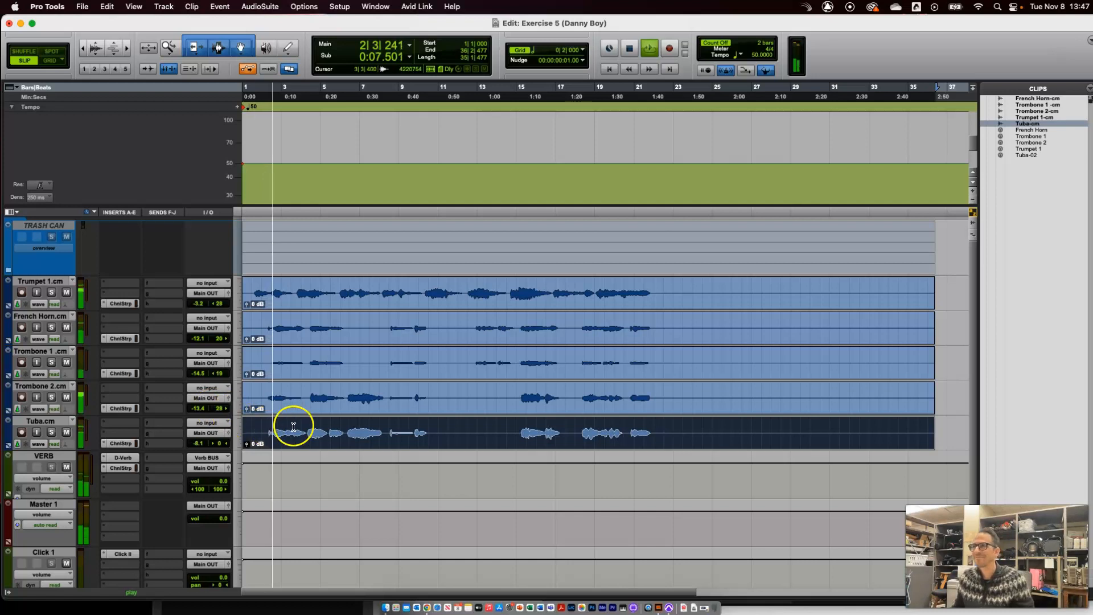
{"action": "key", "text": "space"}
{"action": "left_click", "coordinate": [122, 305]}
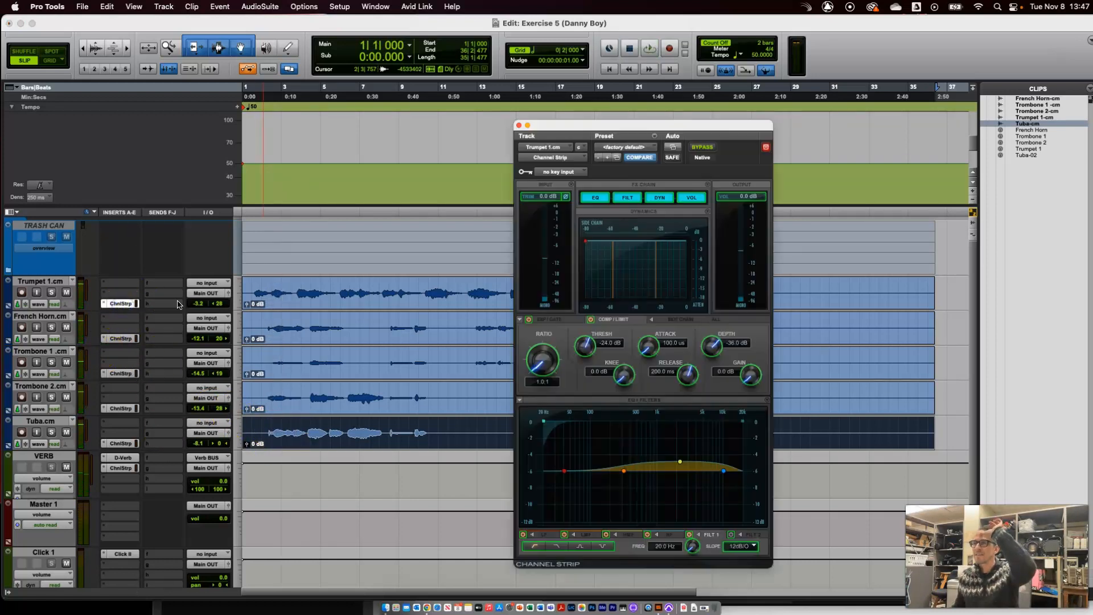
{"action": "left_click", "coordinate": [519, 126]}
{"action": "left_click", "coordinate": [121, 303]}
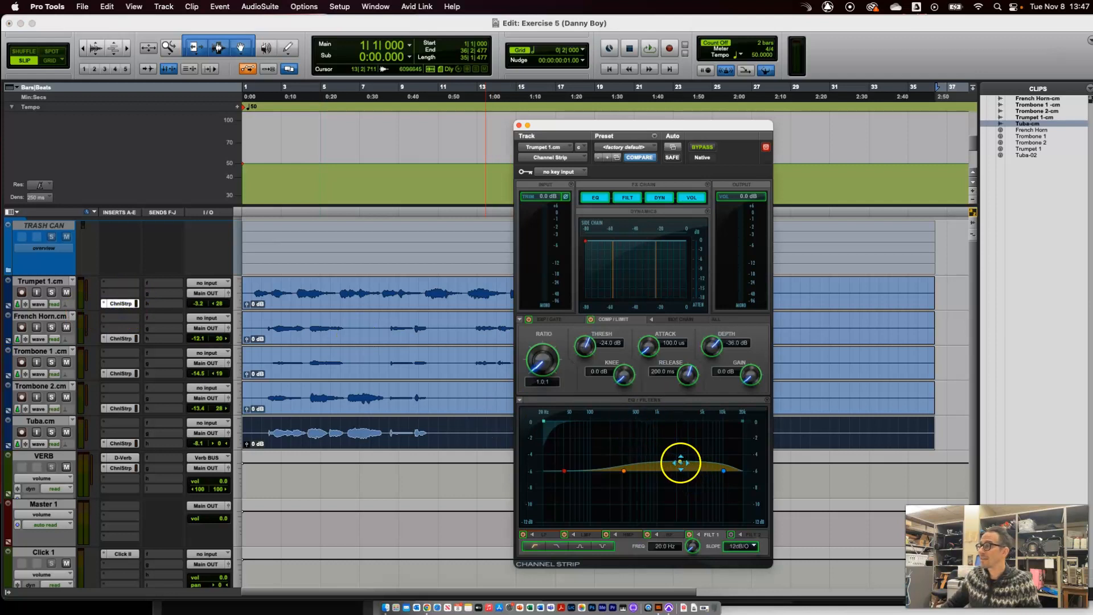
{"action": "left_click", "coordinate": [518, 125]}
{"action": "left_click", "coordinate": [597, 487]}
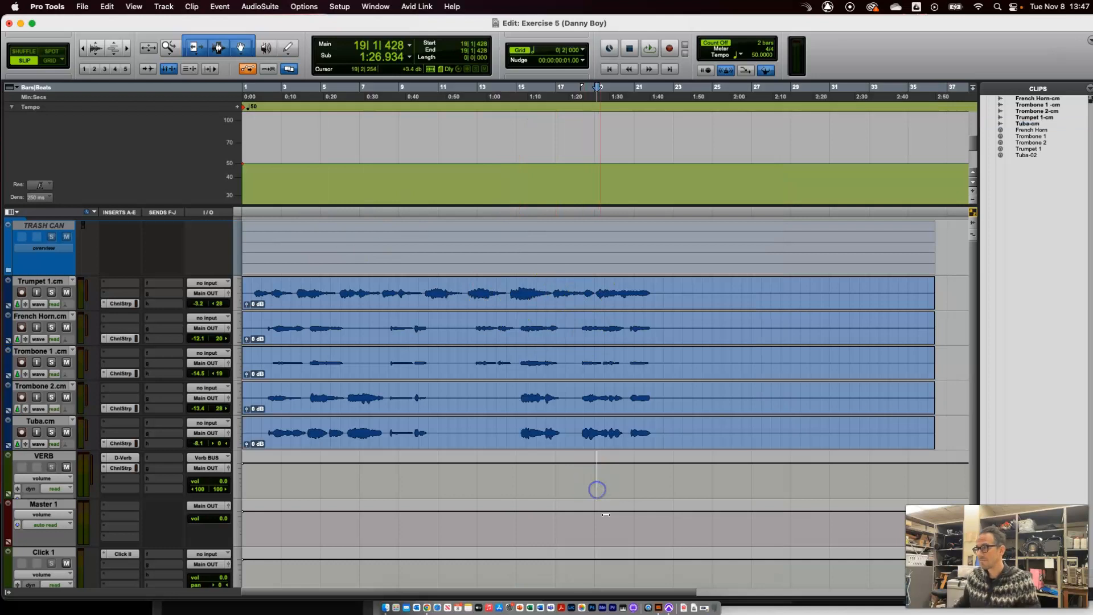
- Switch to Adobe Digital Editions, read Exercise 5 Part 3: Clip Gain Tweaks, steps 1 to 3, and return to Pro Tools
{"action": "left_click", "coordinate": [659, 610]}
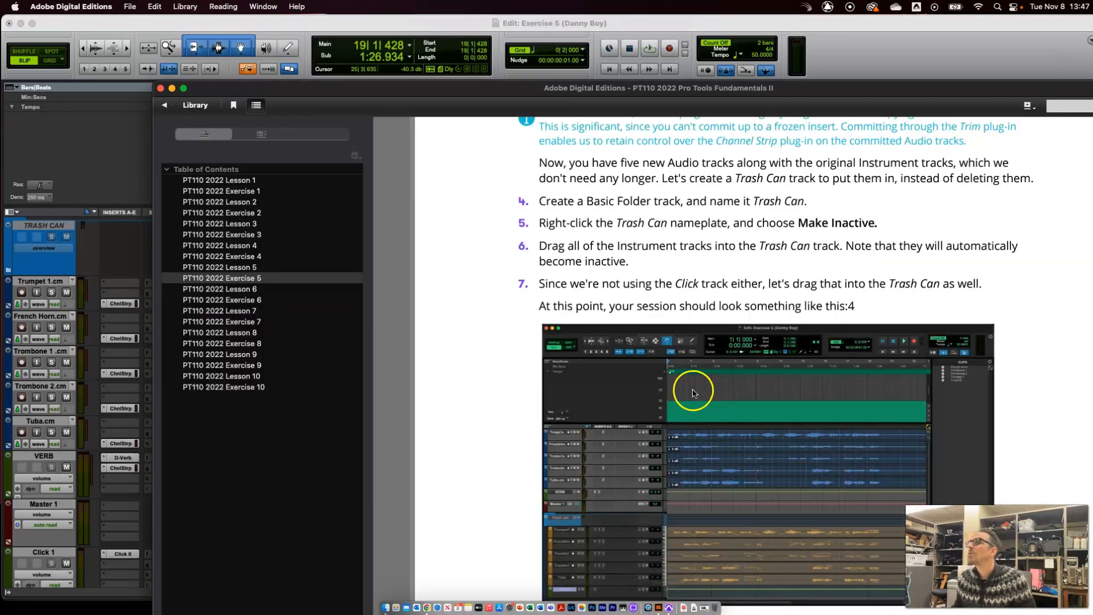
{"action": "scroll", "coordinate": [626, 385], "scroll_direction": "down", "scroll_amount": 5}
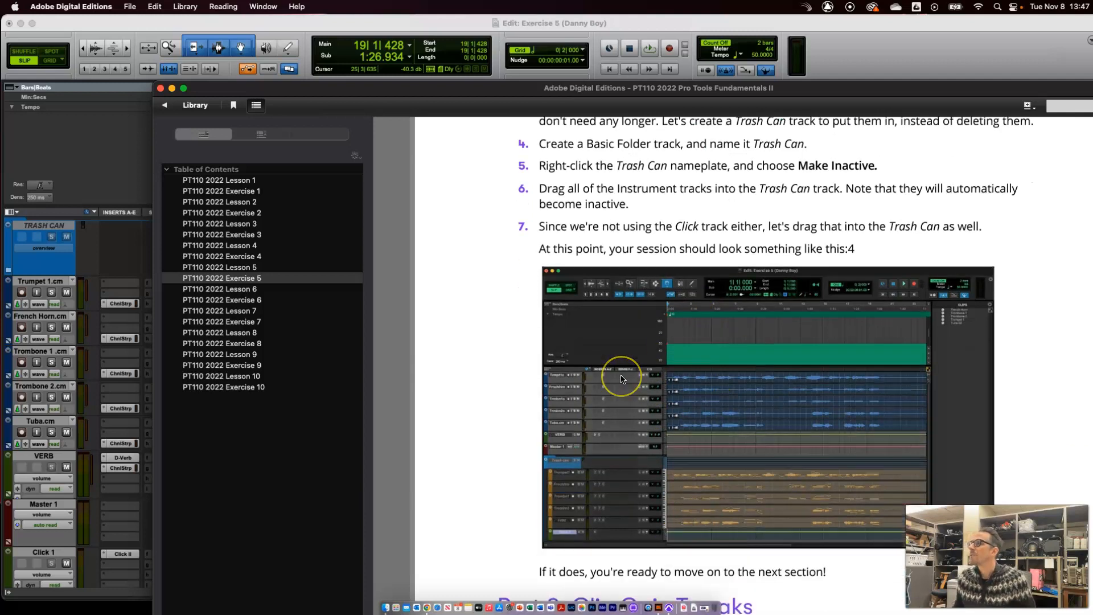
{"action": "scroll", "coordinate": [620, 379], "scroll_direction": "down", "scroll_amount": 7}
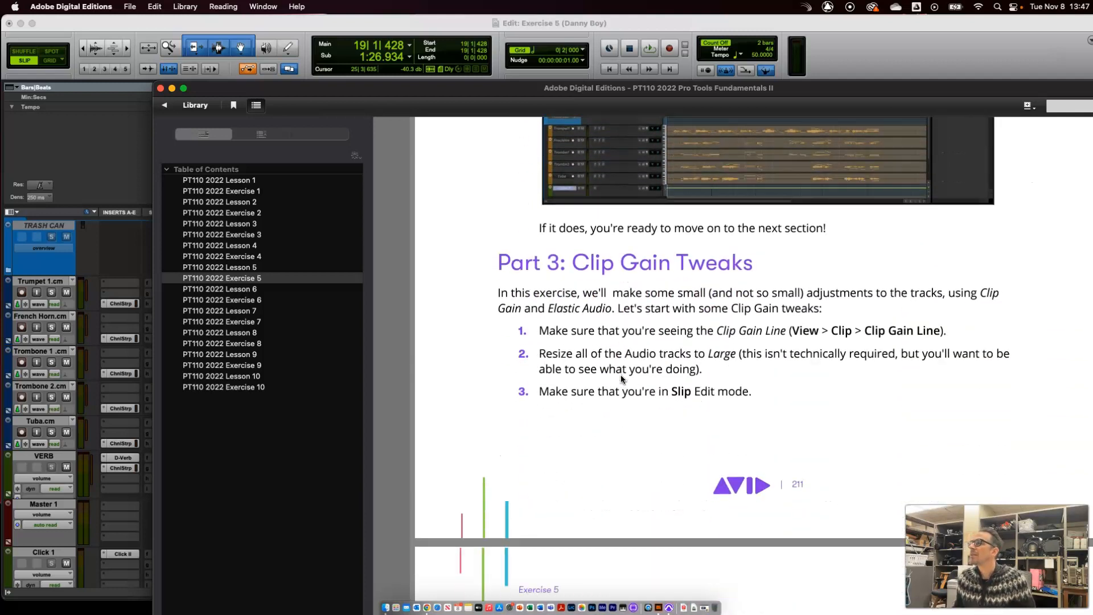
{"action": "left_click", "coordinate": [583, 249]}
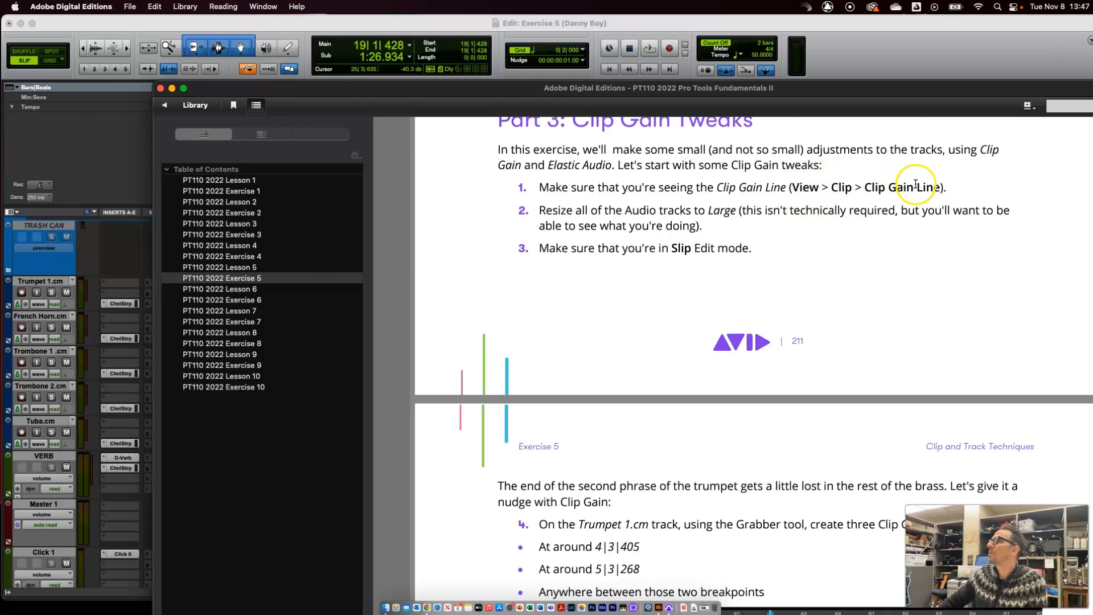
{"action": "left_click", "coordinate": [98, 138]}
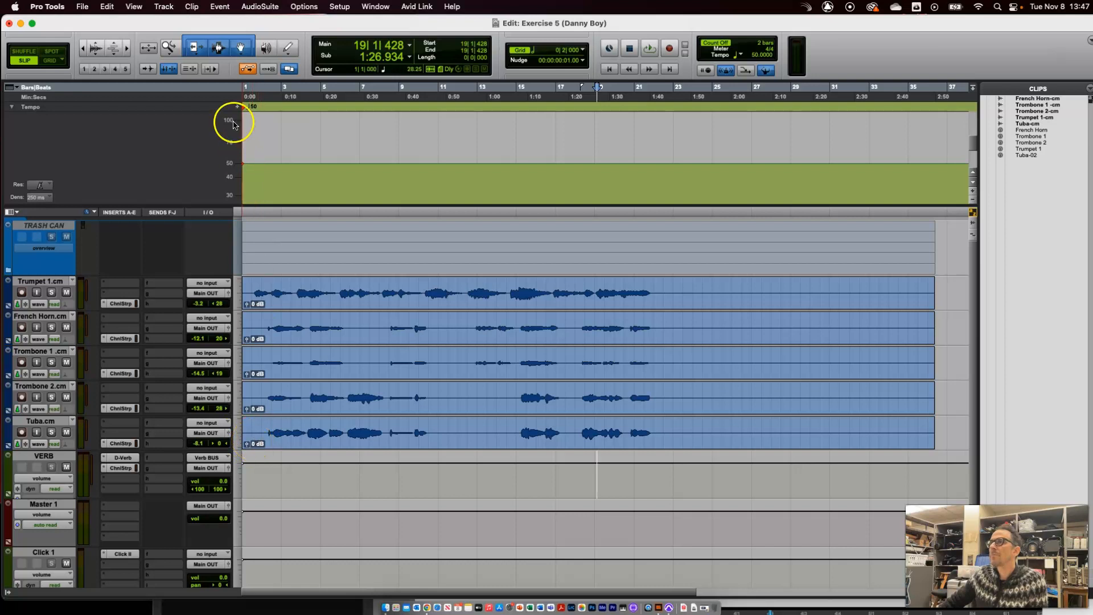
- Turn off the Clip Gain Info display on the clips and turn it back on
{"action": "left_click", "coordinate": [135, 6]}
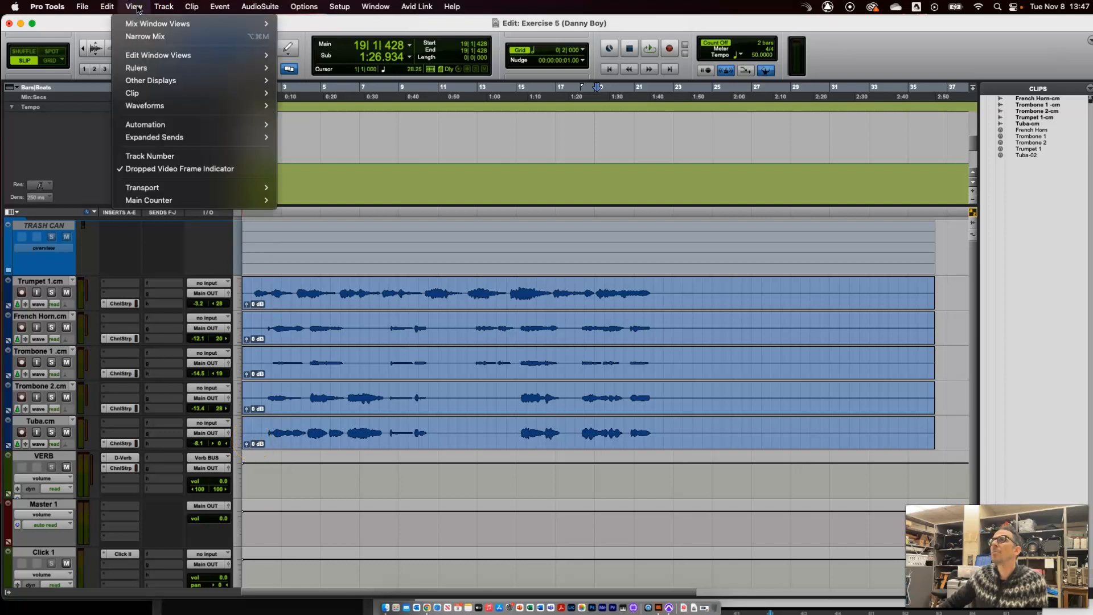
{"action": "left_click", "coordinate": [147, 92]}
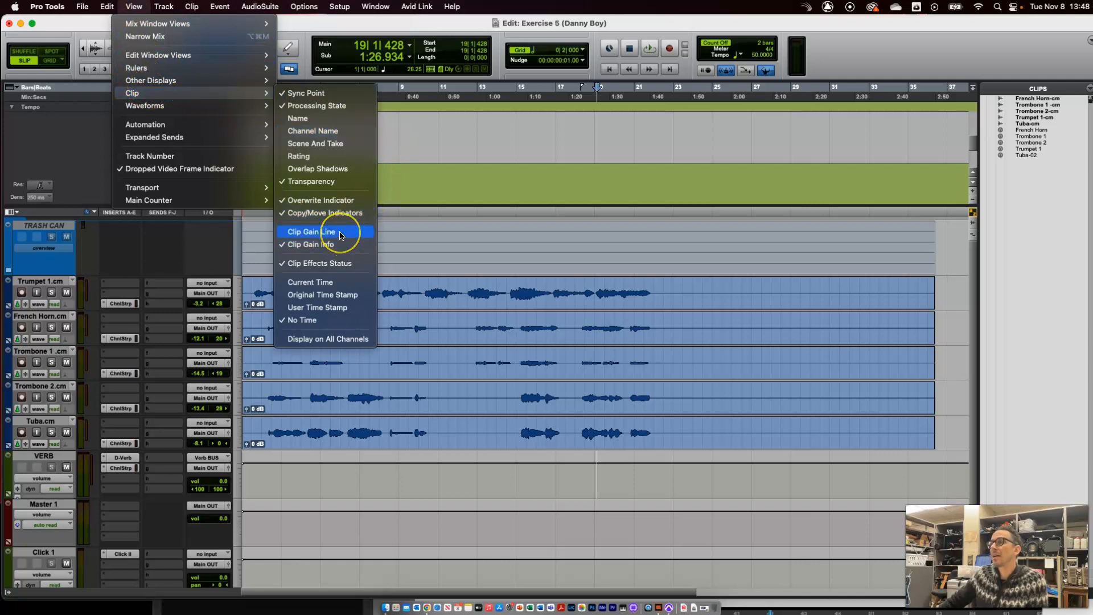
{"action": "left_click", "coordinate": [305, 244]}
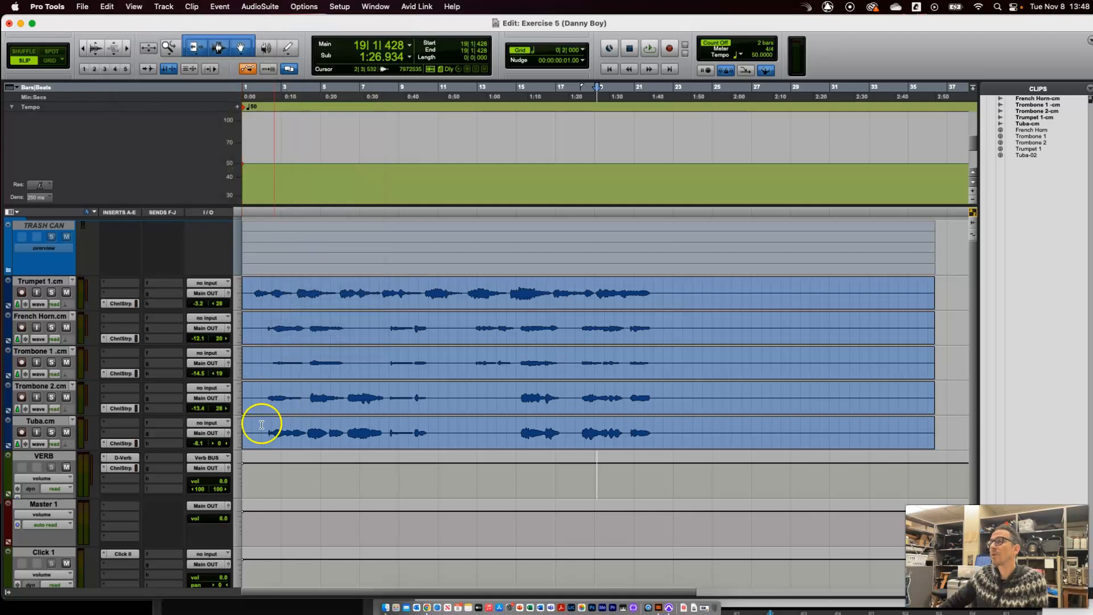
{"action": "left_click", "coordinate": [134, 6]}
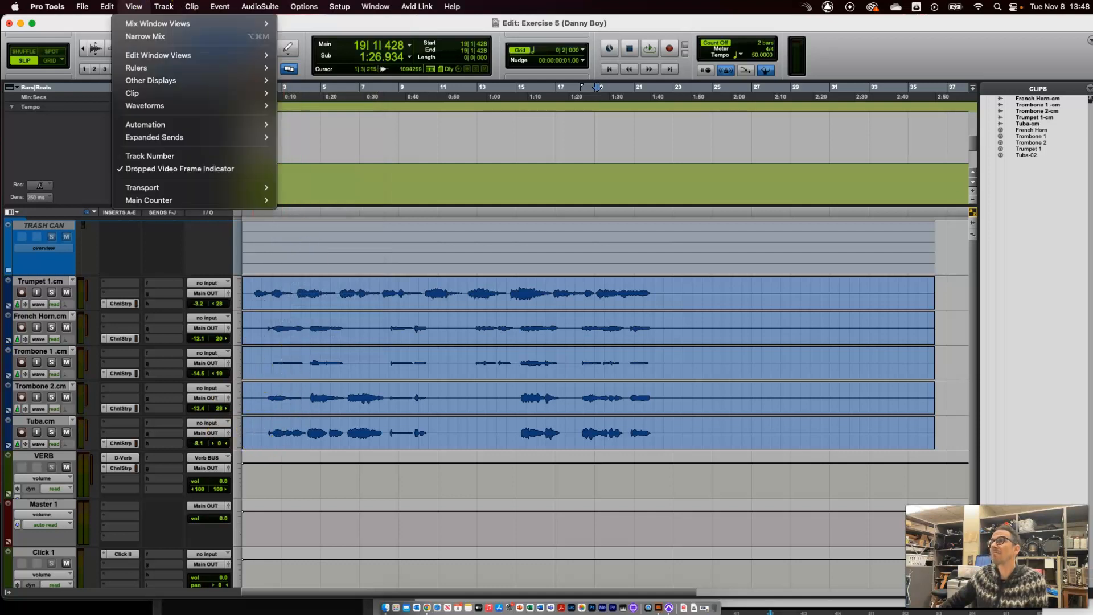
{"action": "mouse_move", "coordinate": [140, 100]}
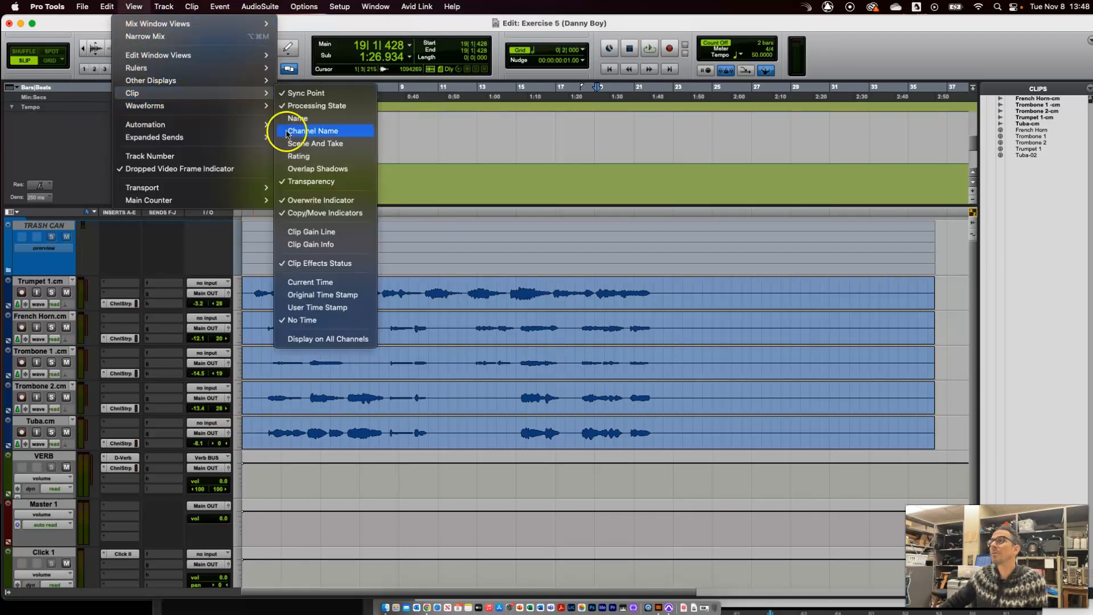
{"action": "left_click", "coordinate": [328, 244]}
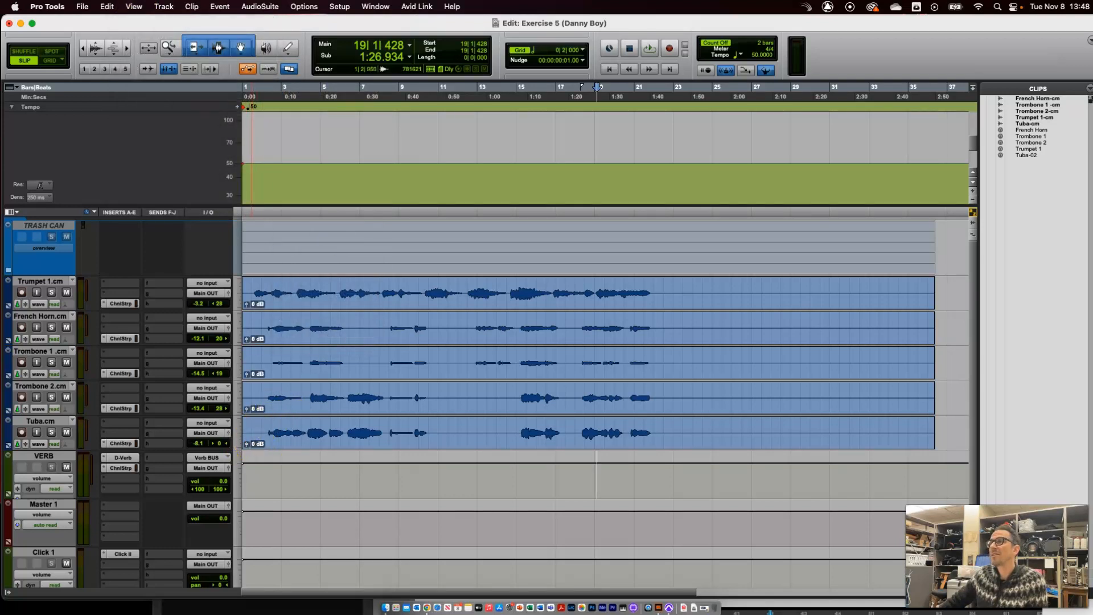
- Show the Clip Gain Line on the audio clips
{"action": "left_click", "coordinate": [134, 6]}
{"action": "mouse_move", "coordinate": [145, 93]}
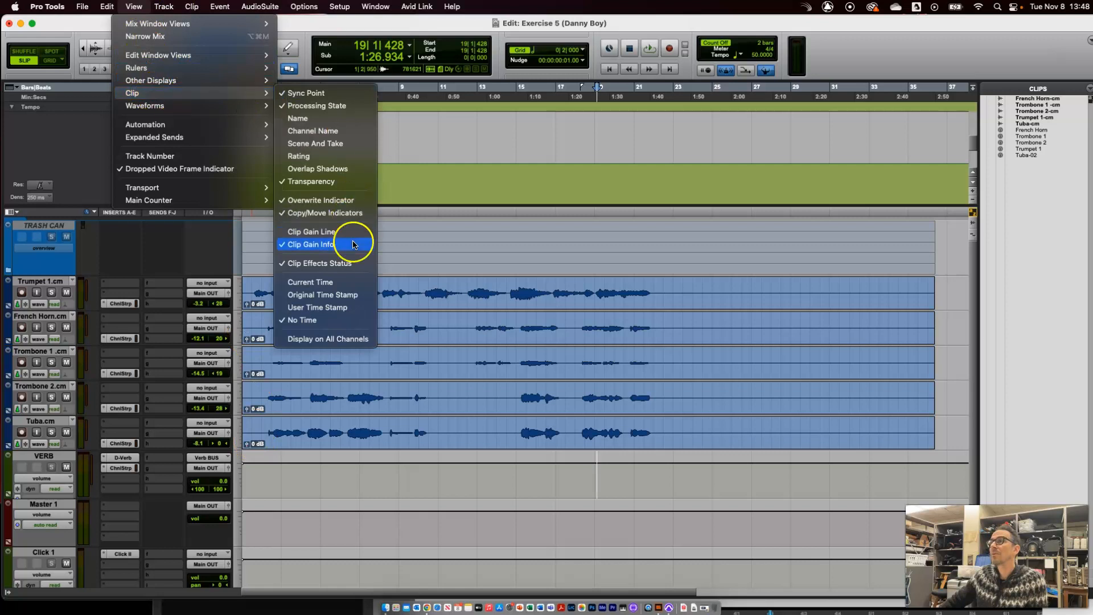
{"action": "left_click", "coordinate": [325, 232]}
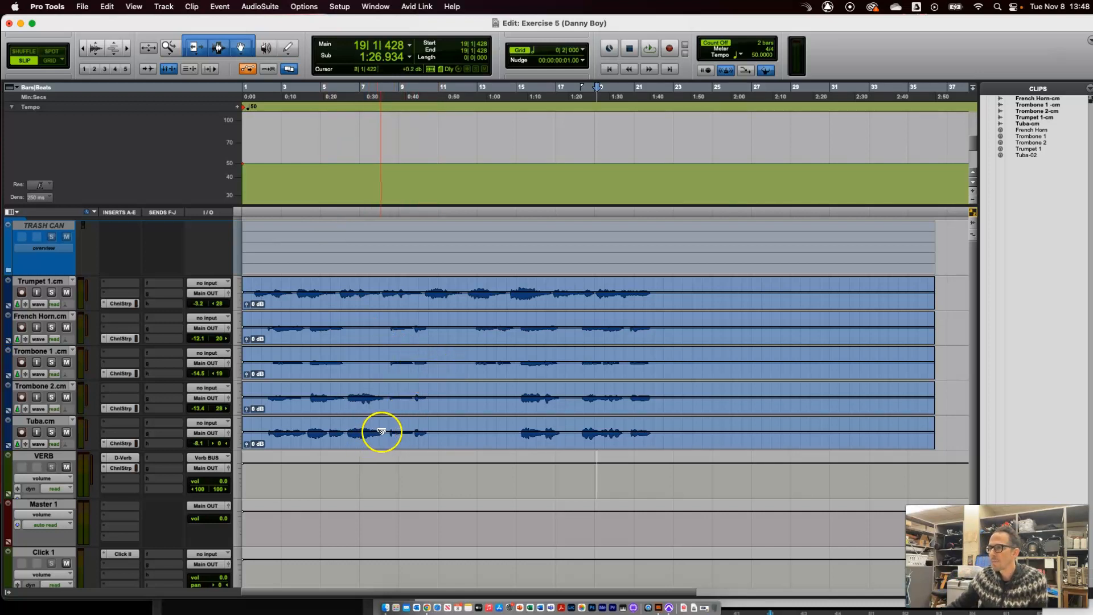
- Try raising the clip gain of the Trombone 1.cm clip to +6.9 dB and to +13.1 dB, and undo the change
{"action": "left_click_drag", "start_coordinate": [247, 376], "coordinate": [251, 374]}
{"action": "left_click", "coordinate": [249, 377]}
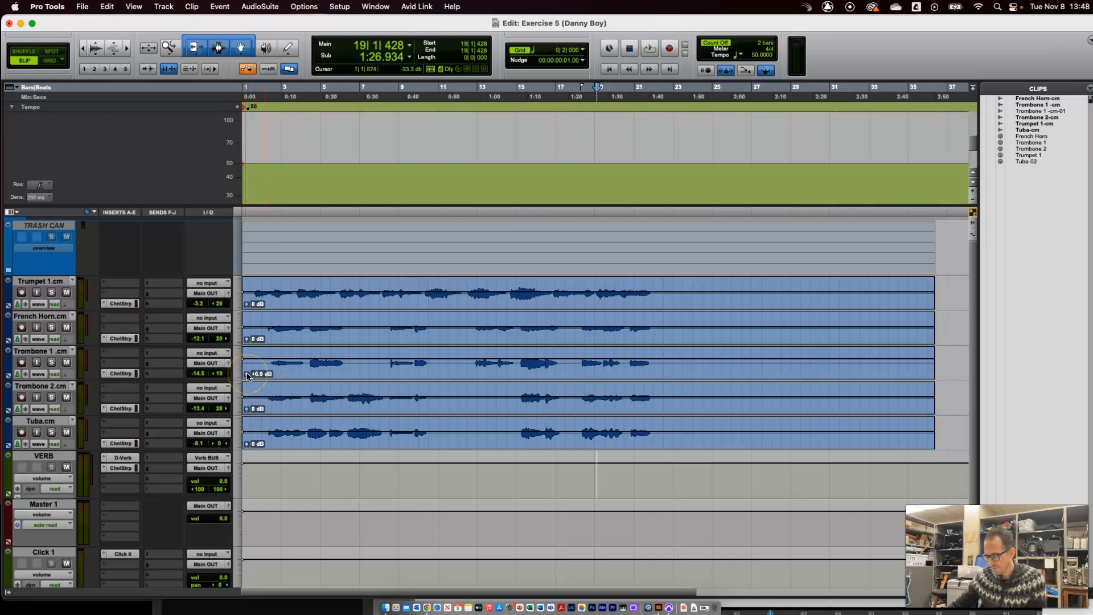
{"action": "left_click", "coordinate": [248, 375], "text": "alt"}
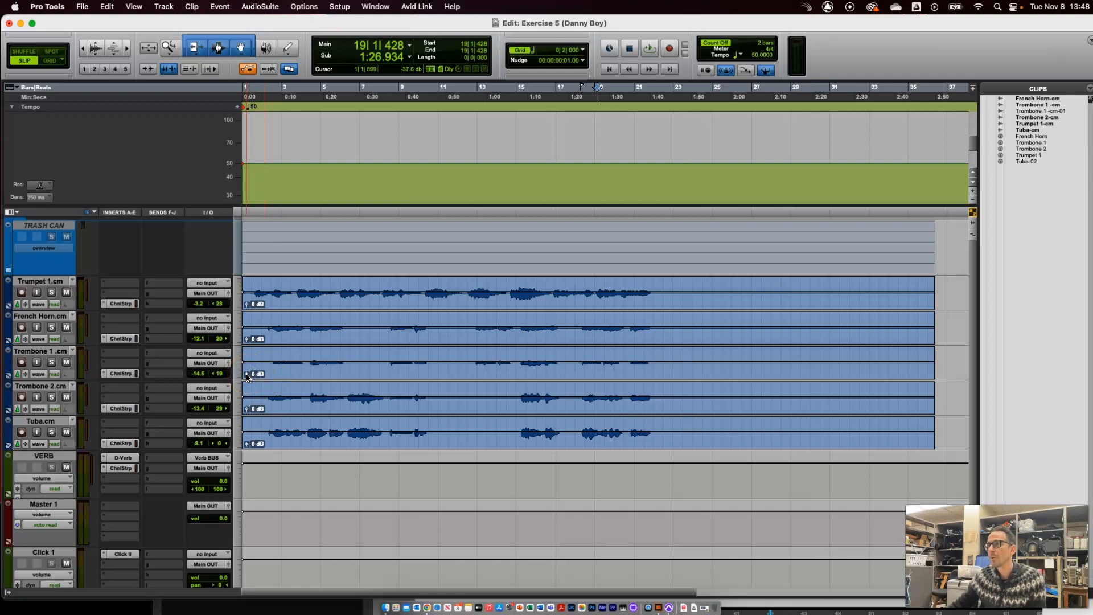
{"action": "left_click", "coordinate": [247, 375]}
{"action": "left_click_drag", "start_coordinate": [241, 377], "coordinate": [239, 368]}
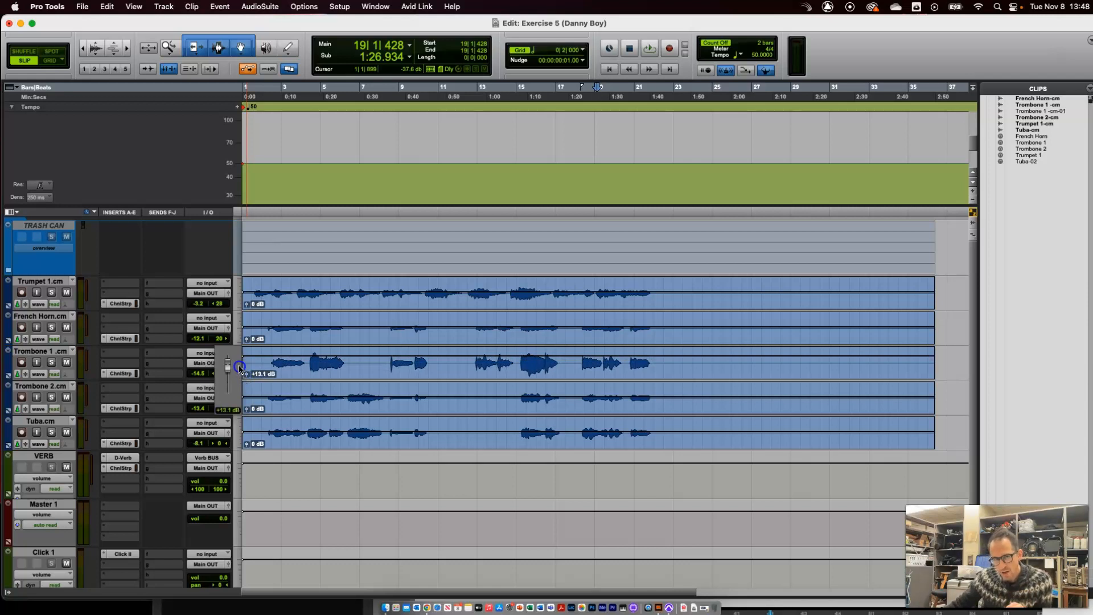
{"action": "left_click_drag", "start_coordinate": [239, 367], "coordinate": [238, 394]}
{"action": "key", "text": "super+z"}
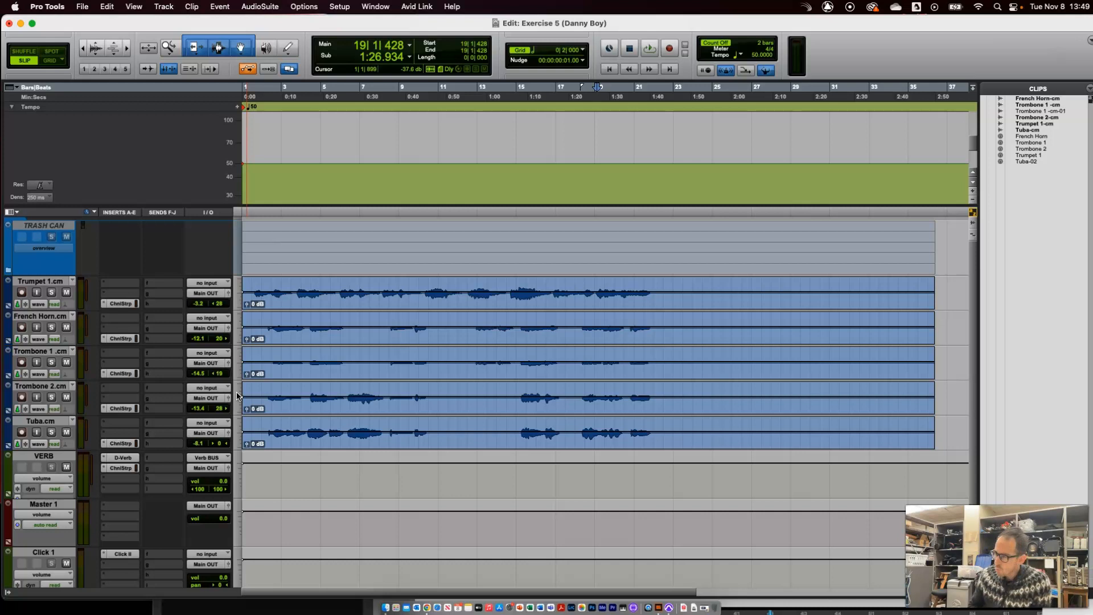
- Review the volume faders in the Mix window, and try a +13.1 dB clip gain on Trombone 1.cm in the Edit window
{"action": "key", "text": "super+equal"}
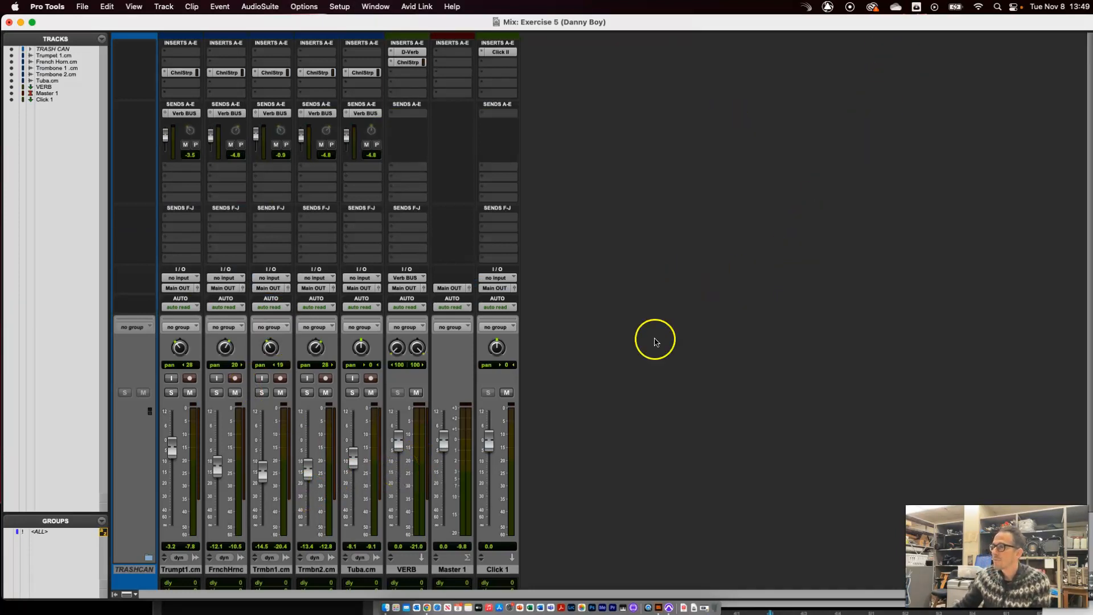
{"action": "left_click_drag", "start_coordinate": [398, 446], "coordinate": [401, 348]}
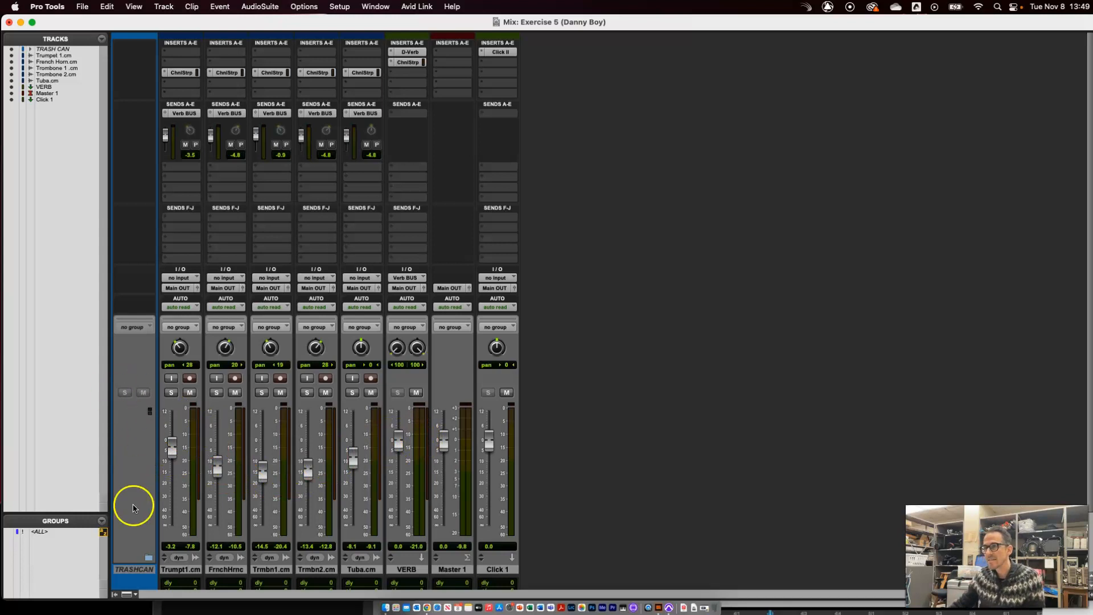
{"action": "key", "text": "super+equal"}
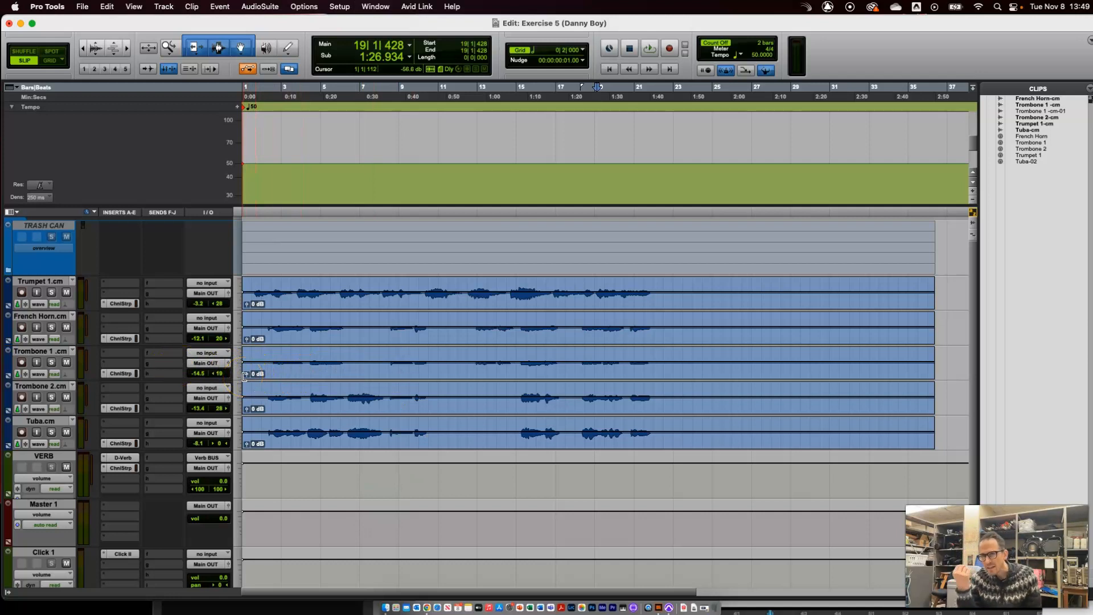
{"action": "left_click_drag", "start_coordinate": [245, 376], "coordinate": [246, 369]}
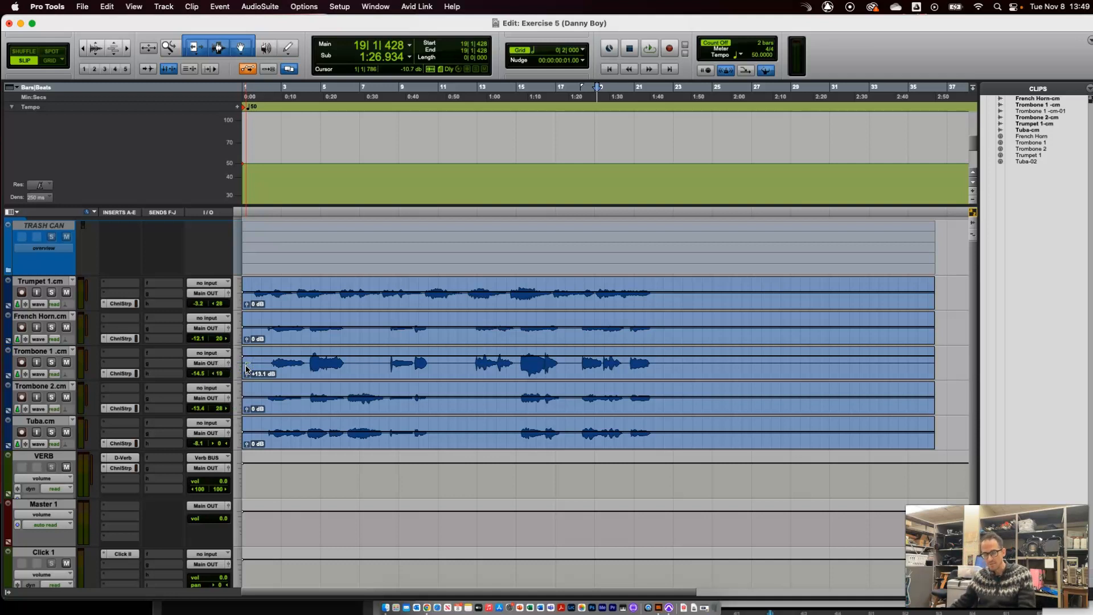
{"action": "left_click", "coordinate": [247, 369], "text": "alt"}
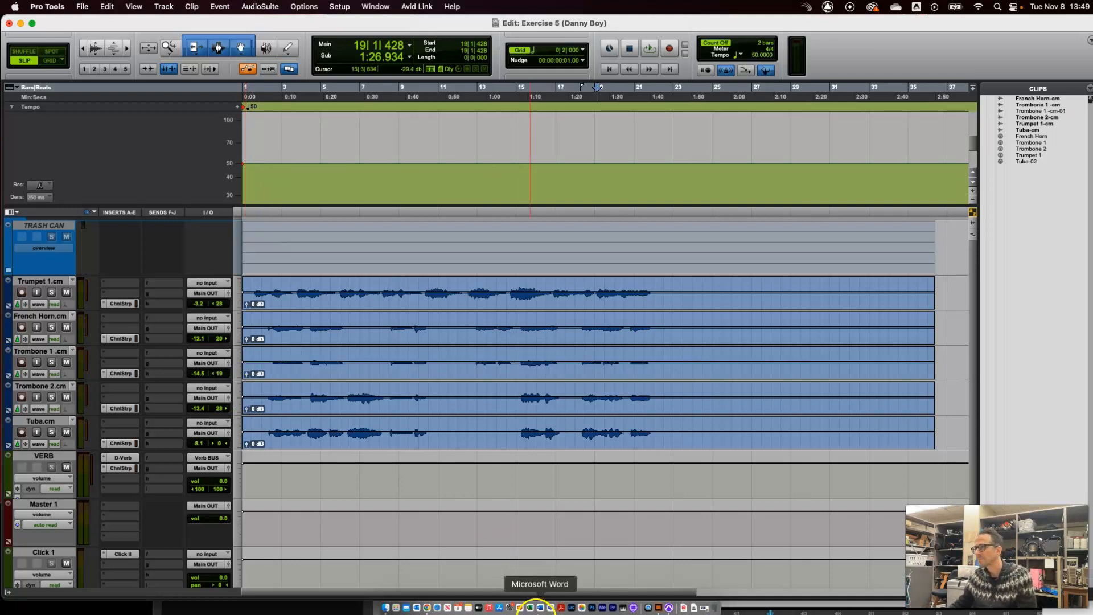
- Switch to Adobe Digital Editions, recheck Part 3 steps 2 and 3 on track size and Slip mode, and return to Pro Tools
{"action": "left_click", "coordinate": [658, 608]}
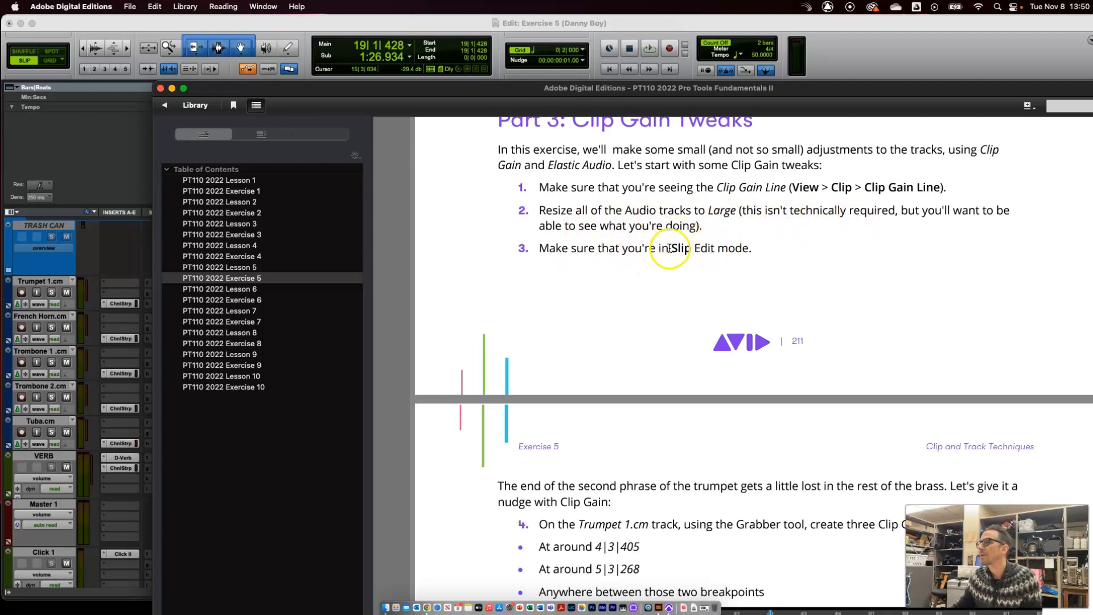
{"action": "left_click", "coordinate": [73, 149]}
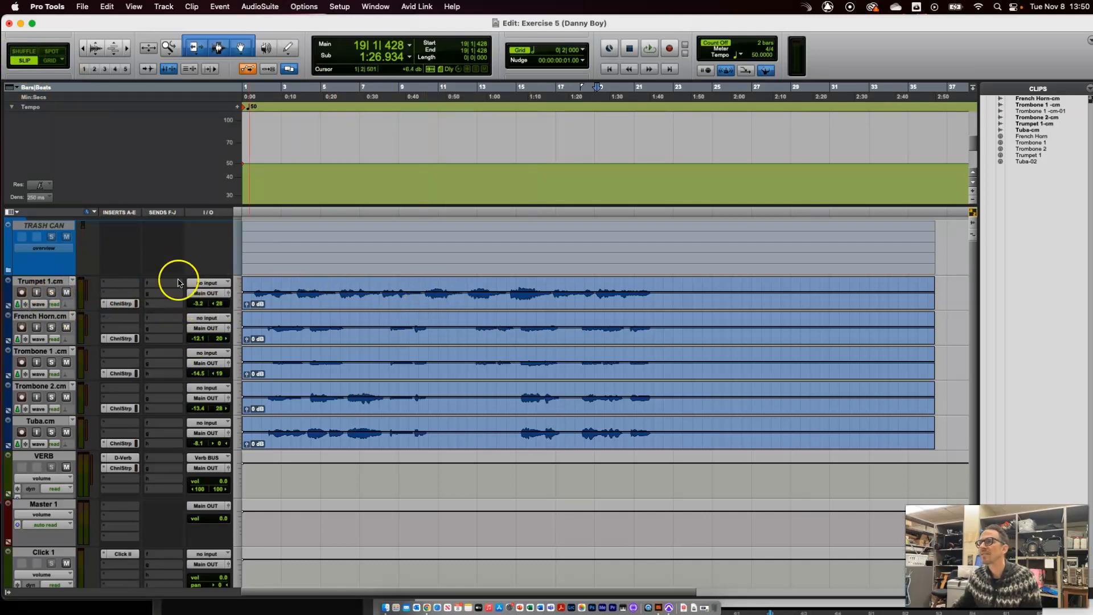
- Select the five brass tracks from Trumpet 1.cm to Tuba.cm and enlarge them together to medium track height
{"action": "left_click", "coordinate": [55, 281]}
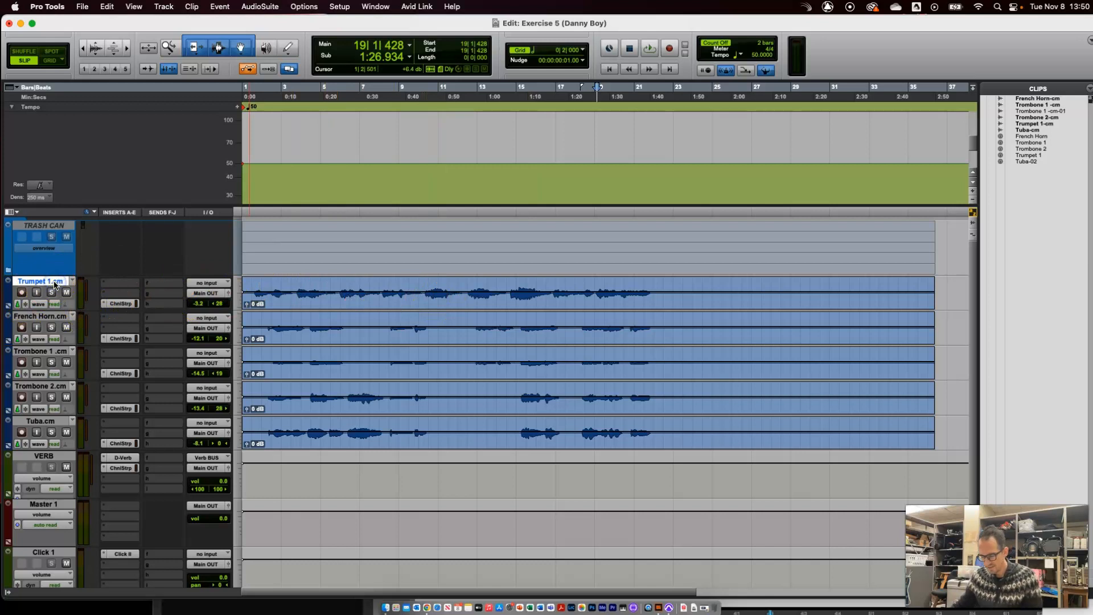
{"action": "left_click", "coordinate": [42, 316], "text": "shift"}
{"action": "left_click", "coordinate": [53, 351], "text": "shift"}
{"action": "left_click", "coordinate": [50, 387], "text": "shift"}
{"action": "left_click", "coordinate": [49, 421], "text": "shift"}
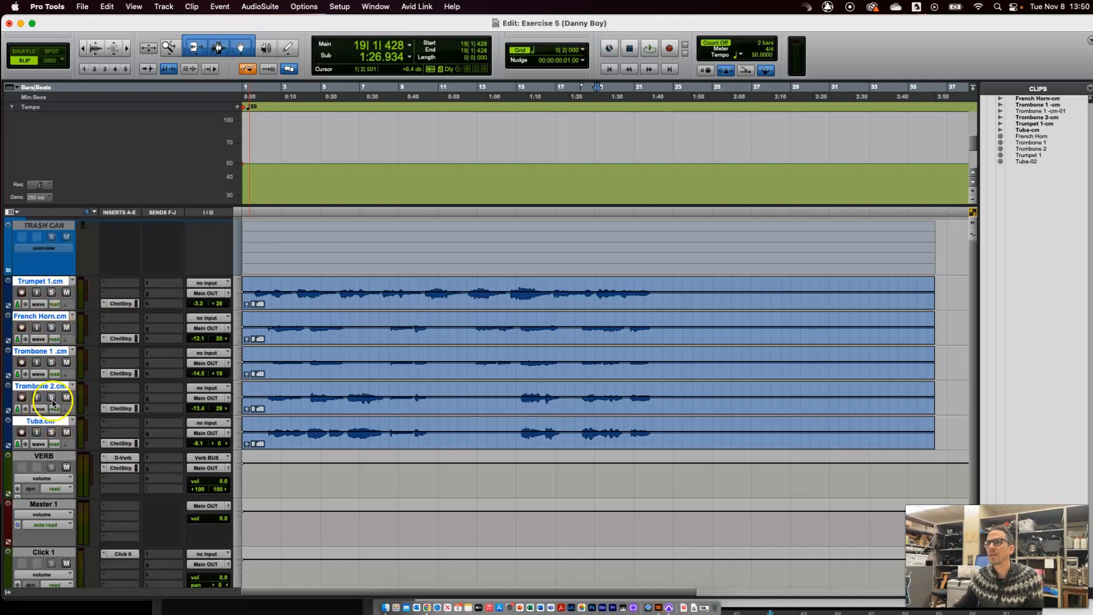
{"action": "left_click", "coordinate": [74, 284]}
{"action": "left_click", "coordinate": [266, 262]}
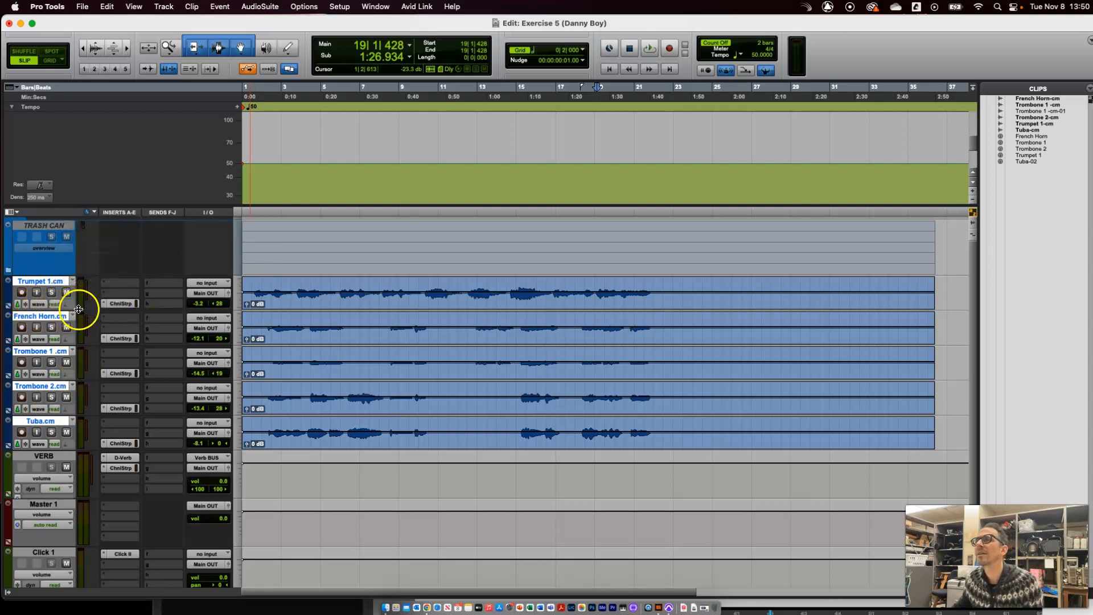
{"action": "left_click_drag", "start_coordinate": [79, 314], "coordinate": [80, 314]}
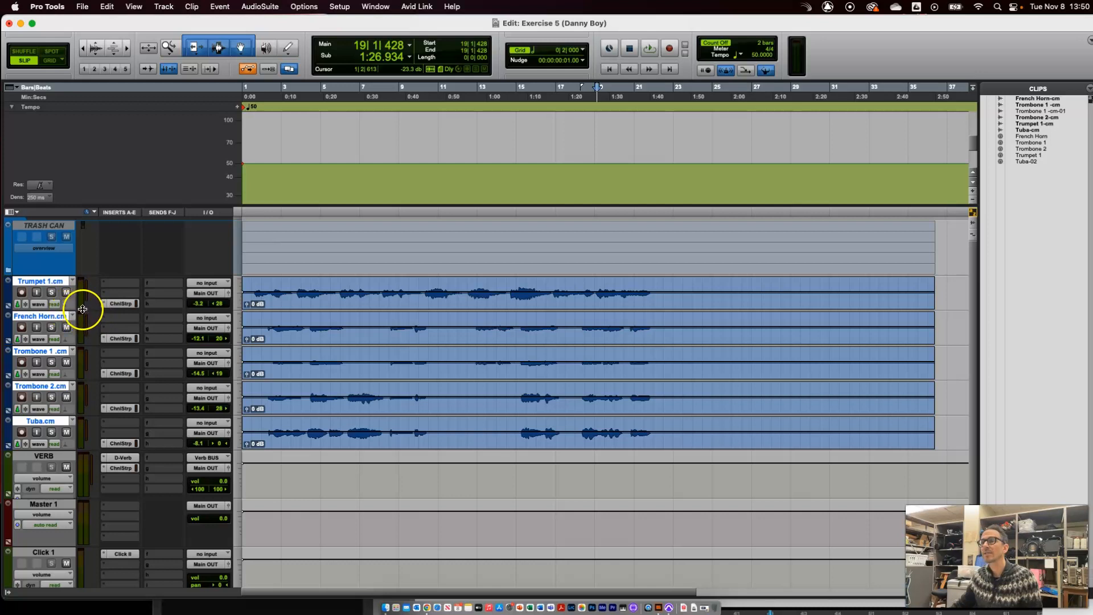
{"action": "mouse_move", "coordinate": [84, 312]}
{"action": "left_mouse_down"}
{"action": "mouse_move", "coordinate": [88, 343]}
{"action": "mouse_move", "coordinate": [86, 310]}
{"action": "mouse_move", "coordinate": [90, 319]}
{"action": "left_mouse_up"}
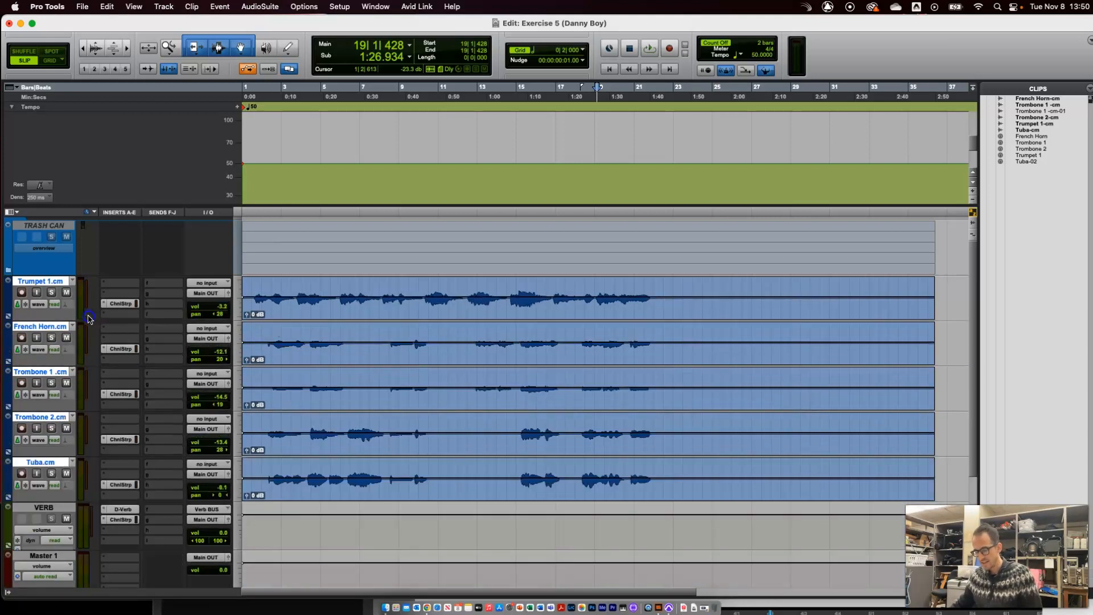
{"action": "mouse_move", "coordinate": [89, 318]}
{"action": "left_mouse_down"}
{"action": "mouse_move", "coordinate": [93, 348]}
{"action": "mouse_move", "coordinate": [94, 312]}
{"action": "mouse_move", "coordinate": [94, 335]}
{"action": "left_mouse_up"}
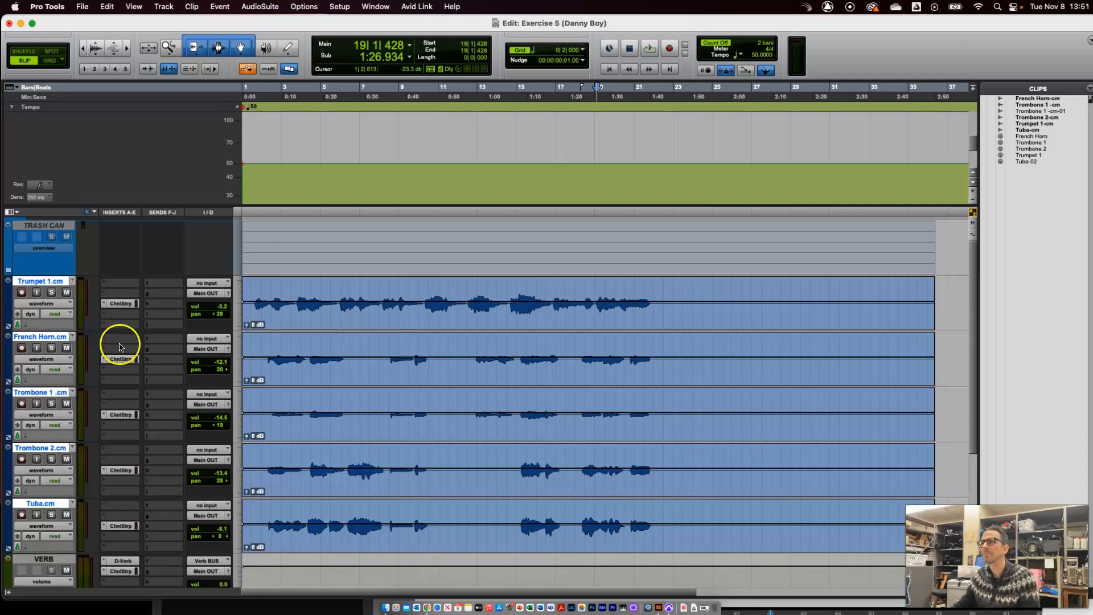
- Set the Trumpet 1.cm track height to large, and undo the last clip gain change on Trombone 1.cm
{"action": "right_click", "coordinate": [234, 318]}
{"action": "left_click", "coordinate": [340, 254]}
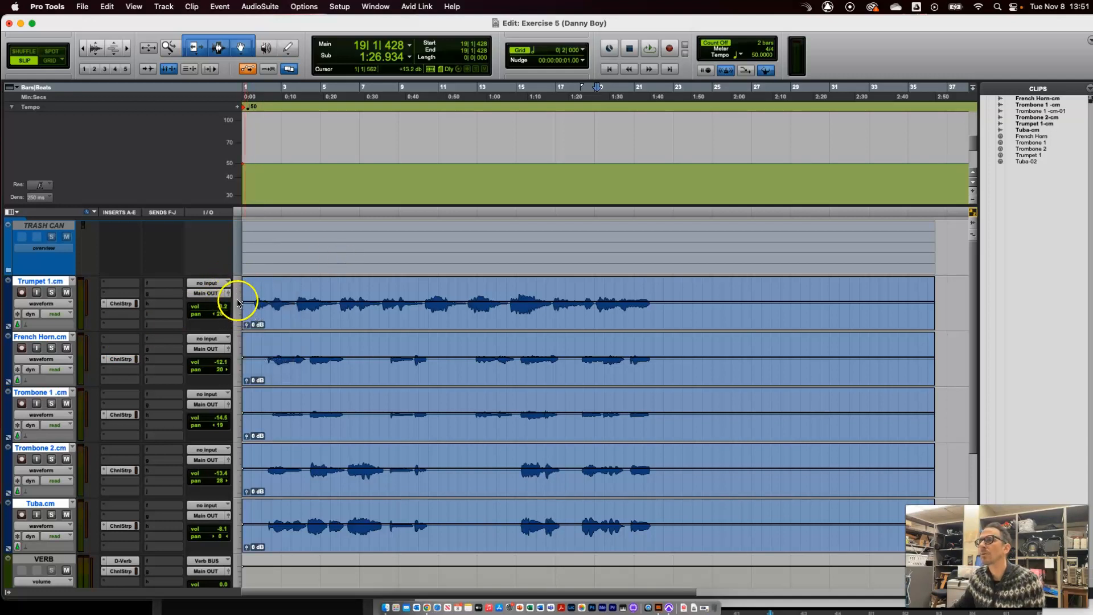
{"action": "left_click", "coordinate": [237, 308]}
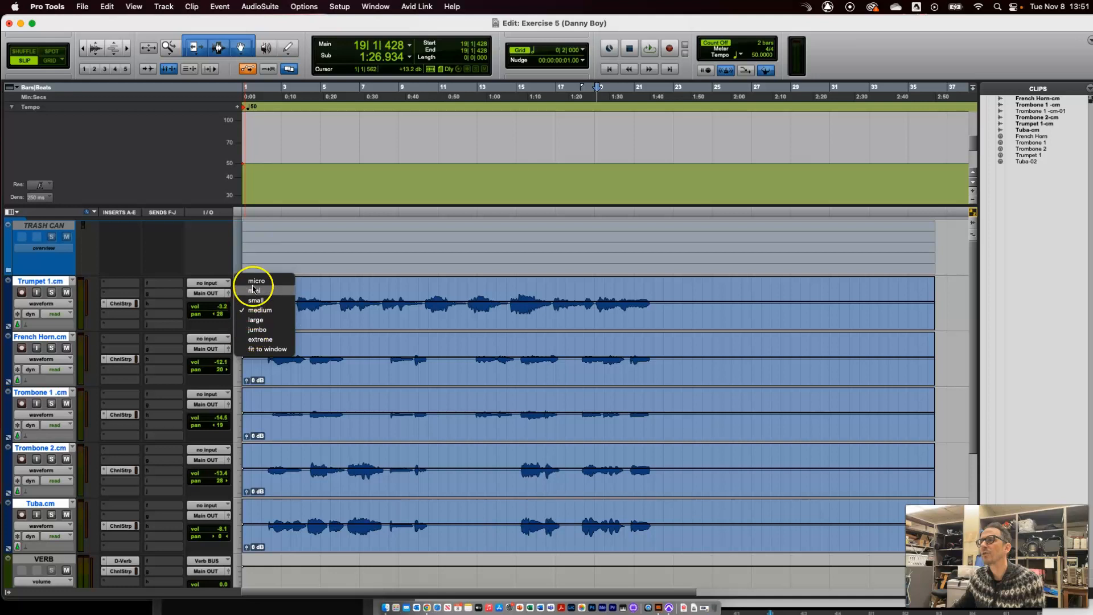
{"action": "left_click", "coordinate": [258, 329]}
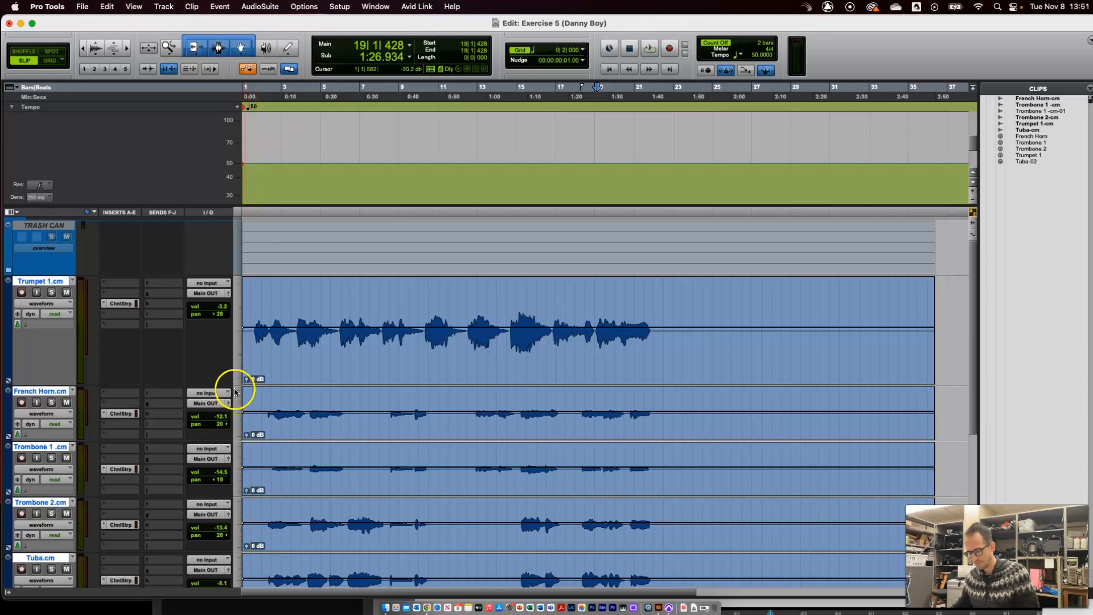
{"action": "key", "text": "super+z"}
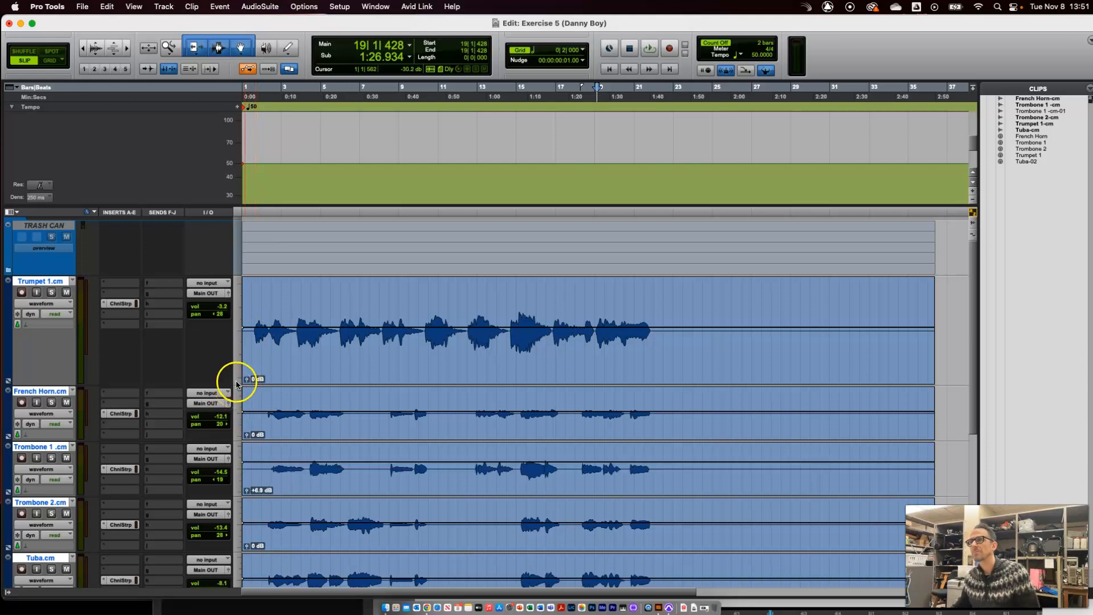
- Set the track height of French Horn.cm, Tuba.cm, Trombone 2.cm and Trombone 1.cm to large
{"action": "left_click", "coordinate": [237, 418]}
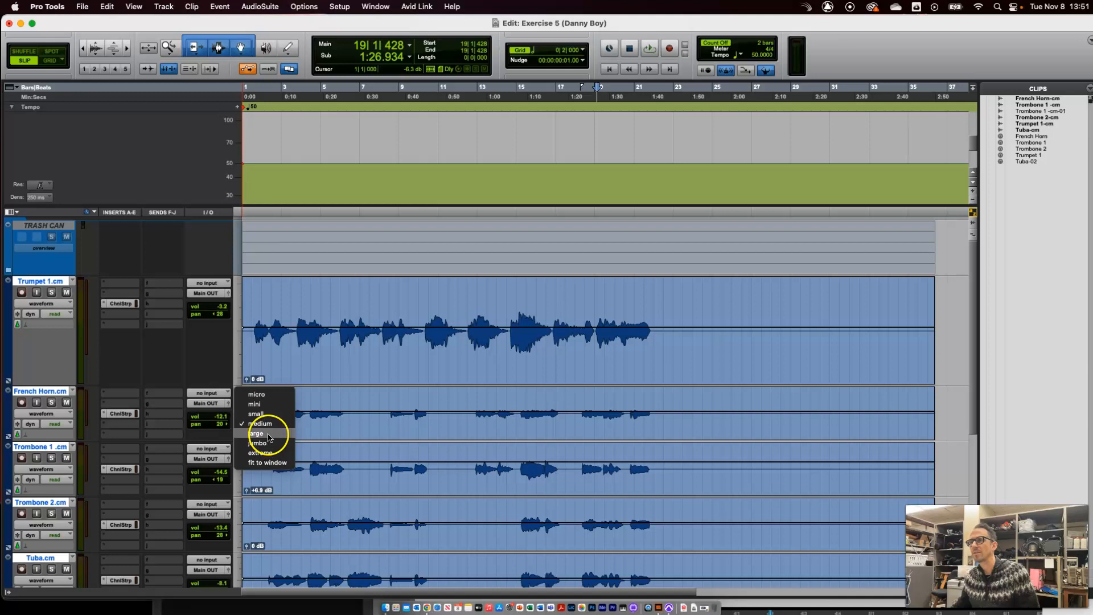
{"action": "left_click", "coordinate": [268, 432]}
{"action": "scroll", "coordinate": [270, 427], "scroll_direction": "down", "scroll_amount": 5}
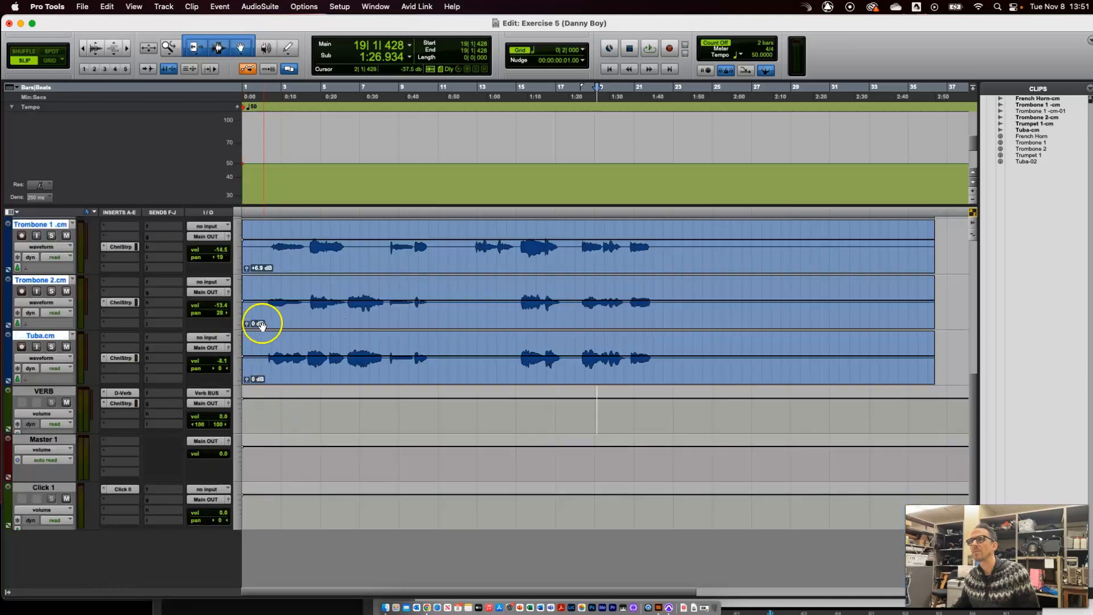
{"action": "left_click", "coordinate": [235, 350]}
{"action": "left_click", "coordinate": [250, 365]}
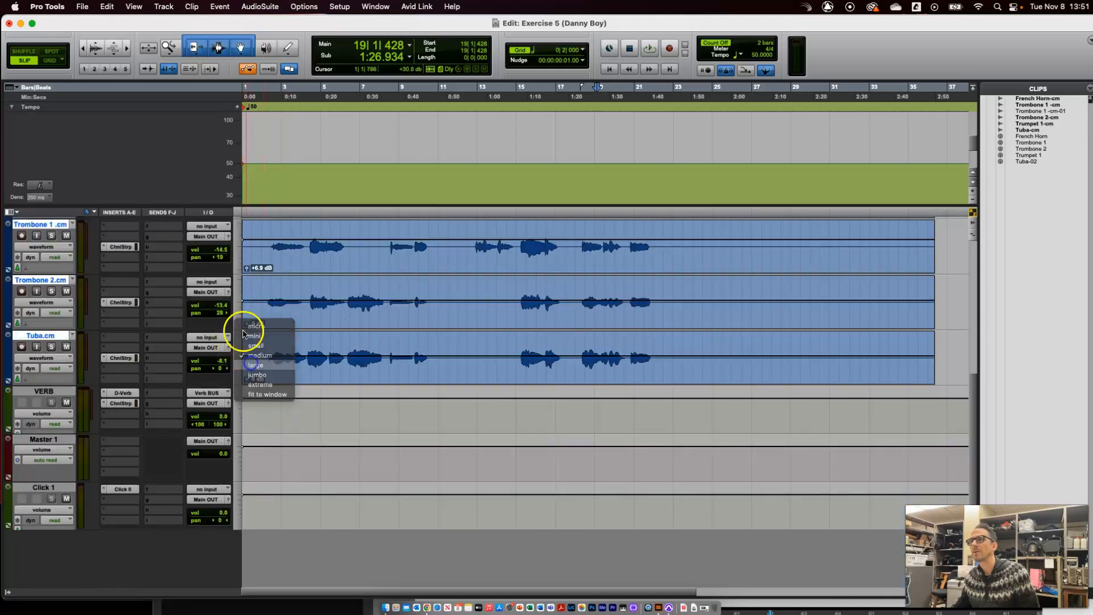
{"action": "left_click", "coordinate": [234, 290]}
{"action": "left_click", "coordinate": [251, 306]}
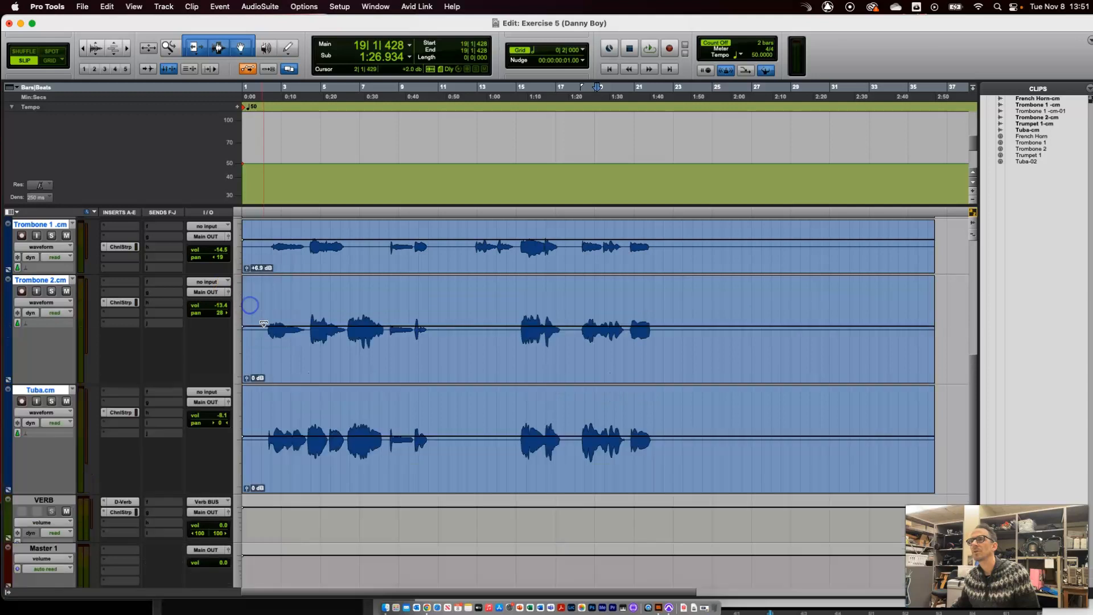
{"action": "scroll", "coordinate": [250, 307], "scroll_direction": "up", "scroll_amount": 5}
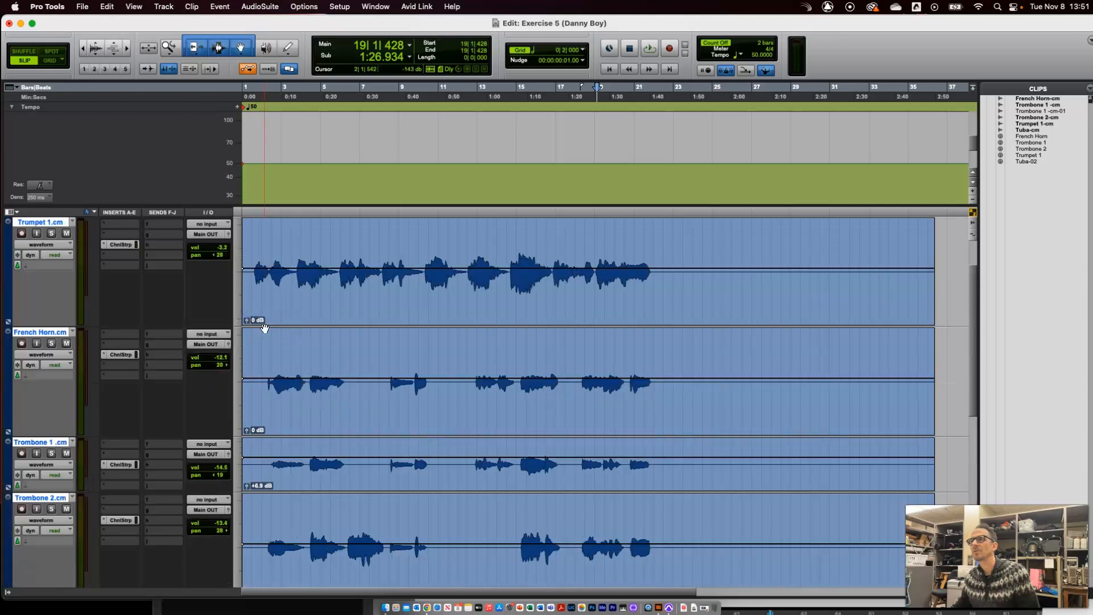
{"action": "left_click", "coordinate": [235, 471]}
{"action": "left_click", "coordinate": [256, 485]}
{"action": "scroll", "coordinate": [386, 439], "scroll_direction": "down", "scroll_amount": 4}
{"action": "scroll", "coordinate": [386, 439], "scroll_direction": "up", "scroll_amount": 4}
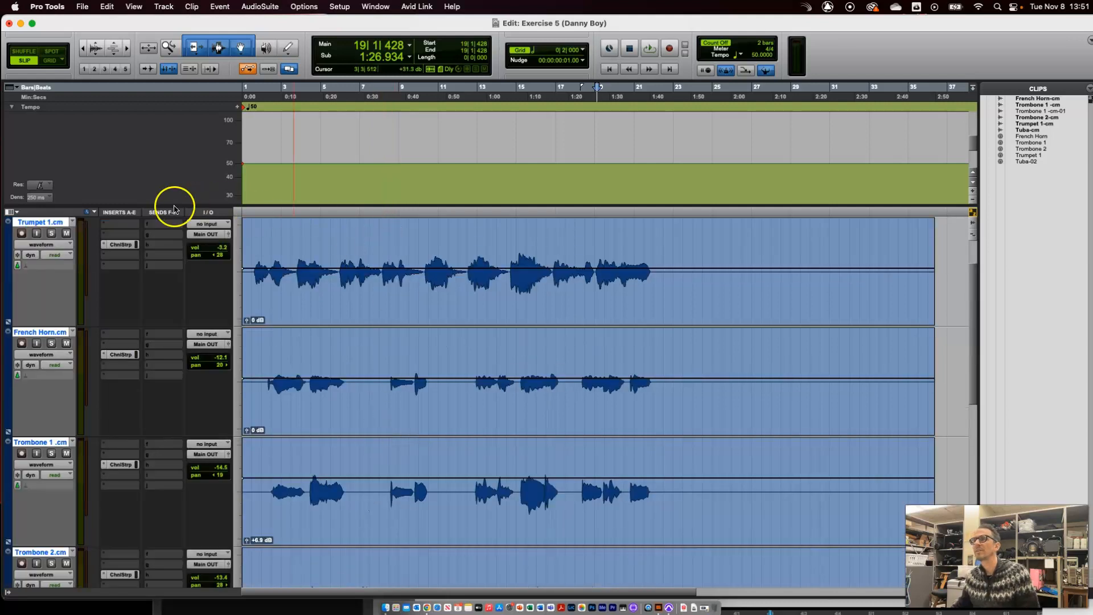
- Collapse the Tempo editor so the tracks have more room in the Edit window
{"action": "left_click_drag", "start_coordinate": [67, 194], "coordinate": [69, 120]}
{"action": "scroll", "coordinate": [623, 279], "scroll_direction": "down", "scroll_amount": 5}
{"action": "scroll", "coordinate": [623, 278], "scroll_direction": "up", "scroll_amount": 5}
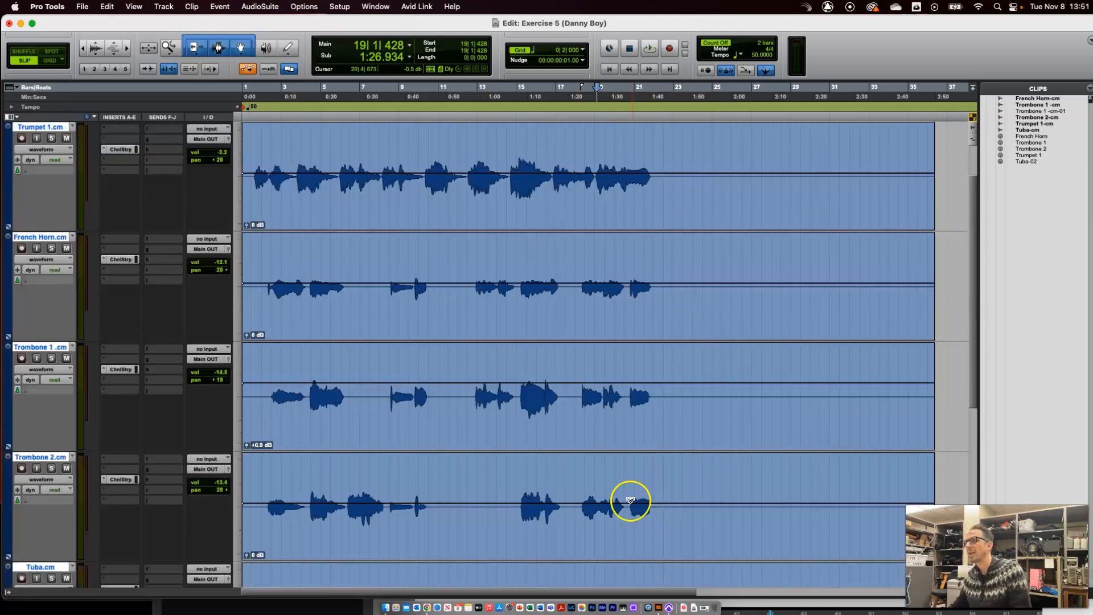
- Switch to Adobe Digital Editions and read Part 3 steps 4 and 5 on the Trumpet 1.cm Clip Gain breakpoints
{"action": "left_click", "coordinate": [659, 607]}
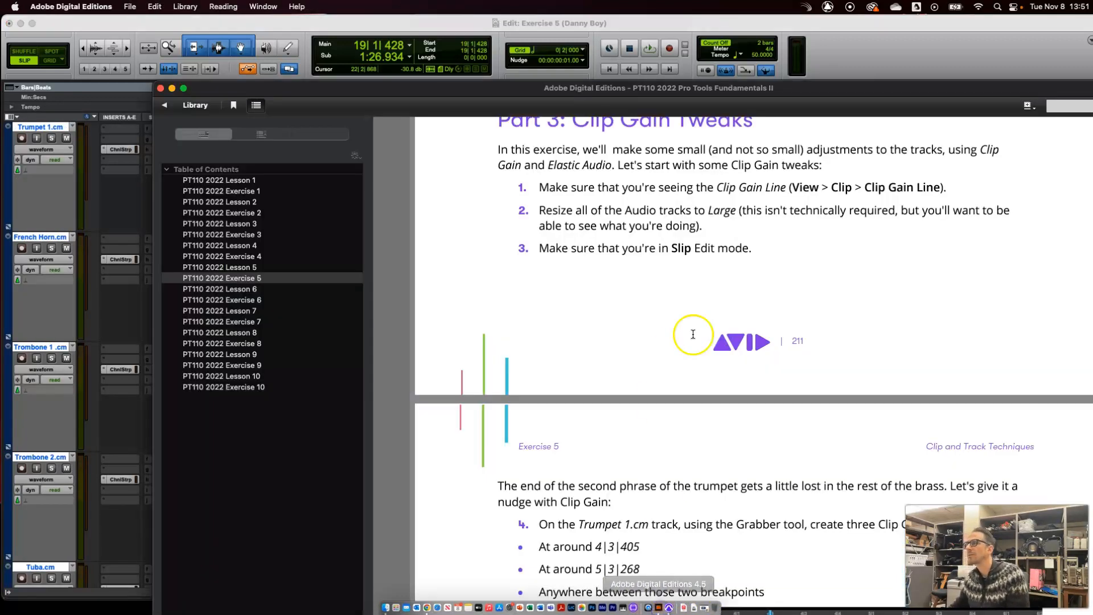
{"action": "scroll", "coordinate": [748, 441], "scroll_direction": "down", "scroll_amount": 2}
{"action": "scroll", "coordinate": [748, 442], "scroll_direction": "up", "scroll_amount": 1}
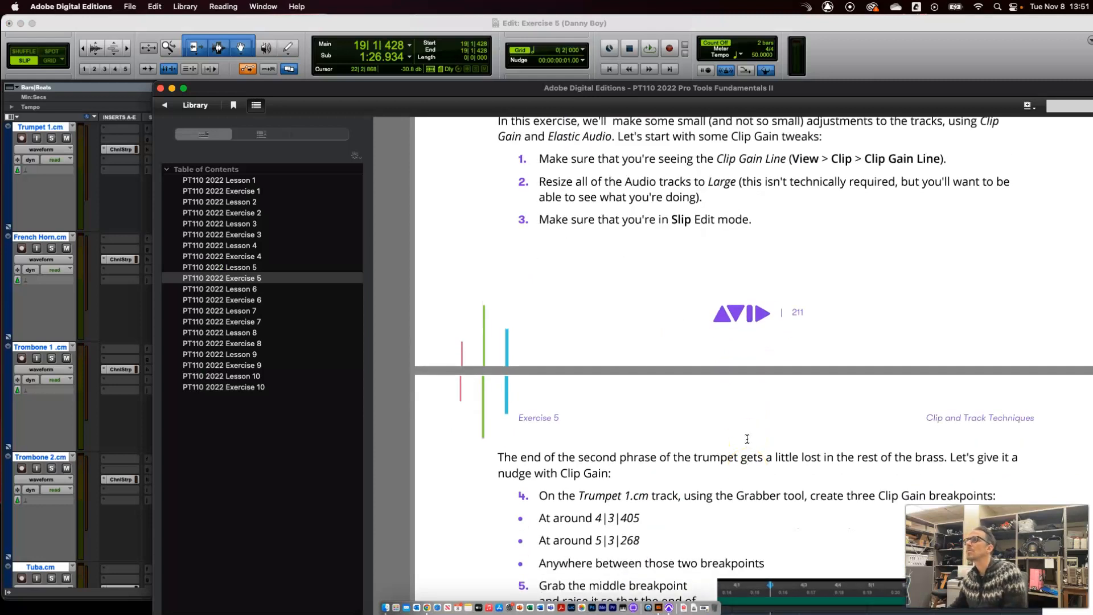
{"action": "scroll", "coordinate": [748, 442], "scroll_direction": "down", "scroll_amount": 8}
{"action": "scroll", "coordinate": [747, 441], "scroll_direction": "down", "scroll_amount": 2}
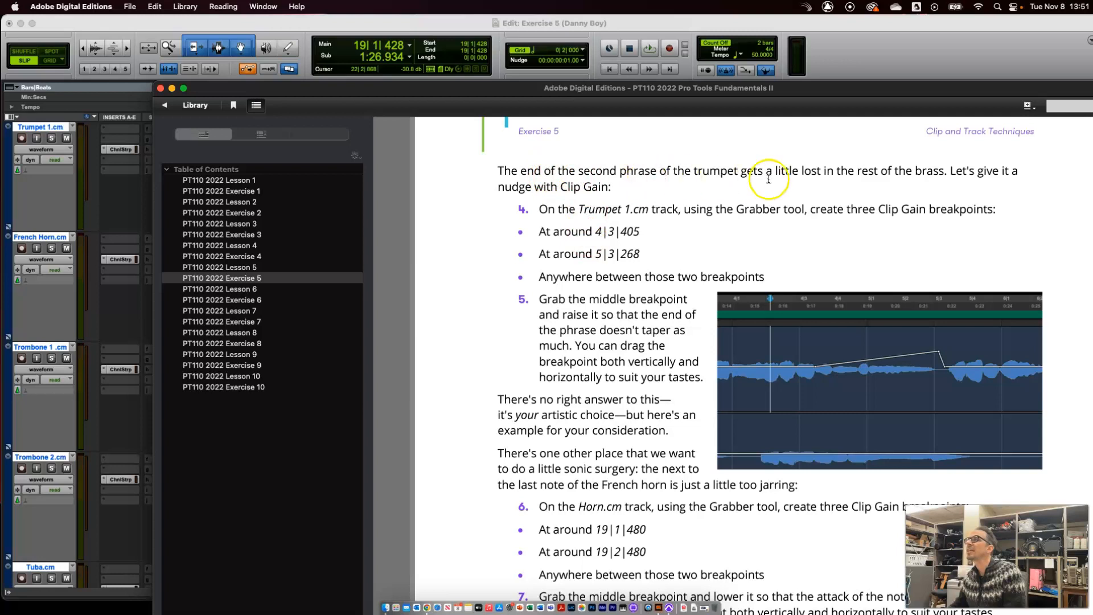
{"action": "scroll", "coordinate": [836, 234], "scroll_direction": "down", "scroll_amount": 1}
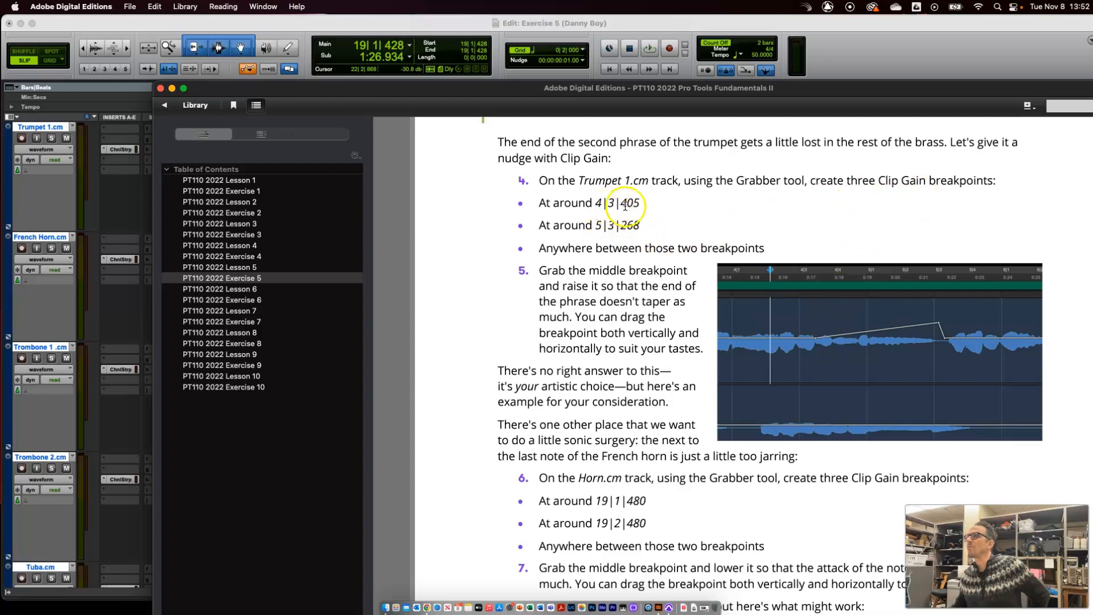
- Move the instructions aside, return to Pro Tools, and narrow the Edit window so the exercise text shows beside it
{"action": "left_click_drag", "start_coordinate": [451, 89], "coordinate": [841, 90]}
{"action": "left_click", "coordinate": [877, 30]}
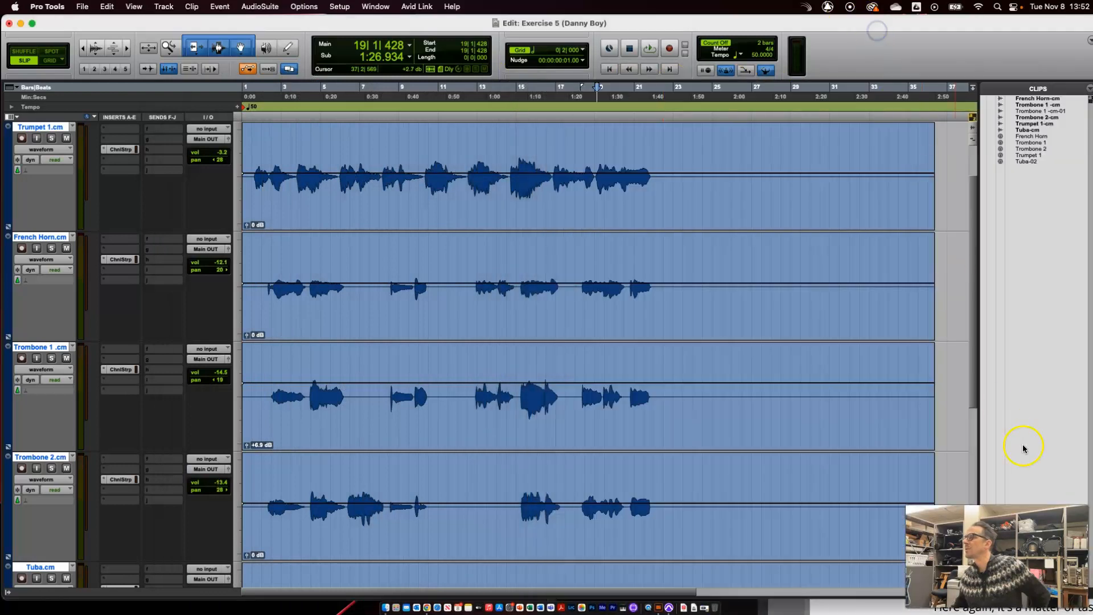
{"action": "left_click_drag", "start_coordinate": [1088, 405], "coordinate": [891, 419]}
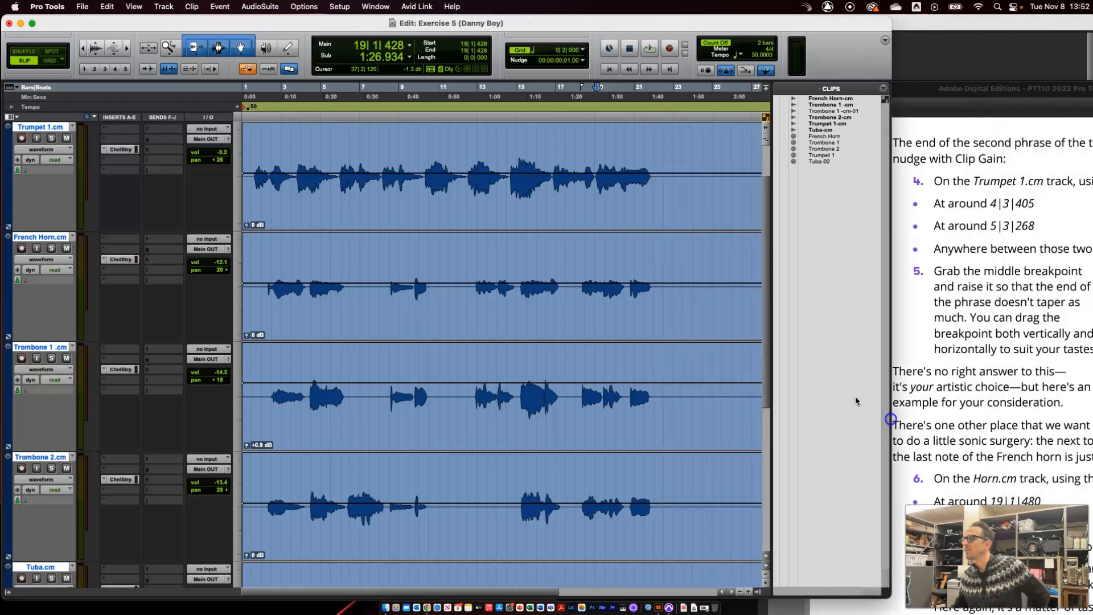
- Place the edit cursor at 4|3|405 using the Main counter
{"action": "left_click", "coordinate": [361, 46]}
{"action": "type", "text": "4| 5| 000"}
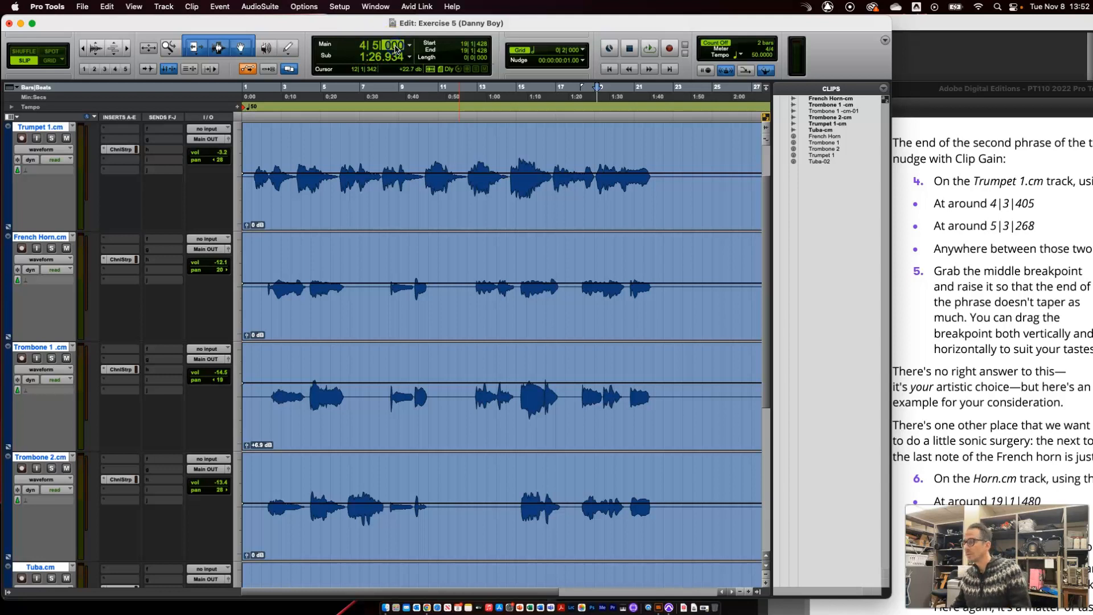
{"action": "key", "text": "Return"}
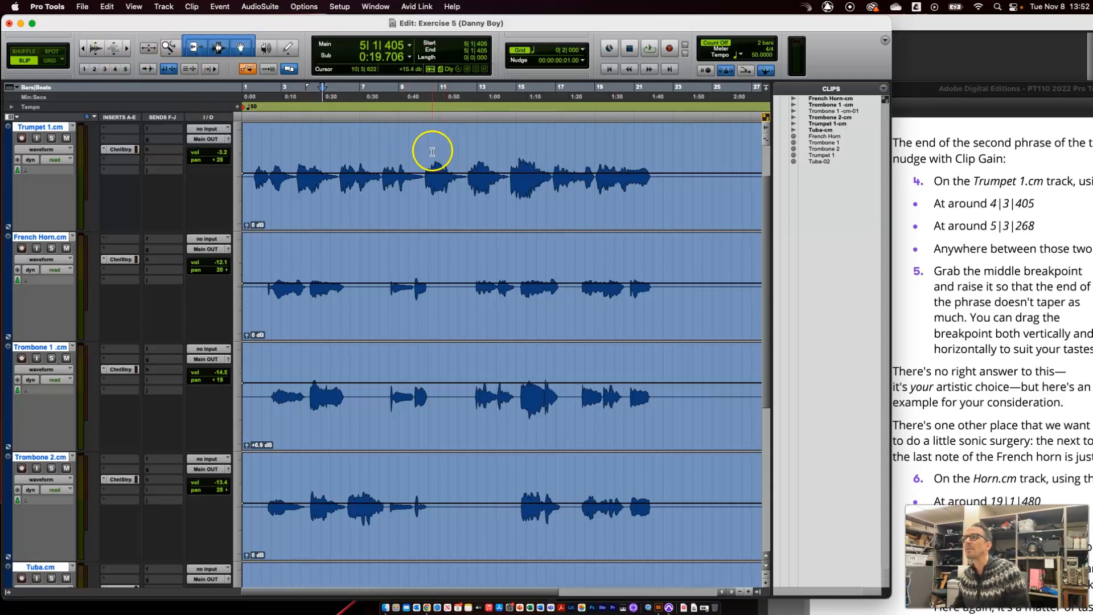
{"action": "key", "text": "super+bracketright"}
{"action": "key", "text": "super+bracketright"}
{"action": "key", "text": "super+bracketright"}
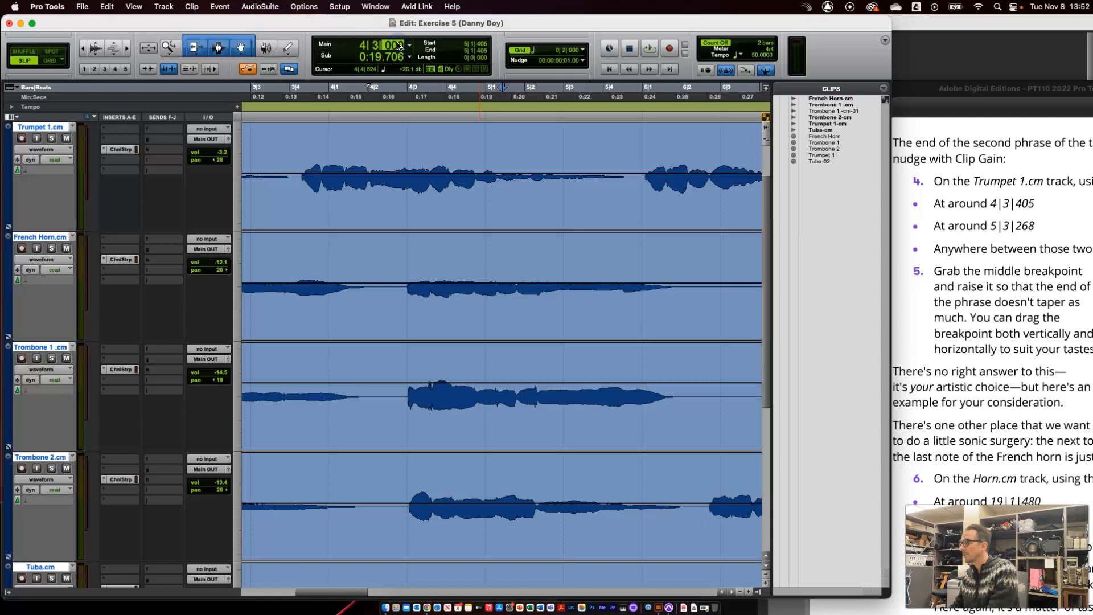
{"action": "type", "text": "5"}
{"action": "key", "text": "Return"}
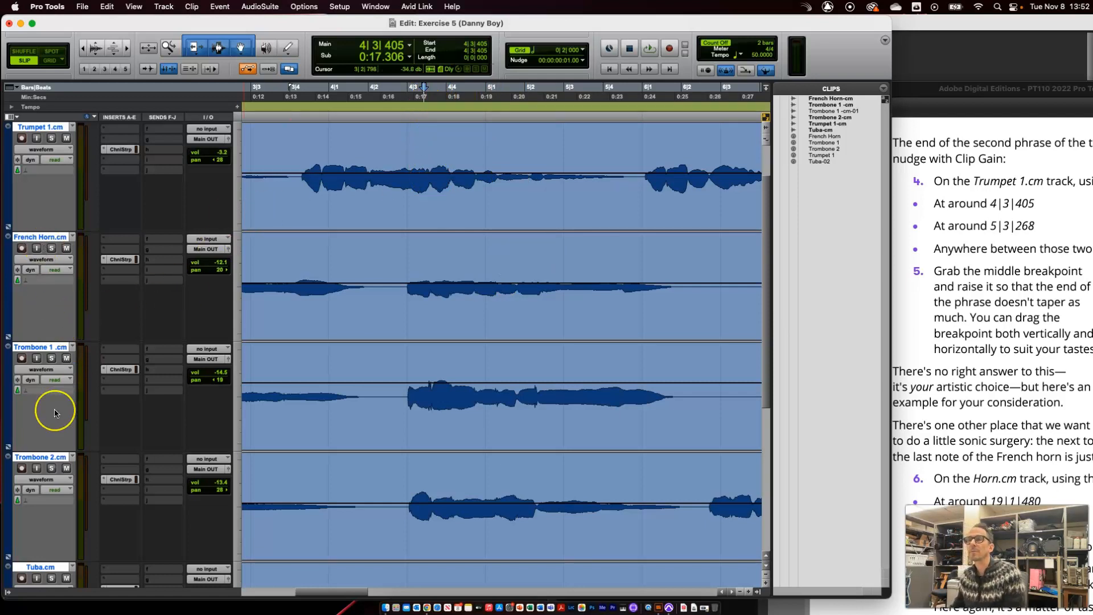
- Add Clip Gain breakpoints to the Trumpet 1.cm clip at around 4|3|405 and 5|3|268 with the Pencil tool
{"action": "scroll", "coordinate": [56, 414], "scroll_direction": "up", "scroll_amount": 3}
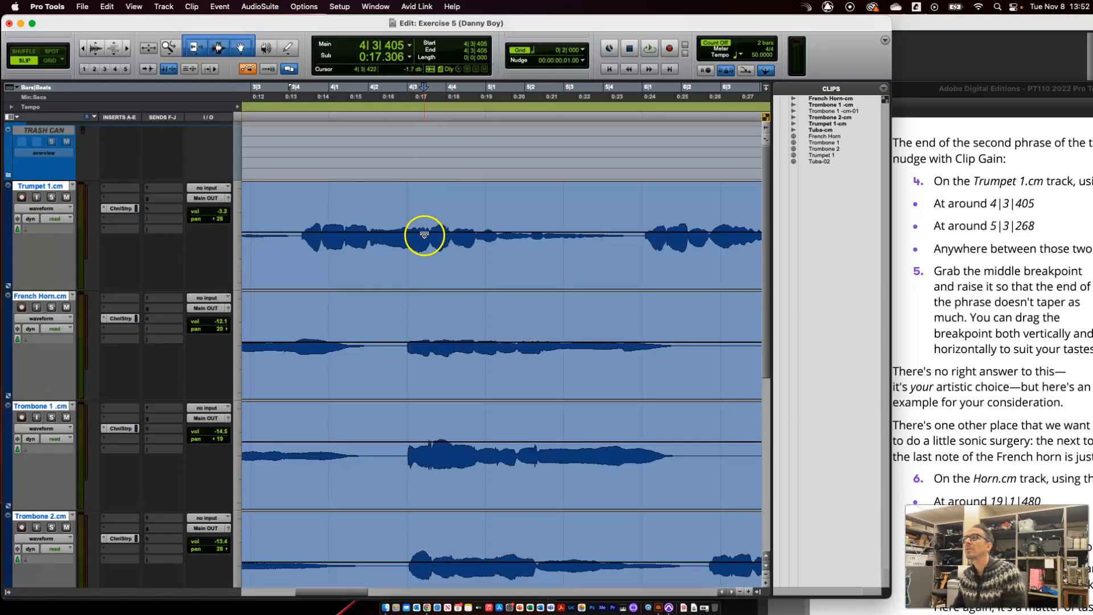
{"action": "left_click", "coordinate": [289, 50]}
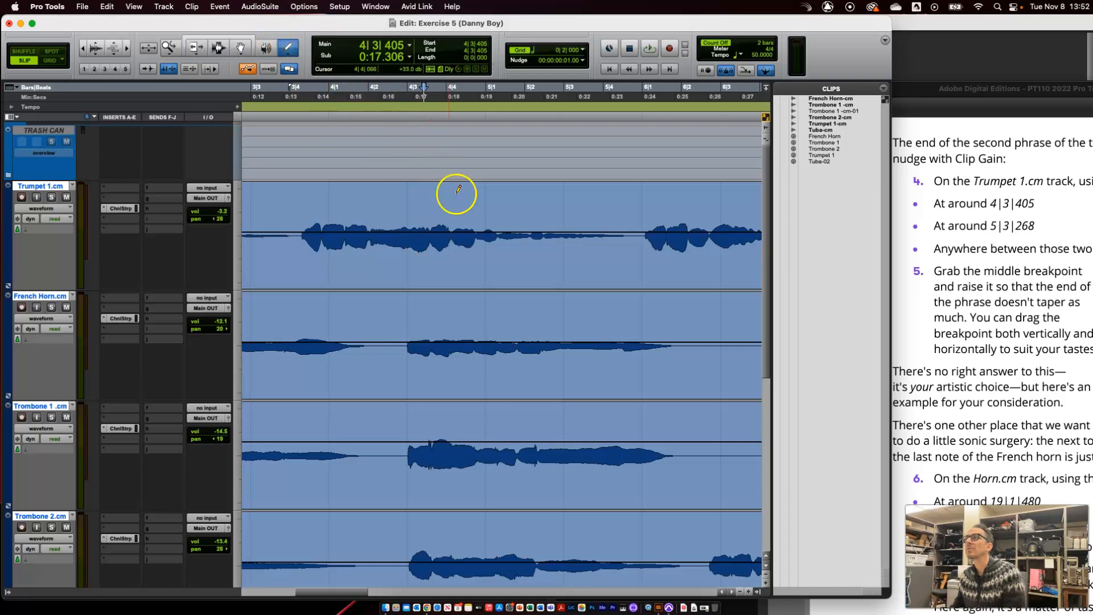
{"action": "scroll", "coordinate": [439, 214], "scroll_direction": "down", "scroll_amount": 2}
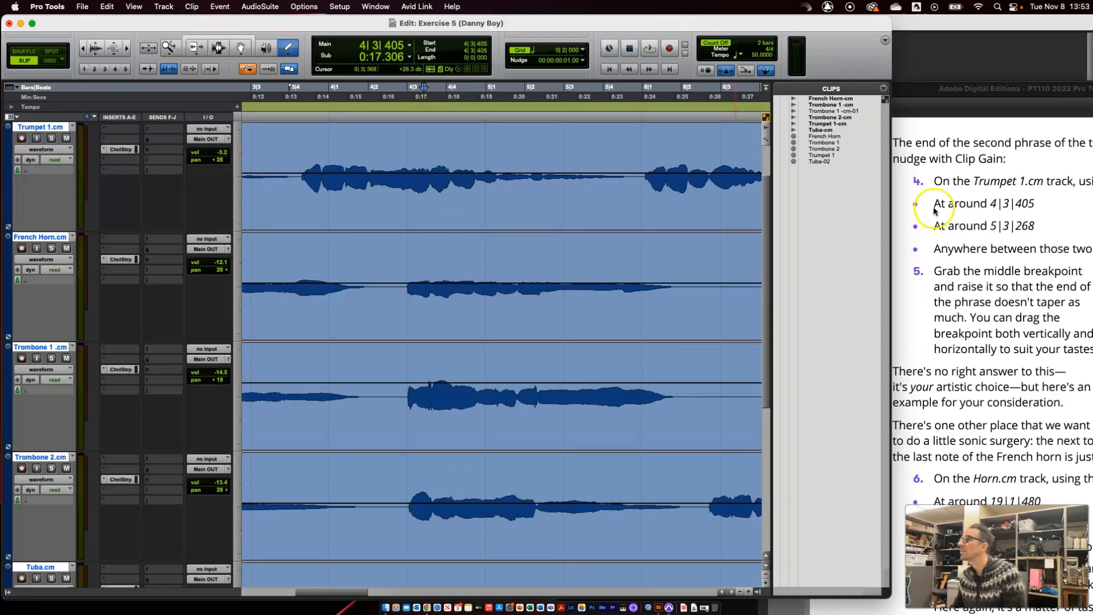
{"action": "left_click", "coordinate": [424, 170]}
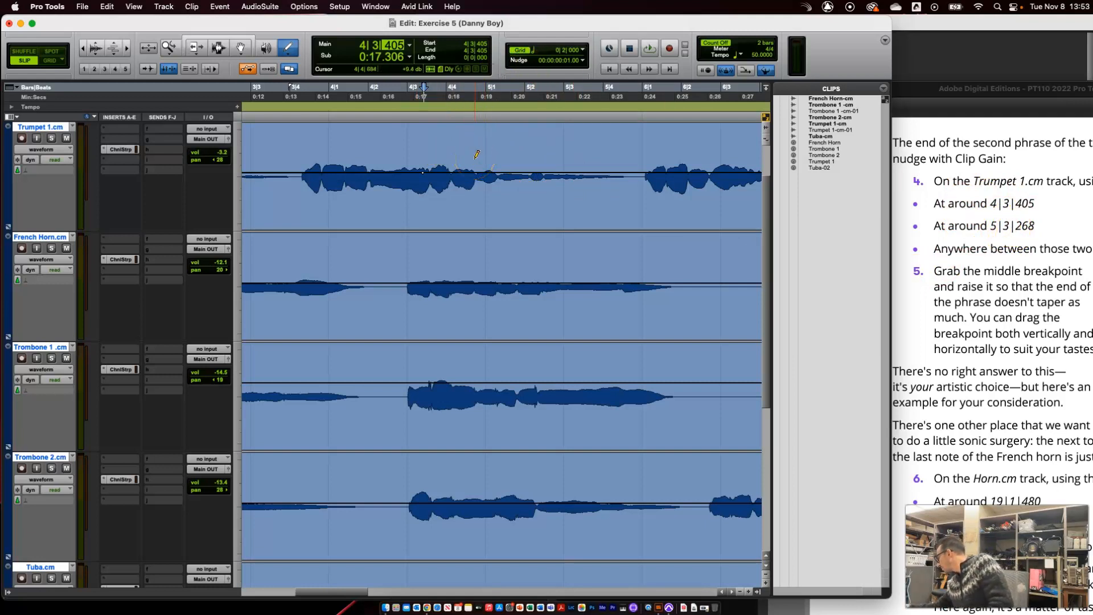
{"action": "left_click", "coordinate": [577, 157]}
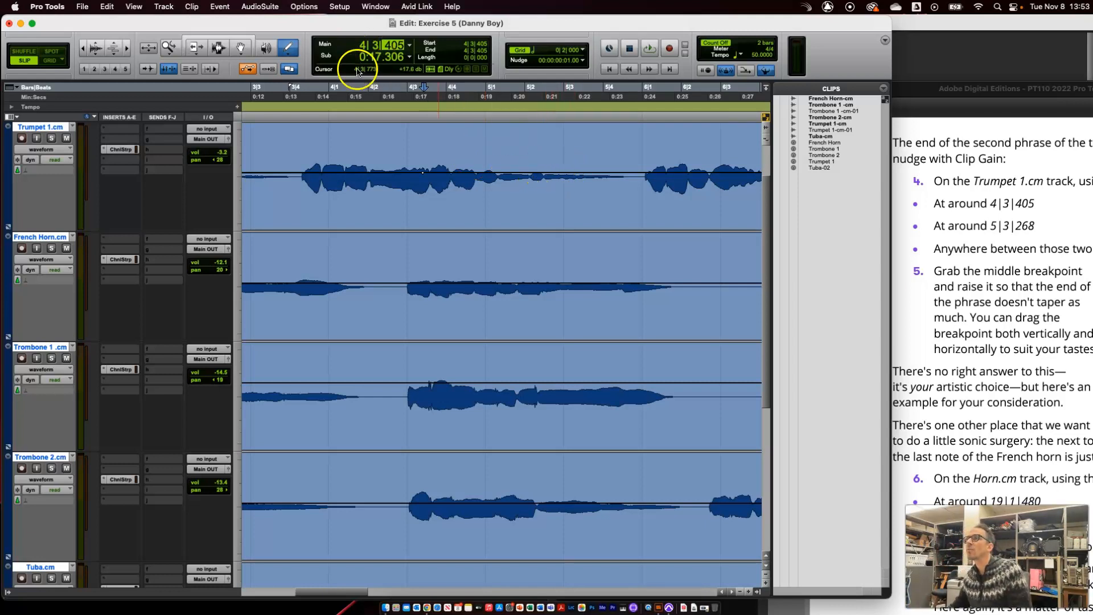
{"action": "left_click", "coordinate": [575, 173]}
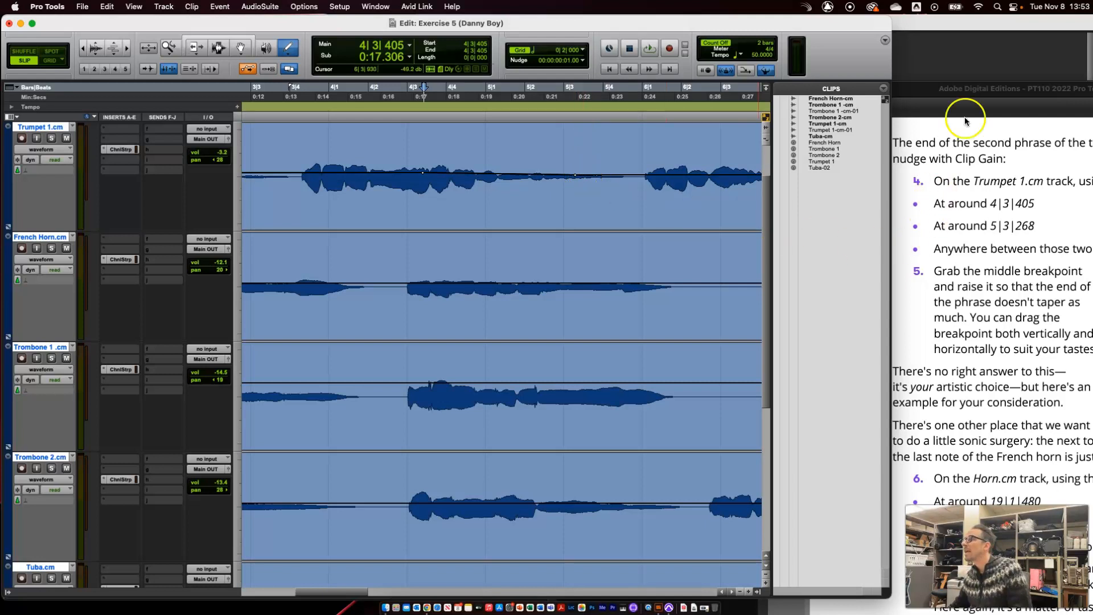
- Move the Adobe Digital Editions window clear of the Trumpet track, return to Pro Tools, and undo the last clip gain edit
{"action": "left_click_drag", "start_coordinate": [978, 90], "coordinate": [1079, 220]}
{"action": "left_click_drag", "start_coordinate": [517, 182], "coordinate": [504, 136]}
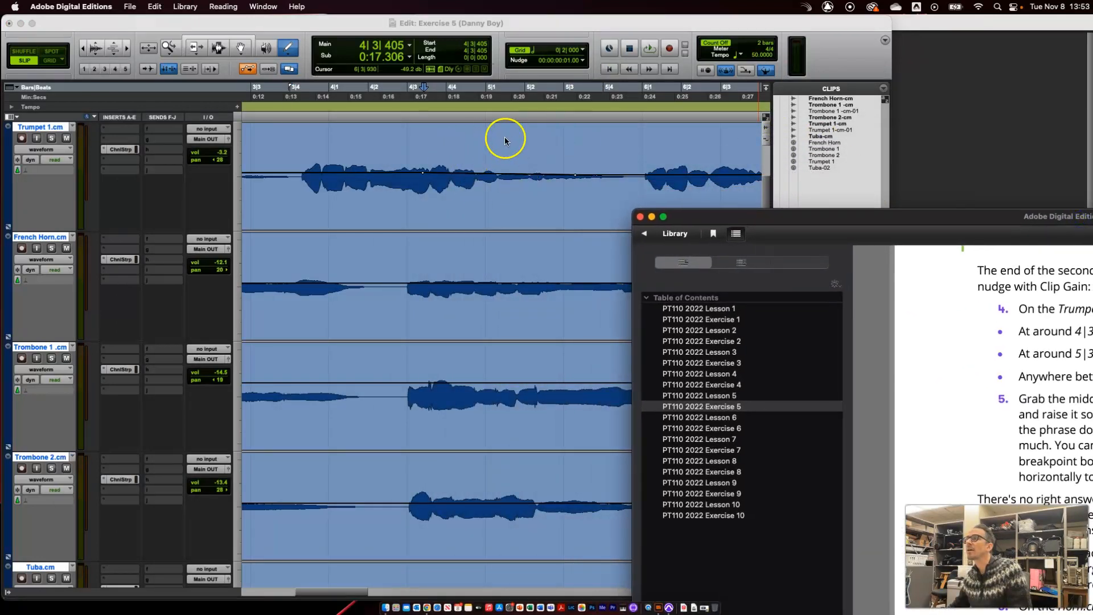
{"action": "key", "text": "super+z"}
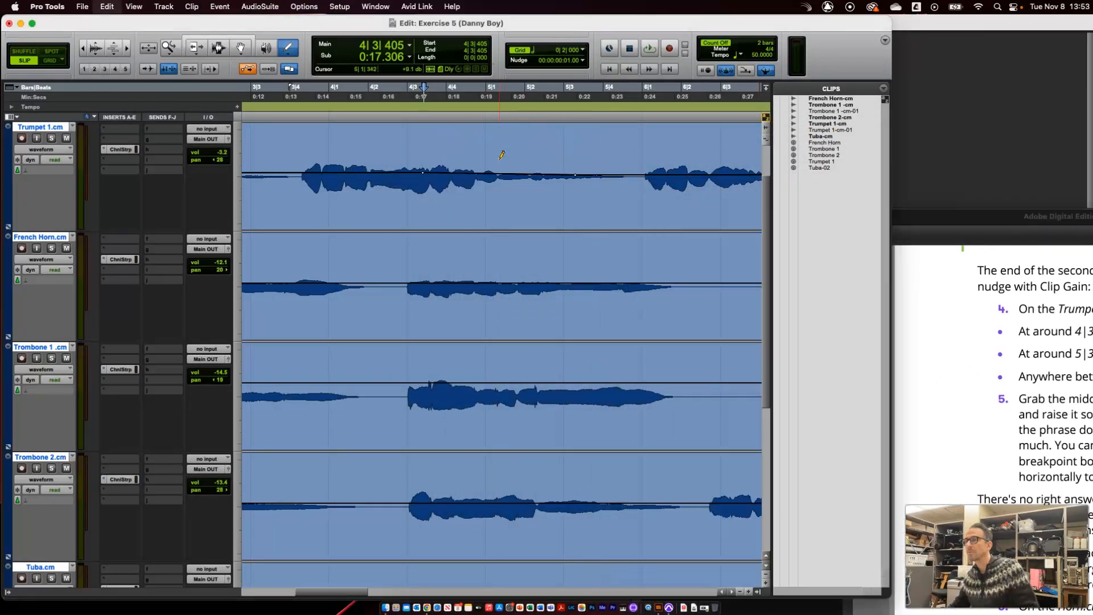
{"action": "left_click_drag", "start_coordinate": [506, 175], "coordinate": [499, 131]}
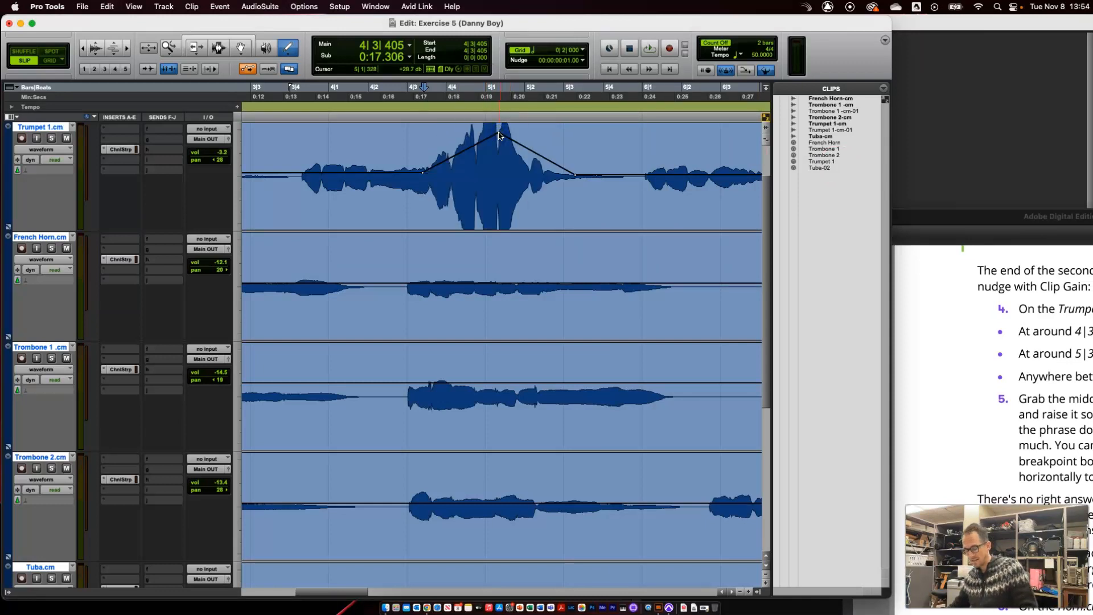
{"action": "key", "text": "super+z"}
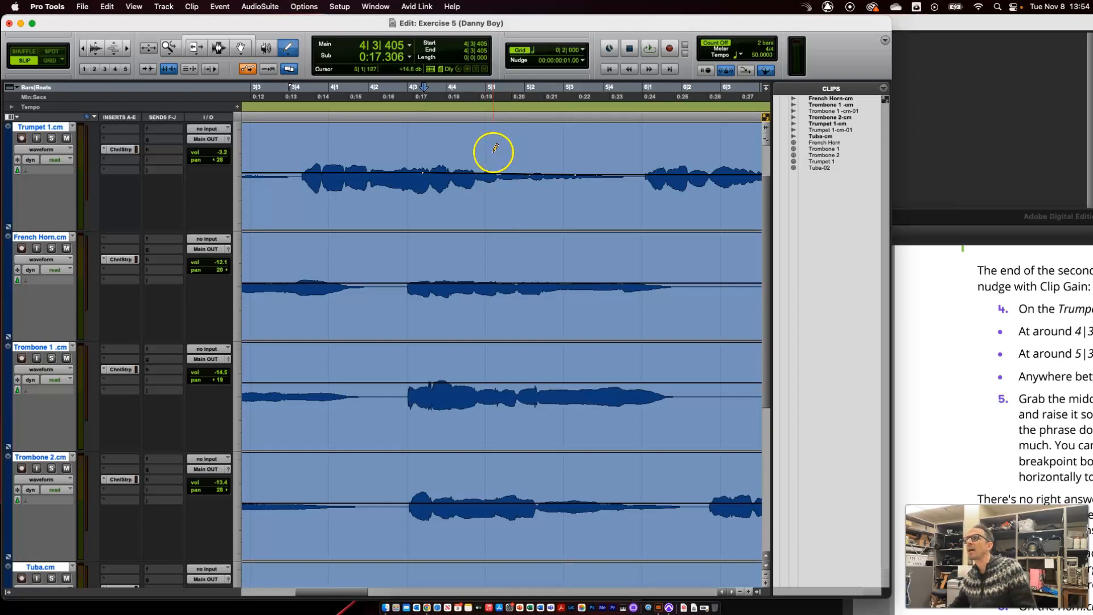
{"action": "mouse_move", "coordinate": [496, 148]}
{"action": "left_mouse_down"}
{"action": "mouse_move", "coordinate": [415, 171]}
{"action": "mouse_move", "coordinate": [424, 169]}
{"action": "left_mouse_up"}
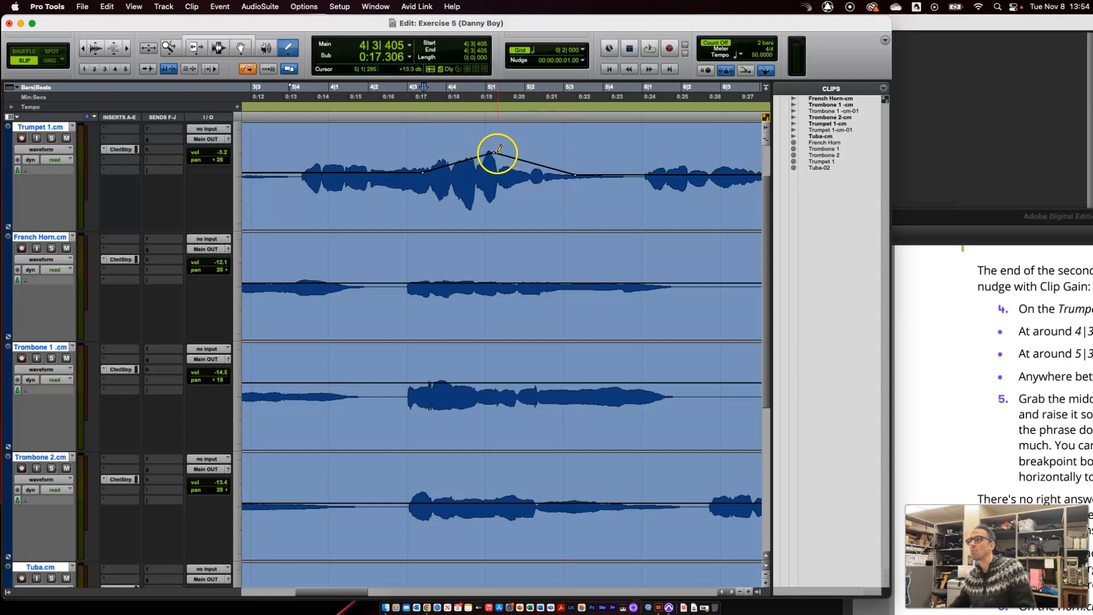
{"action": "left_click", "coordinate": [534, 152]}
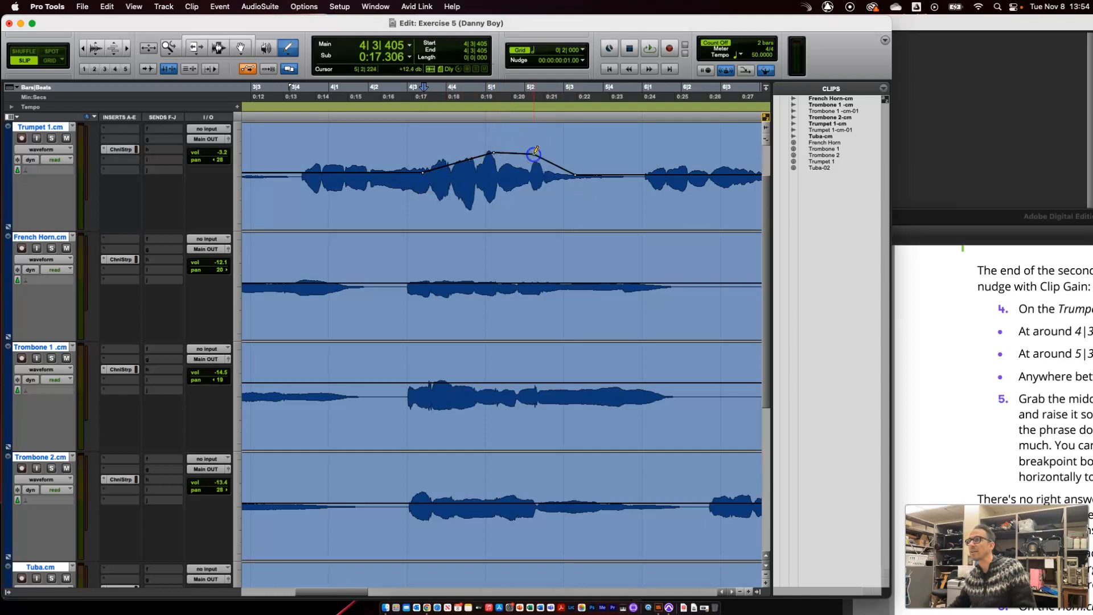
{"action": "left_click", "coordinate": [442, 153]}
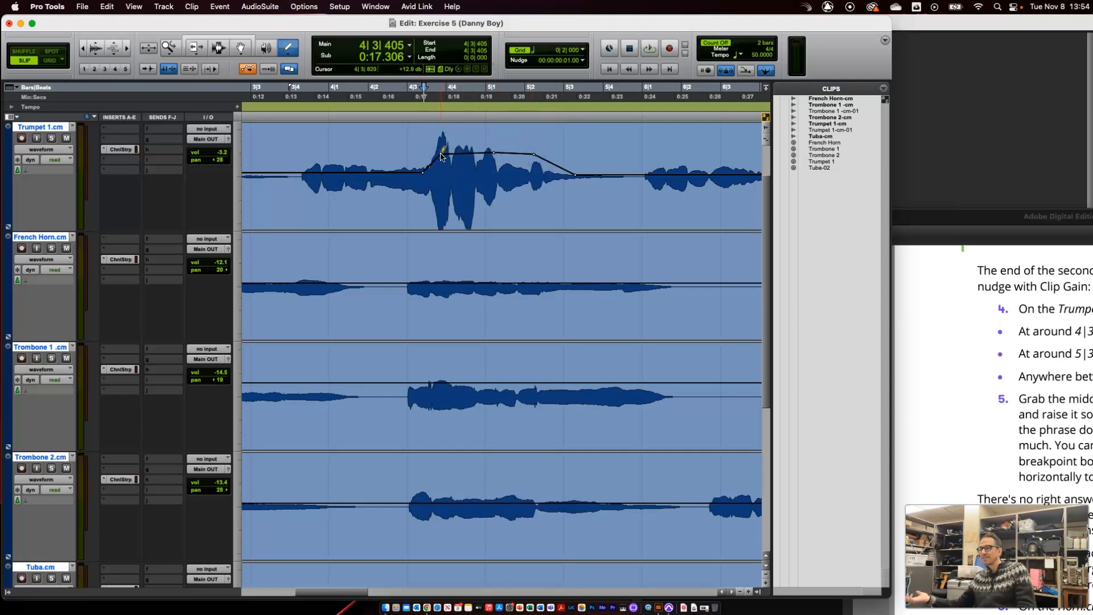
{"action": "key", "text": "super+z"}
{"action": "key", "text": "super+z"}
{"action": "key", "text": "super+z"}
{"action": "left_click", "coordinate": [488, 160]}
{"action": "left_click", "coordinate": [517, 153]}
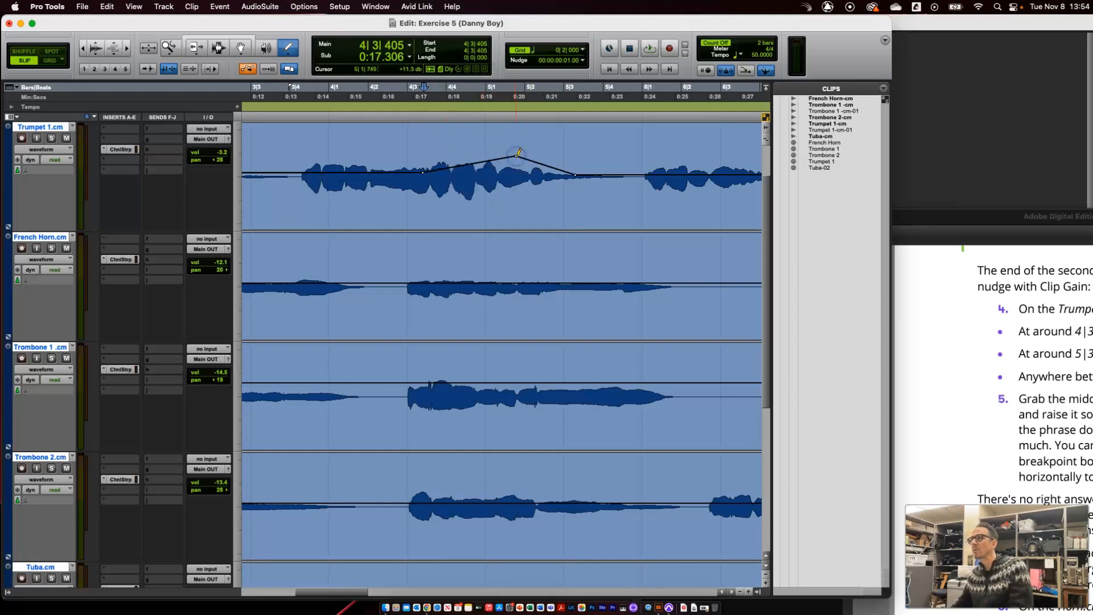
{"action": "key", "text": "super+z"}
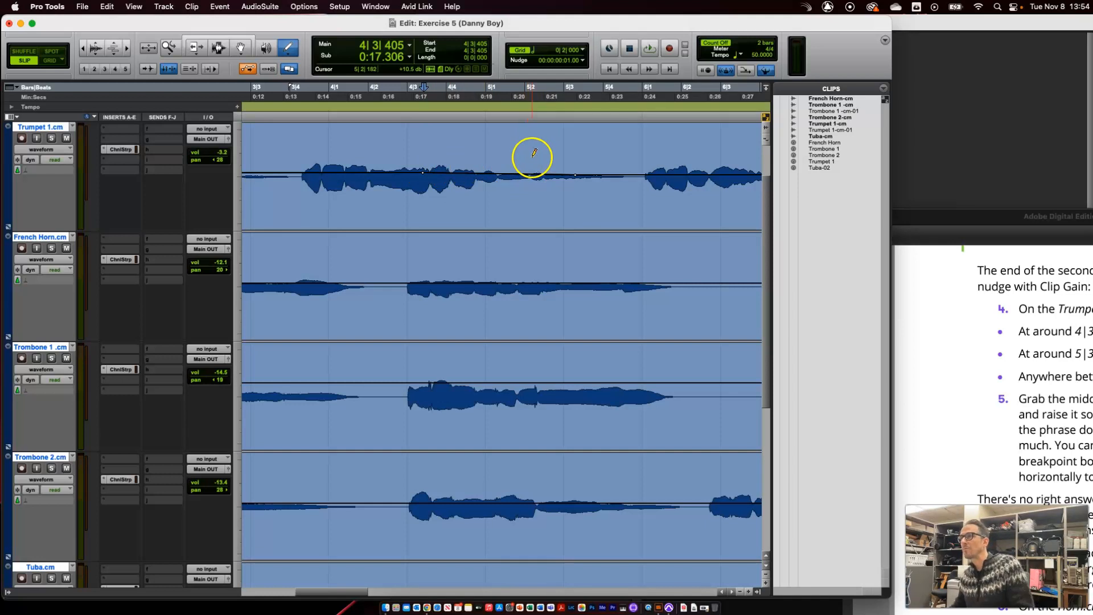
- Add a middle Clip Gain breakpoint to the Trumpet 1.cm clip between the two existing ones, level with the current gain line
{"action": "left_click", "coordinate": [531, 157]}
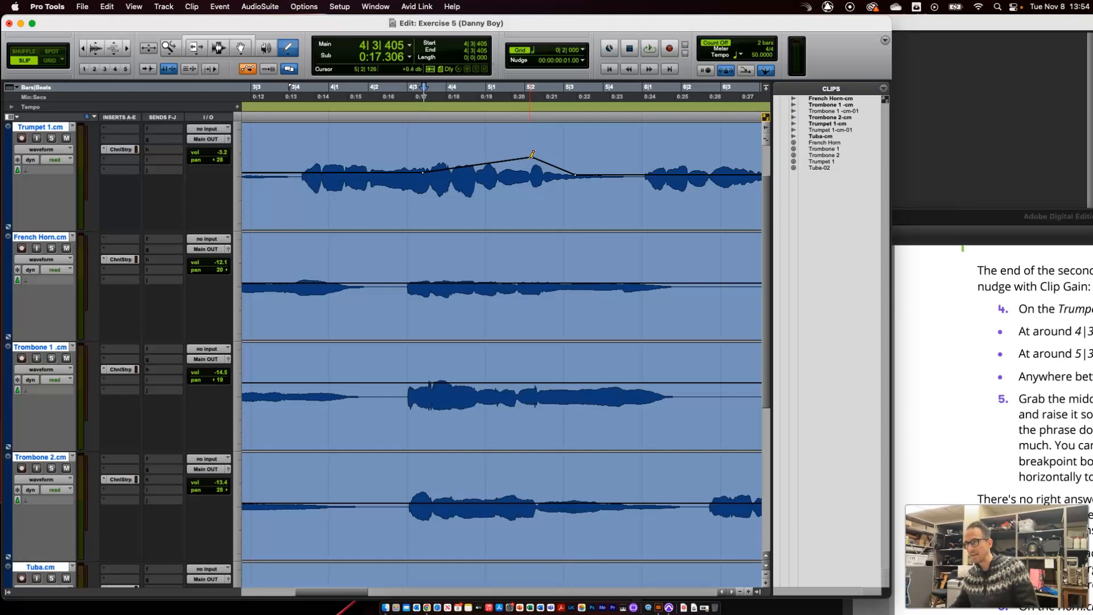
{"action": "key", "text": "super+z"}
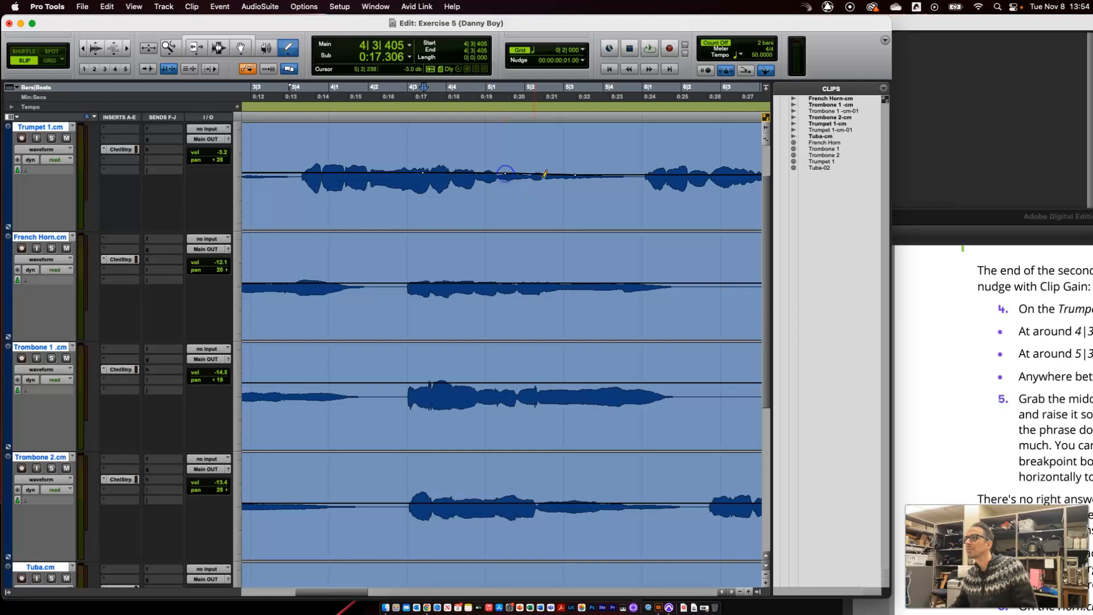
- Check the example in Adobe Digital Editions, return to Pro Tools, and raise Trumpet 1.cm's middle breakpoint with the Grabber tool, just before the last breakpoint
{"action": "left_click_drag", "start_coordinate": [984, 222], "coordinate": [414, 92]}
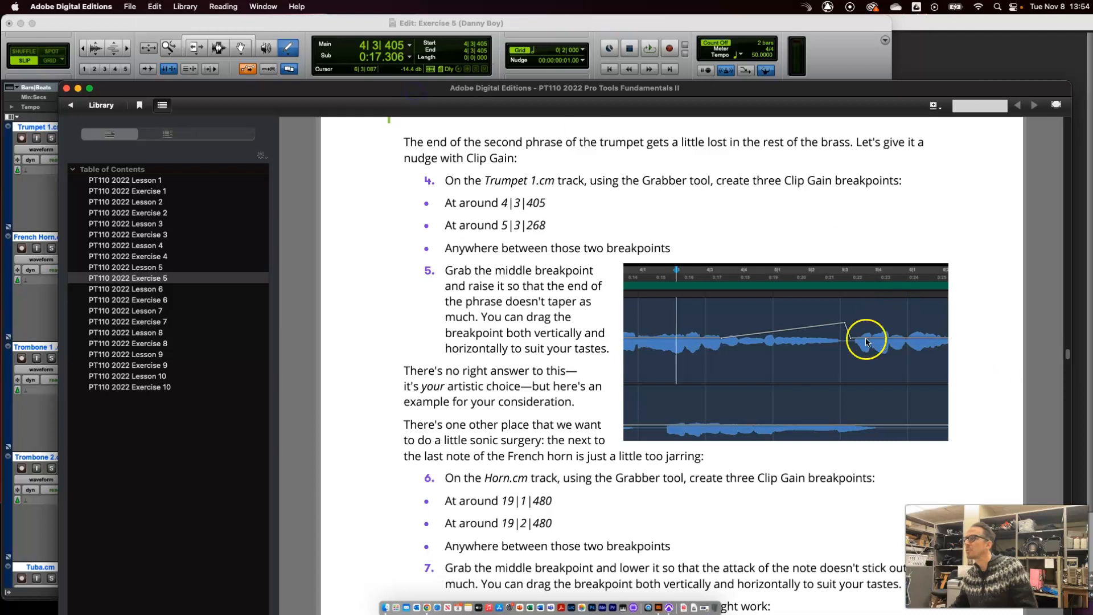
{"action": "left_click_drag", "start_coordinate": [420, 93], "coordinate": [945, 152]}
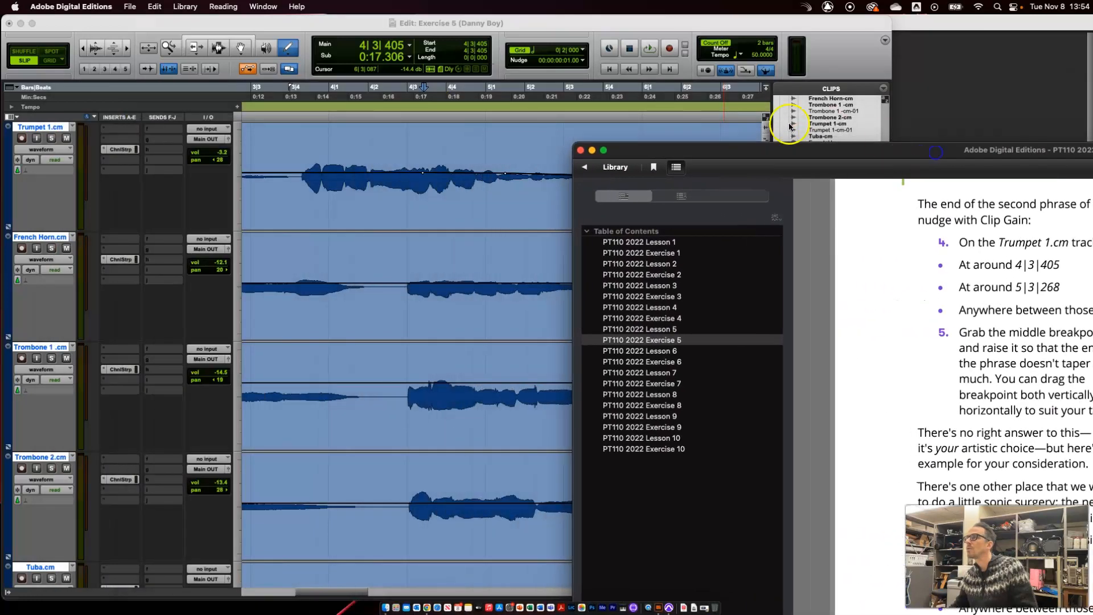
{"action": "left_click", "coordinate": [808, 22]}
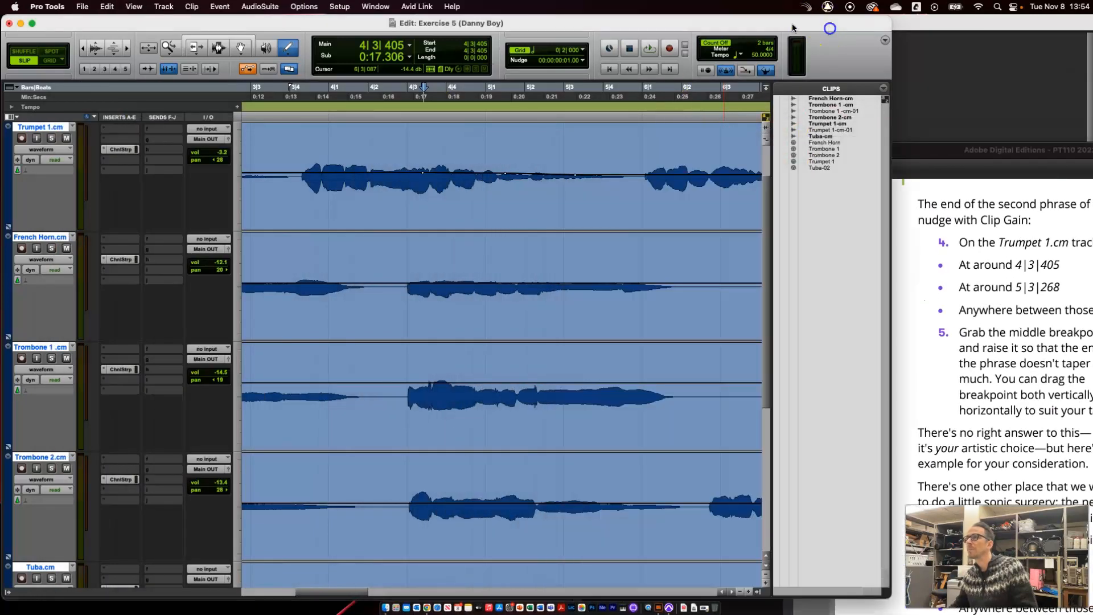
{"action": "left_click", "coordinate": [241, 49]}
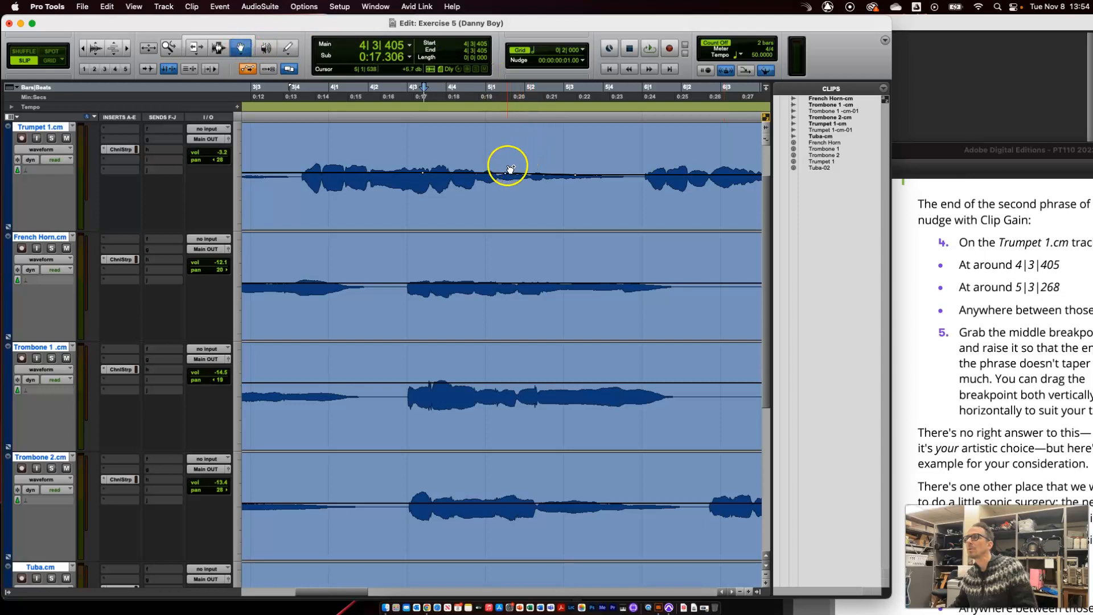
{"action": "left_click_drag", "start_coordinate": [507, 175], "coordinate": [556, 164]}
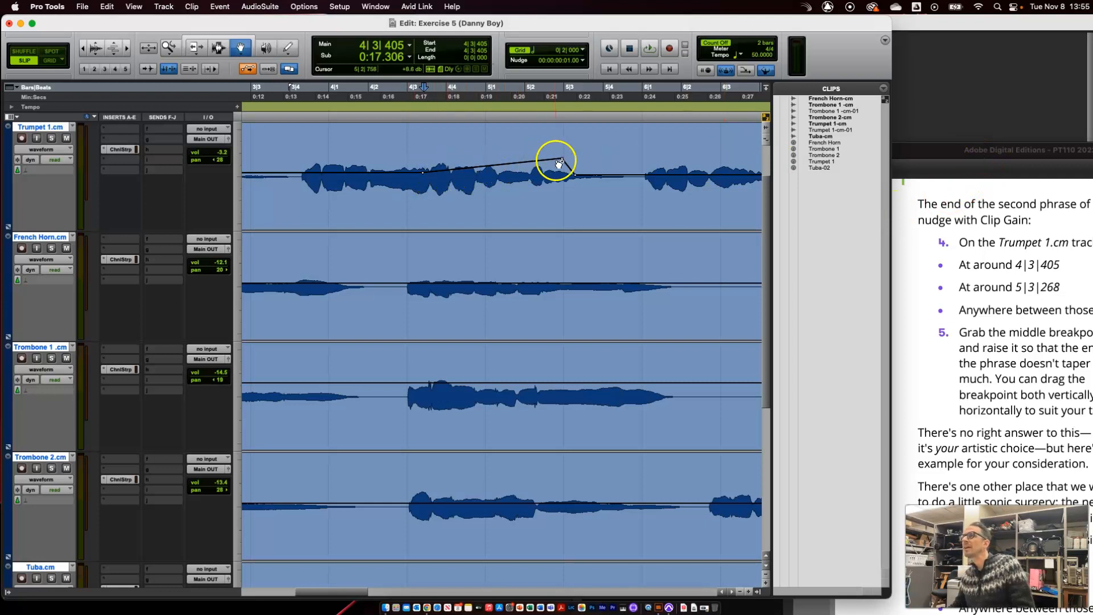
- Read the exercise instructions in Adobe Digital Editions on through steps 6 and 7 about the French horn's Clip Gain
{"action": "left_click_drag", "start_coordinate": [951, 149], "coordinate": [479, 69]}
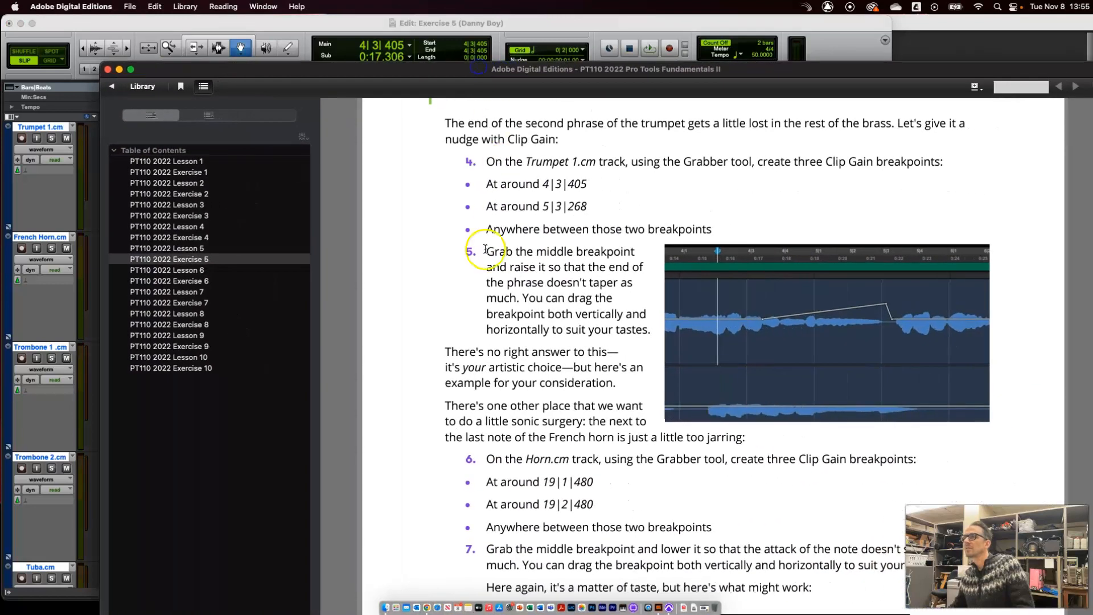
{"action": "left_click_drag", "start_coordinate": [471, 369], "coordinate": [570, 359]}
{"action": "left_click", "coordinate": [569, 360]}
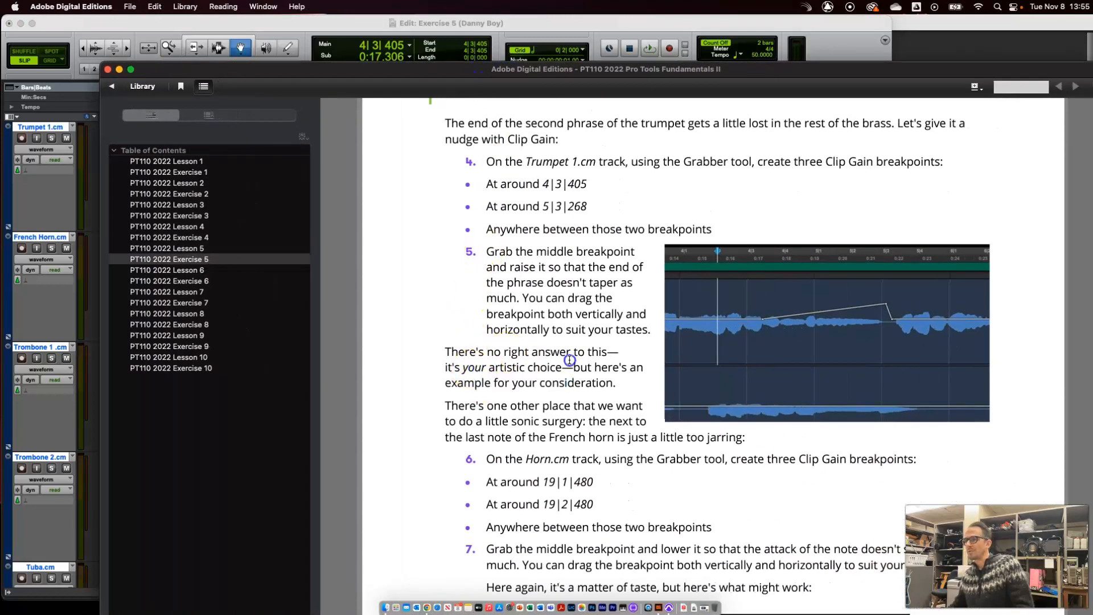
{"action": "scroll", "coordinate": [582, 402], "scroll_direction": "down", "scroll_amount": 5}
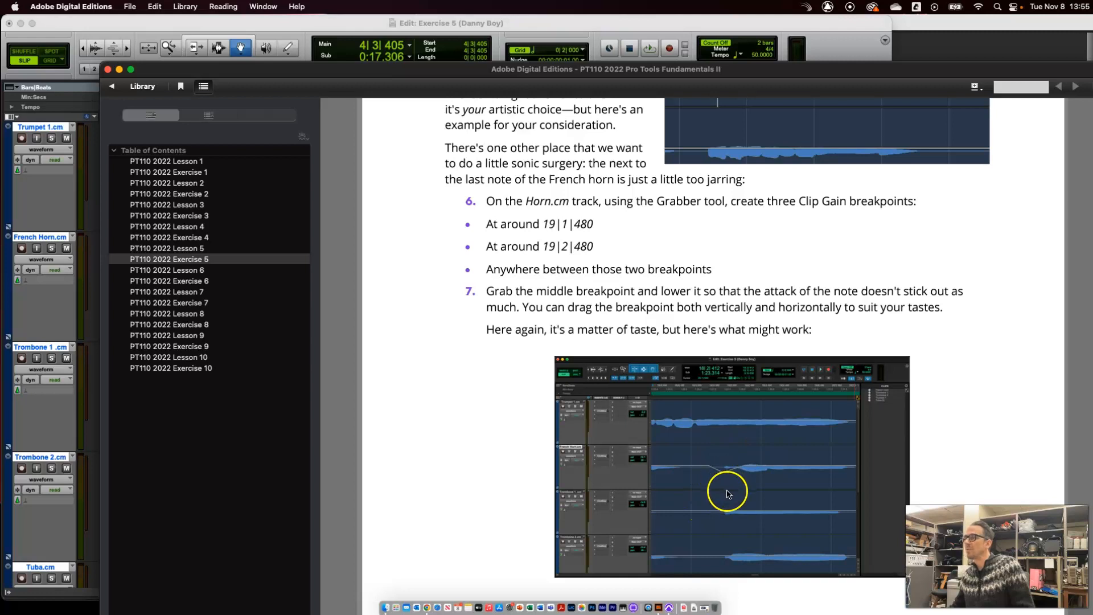
- Move the instructions aside, return to Pro Tools, and place the edit cursor at 19|1|280
{"action": "left_click_drag", "start_coordinate": [261, 69], "coordinate": [769, 111]}
{"action": "left_click", "coordinate": [366, 47]}
{"action": "type", "text": "19"}
{"action": "left_click", "coordinate": [395, 47]}
{"action": "type", "text": "4"}
{"action": "key", "text": "Return"}
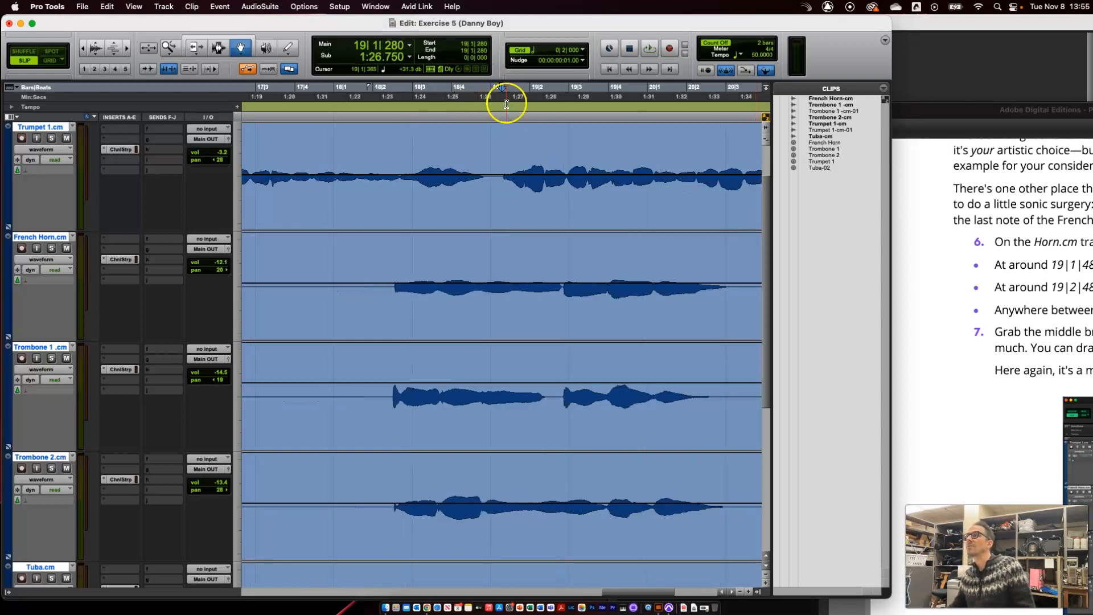
- Locate the French Horn.cm track in Pro Tools and recheck its breakpoint positions in the Adobe Digital Editions instructions
{"action": "left_click_drag", "start_coordinate": [968, 112], "coordinate": [1039, 137]}
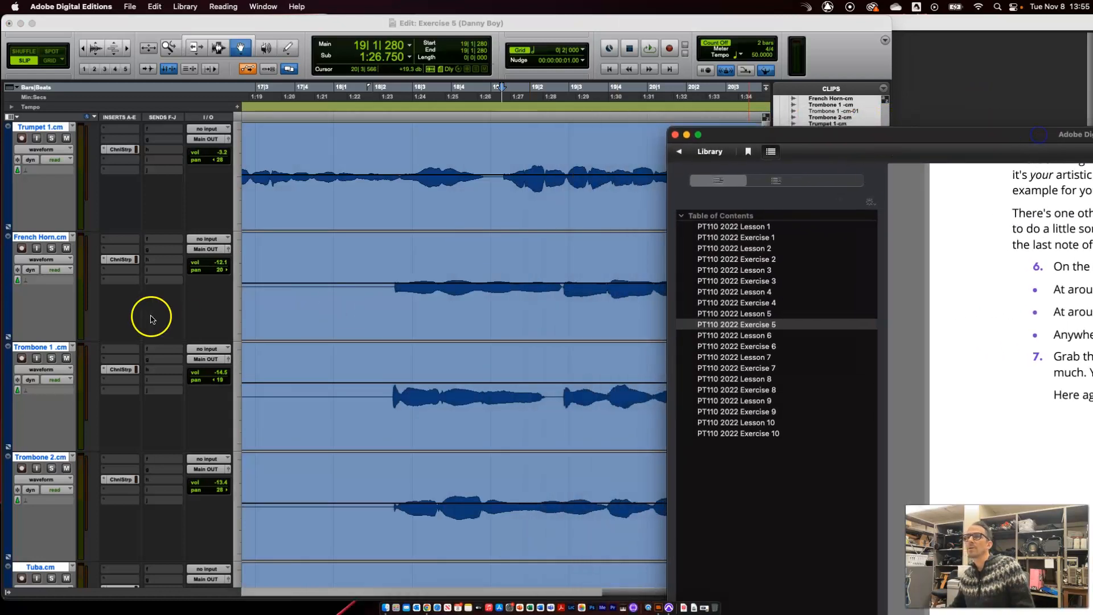
{"action": "left_click", "coordinate": [292, 22]}
{"action": "scroll", "coordinate": [41, 363], "scroll_direction": "down", "scroll_amount": 5}
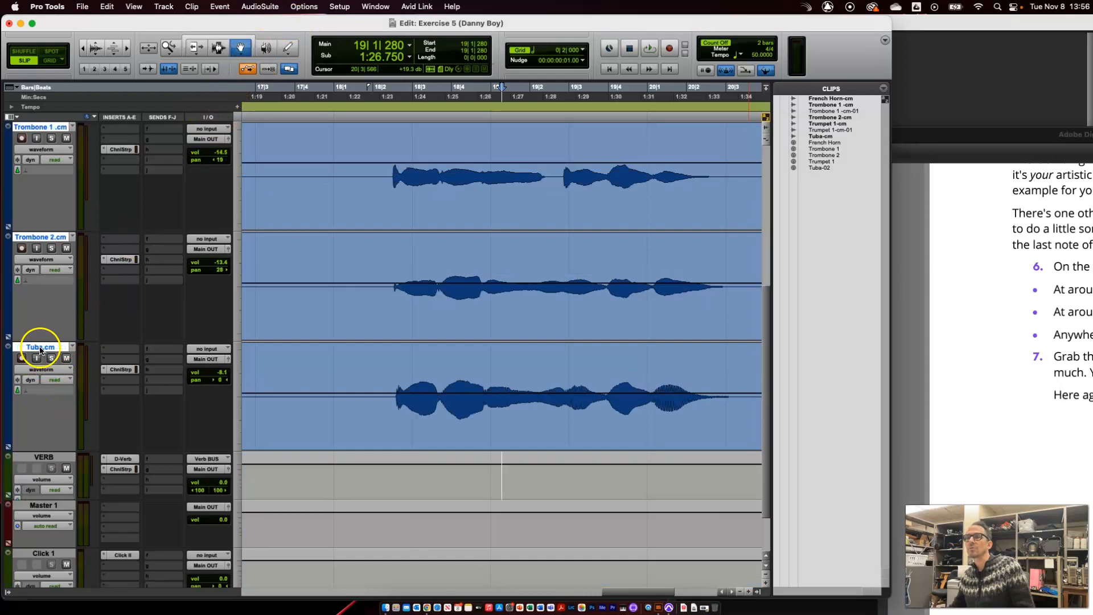
{"action": "scroll", "coordinate": [40, 317], "scroll_direction": "up", "scroll_amount": 6}
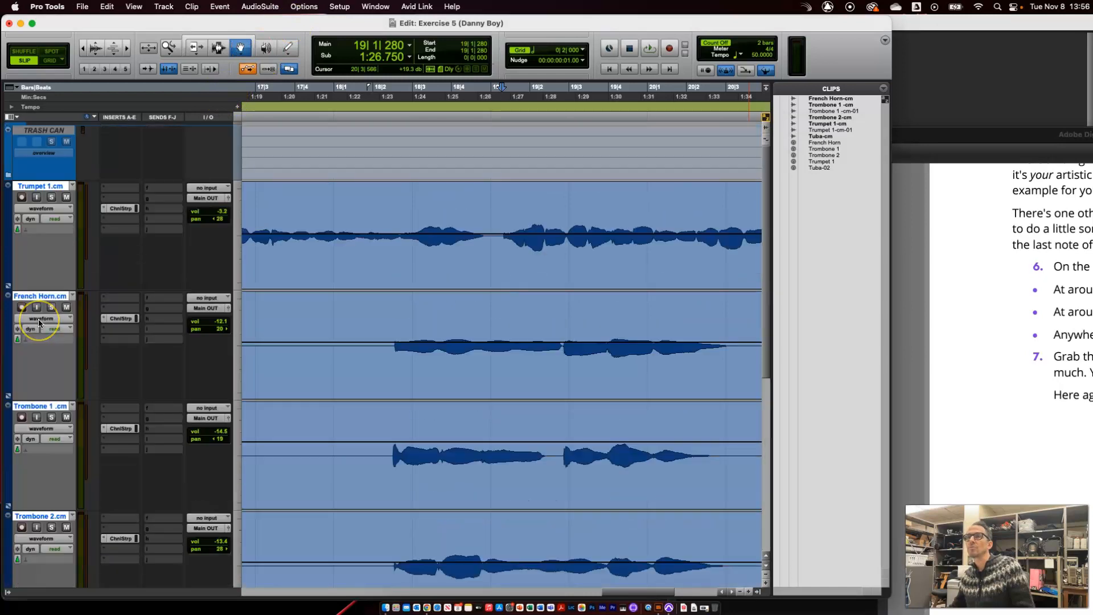
{"action": "scroll", "coordinate": [39, 319], "scroll_direction": "down", "scroll_amount": 3}
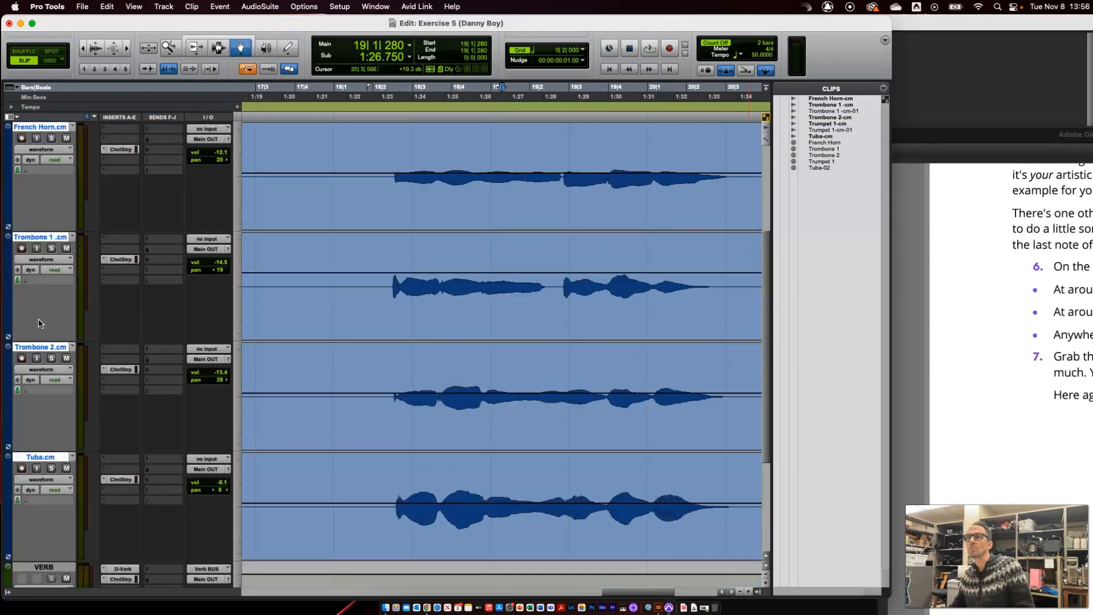
{"action": "left_click_drag", "start_coordinate": [975, 148], "coordinate": [345, 118]}
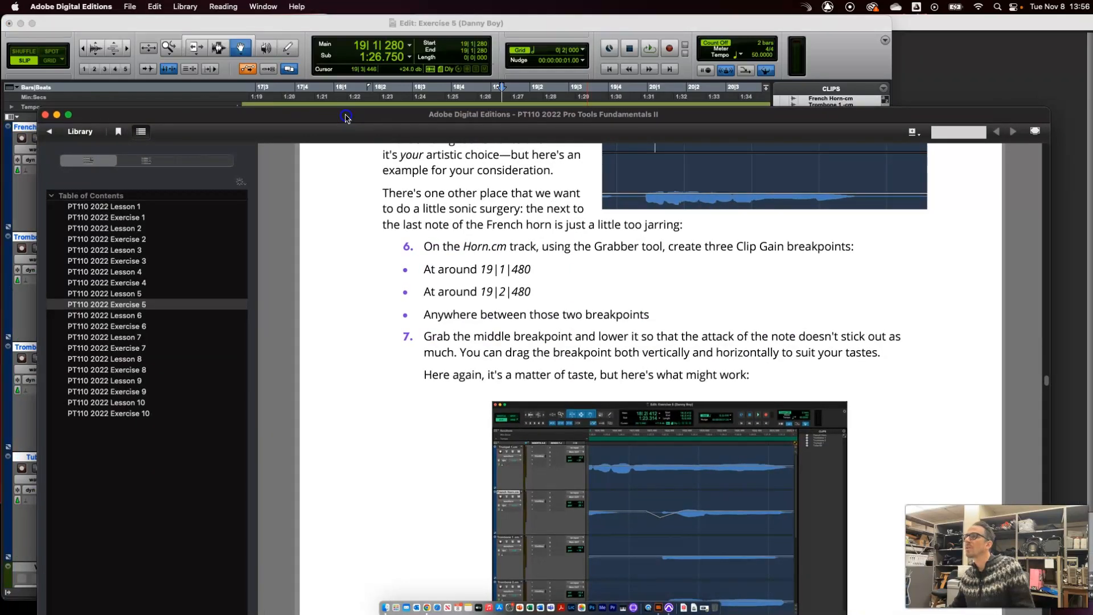
{"action": "left_click_drag", "start_coordinate": [346, 118], "coordinate": [854, 59]}
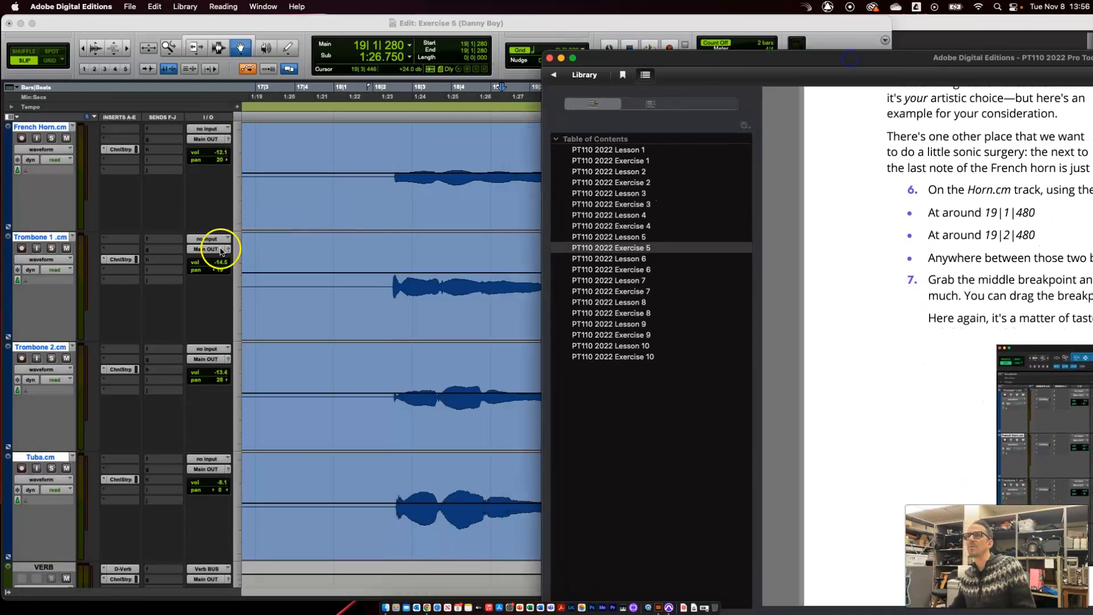
{"action": "left_click", "coordinate": [33, 294]}
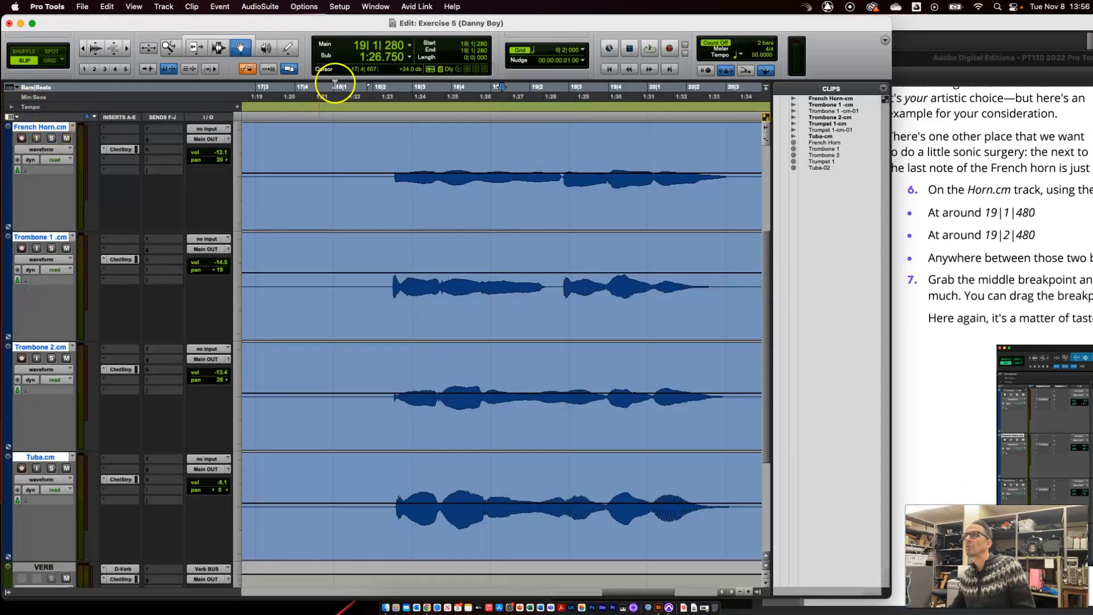
- Select the French Horn.cm clip and place the edit cursor on its track at 19|1|480 using the Main counter
{"action": "left_click_drag", "start_coordinate": [507, 97], "coordinate": [453, 99]}
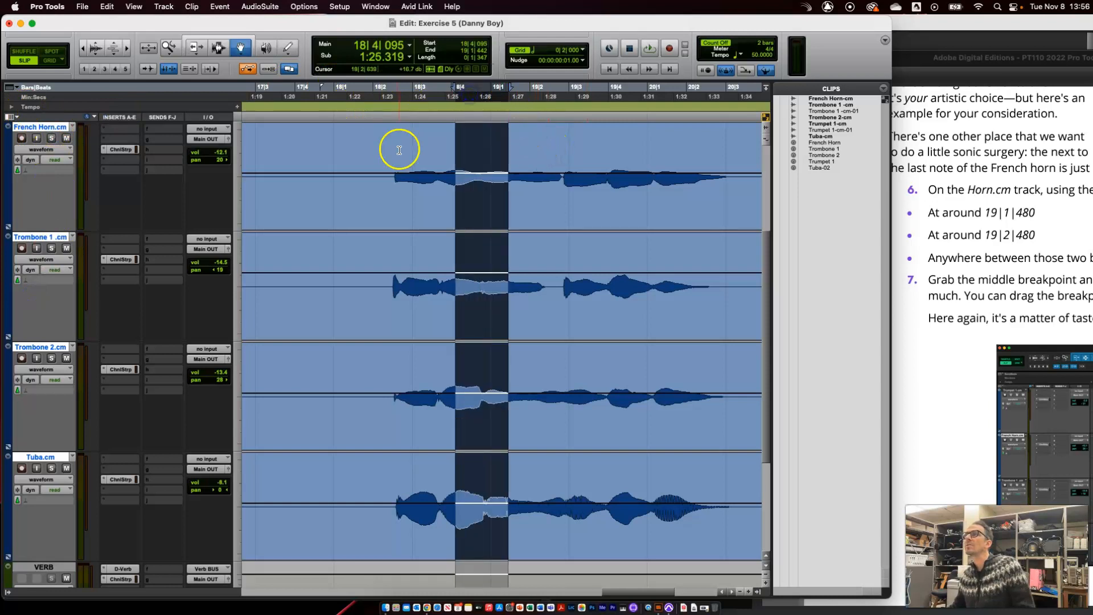
{"action": "left_click", "coordinate": [506, 127]}
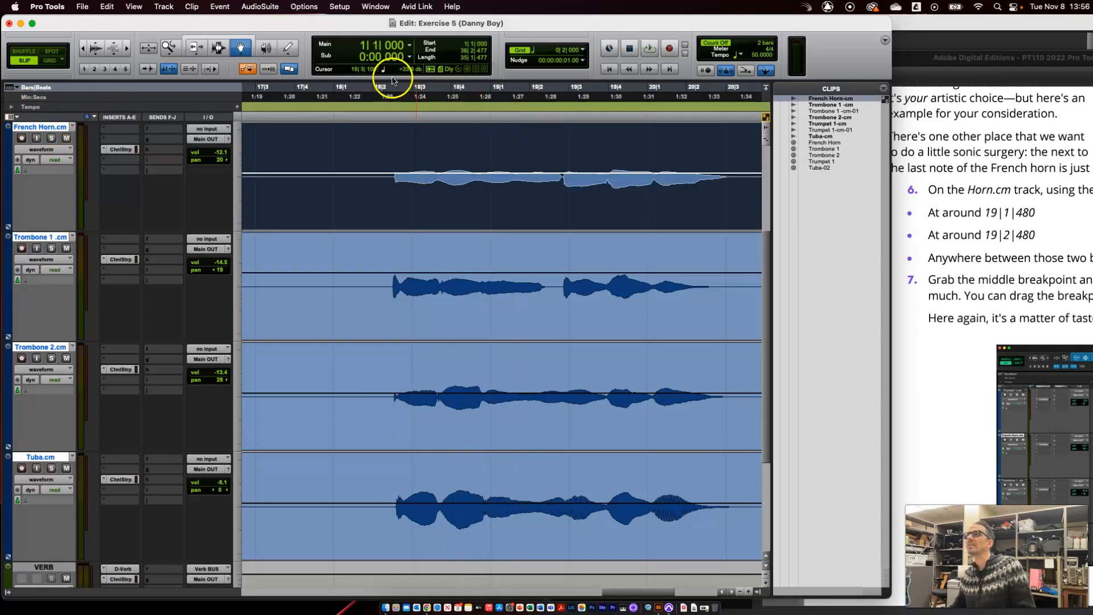
{"action": "left_click", "coordinate": [363, 45]}
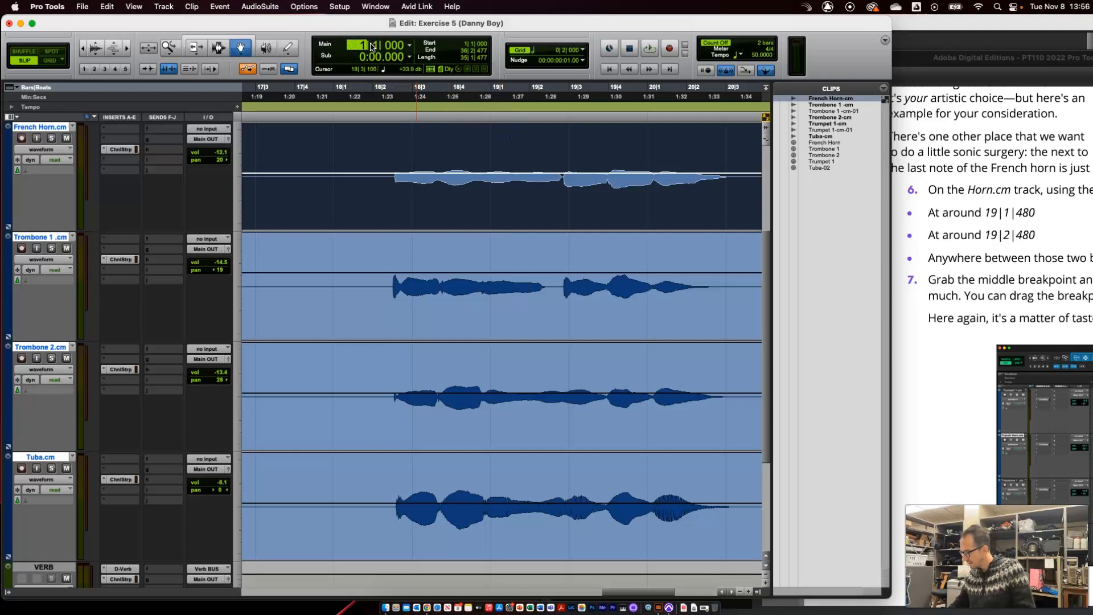
{"action": "left_click", "coordinate": [377, 50]}
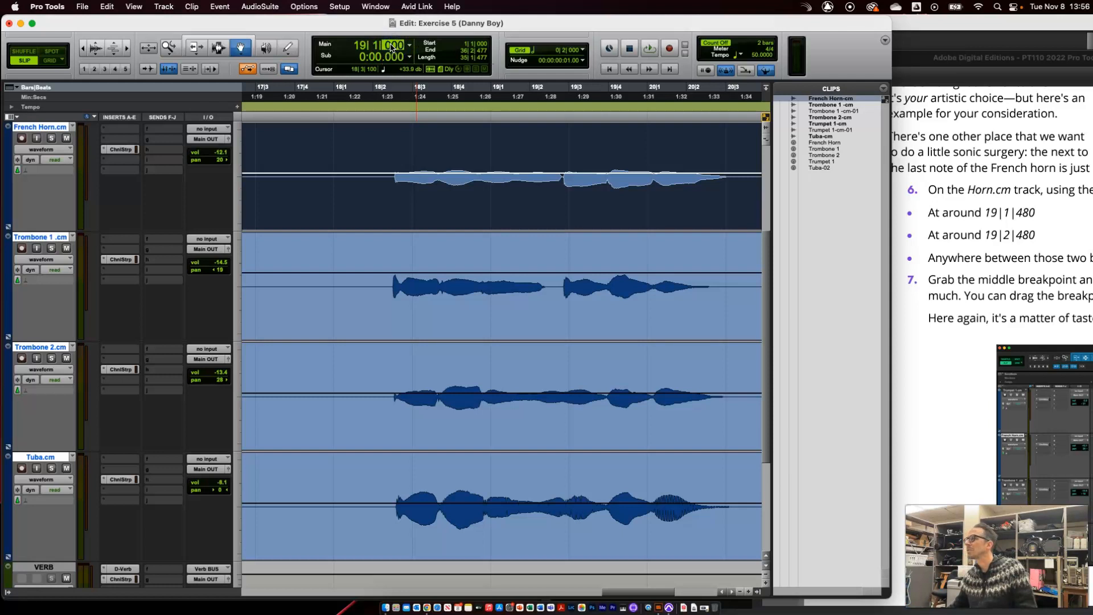
{"action": "type", "text": "480"}
{"action": "key", "text": "Return"}
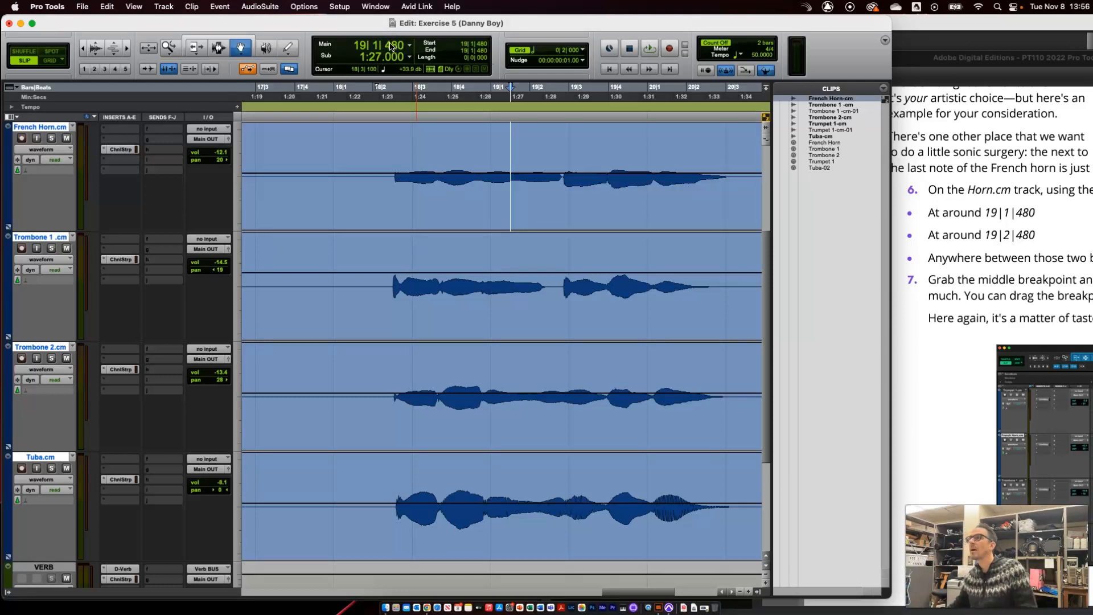
- Add Clip Gain breakpoints to the French Horn.cm clip at around 19|1|480 and 19|2|480 with the Pencil tool, keeping the gain line level
{"action": "left_click", "coordinate": [286, 51]}
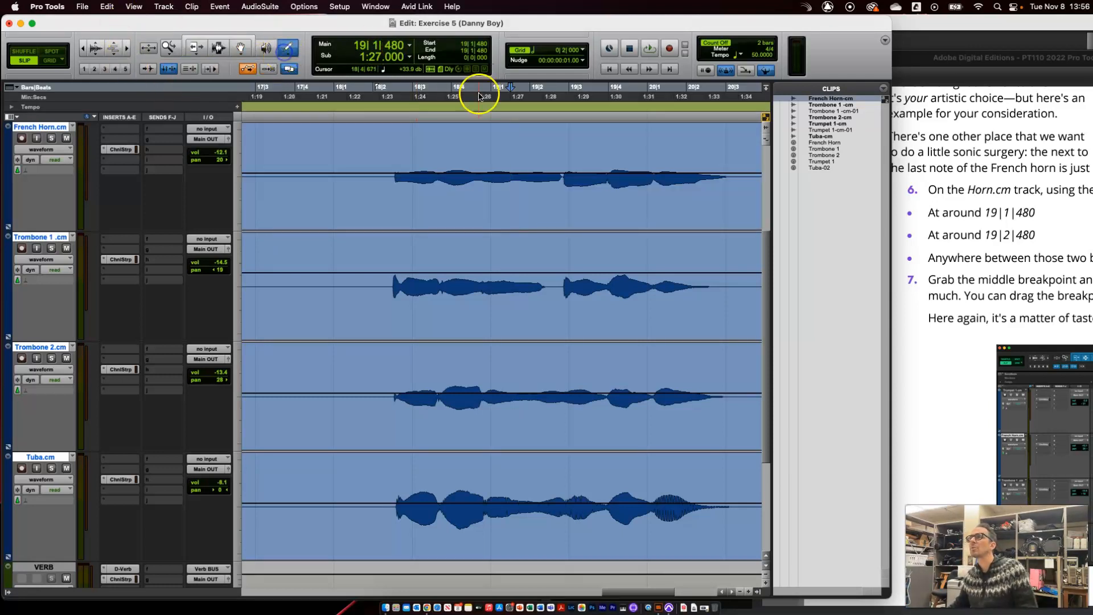
{"action": "left_click", "coordinate": [511, 170]}
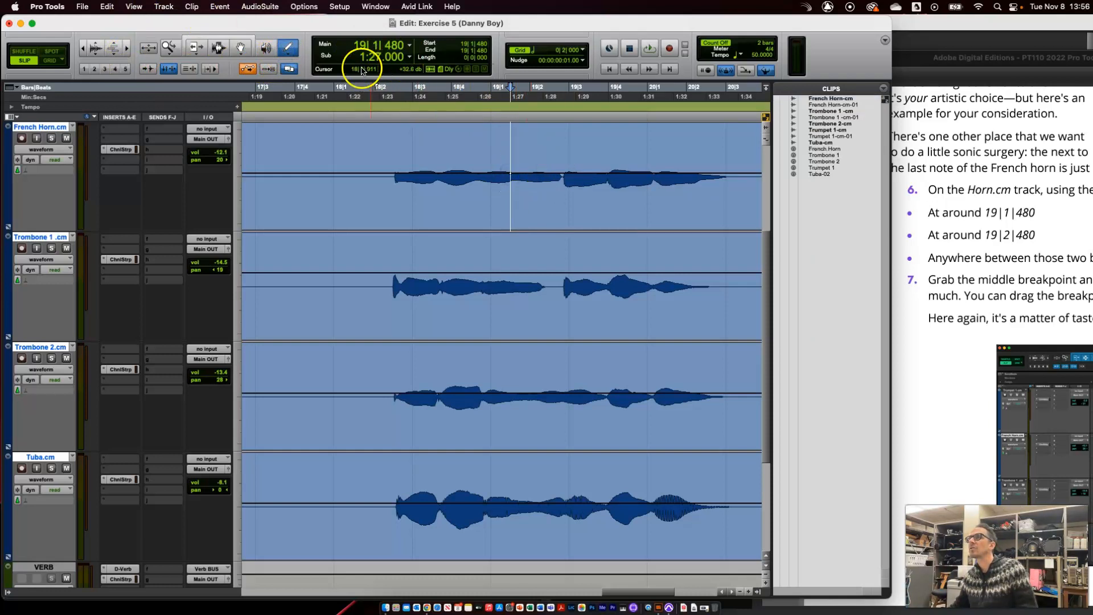
{"action": "left_click", "coordinate": [549, 167]}
{"action": "left_click_drag", "start_coordinate": [550, 166], "coordinate": [547, 164]}
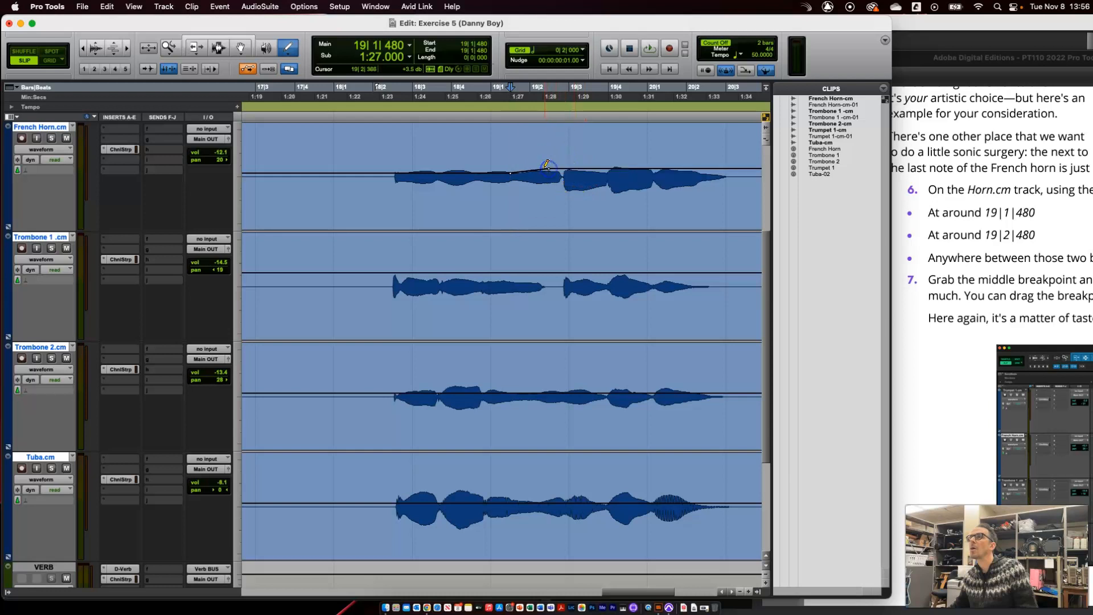
{"action": "key", "text": "super+z"}
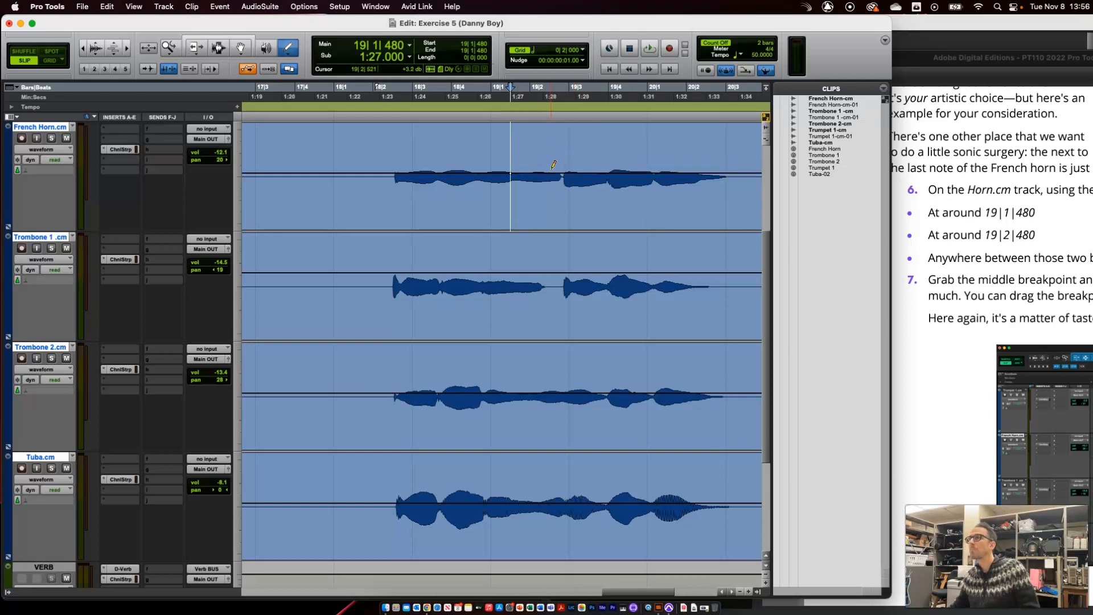
{"action": "left_click", "coordinate": [549, 173]}
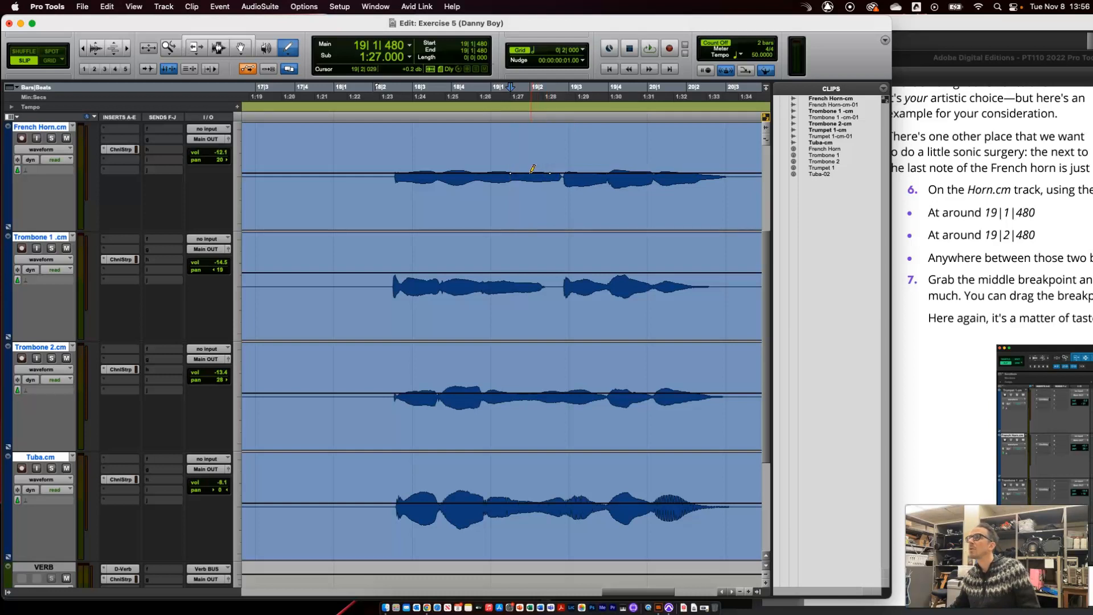
{"action": "left_click", "coordinate": [532, 173]}
{"action": "left_click_drag", "start_coordinate": [531, 180], "coordinate": [531, 182]}
{"action": "key", "text": "super+z"}
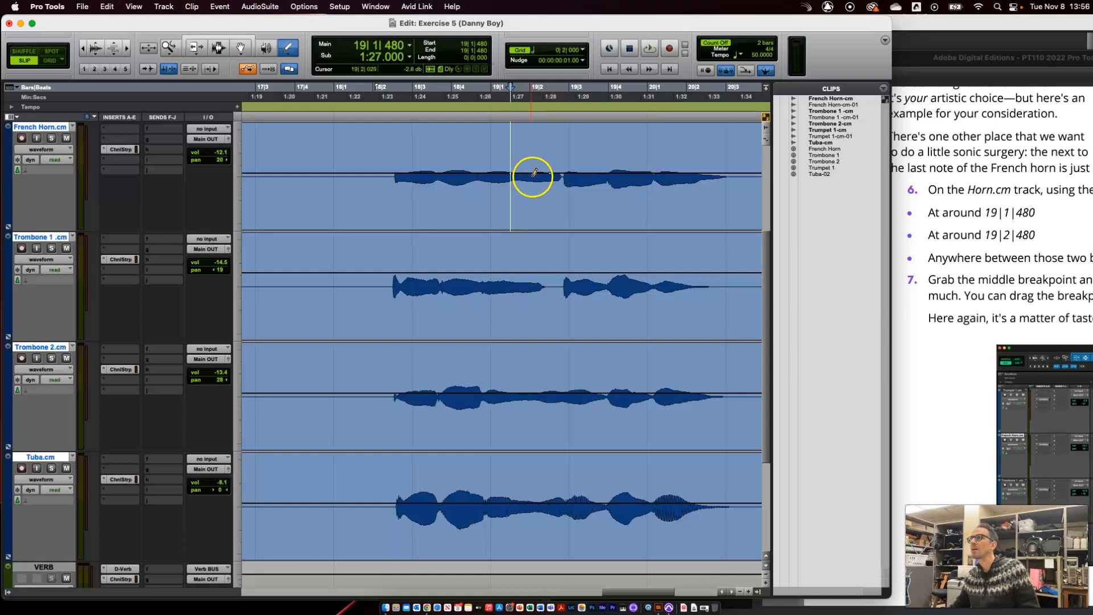
- Add a Clip Gain breakpoint between the two existing ones on French Horn.cm and fine-tune its lowered position with the Grabber tool
{"action": "left_click", "coordinate": [530, 181]}
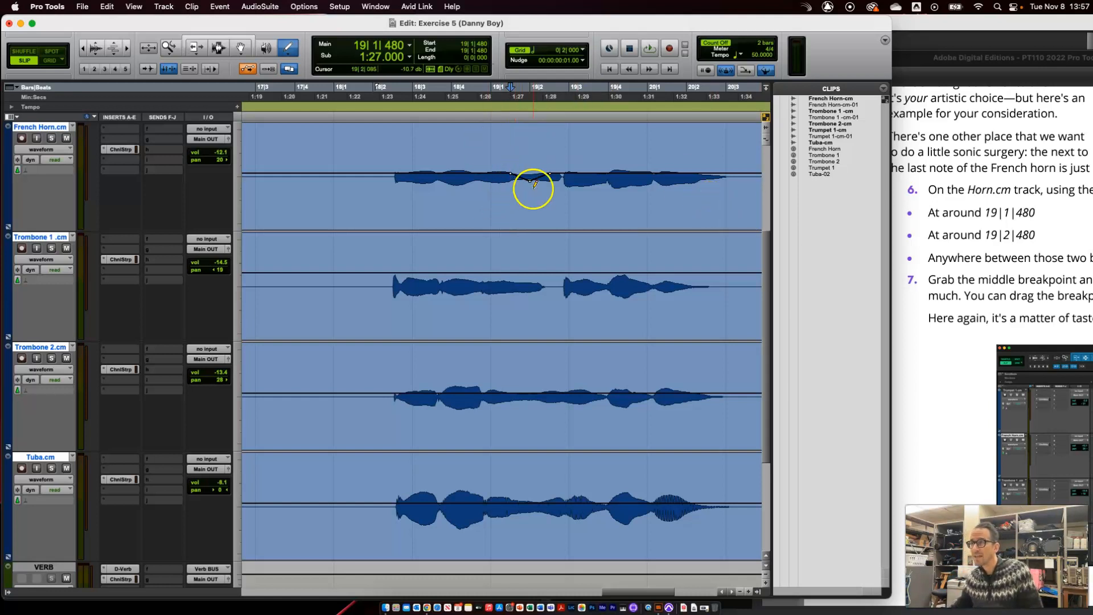
{"action": "left_click", "coordinate": [241, 48]}
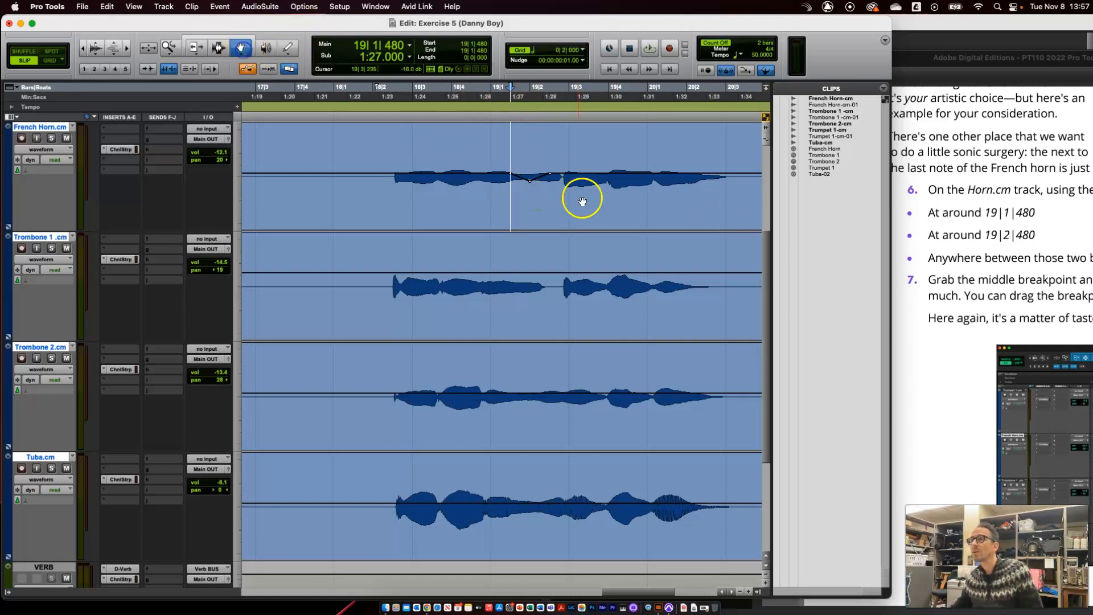
{"action": "mouse_move", "coordinate": [534, 183]}
{"action": "left_mouse_down"}
{"action": "mouse_move", "coordinate": [529, 163]}
{"action": "mouse_move", "coordinate": [529, 195]}
{"action": "mouse_move", "coordinate": [536, 166]}
{"action": "mouse_move", "coordinate": [535, 184]}
{"action": "left_mouse_up"}
- Switch to Adobe Digital Editions, bring the page fully into view, and compare the French horn breakpoints with the example image under step 7
{"action": "left_click", "coordinate": [986, 282]}
{"action": "left_click", "coordinate": [928, 66]}
{"action": "left_click_drag", "start_coordinate": [928, 65], "coordinate": [444, 61]}
{"action": "scroll", "coordinate": [722, 252], "scroll_direction": "down", "scroll_amount": 5}
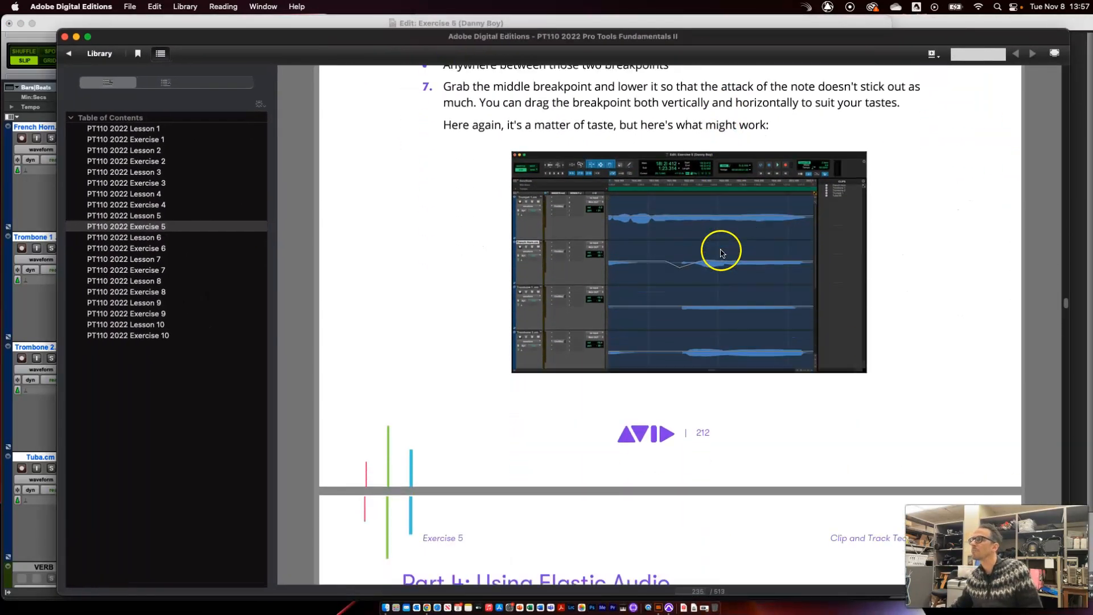
- Go to Part 4: Using Elastic Audio in the instructions and reposition the reader window so its steps are readable
{"action": "scroll", "coordinate": [721, 252], "scroll_direction": "down", "scroll_amount": 15}
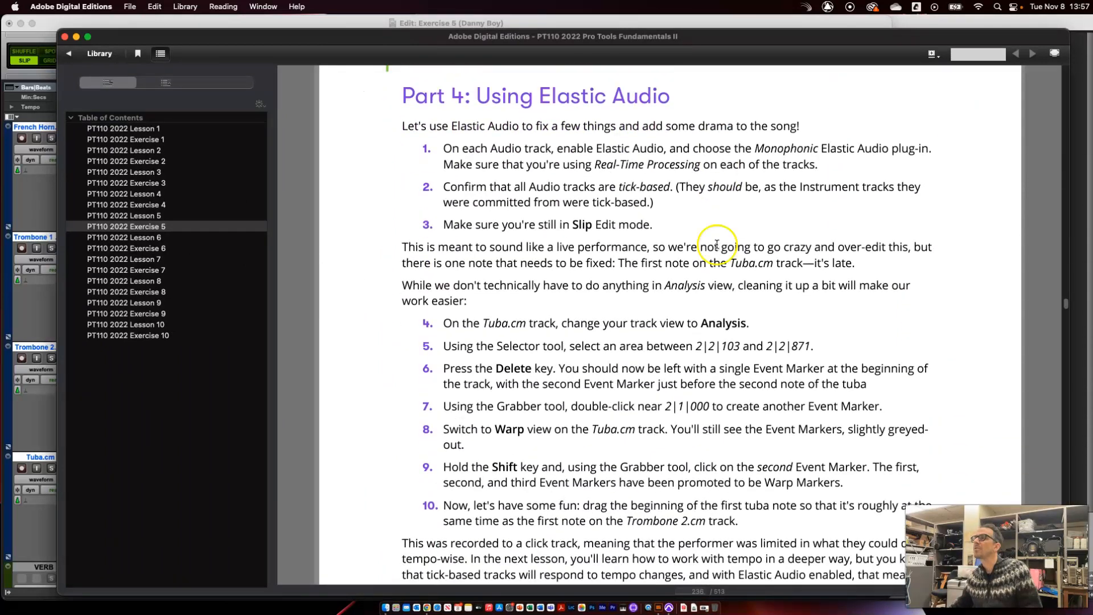
{"action": "left_click_drag", "start_coordinate": [288, 34], "coordinate": [881, 98]}
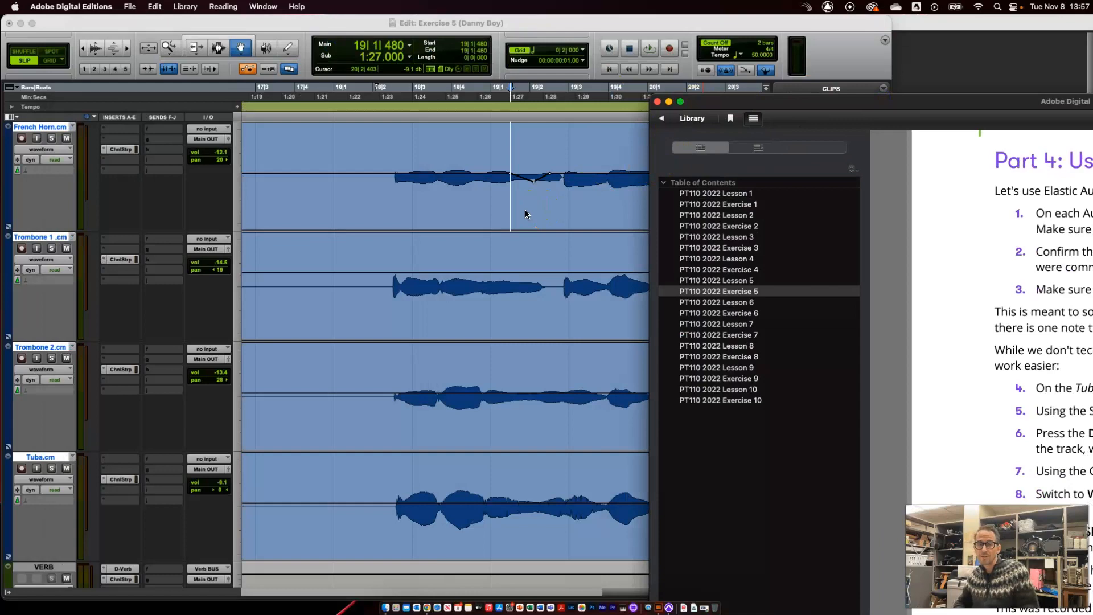
{"action": "double_click", "coordinate": [910, 112]}
{"action": "left_click_drag", "start_coordinate": [428, 57], "coordinate": [445, 88]}
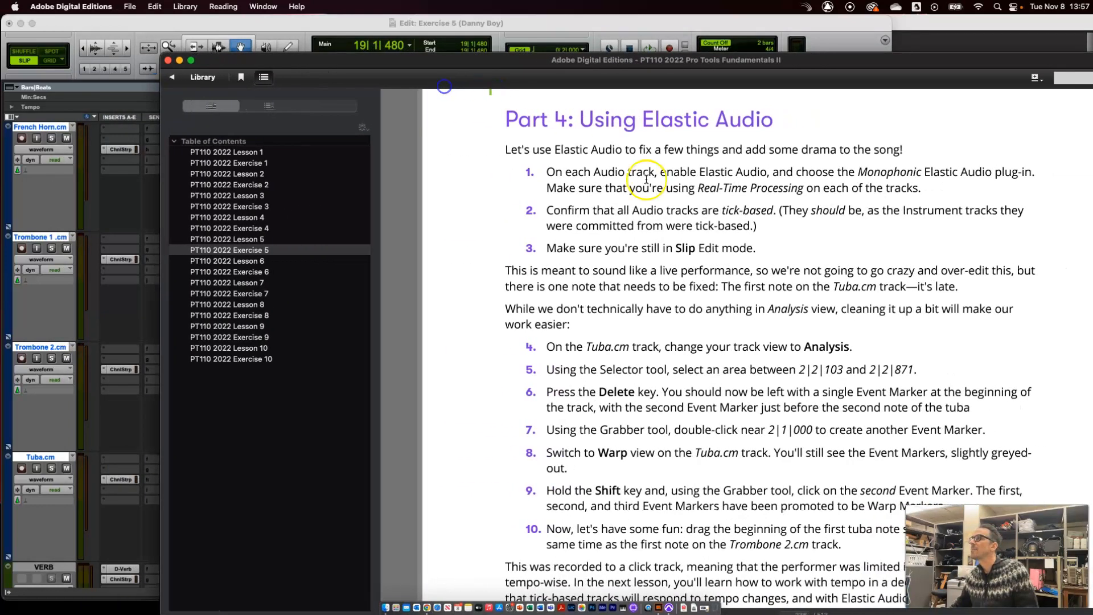
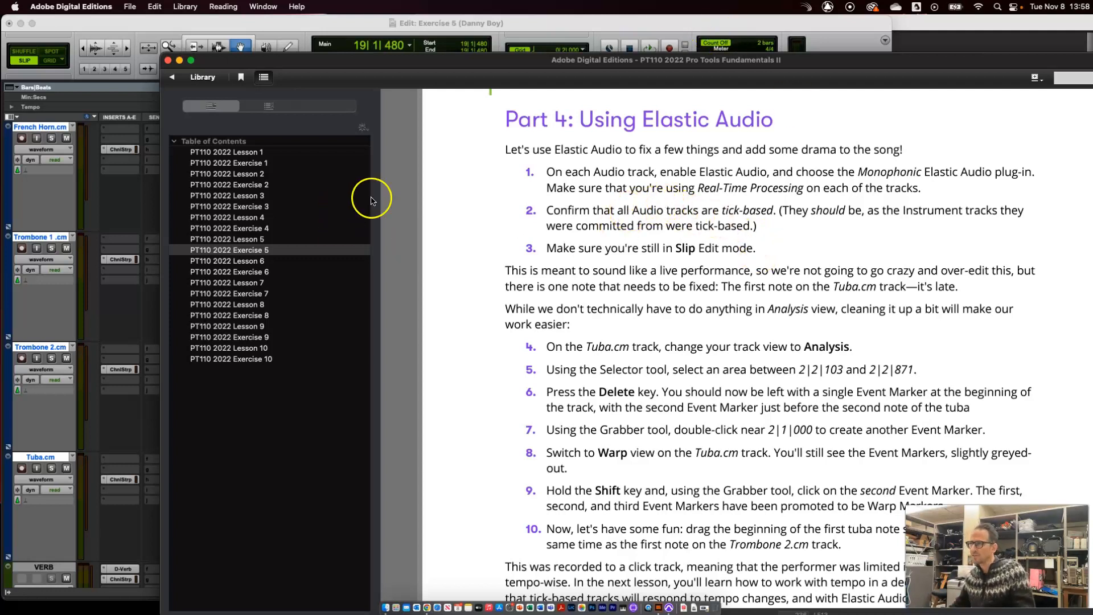
- Read Part 4's first steps about enabling Monophonic Elastic Audio with Real-Time Processing on each audio track
{"action": "left_click_drag", "start_coordinate": [858, 165], "coordinate": [871, 164]}
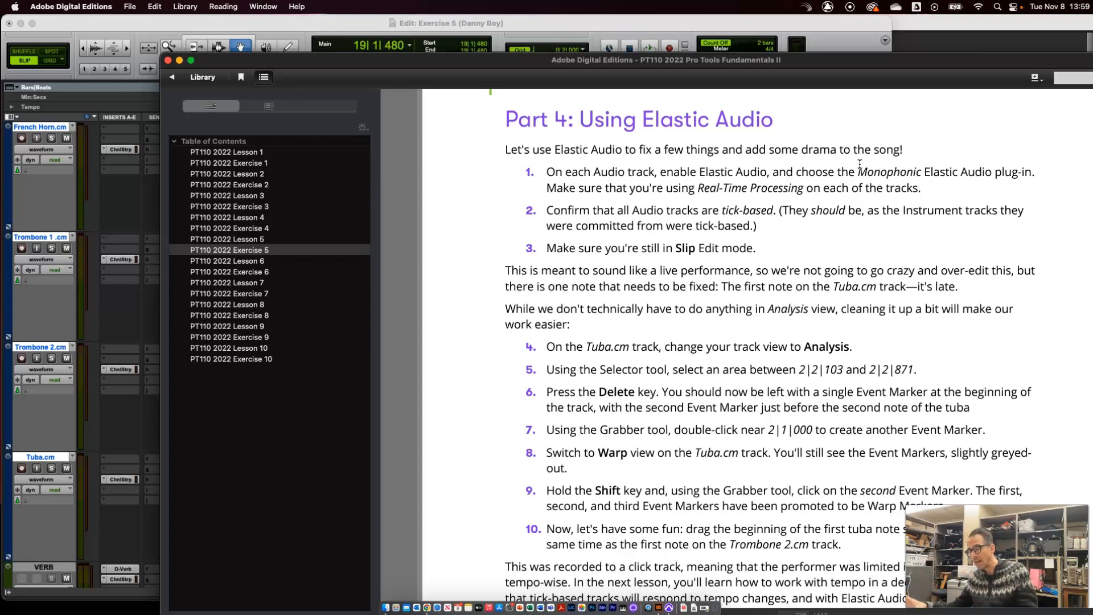
{"action": "mouse_move", "coordinate": [864, 164]}
{"action": "left_mouse_down"}
{"action": "mouse_move", "coordinate": [877, 162]}
{"action": "mouse_move", "coordinate": [866, 157]}
{"action": "left_mouse_up"}
{"action": "left_click", "coordinate": [877, 161]}
{"action": "left_click", "coordinate": [866, 155]}
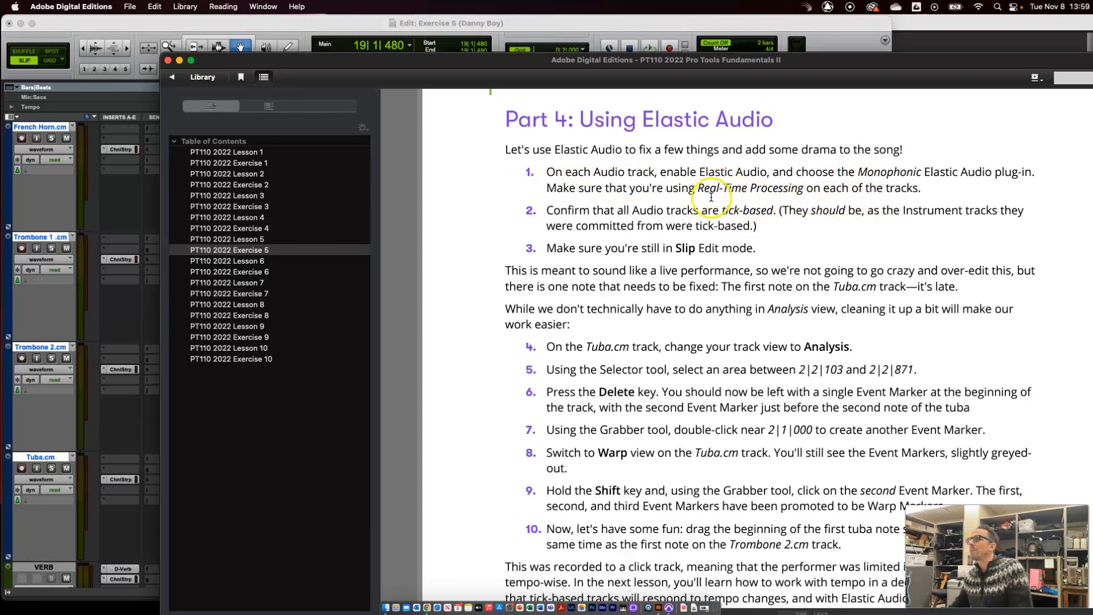
- Switch to Pro Tools and inspect the timebase selectors on the audio tracks from Trumpet 1.cm down to Tuba.cm
{"action": "mouse_move", "coordinate": [223, 24]}
{"action": "left_mouse_down"}
{"action": "mouse_move", "coordinate": [292, 17]}
{"action": "mouse_move", "coordinate": [236, 17]}
{"action": "left_mouse_up"}
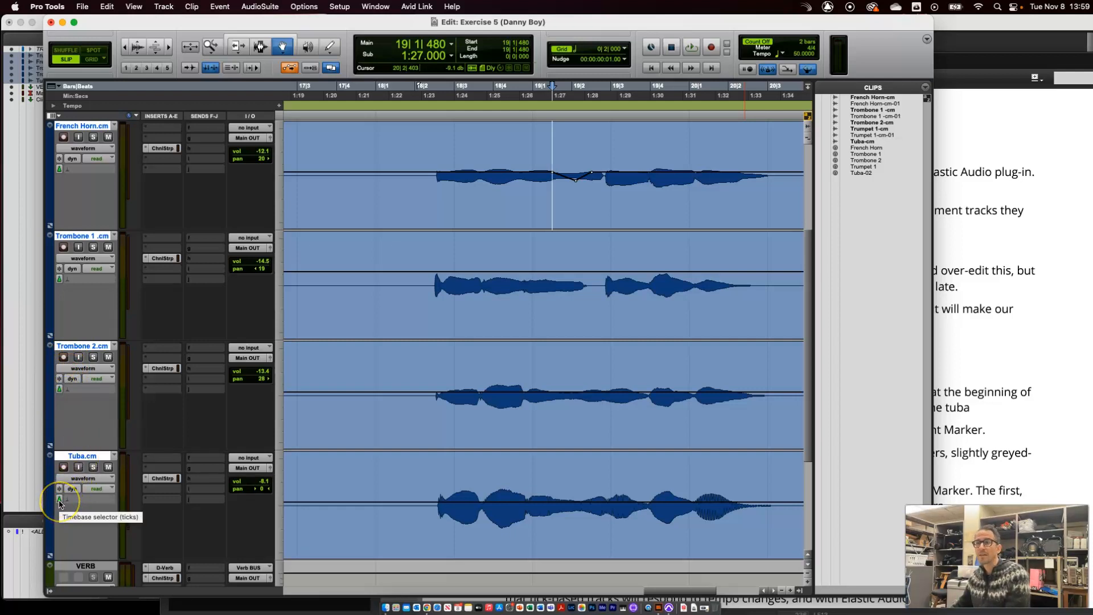
{"action": "scroll", "coordinate": [60, 504], "scroll_direction": "down", "scroll_amount": 3}
{"action": "scroll", "coordinate": [59, 504], "scroll_direction": "up", "scroll_amount": 5}
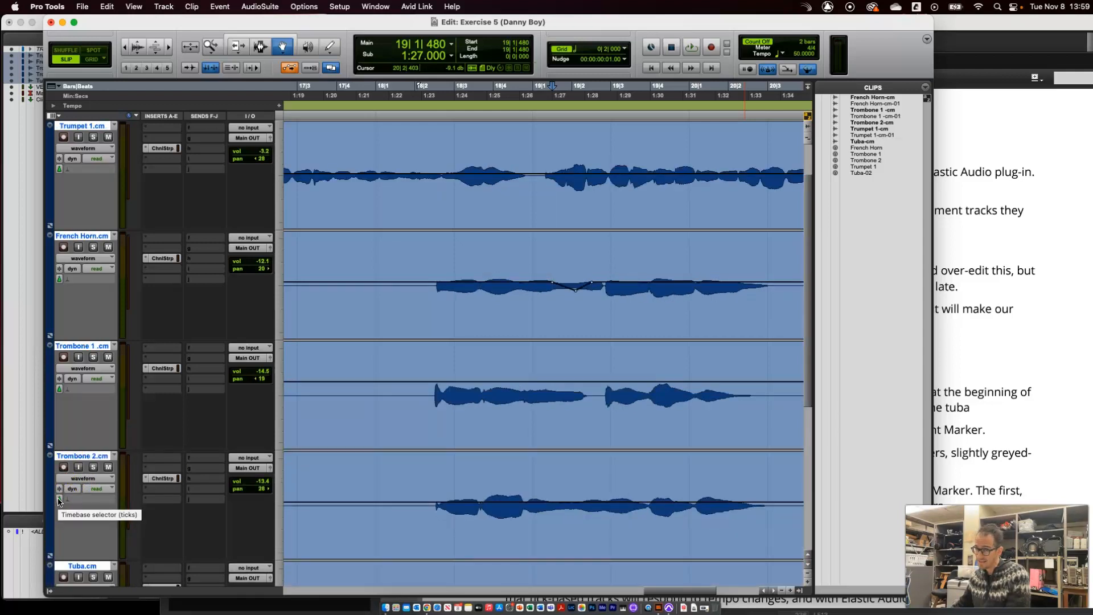
{"action": "scroll", "coordinate": [212, 494], "scroll_direction": "down", "scroll_amount": 8}
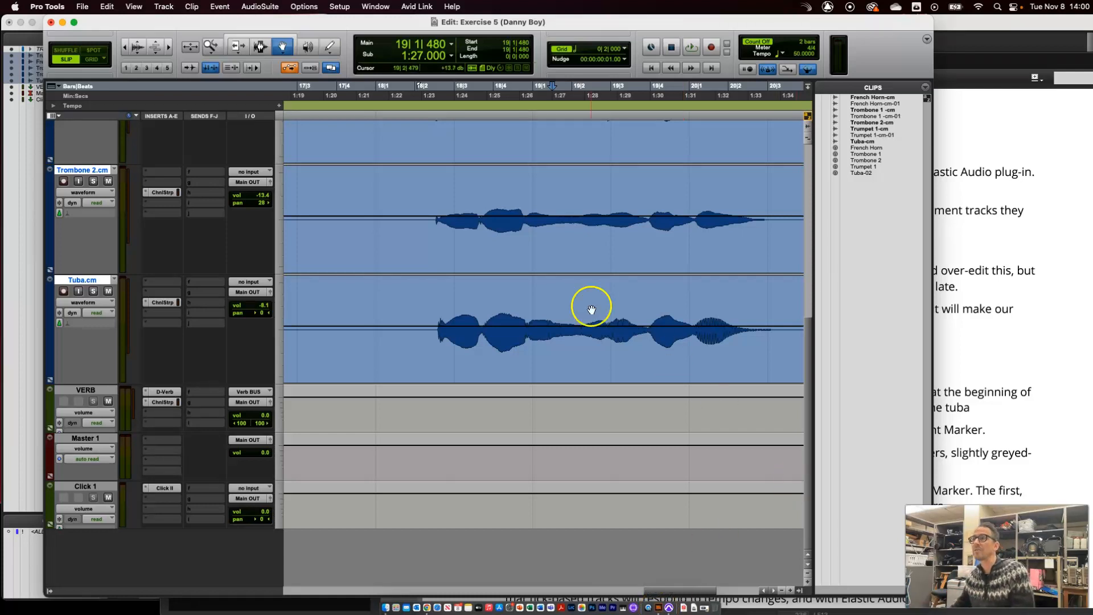
{"action": "scroll", "coordinate": [547, 296], "scroll_direction": "up", "scroll_amount": 5}
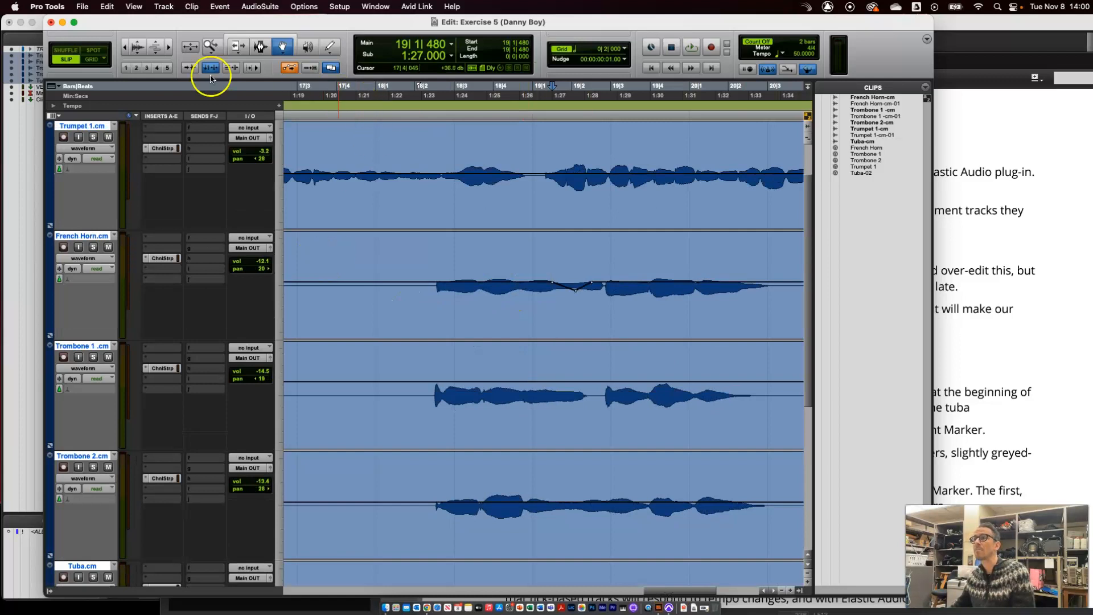
- Look at the expanded Tempo ruler and collapse it again, and confirm the Ticks timebase on the Trombone 1.cm track
{"action": "left_click", "coordinate": [53, 106]}
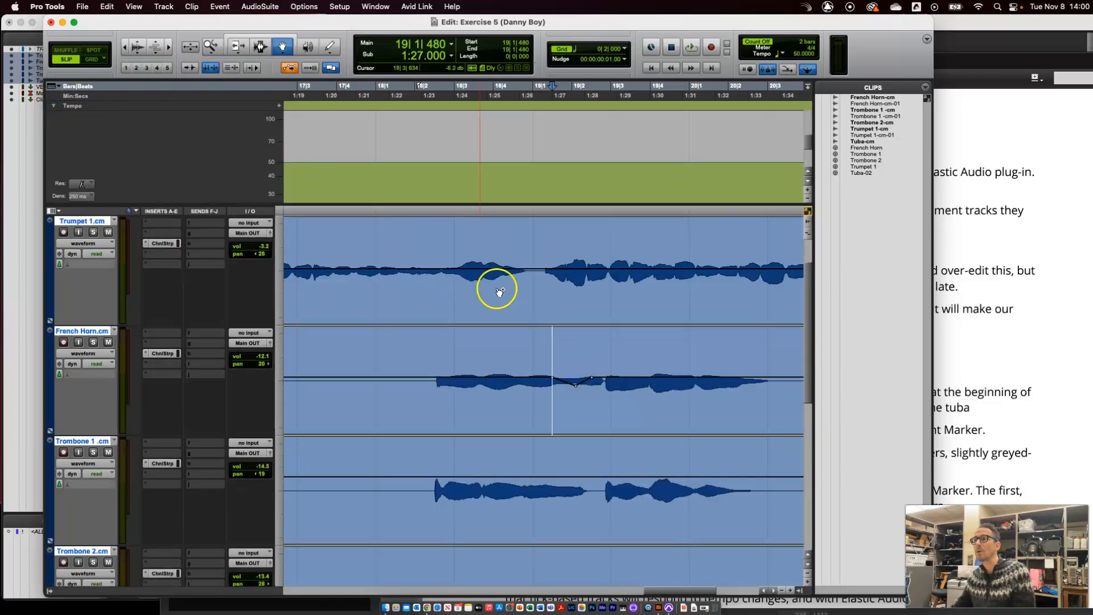
{"action": "left_click", "coordinate": [54, 106]}
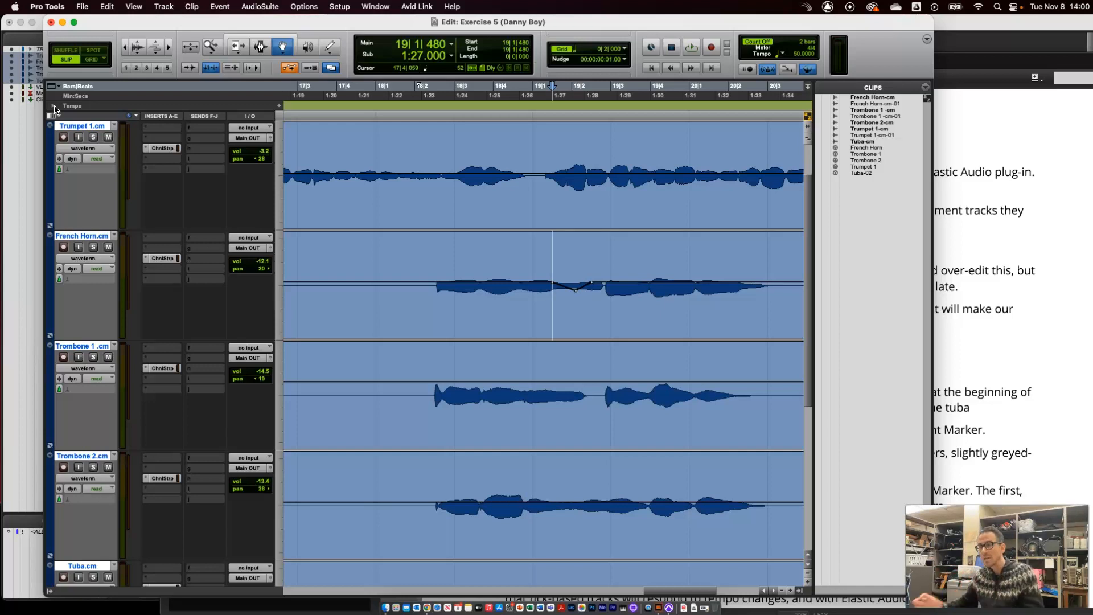
{"action": "scroll", "coordinate": [165, 449], "scroll_direction": "down", "scroll_amount": 5}
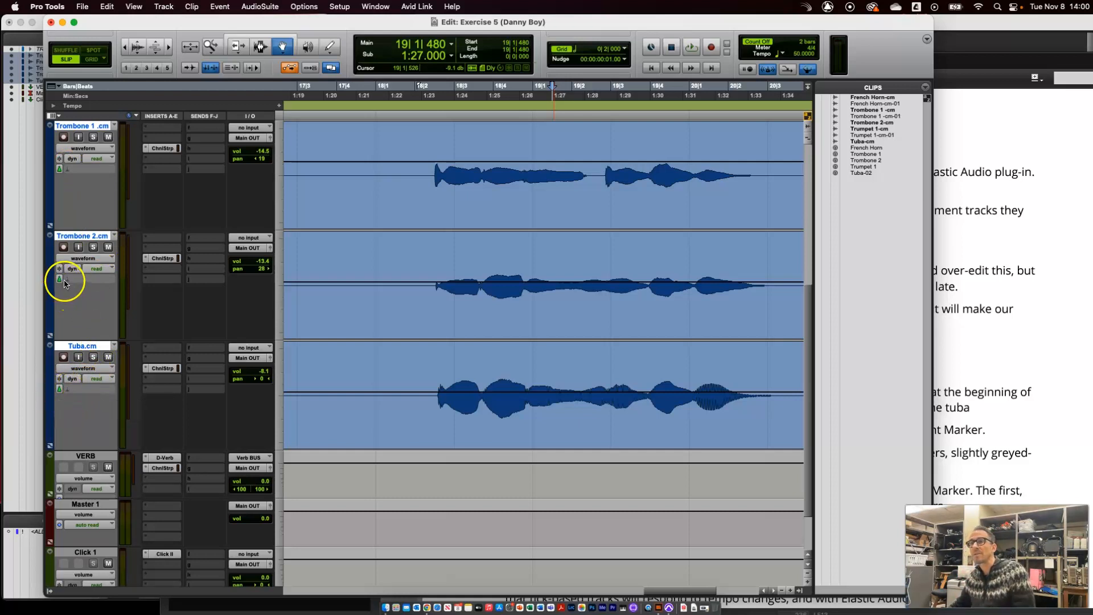
{"action": "left_click", "coordinate": [59, 170]}
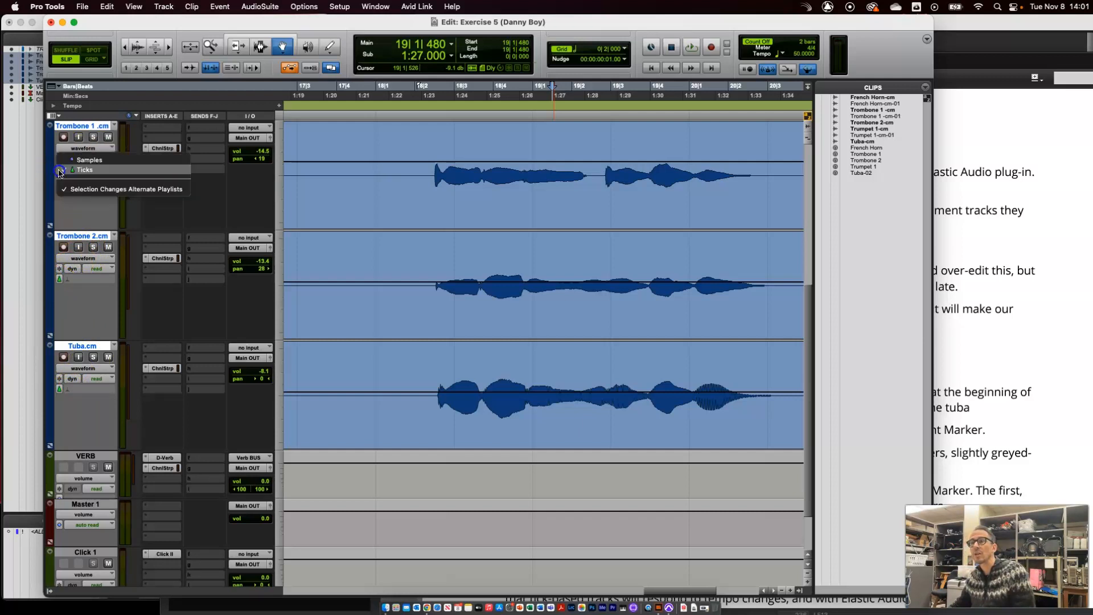
{"action": "left_click", "coordinate": [65, 170]}
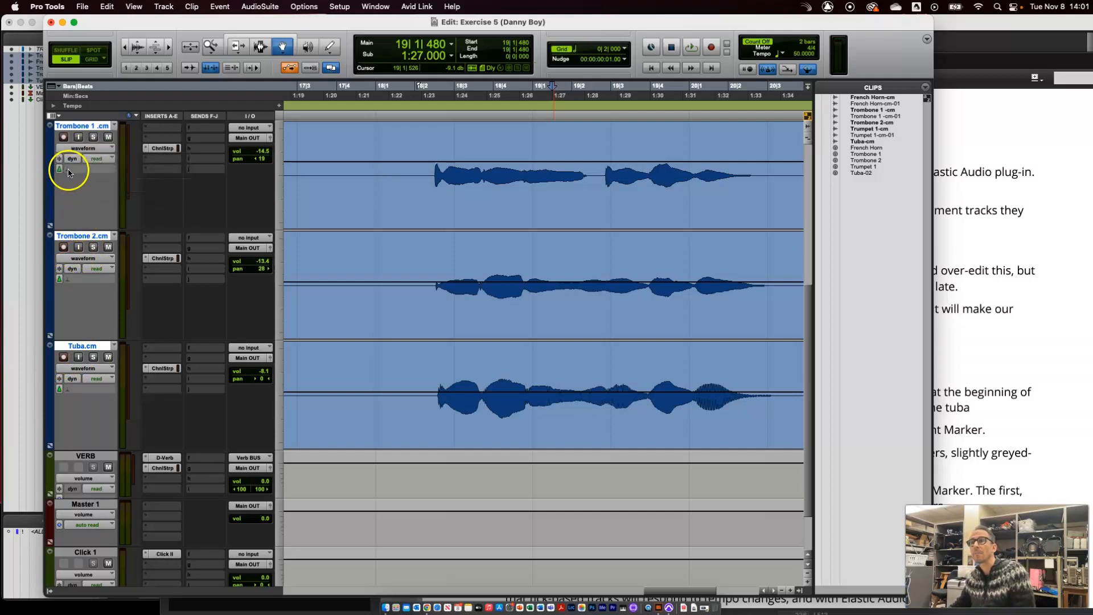
- Switch to Adobe Digital Editions and read ahead through the Part 4 Elastic Audio instructions
{"action": "left_click", "coordinate": [998, 440]}
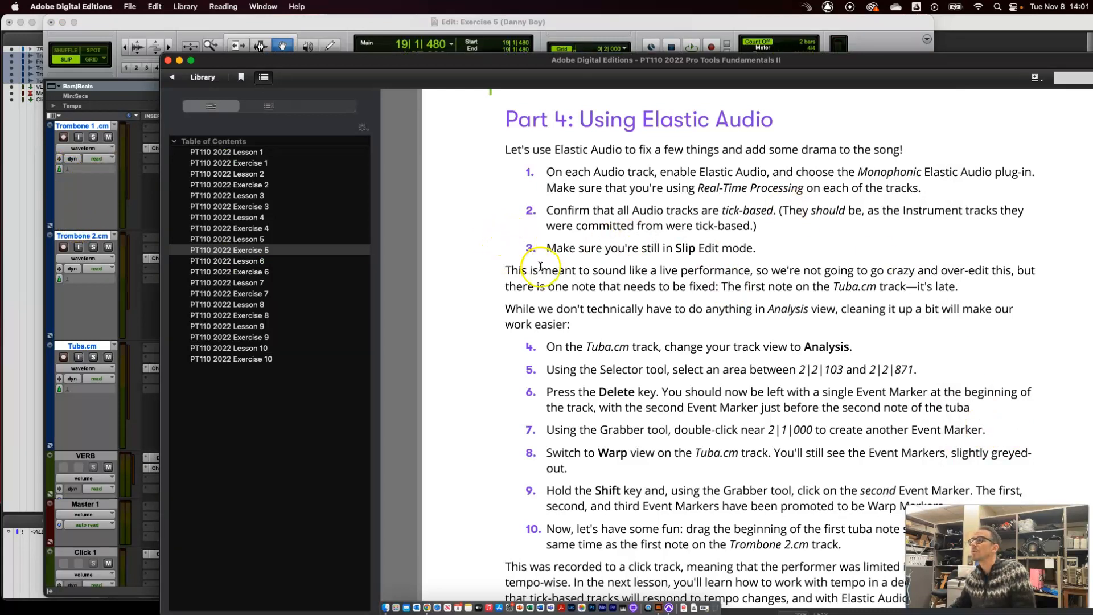
{"action": "scroll", "coordinate": [582, 284], "scroll_direction": "down", "scroll_amount": 1}
{"action": "scroll", "coordinate": [582, 285], "scroll_direction": "down", "scroll_amount": 1}
{"action": "scroll", "coordinate": [583, 285], "scroll_direction": "up", "scroll_amount": 1}
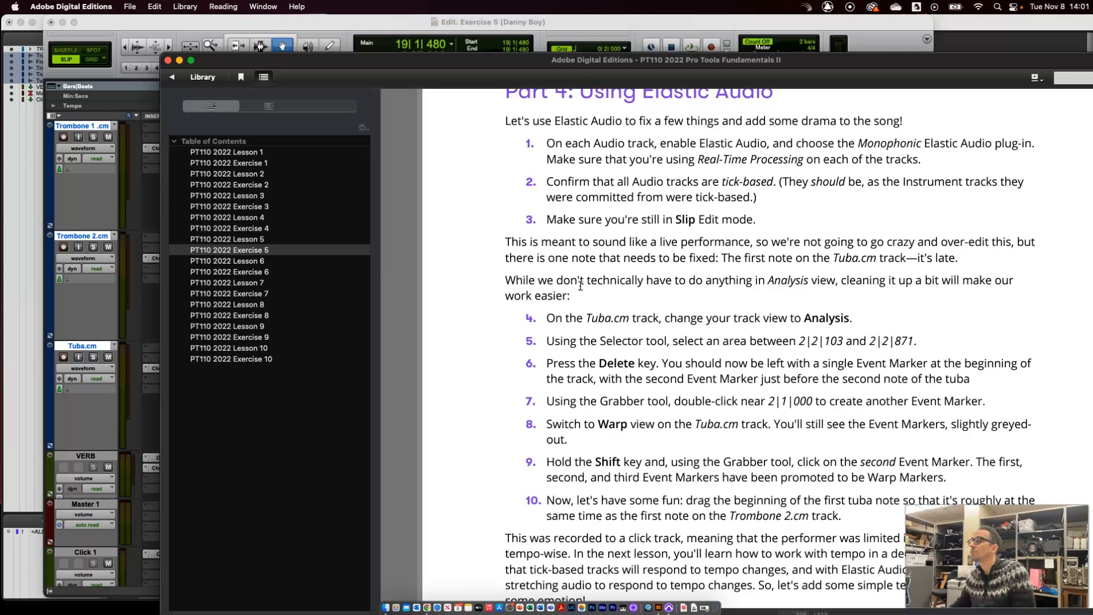
{"action": "scroll", "coordinate": [581, 284], "scroll_direction": "down", "scroll_amount": 8}
{"action": "scroll", "coordinate": [576, 286], "scroll_direction": "up", "scroll_amount": 8}
- Switch to Pro Tools and save the session under the new name "Exercise 5 (Danny Boy)- KT02" in the session folder
{"action": "left_click", "coordinate": [87, 312]}
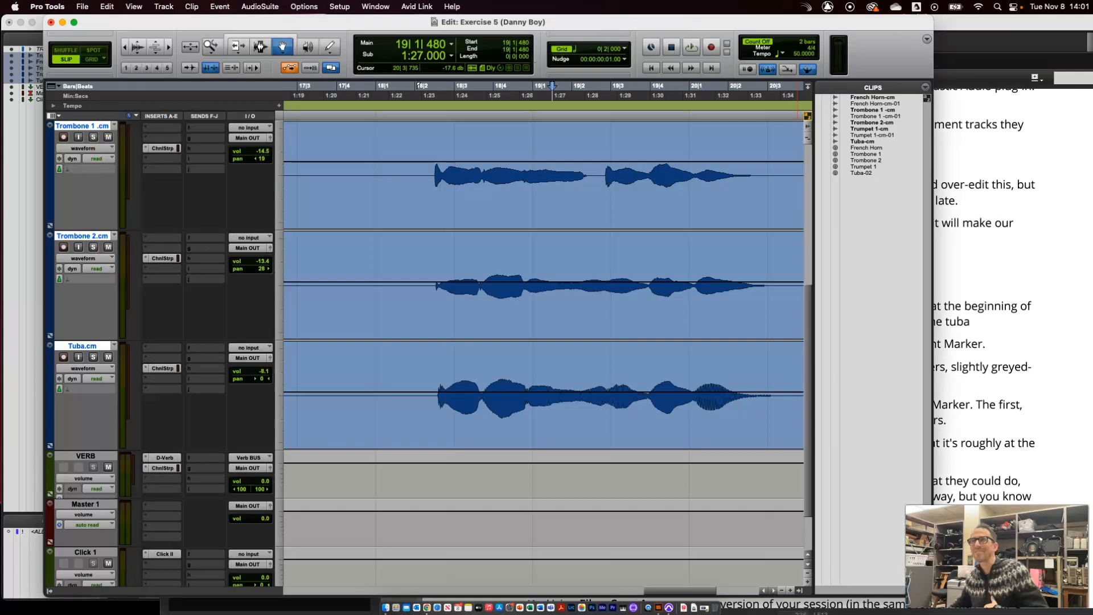
{"action": "left_click", "coordinate": [83, 6]}
{"action": "left_click", "coordinate": [126, 118]}
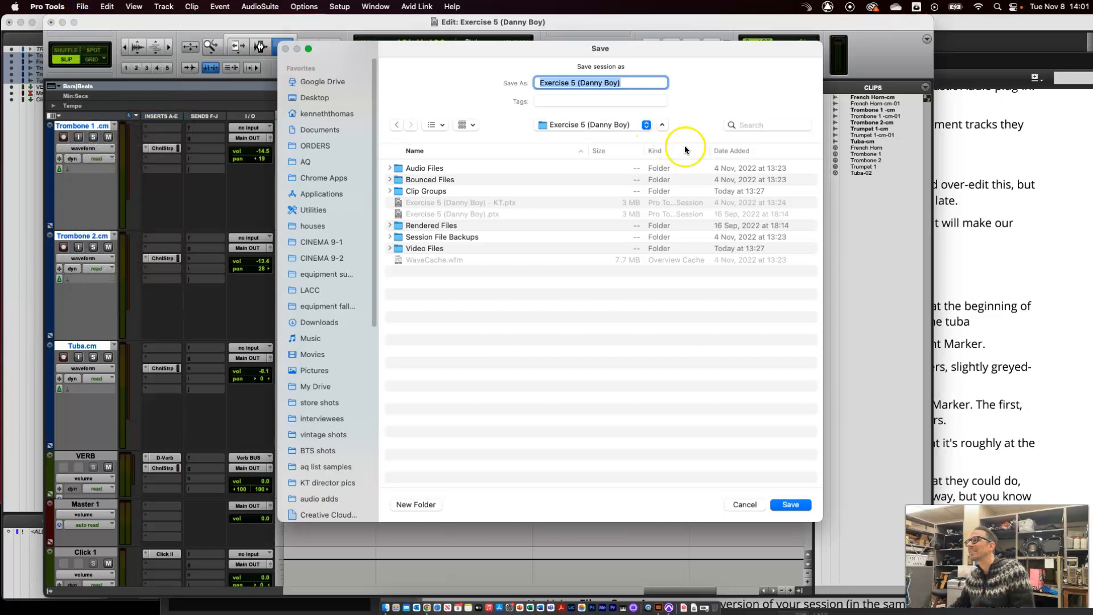
{"action": "left_click", "coordinate": [628, 87]}
{"action": "type", "text": "- KT0"}
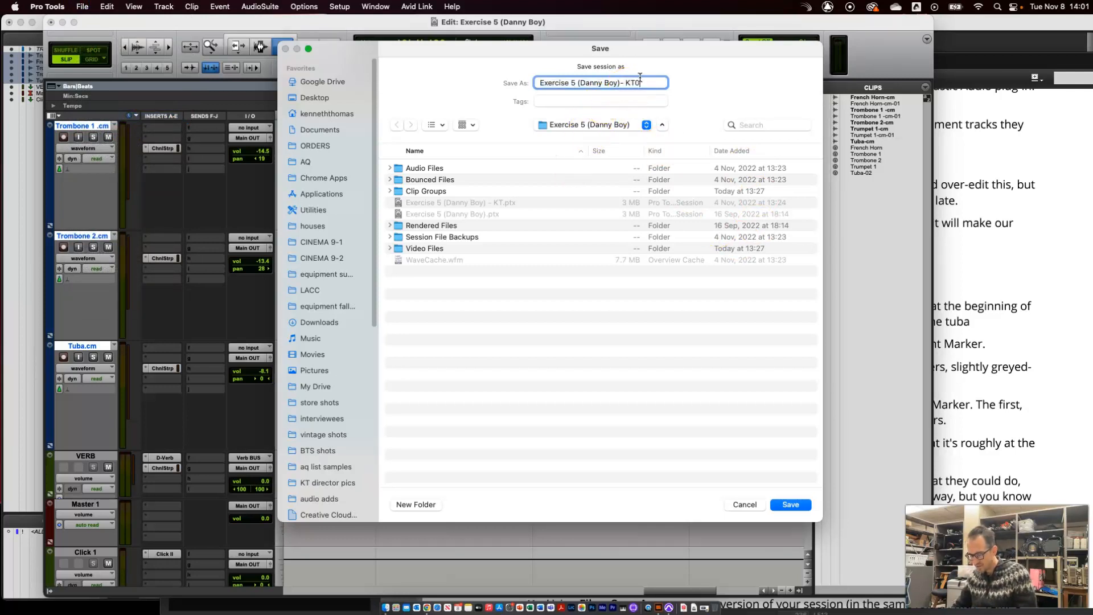
{"action": "type", "text": "2"}
{"action": "key", "text": "Return"}
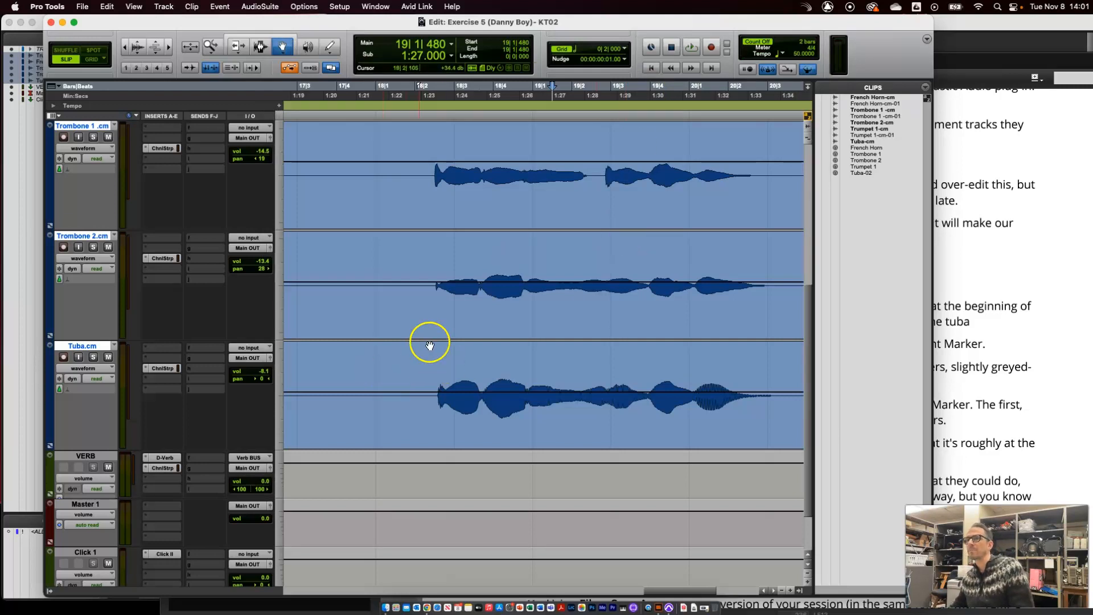
- Switch back to Adobe Digital Editions and read steps 4 to 10 on editing the Tuba.cm track
{"action": "left_click", "coordinate": [971, 397]}
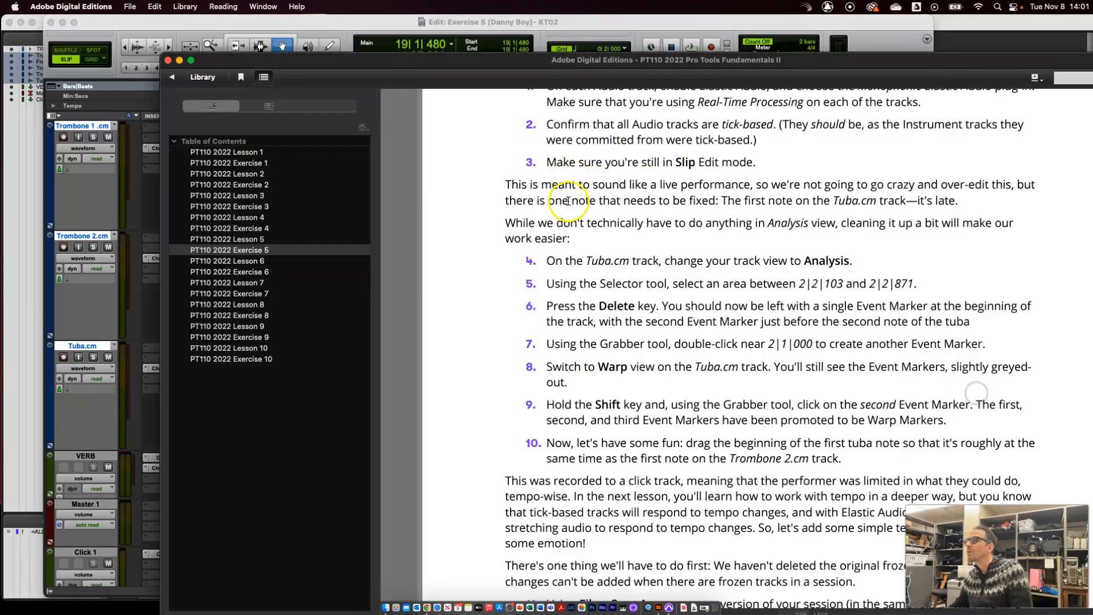
{"action": "scroll", "coordinate": [572, 225], "scroll_direction": "up", "scroll_amount": 2}
{"action": "scroll", "coordinate": [585, 246], "scroll_direction": "down", "scroll_amount": 4}
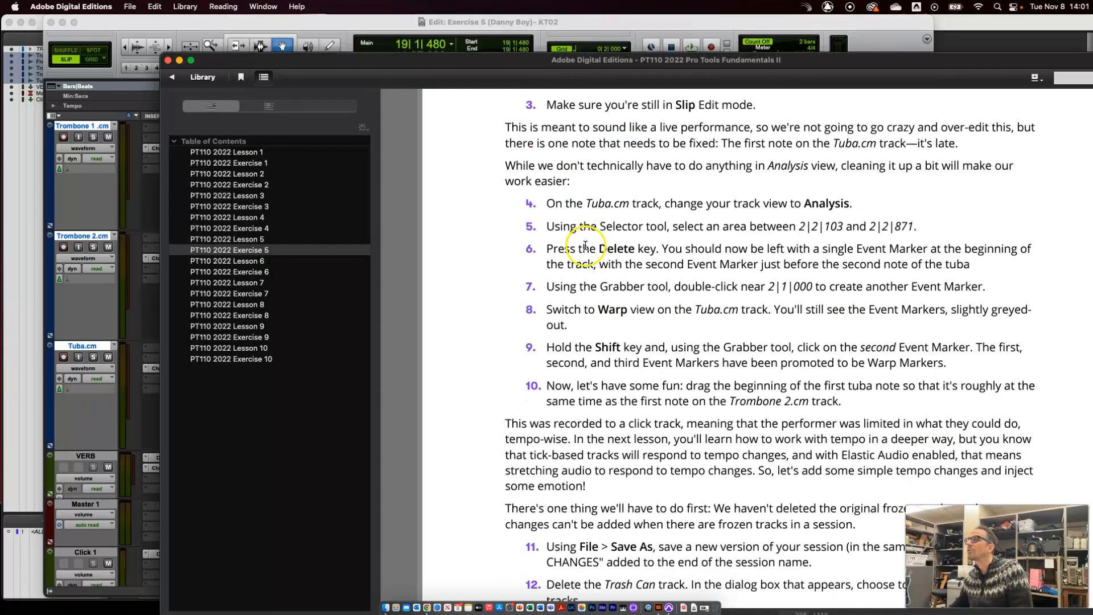
- In Pro Tools, enable Elastic Audio on the Tuba.cm track with the Monophonic plug-in
{"action": "left_click", "coordinate": [63, 314]}
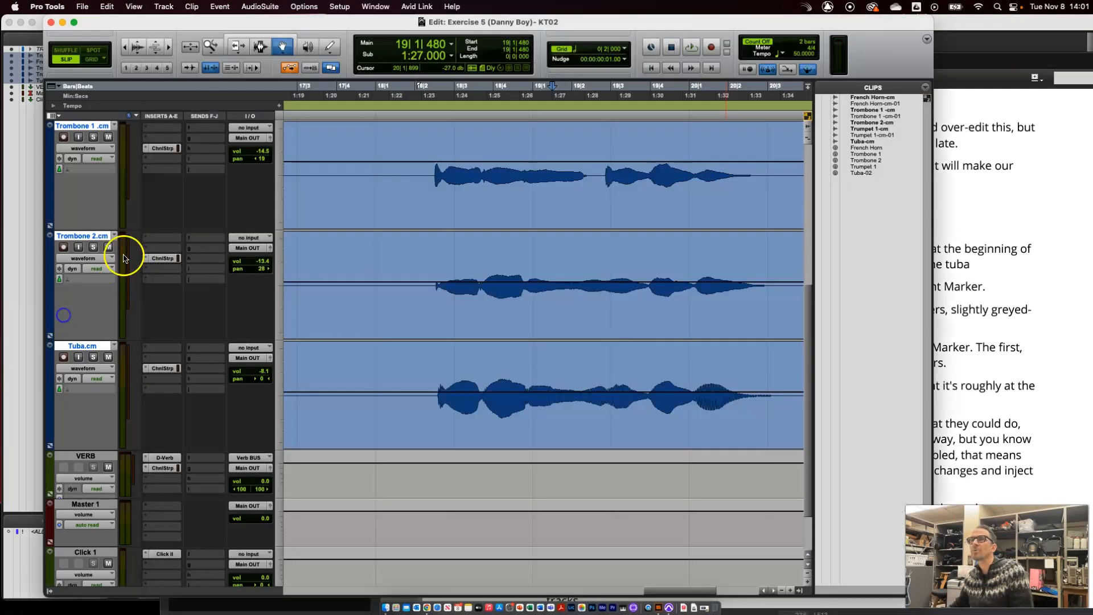
{"action": "scroll", "coordinate": [111, 370], "scroll_direction": "down", "scroll_amount": 3}
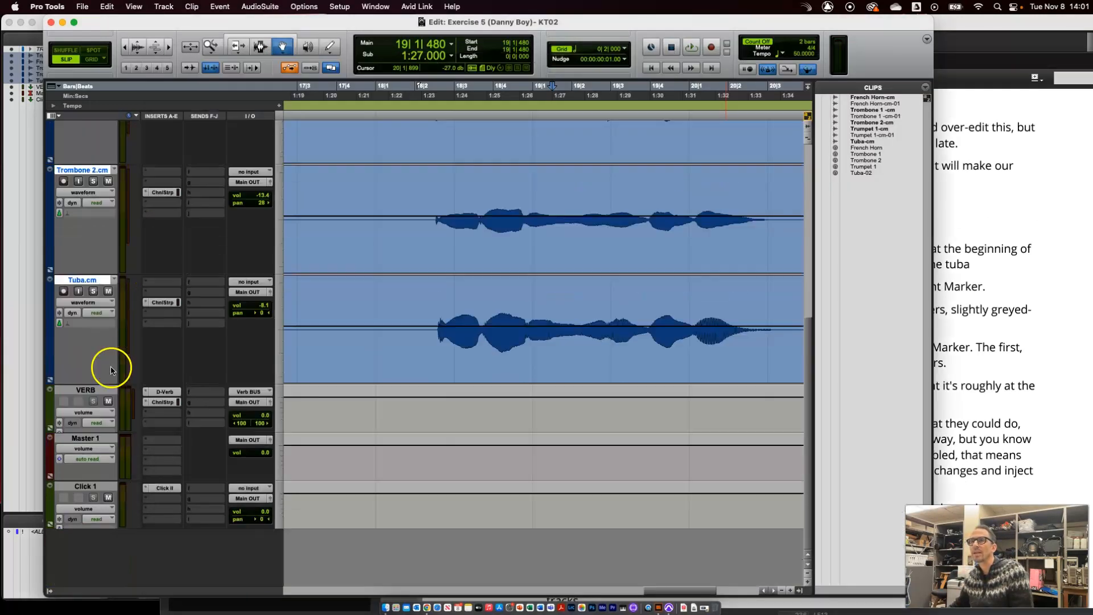
{"action": "left_click", "coordinate": [84, 303]}
{"action": "left_click", "coordinate": [85, 220]}
{"action": "left_click", "coordinate": [66, 325]}
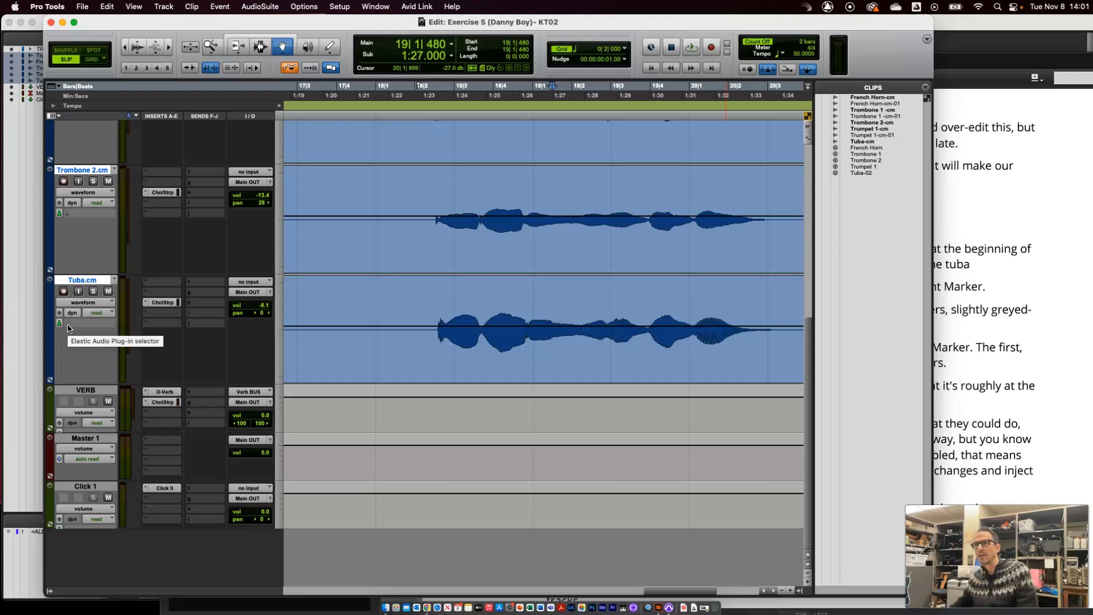
{"action": "left_click", "coordinate": [68, 328]}
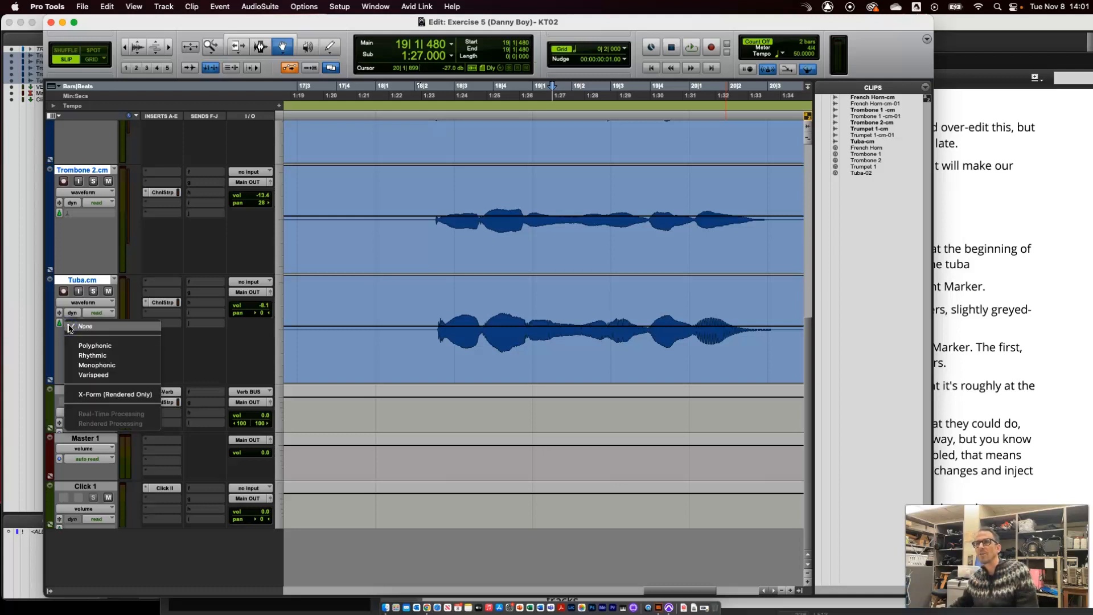
{"action": "left_click", "coordinate": [136, 367]}
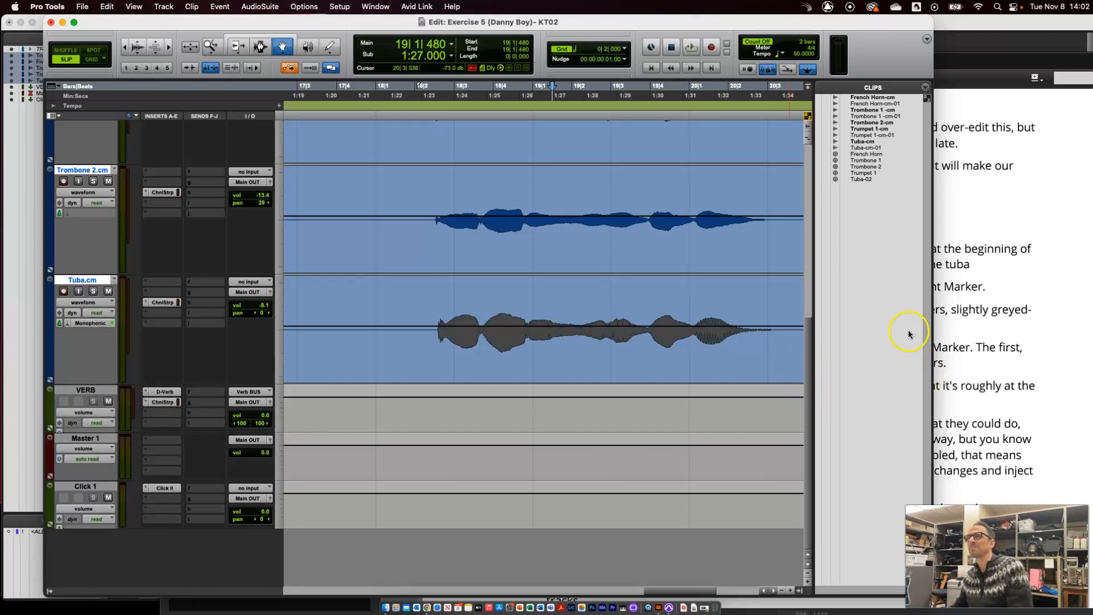
- Check step 4 in the instructions and set the Tuba.cm track view in Pro Tools to Analysis
{"action": "left_click", "coordinate": [975, 392]}
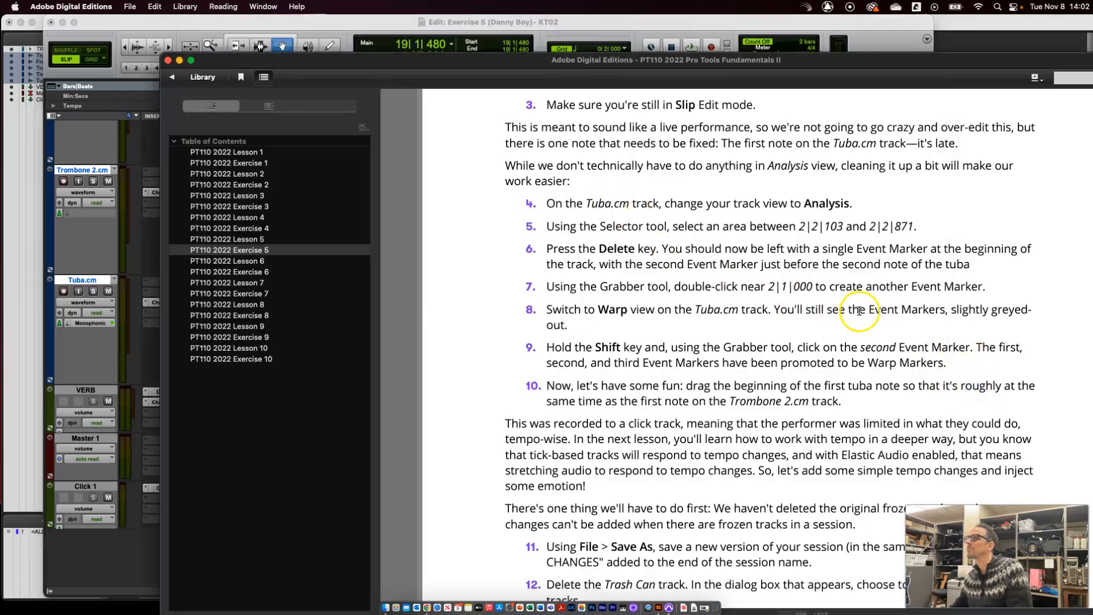
{"action": "left_click", "coordinate": [138, 315]}
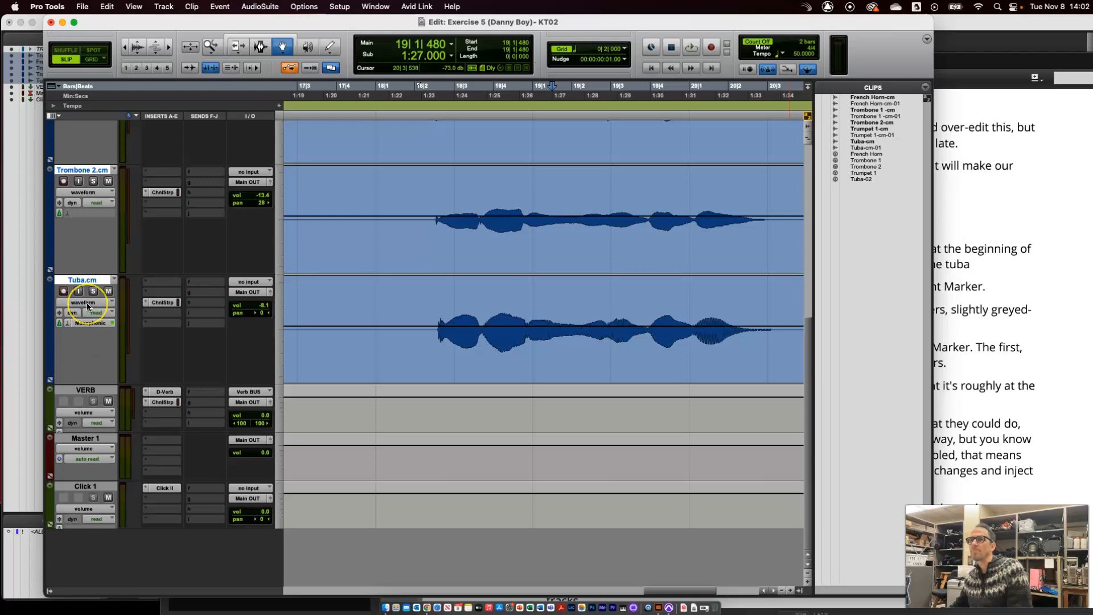
{"action": "left_click_drag", "start_coordinate": [87, 302], "coordinate": [100, 291]}
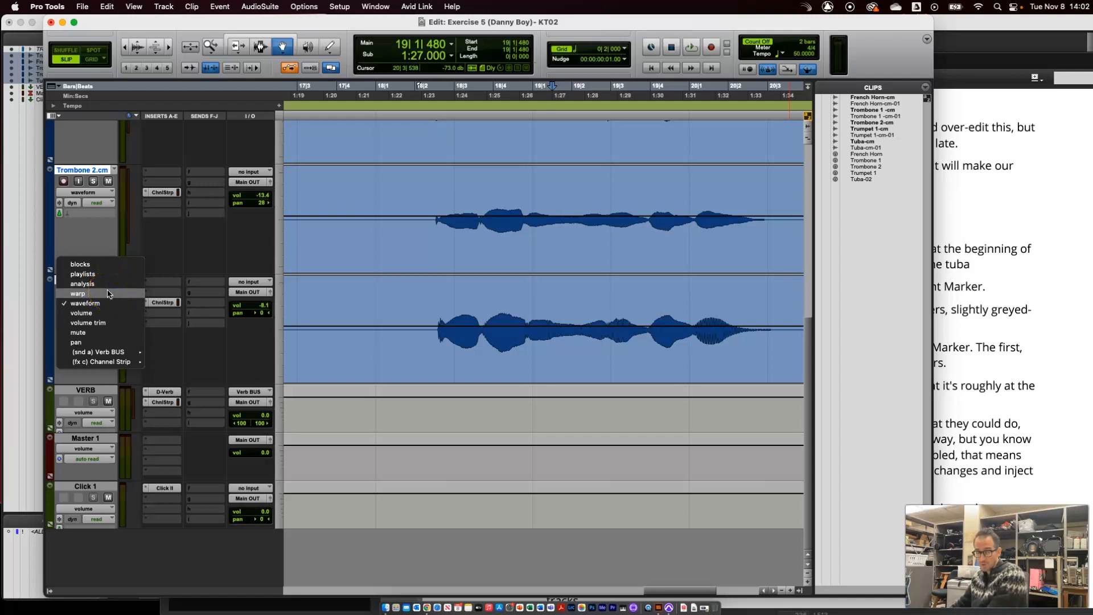
{"action": "left_click", "coordinate": [111, 285]}
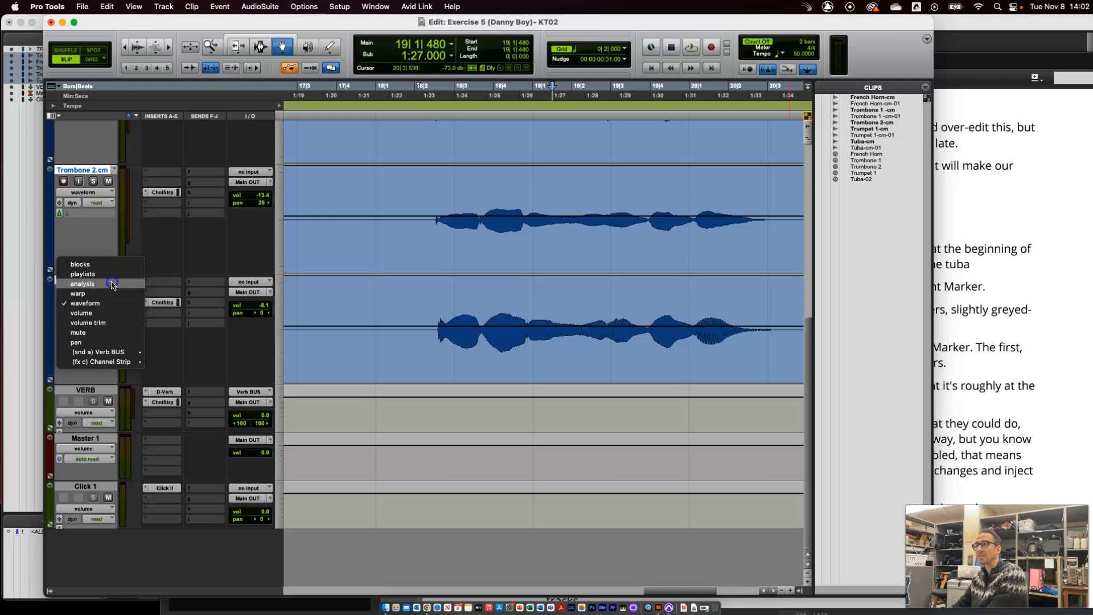
{"action": "left_click", "coordinate": [111, 284]}
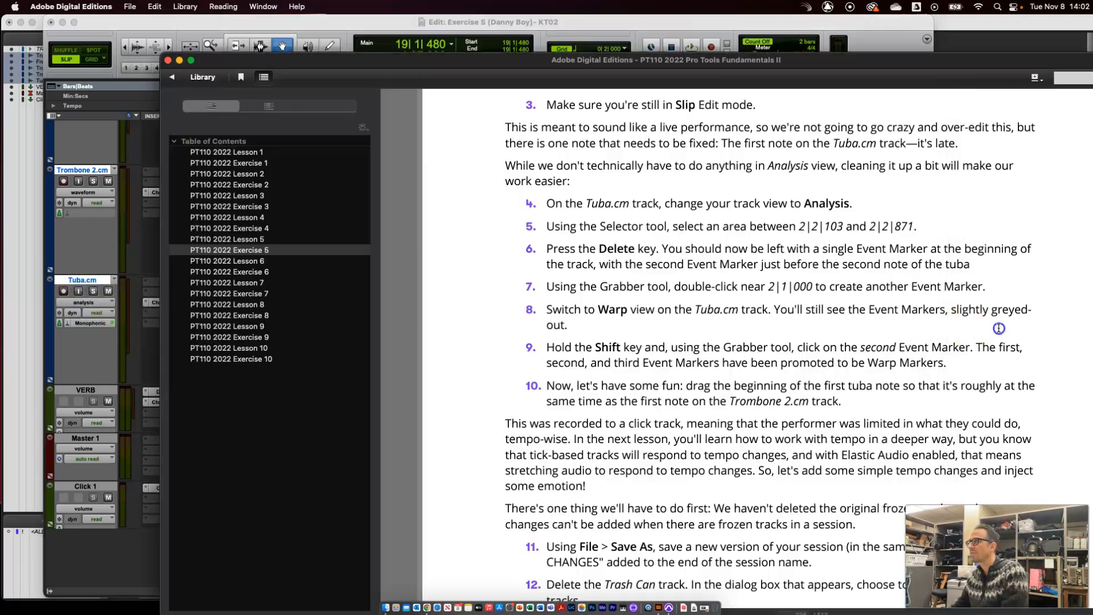
- Switch to Adobe Digital Editions, review steps 5 to 10 on editing the Tuba.cm track, and return to Pro Tools
{"action": "left_click", "coordinate": [997, 327]}
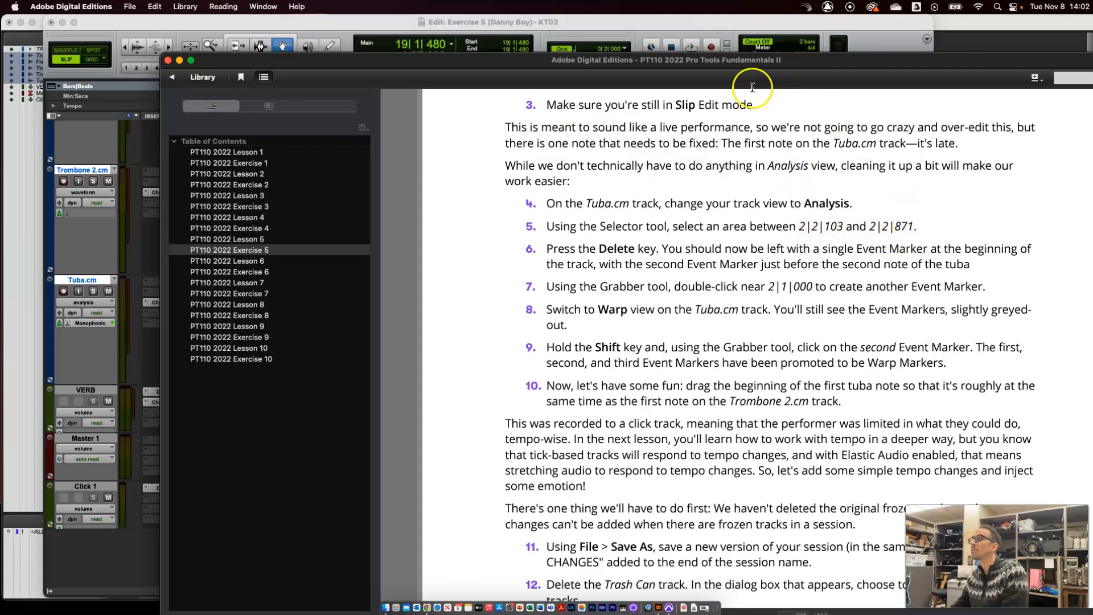
{"action": "left_click", "coordinate": [263, 21]}
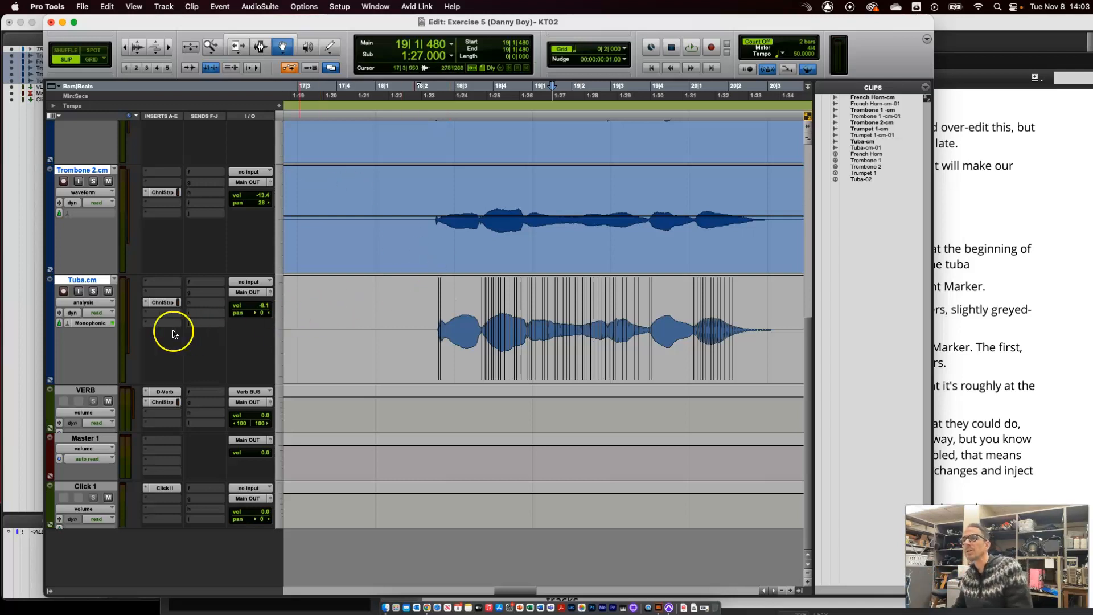
- Try moving the Tuba.cm audio slightly earlier in Warp view, undo the move and return the track to Analysis view
{"action": "left_click", "coordinate": [95, 303]}
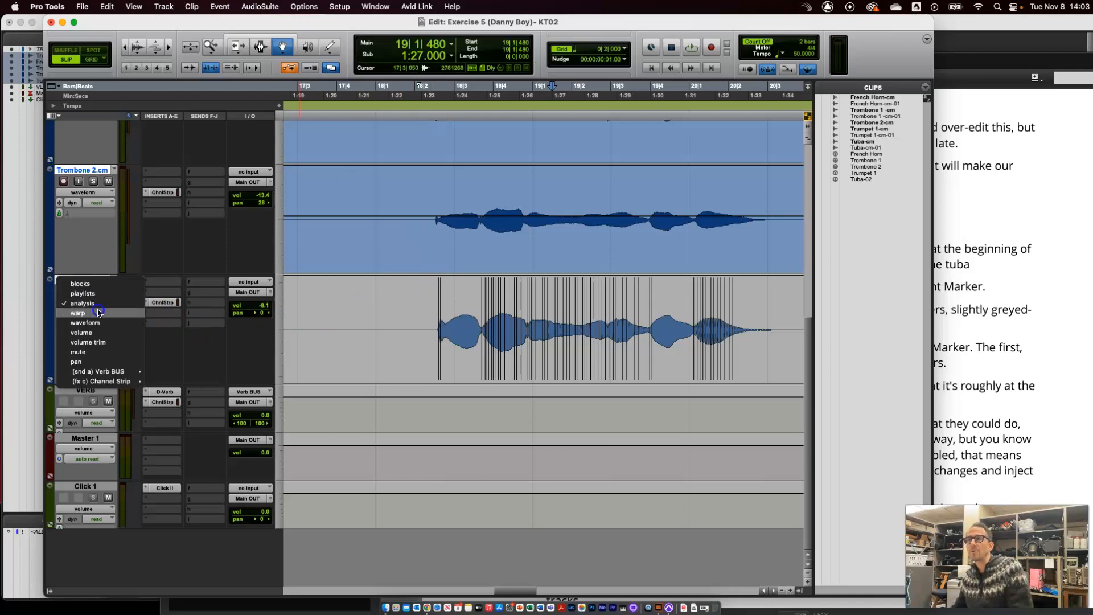
{"action": "left_click", "coordinate": [98, 313]}
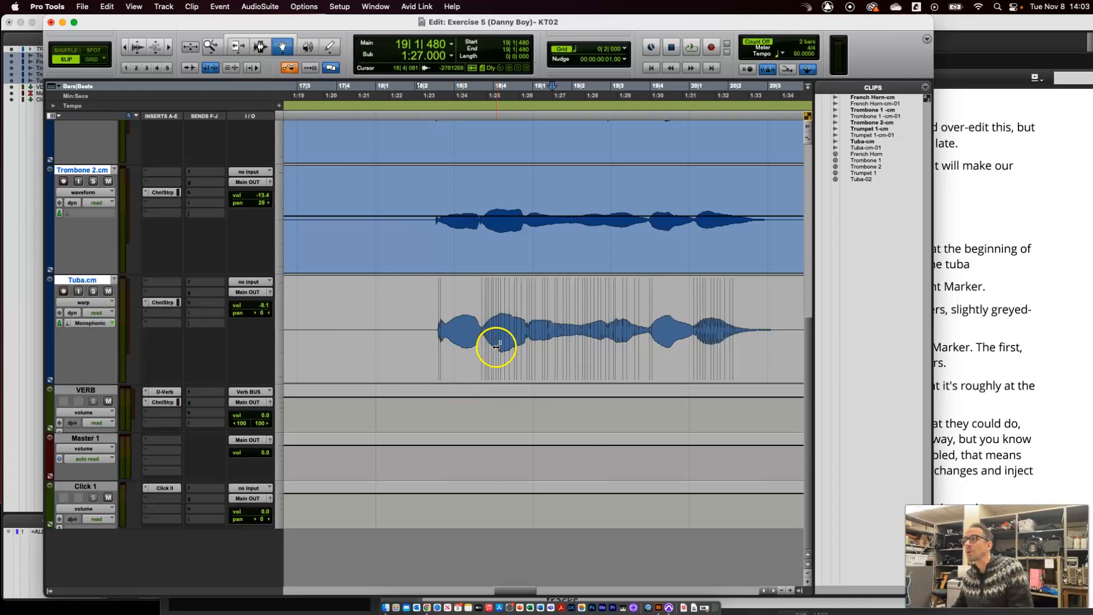
{"action": "left_click_drag", "start_coordinate": [480, 357], "coordinate": [475, 359]}
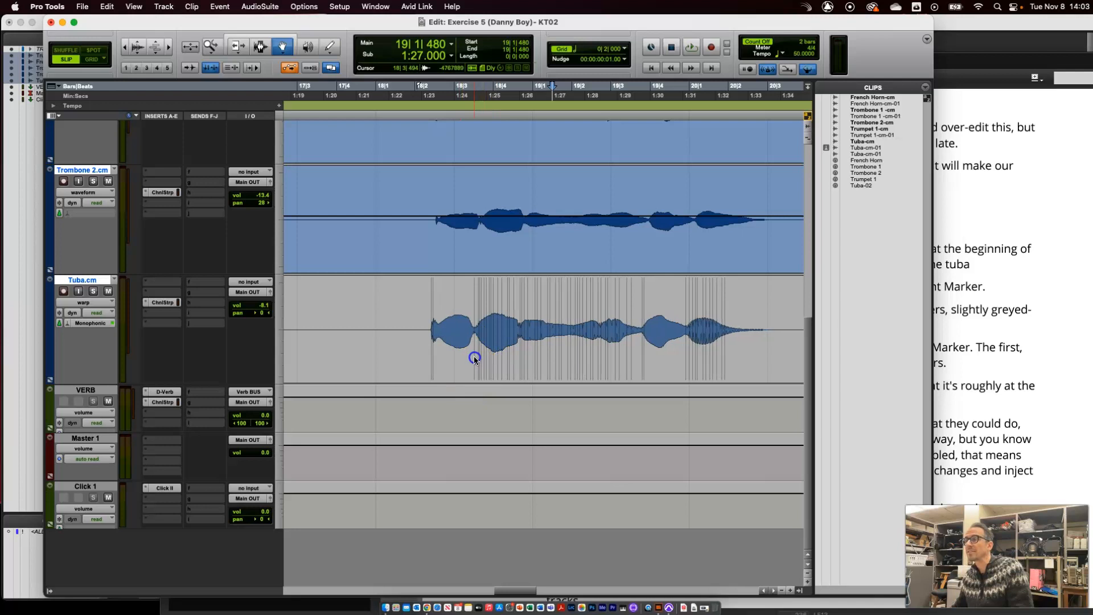
{"action": "key", "text": "super+z"}
{"action": "left_click", "coordinate": [94, 304]}
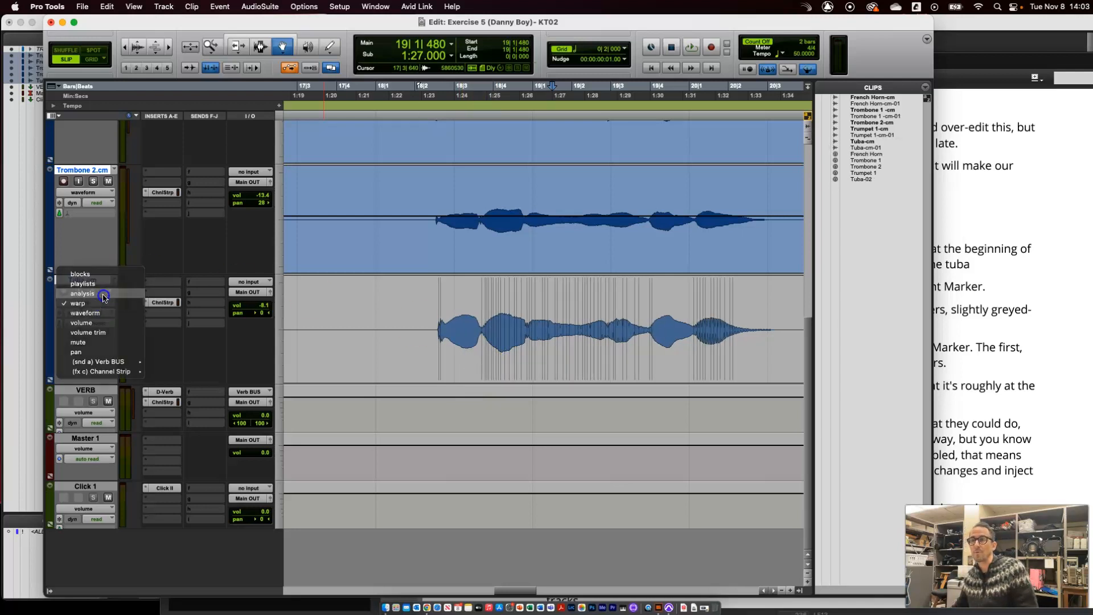
{"action": "left_click", "coordinate": [96, 294]}
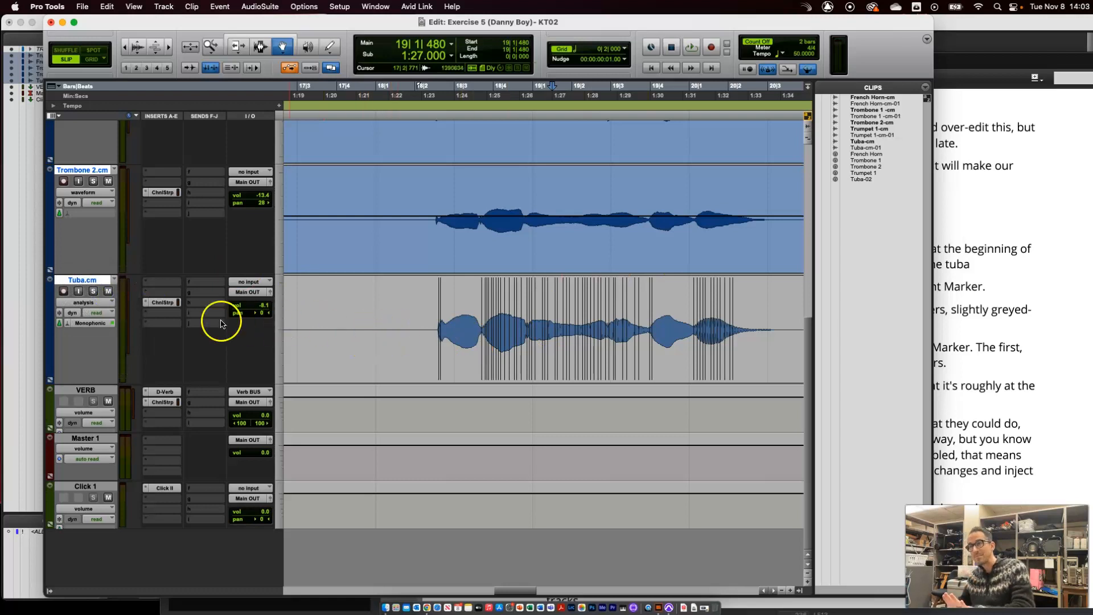
- Switch to Adobe Digital Editions and check the selection start and end positions given in step 5
{"action": "left_click", "coordinate": [76, 304]}
{"action": "left_click", "coordinate": [94, 304]}
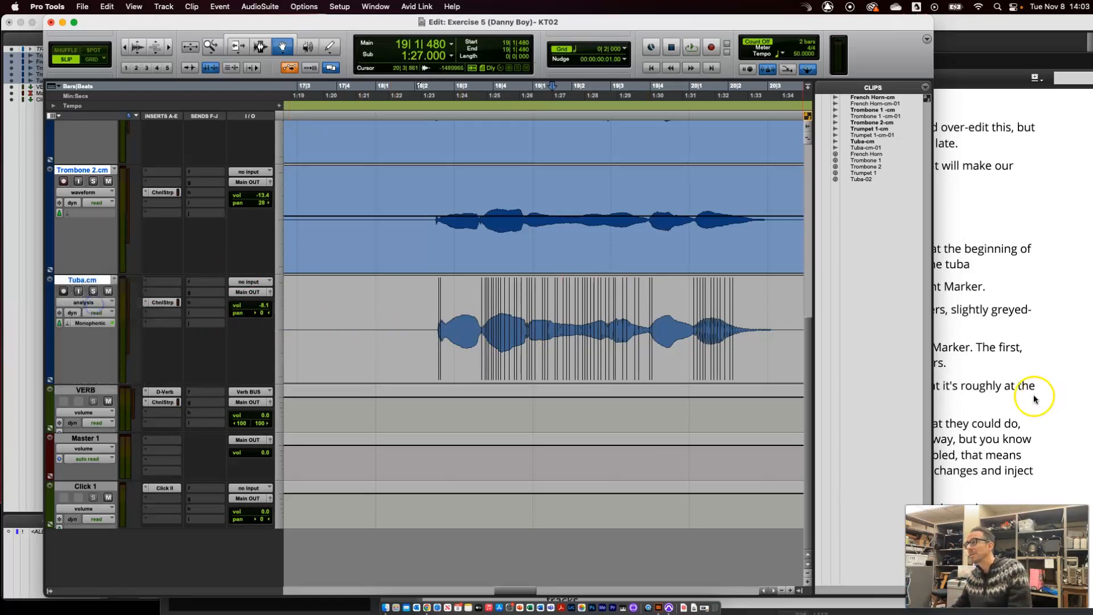
{"action": "left_click", "coordinate": [1031, 394]}
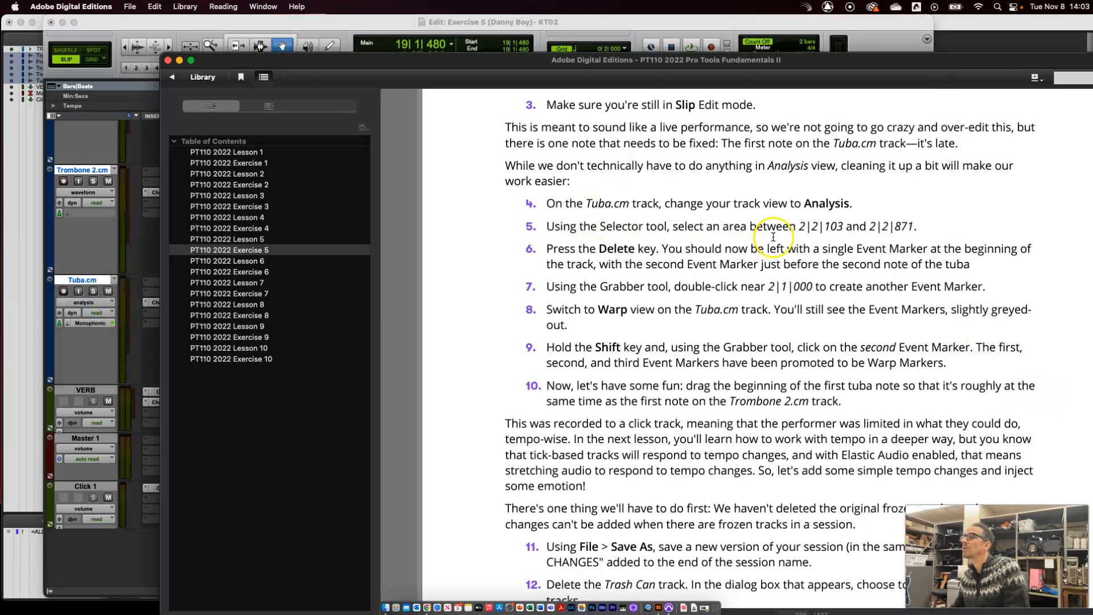
{"action": "mouse_move", "coordinate": [799, 228]}
{"action": "left_mouse_down"}
{"action": "mouse_move", "coordinate": [827, 225]}
{"action": "mouse_move", "coordinate": [799, 218]}
{"action": "left_mouse_up"}
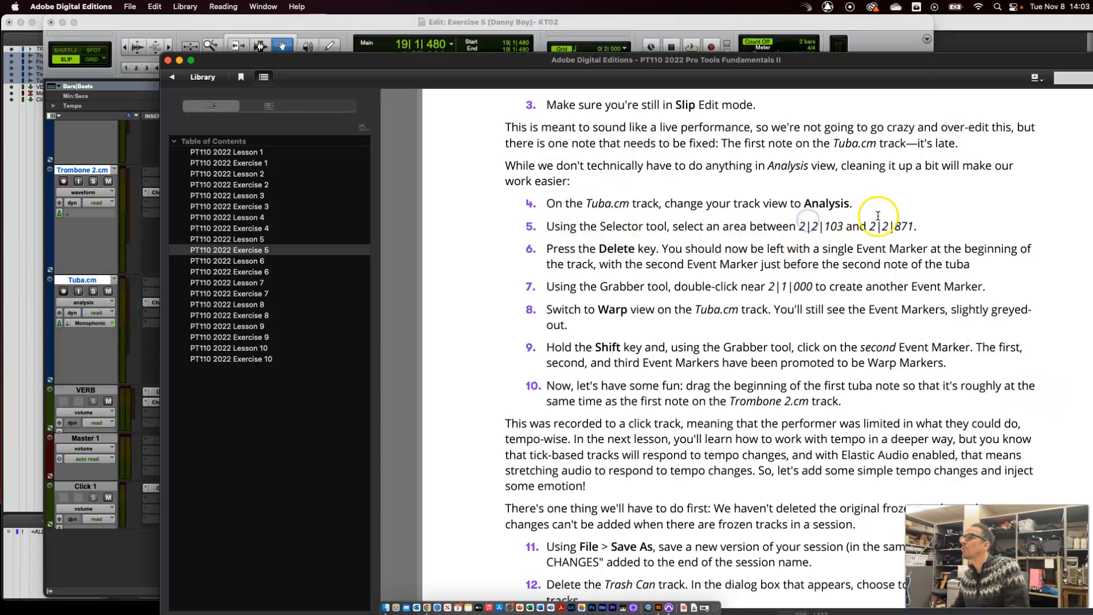
- In Pro Tools, locate the edit cursor at 2|2|103 and enlarge the timeline around the first tuba note
{"action": "left_click", "coordinate": [340, 35]}
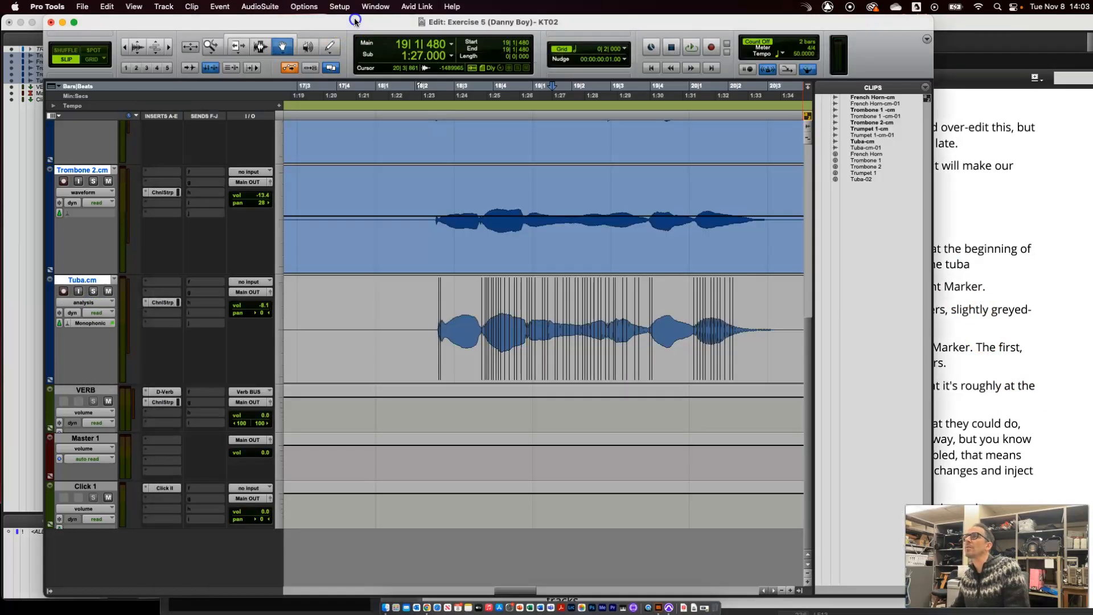
{"action": "left_click", "coordinate": [403, 42]}
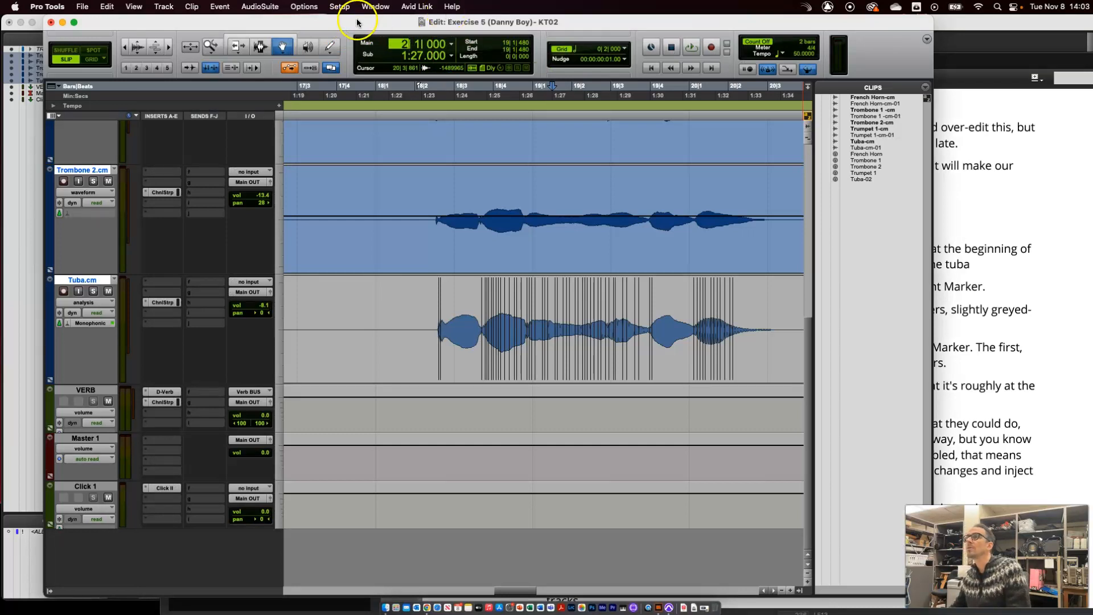
{"action": "left_click_drag", "start_coordinate": [357, 23], "coordinate": [332, 48]}
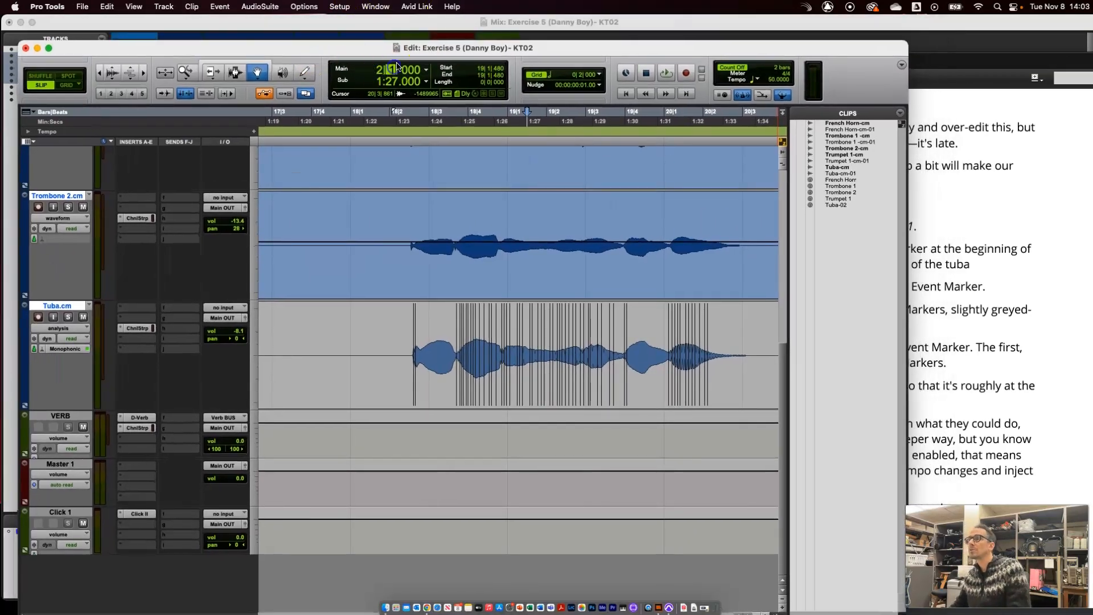
{"action": "left_click", "coordinate": [411, 69]}
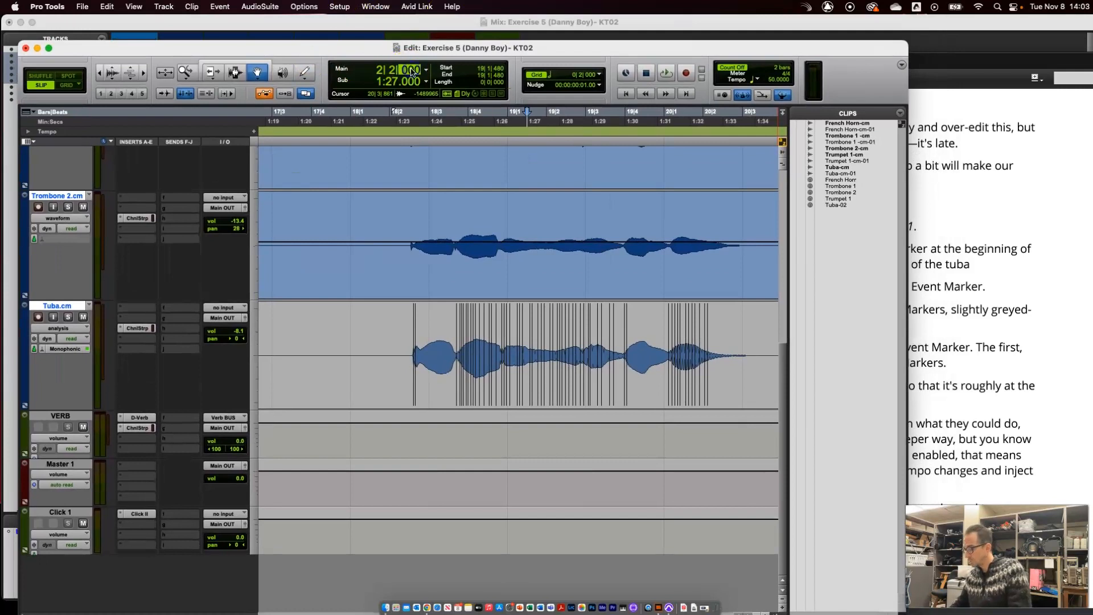
{"action": "key", "text": "Return"}
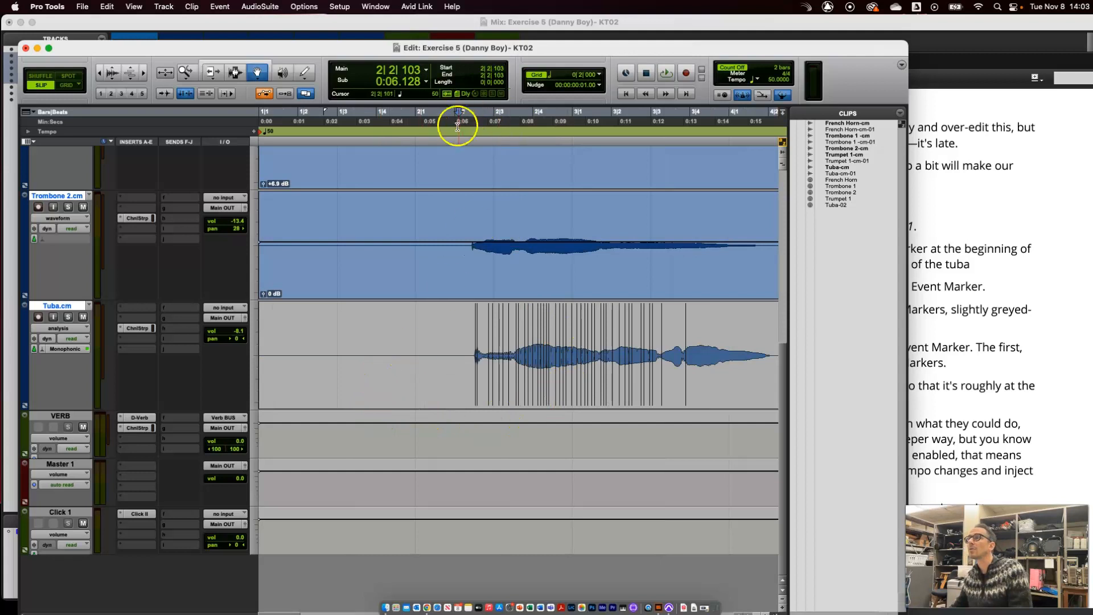
{"action": "key", "text": "super+bracketright"}
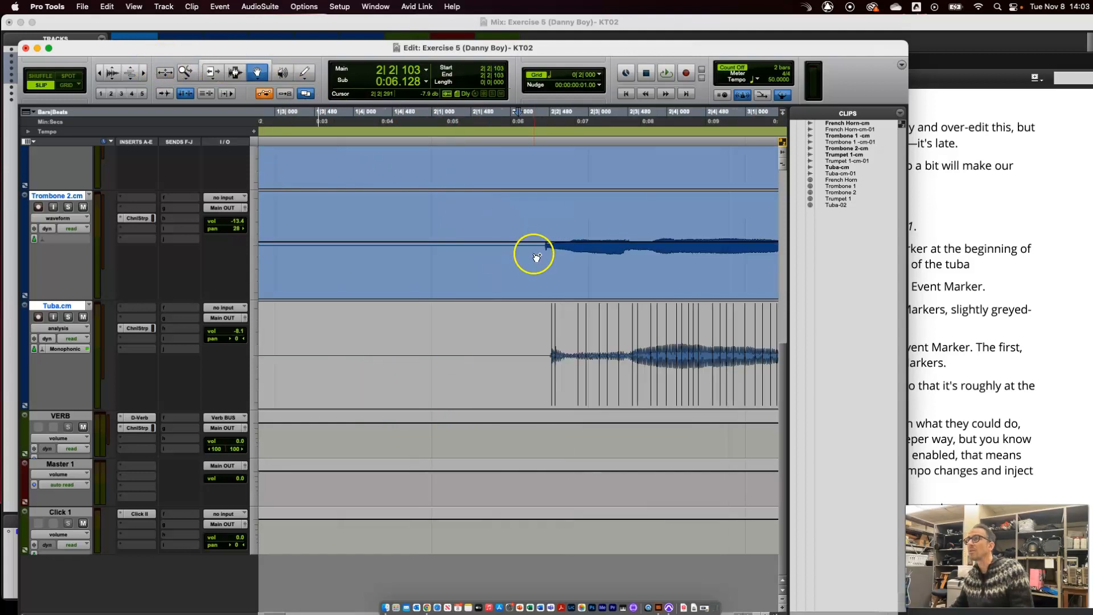
{"action": "key", "text": "super+bracketright"}
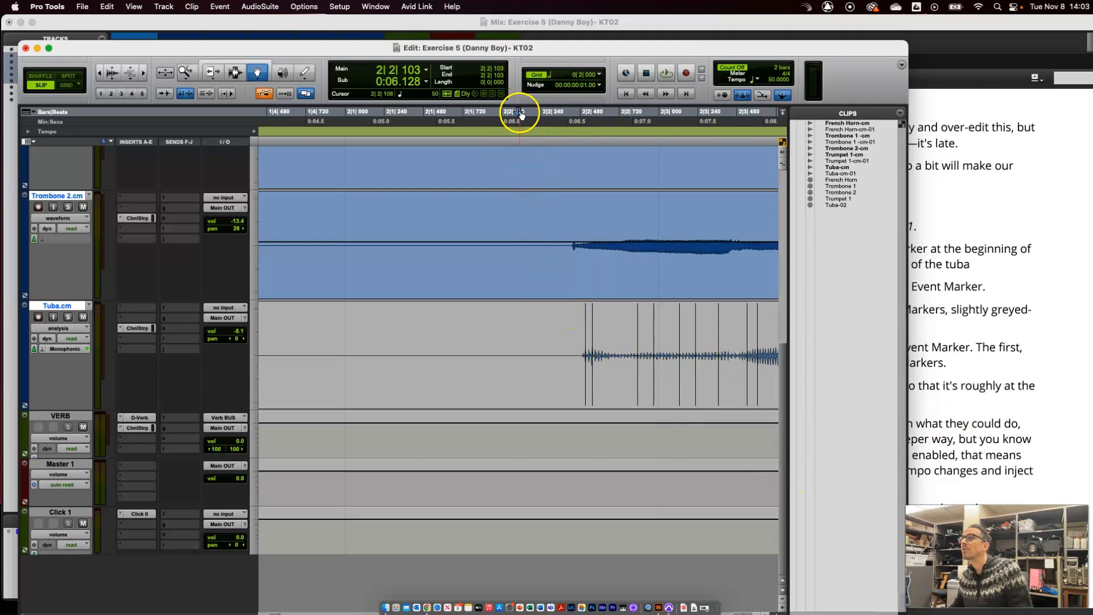
- Recheck step 5, and in Pro Tools delete the Tuba.cm Event Markers within a Selector range from about 2|2|105 to 2|2|870
{"action": "left_click", "coordinate": [914, 370]}
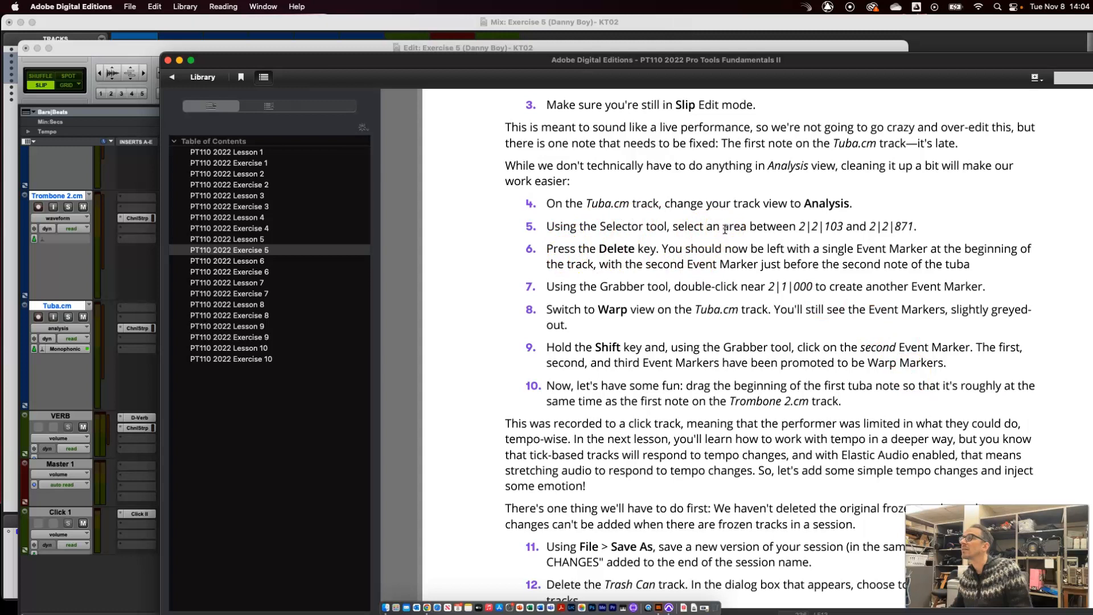
{"action": "left_click", "coordinate": [295, 47]}
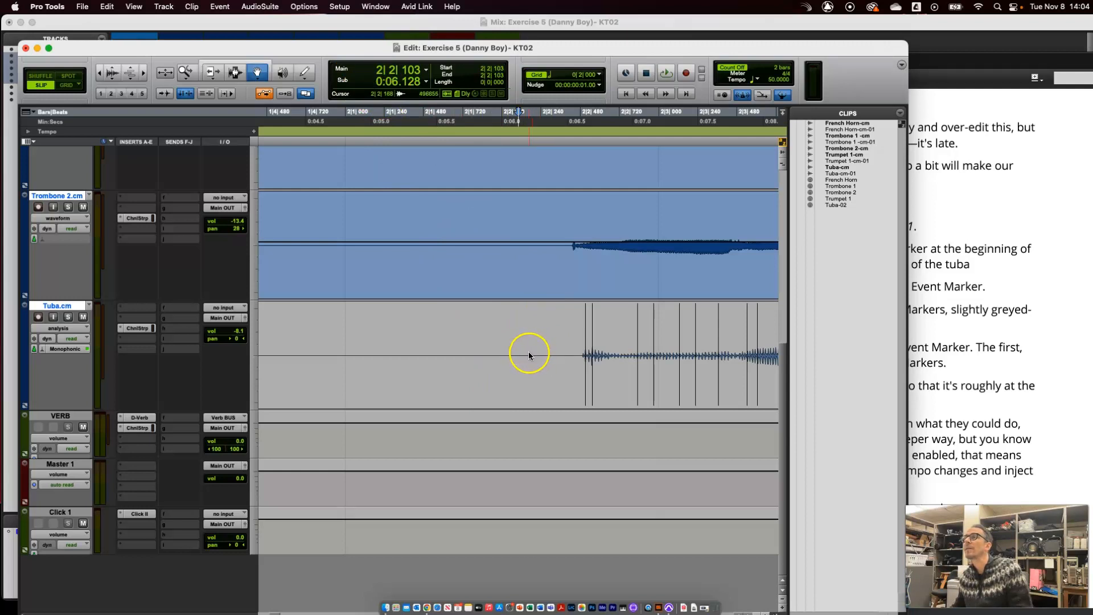
{"action": "left_click", "coordinate": [235, 73]}
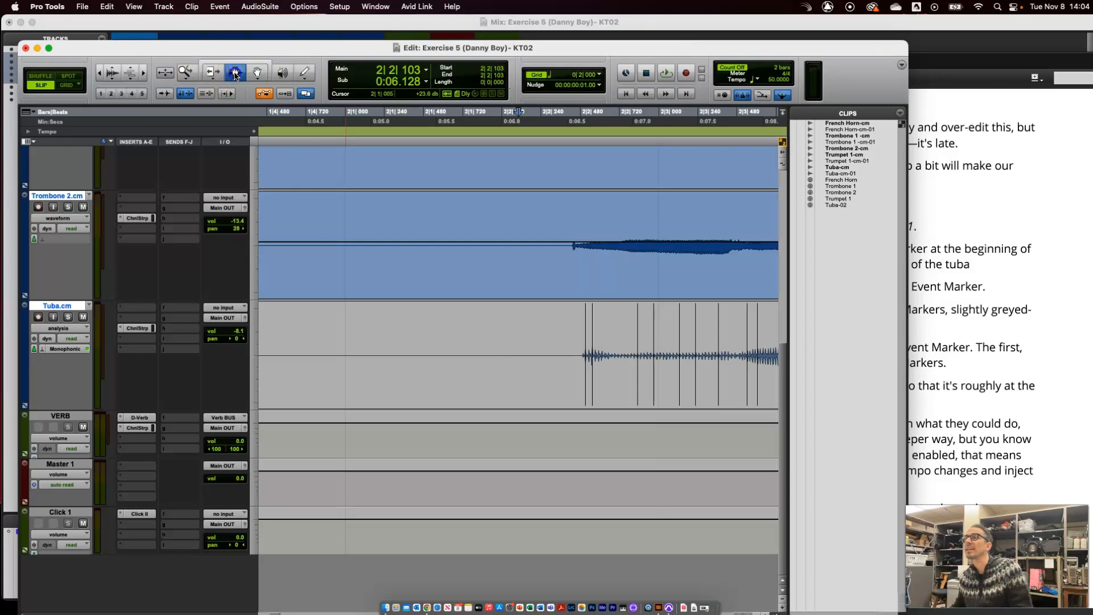
{"action": "left_click", "coordinate": [519, 354]}
{"action": "left_click_drag", "start_coordinate": [519, 355], "coordinate": [645, 353]}
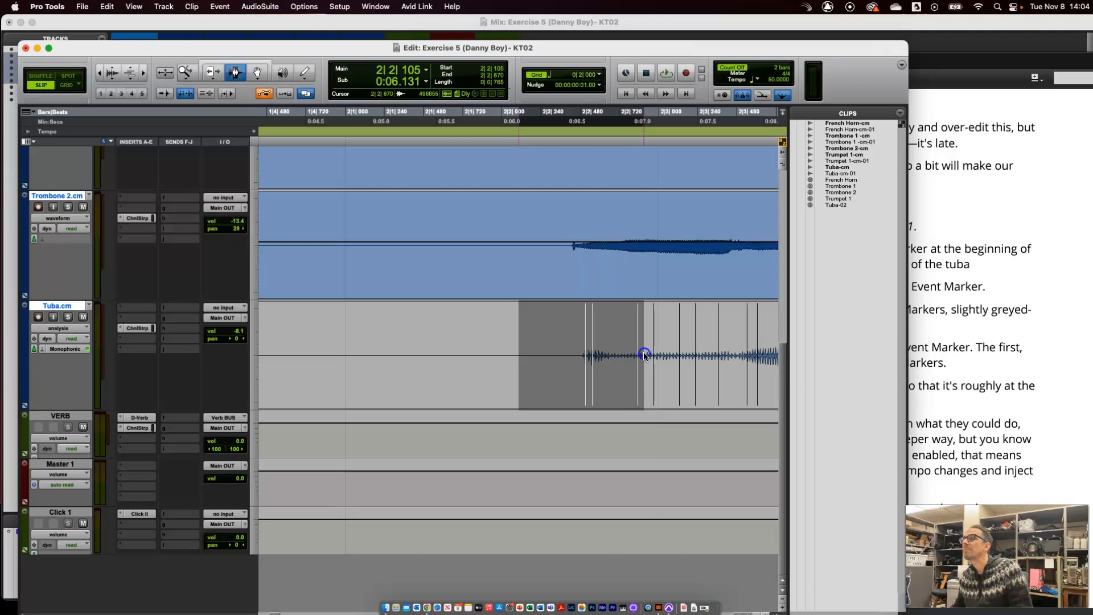
{"action": "left_click_drag", "start_coordinate": [644, 355], "coordinate": [644, 355]}
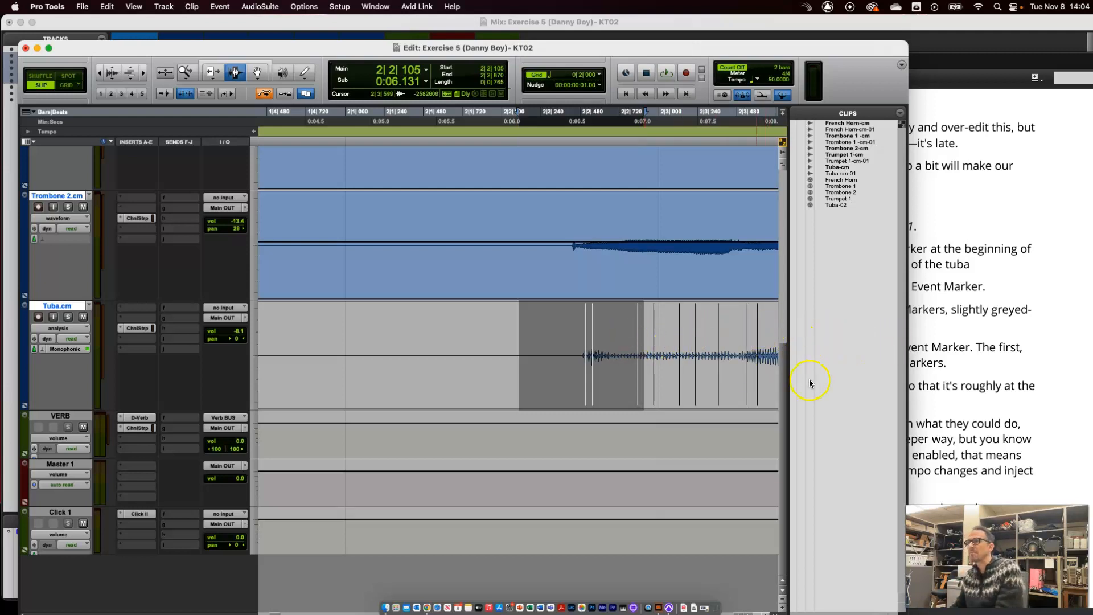
{"action": "key", "text": "Delete"}
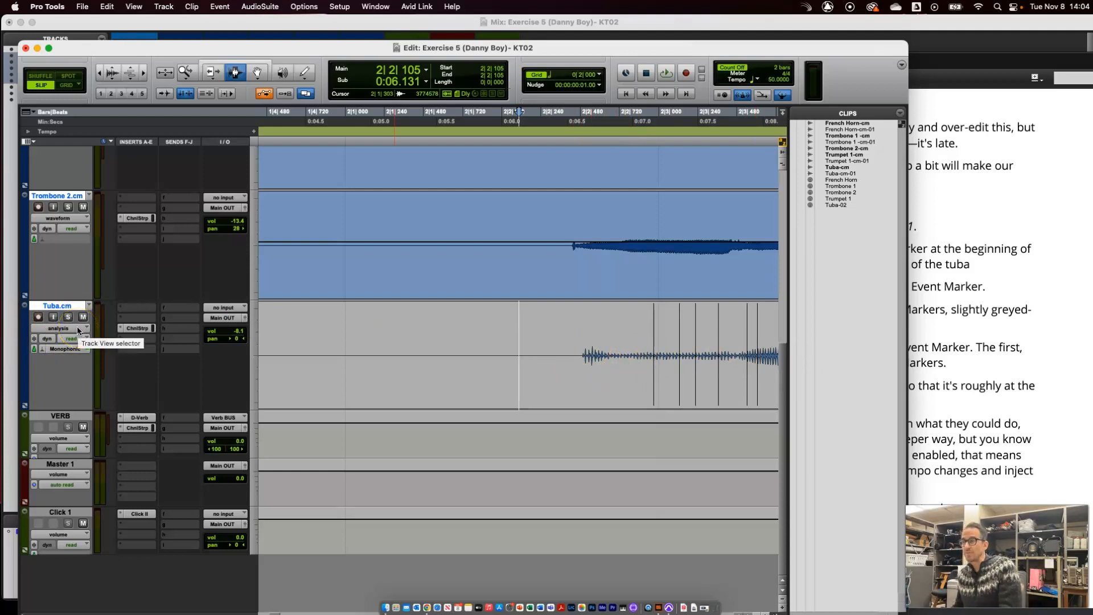
- Try deleting the Event Markers from about 2|2|793 to 2|3|672 on Tuba.cm, and undo that deletion
{"action": "left_click_drag", "start_coordinate": [631, 325], "coordinate": [770, 335]}
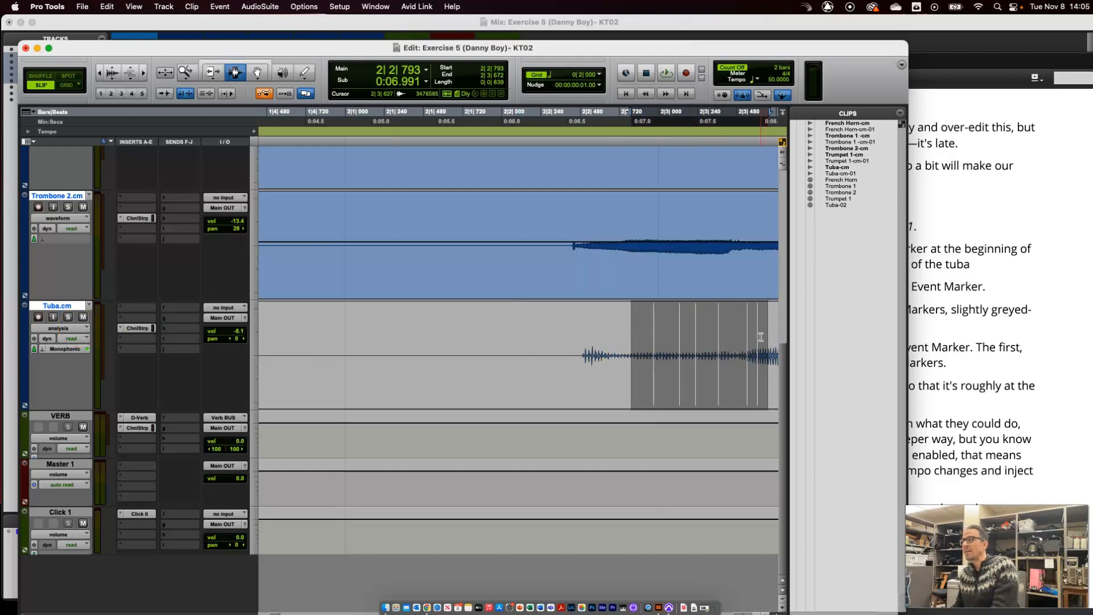
{"action": "left_click", "coordinate": [752, 338]}
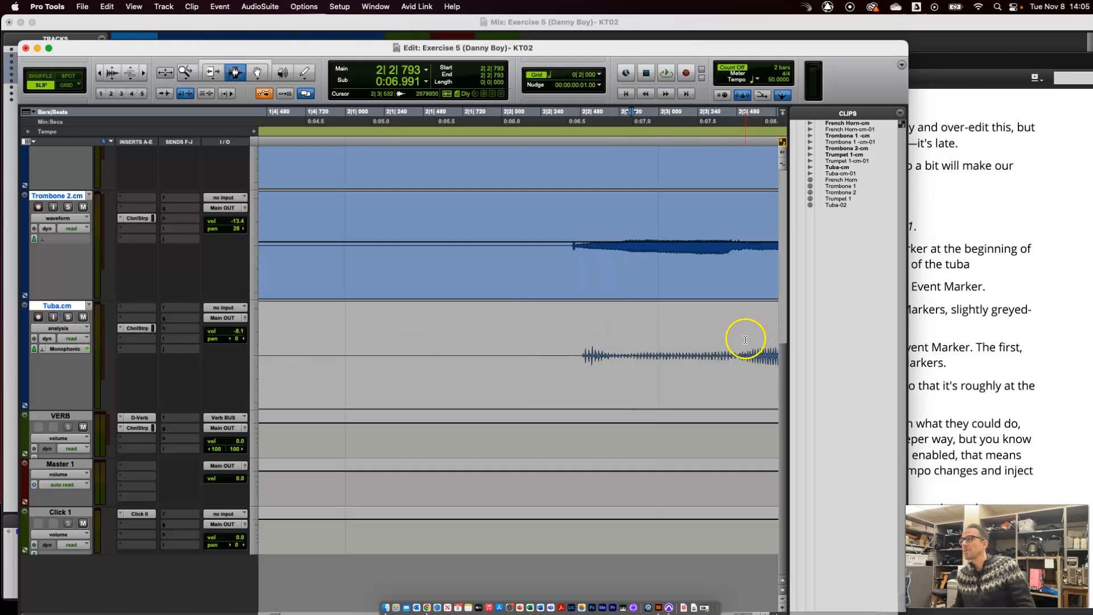
{"action": "key", "text": "super+z"}
{"action": "left_click", "coordinate": [598, 331]}
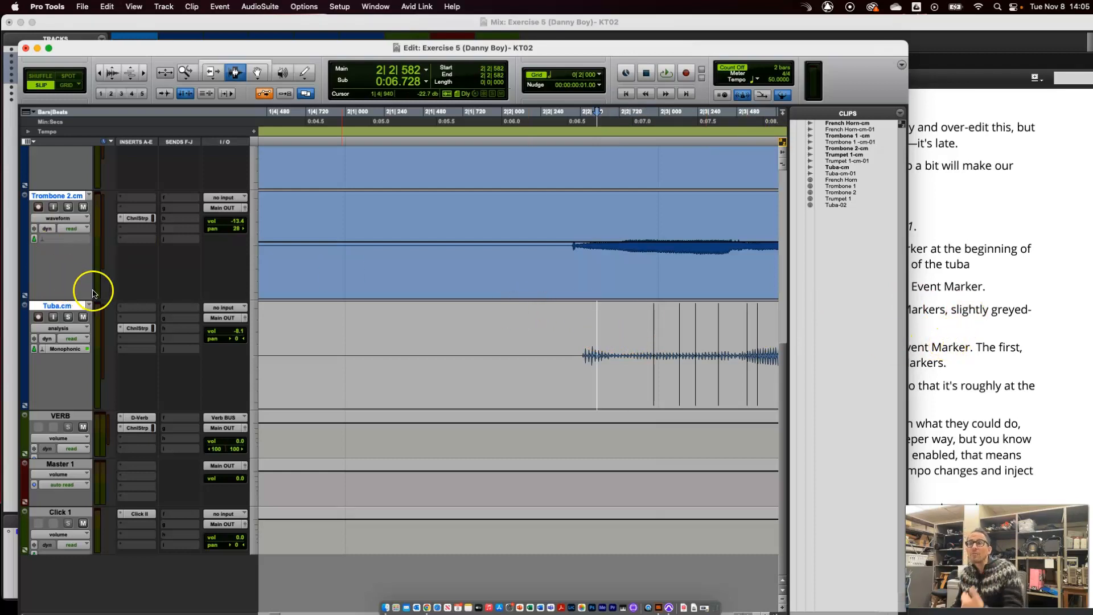
- Switch the Tuba.cm track to Volume view and select a range of its volume automation starting at about 2|1|433
{"action": "left_click", "coordinate": [58, 329]}
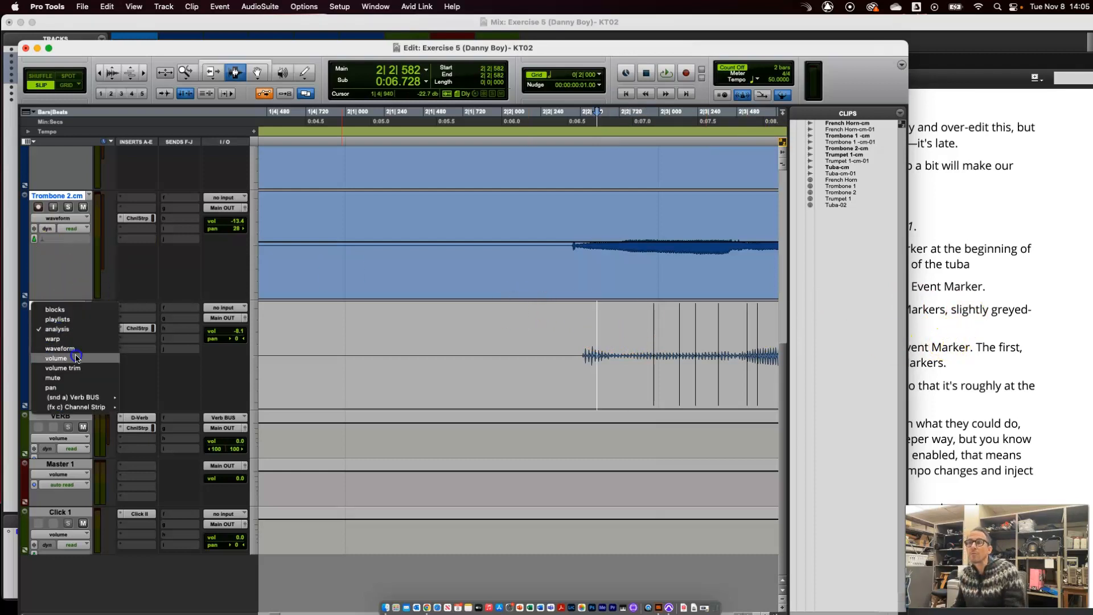
{"action": "left_click", "coordinate": [56, 358]}
{"action": "left_click_drag", "start_coordinate": [416, 328], "coordinate": [643, 340]}
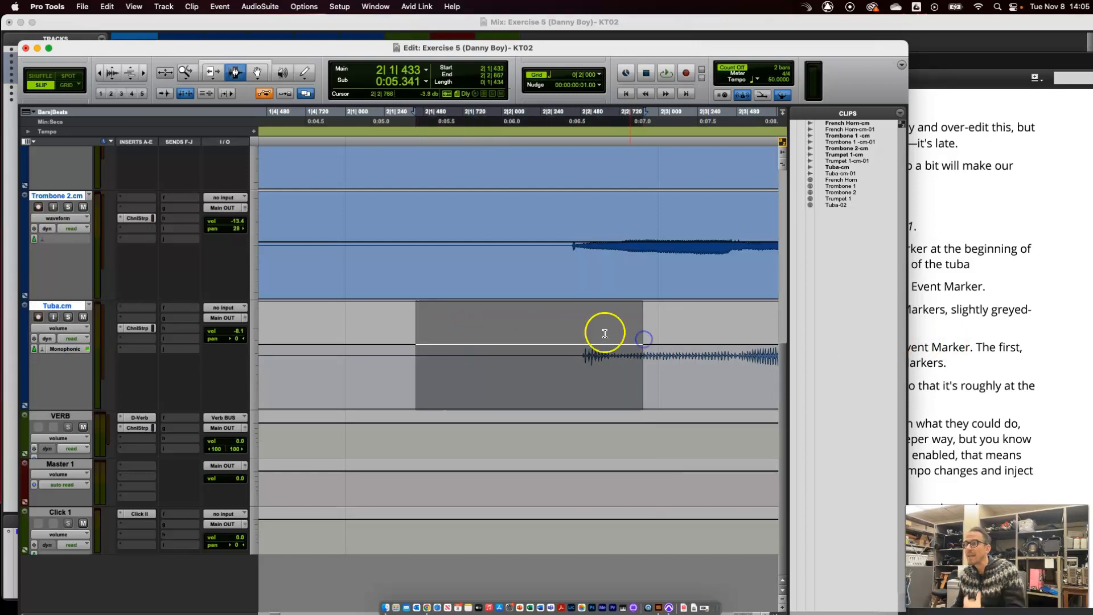
- Try deleting Tuba.cm audio from about 2|2|417 to 2|3|528 in Waveform view, undo it and return to Analysis view
{"action": "left_click", "coordinate": [71, 322]}
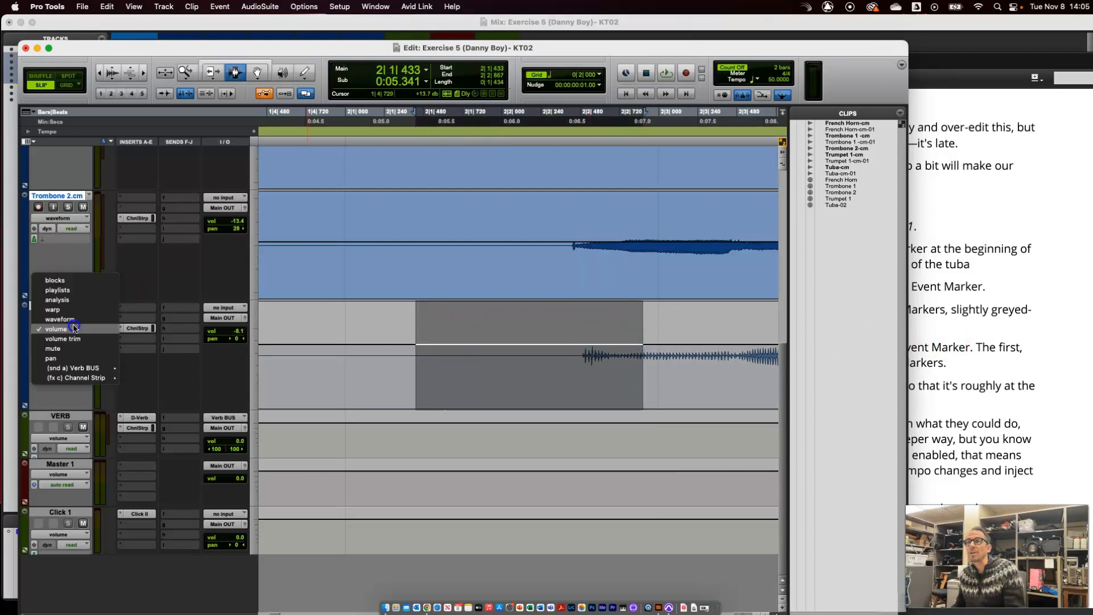
{"action": "left_click", "coordinate": [63, 315]}
{"action": "left_click", "coordinate": [578, 360]}
{"action": "left_click_drag", "start_coordinate": [570, 336], "coordinate": [745, 345]}
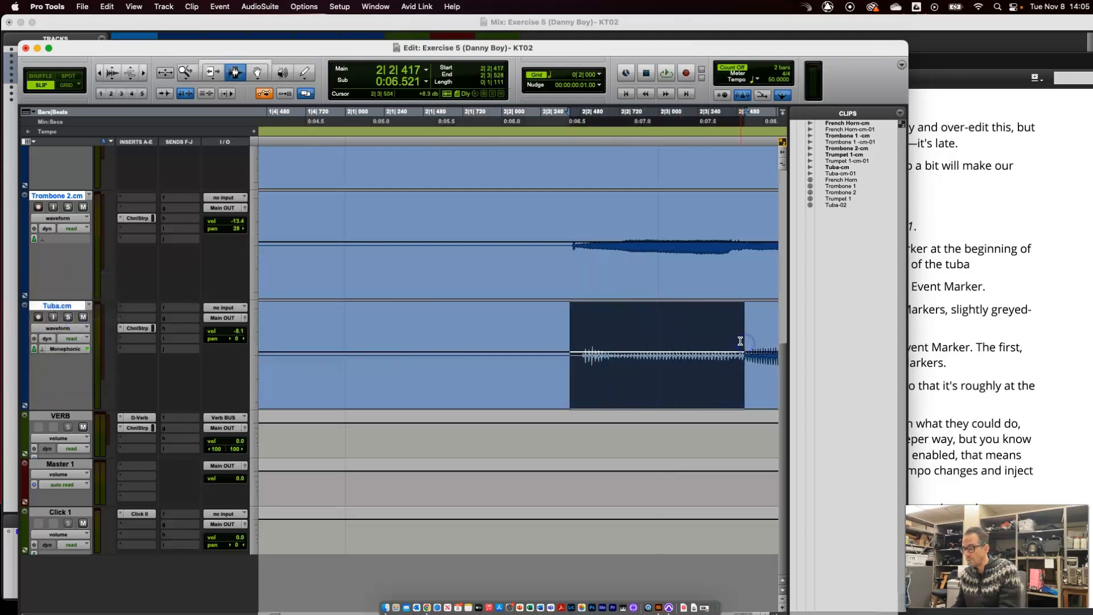
{"action": "key", "text": "Delete"}
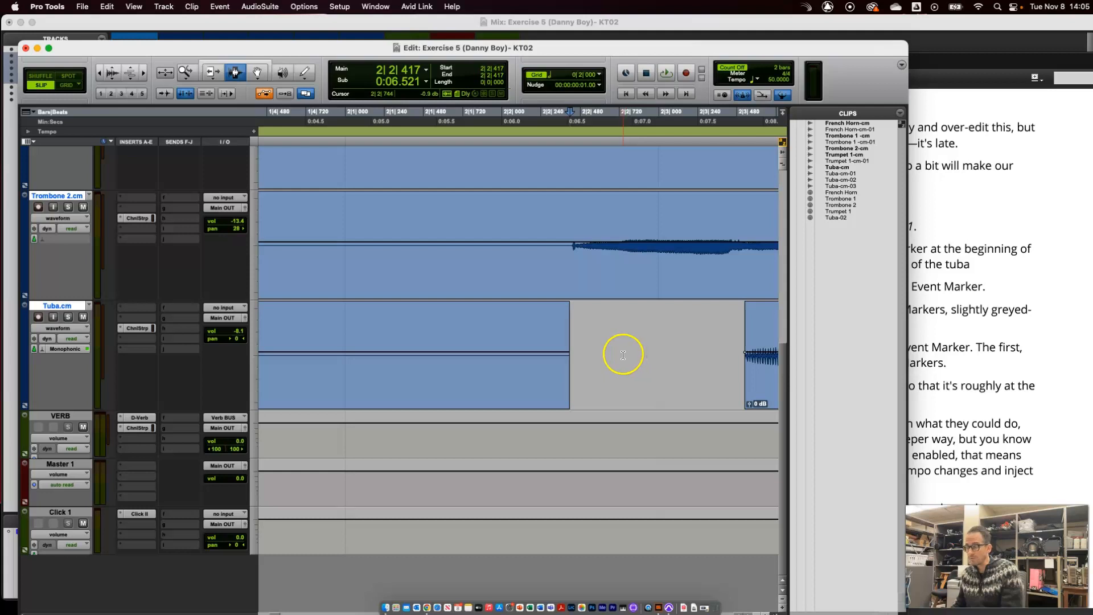
{"action": "key", "text": "super+z"}
{"action": "left_click", "coordinate": [51, 328]}
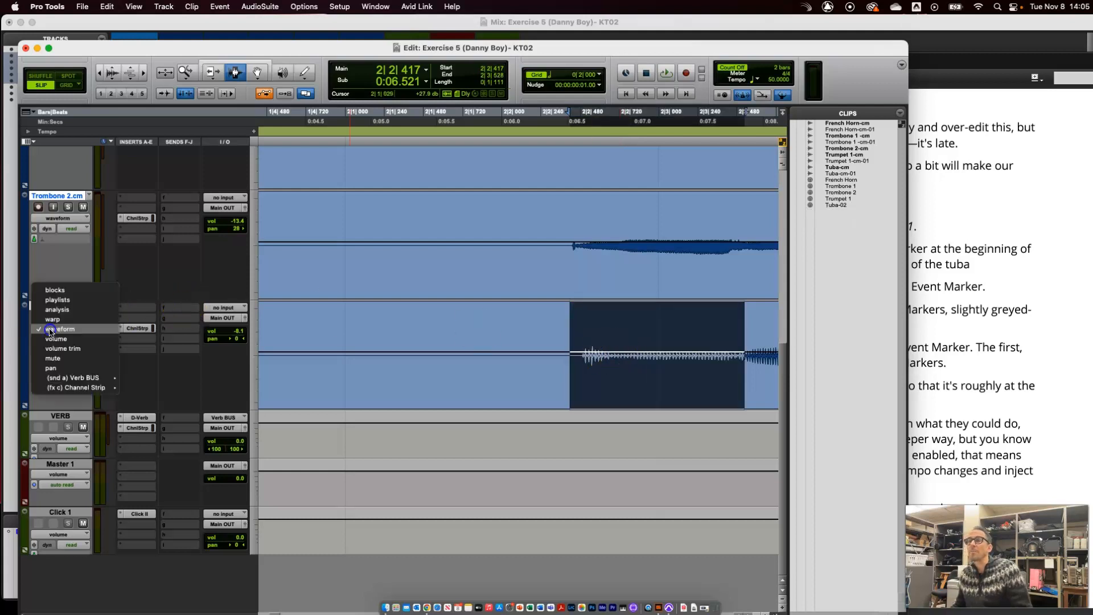
{"action": "left_click", "coordinate": [57, 311]}
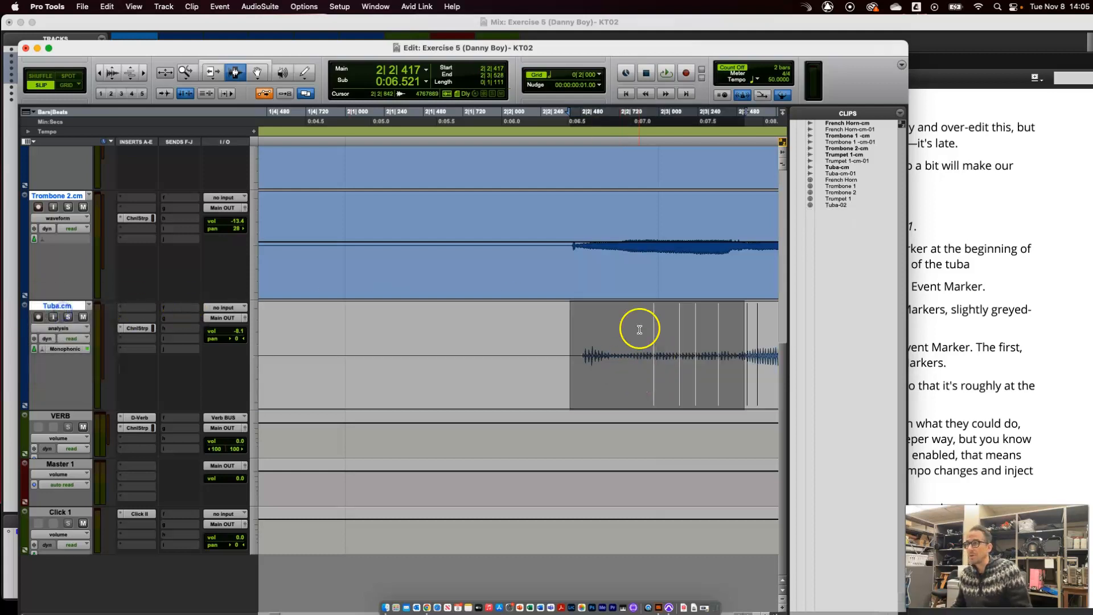
{"action": "left_click", "coordinate": [663, 351]}
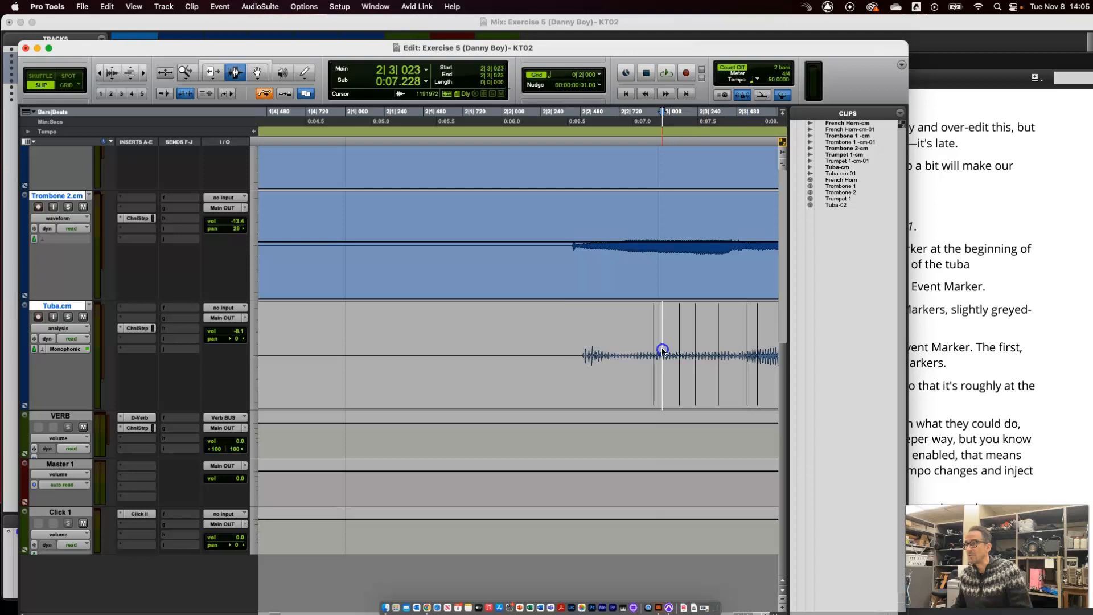
{"action": "left_click_drag", "start_coordinate": [649, 340], "coordinate": [758, 333]}
{"action": "left_click", "coordinate": [630, 353]}
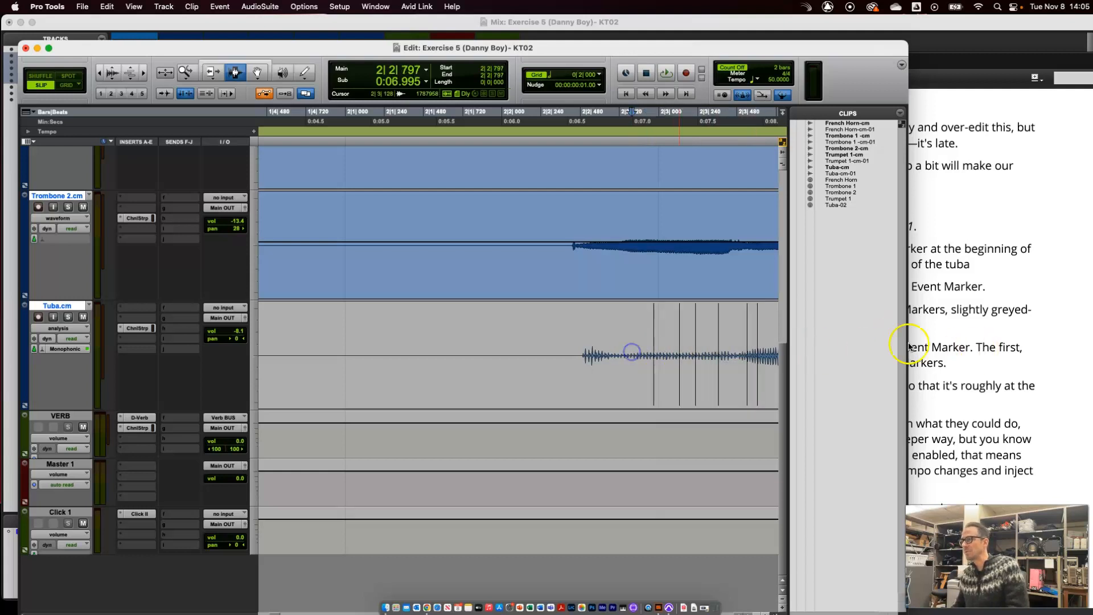
- Check step 7 of the exercise, and in Pro Tools create an Event Marker near 2|1|000 on Tuba.cm with the Grabber tool
{"action": "left_click", "coordinate": [956, 349]}
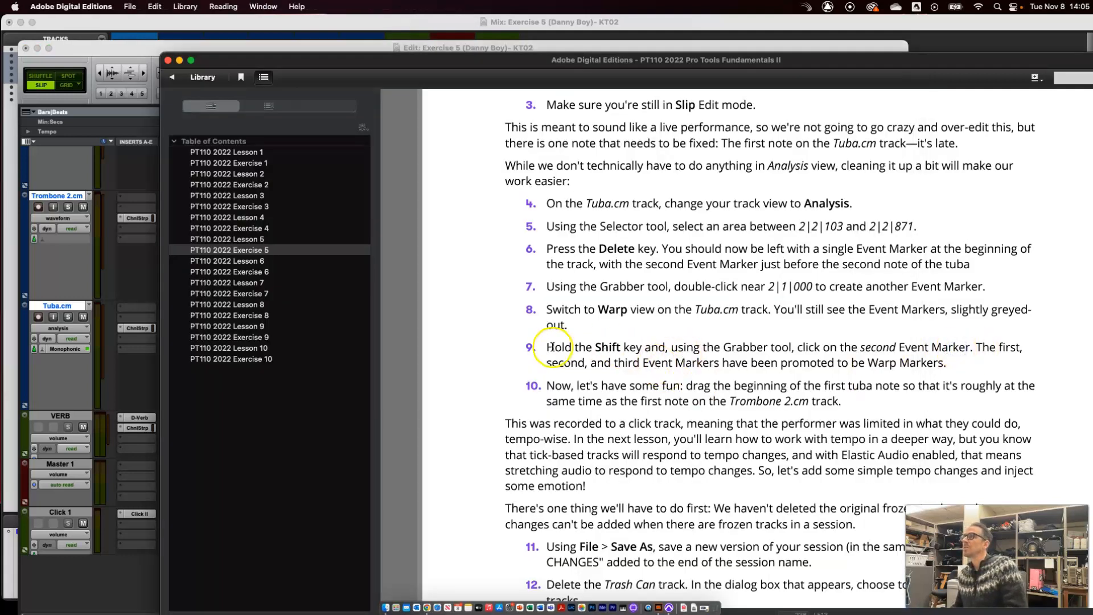
{"action": "scroll", "coordinate": [570, 293], "scroll_direction": "down", "scroll_amount": 1}
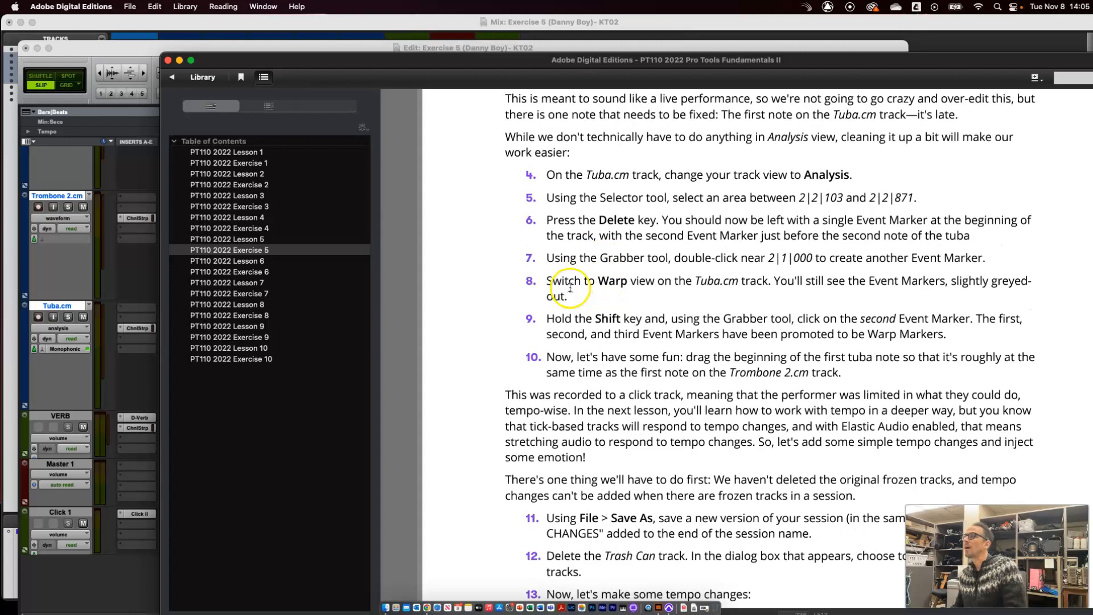
{"action": "scroll", "coordinate": [649, 253], "scroll_direction": "down", "scroll_amount": 1}
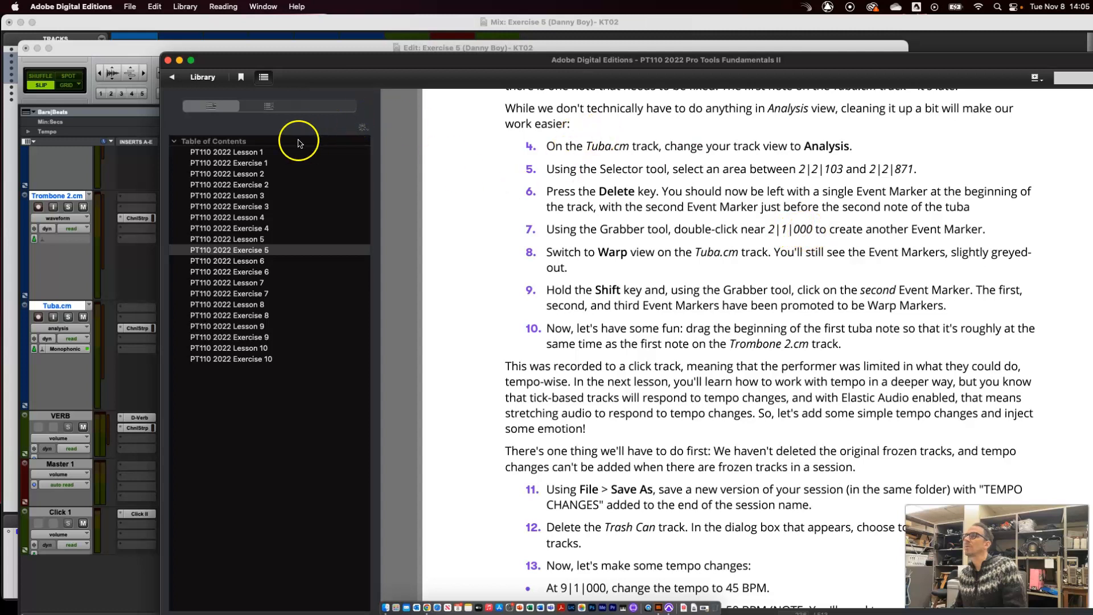
{"action": "left_click", "coordinate": [137, 47]}
{"action": "left_click", "coordinate": [256, 74]}
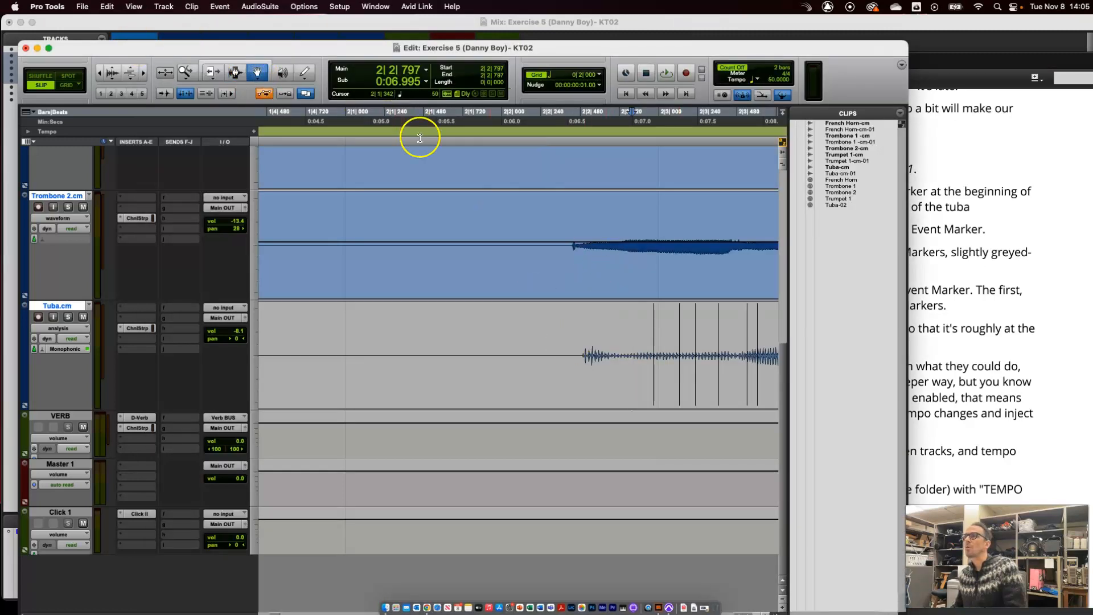
{"action": "left_click", "coordinate": [987, 289]}
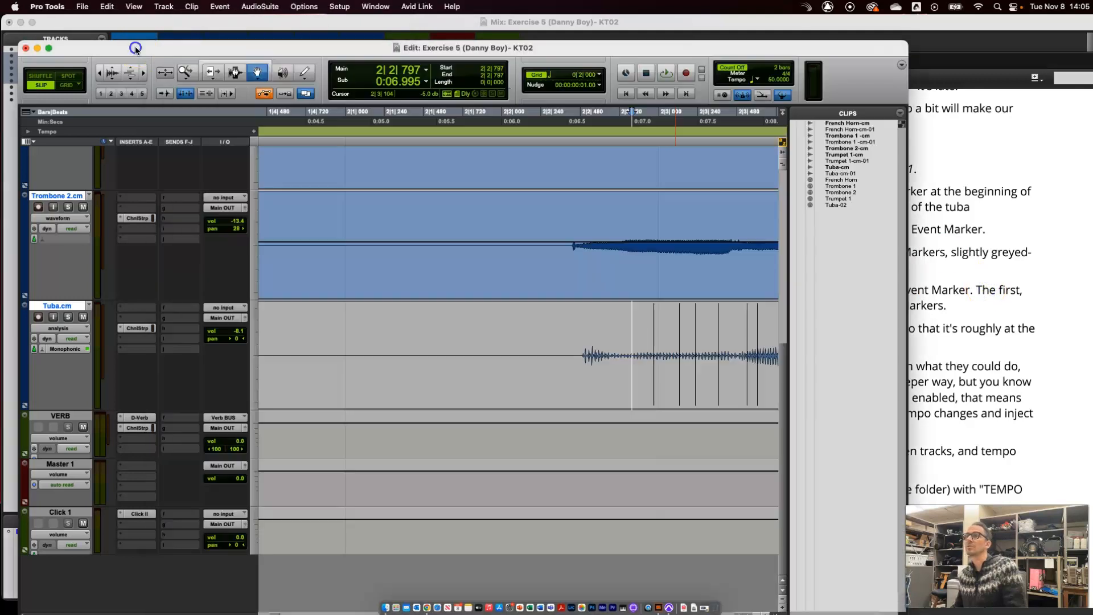
{"action": "left_click", "coordinate": [136, 48]}
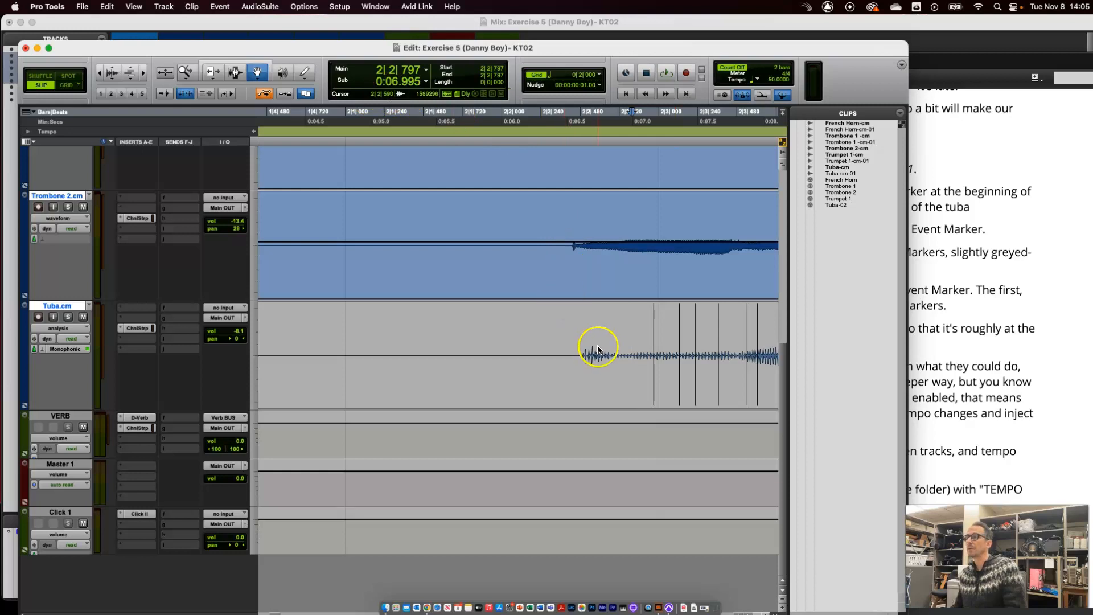
{"action": "double_click", "coordinate": [345, 365]}
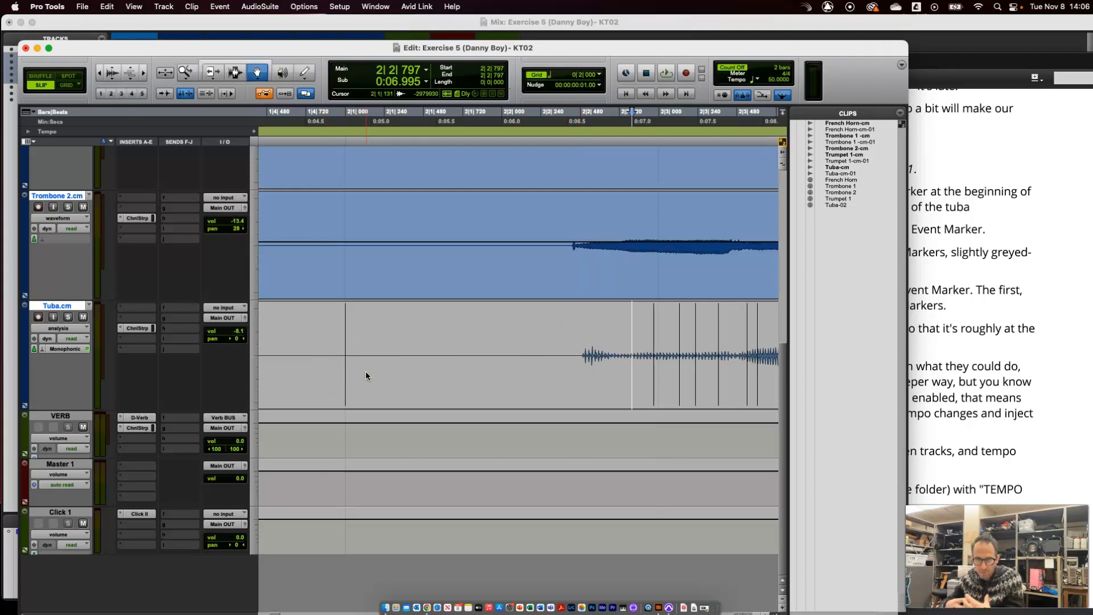
{"action": "left_click", "coordinate": [386, 363]}
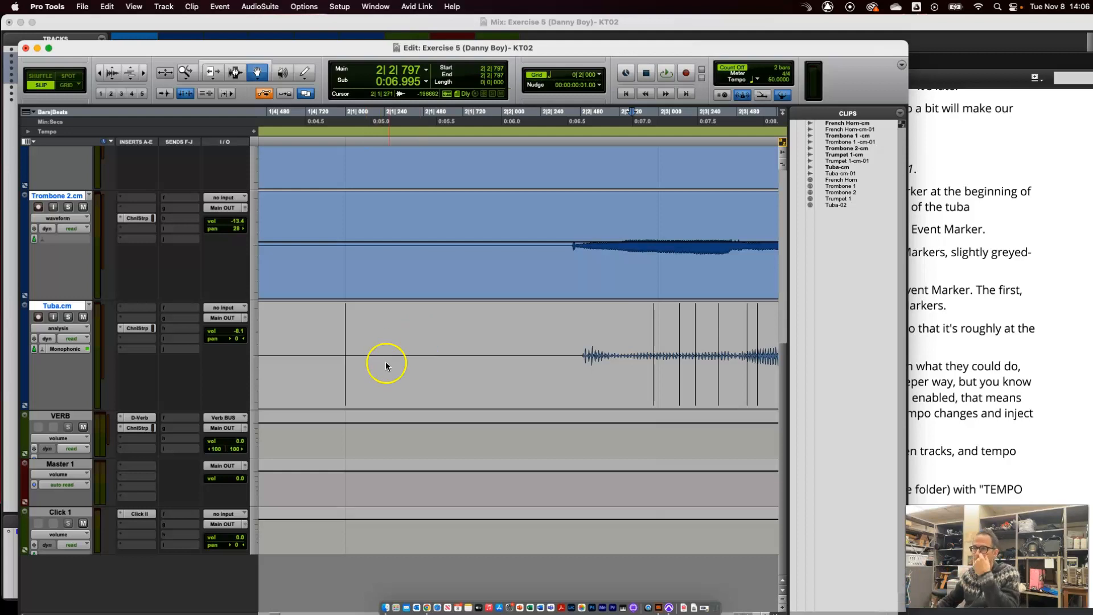
- Check step 8 of the exercise and switch the Tuba.cm track to Warp view in Pro Tools
{"action": "left_click", "coordinate": [959, 426]}
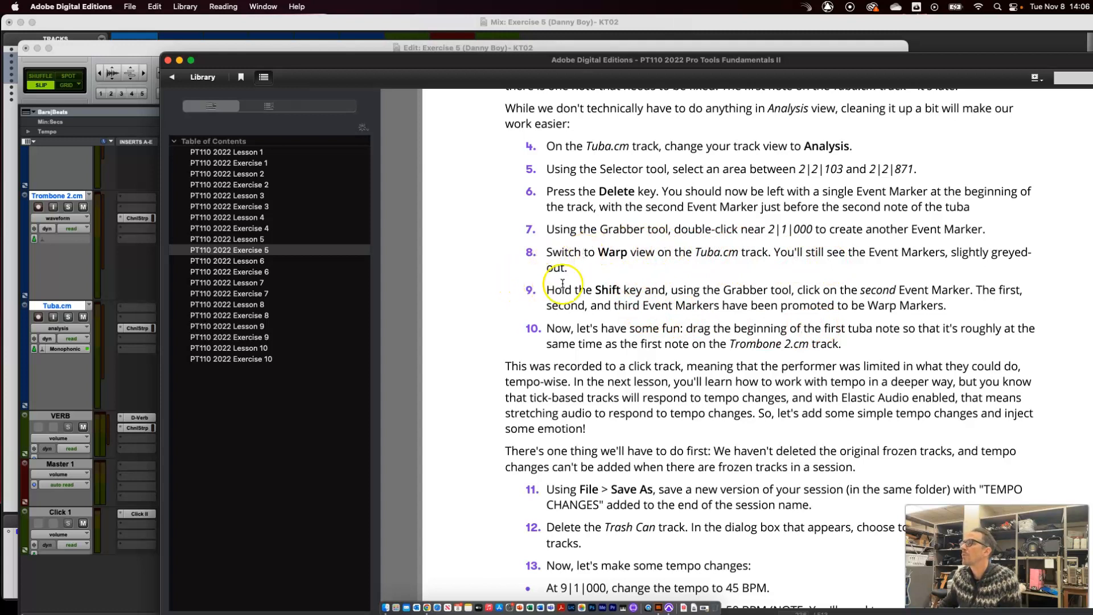
{"action": "left_click", "coordinate": [62, 302]}
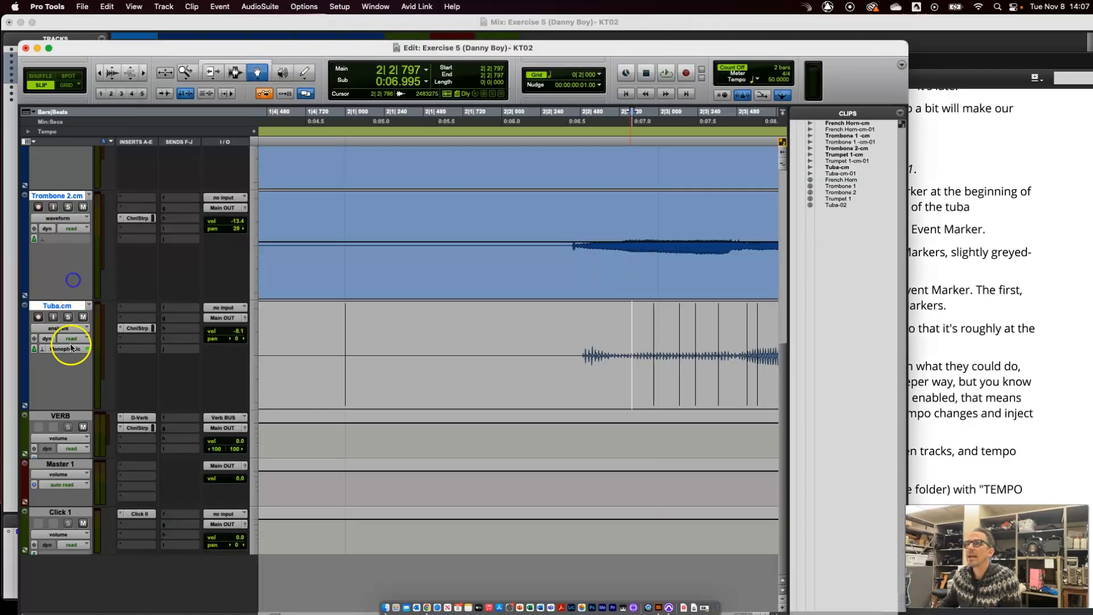
{"action": "left_click", "coordinate": [65, 329]}
{"action": "left_click", "coordinate": [66, 340]}
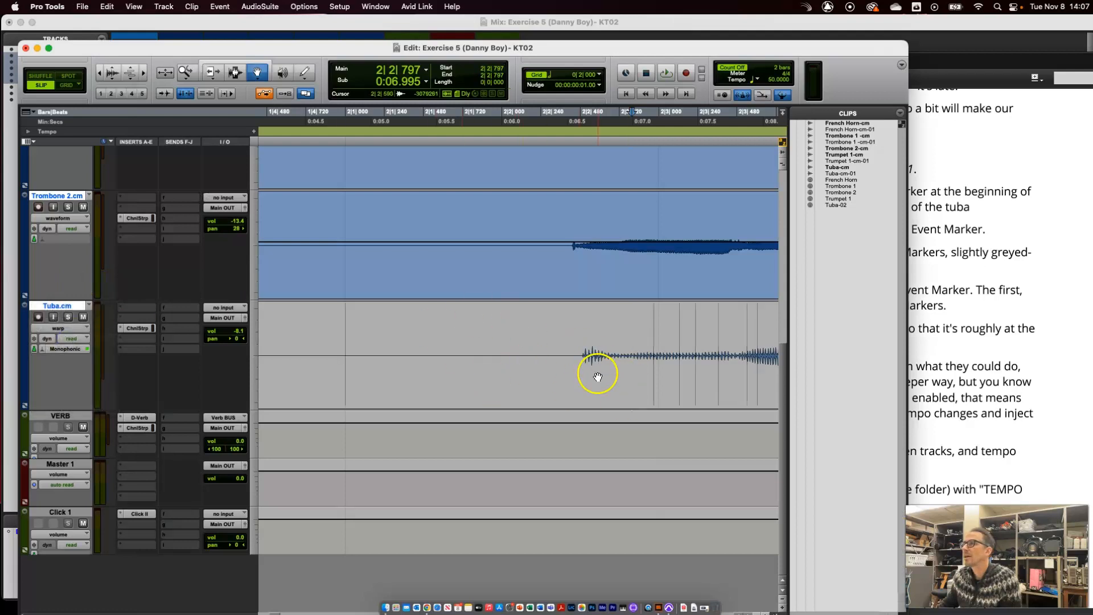
- Check step 9, and in Pro Tools promote the first three Tuba.cm Event Markers to Warp Markers from the second marker
{"action": "left_click", "coordinate": [992, 333]}
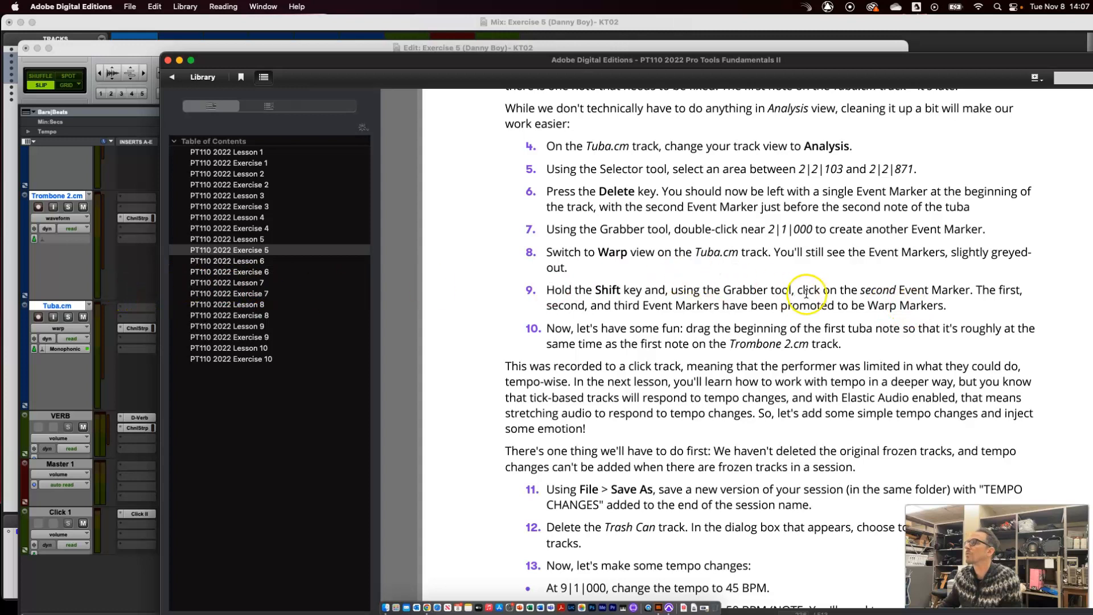
{"action": "left_click", "coordinate": [147, 49]}
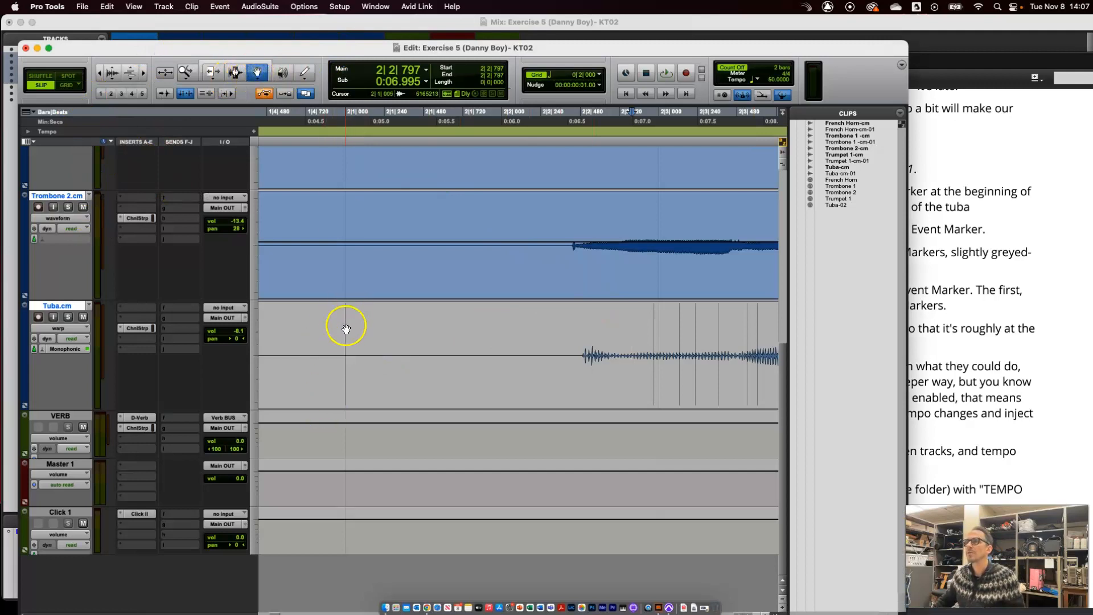
{"action": "left_click", "coordinate": [654, 335]}
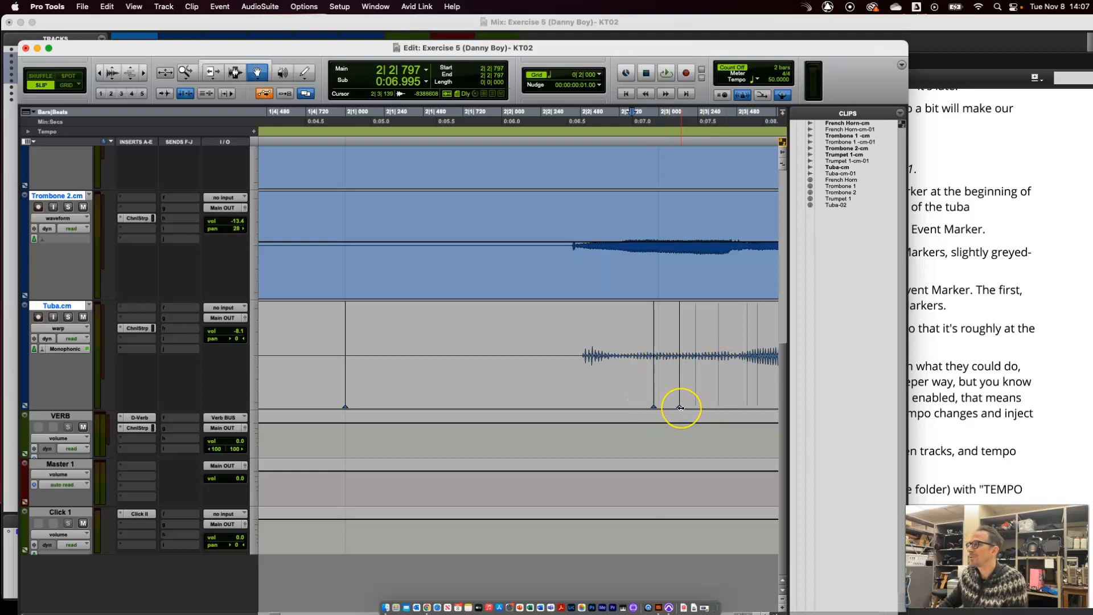
- Read step 10, and in Pro Tools nudge the second Tuba.cm Warp Marker slightly earlier and try moving the first and third
{"action": "left_click", "coordinate": [1001, 419]}
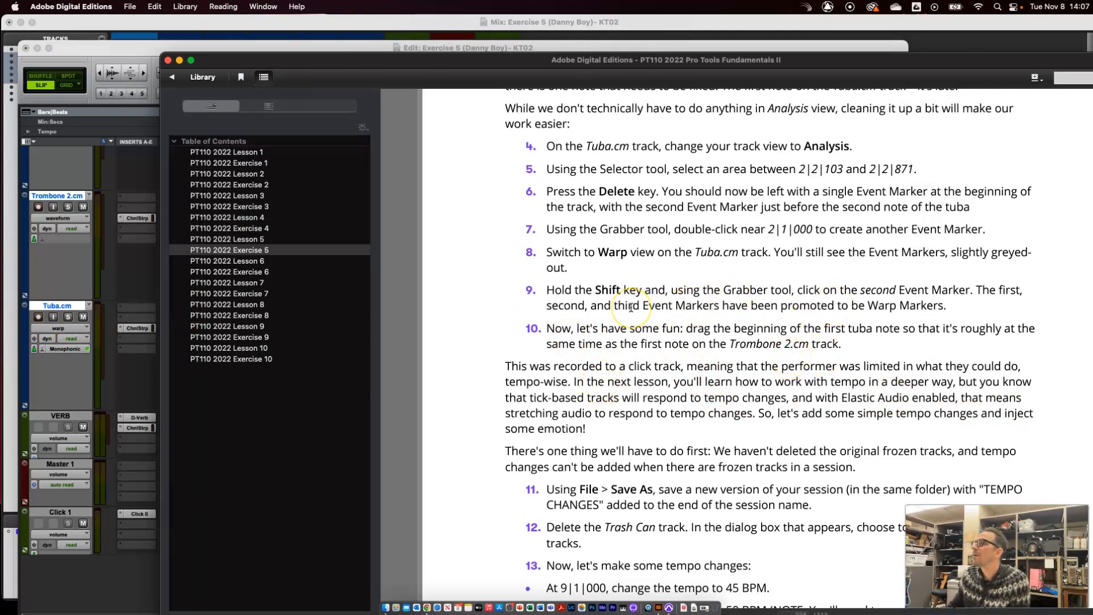
{"action": "scroll", "coordinate": [632, 317], "scroll_direction": "down", "scroll_amount": 2}
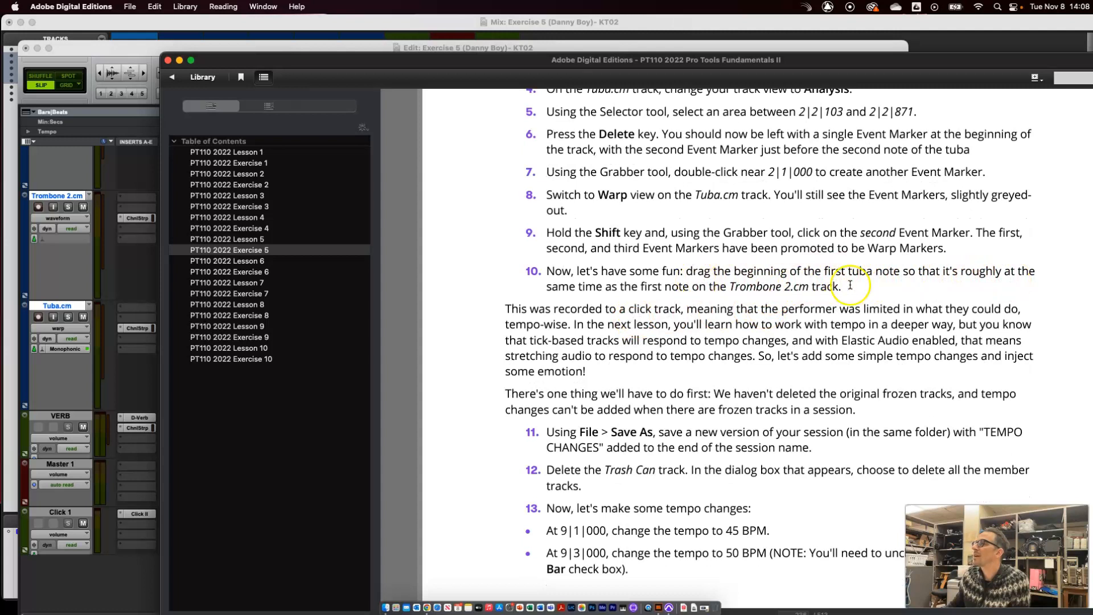
{"action": "left_click", "coordinate": [135, 50]}
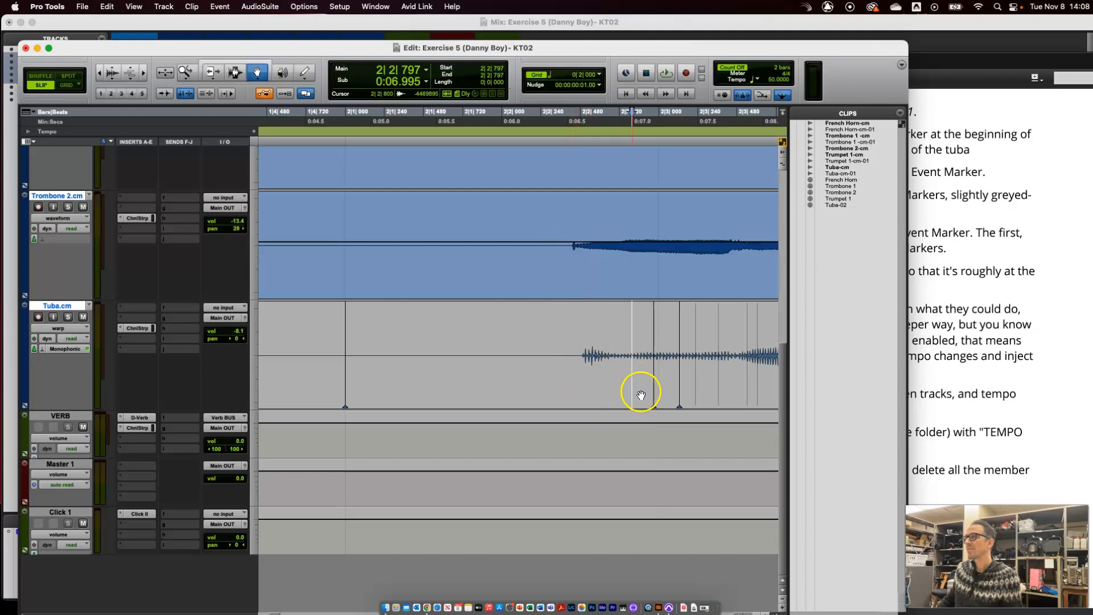
{"action": "left_click_drag", "start_coordinate": [653, 395], "coordinate": [651, 393]}
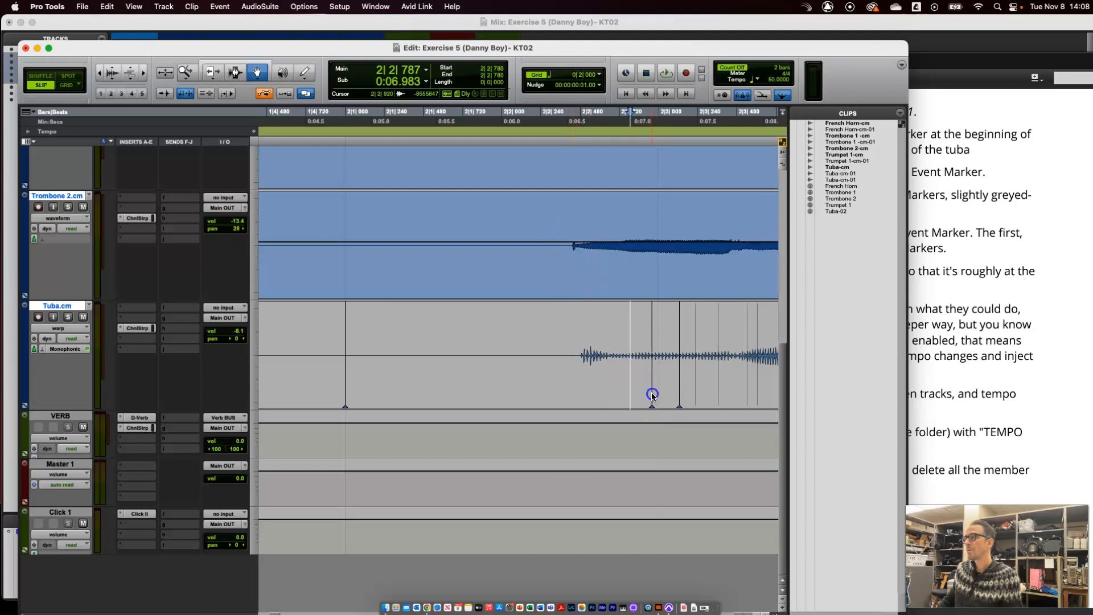
{"action": "left_click", "coordinate": [346, 374]}
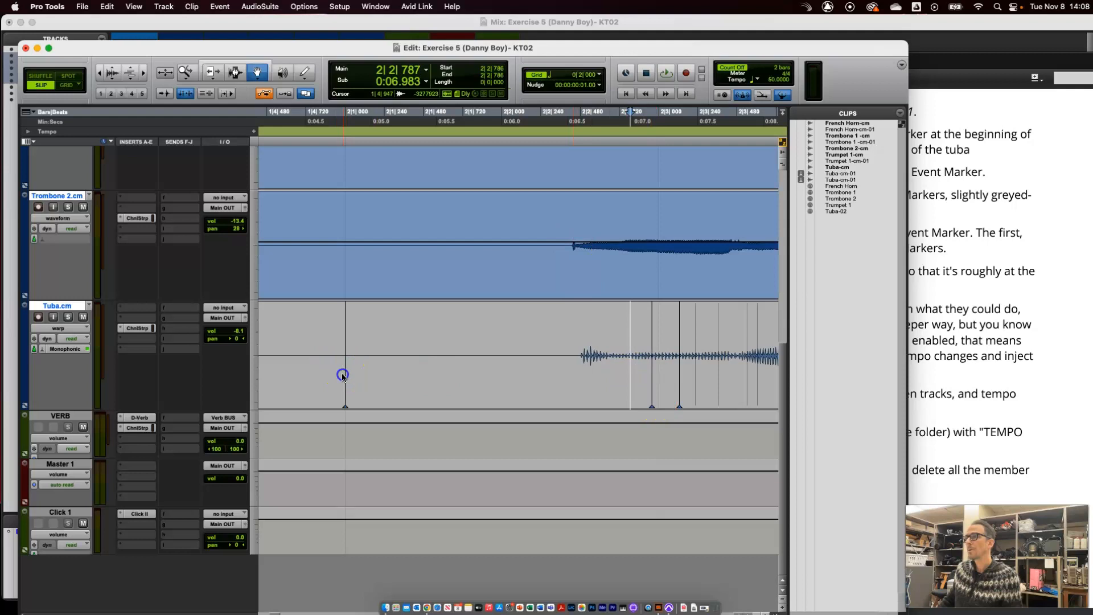
{"action": "mouse_move", "coordinate": [343, 380]}
{"action": "left_mouse_down"}
{"action": "mouse_move", "coordinate": [358, 377]}
{"action": "mouse_move", "coordinate": [317, 378]}
{"action": "mouse_move", "coordinate": [421, 379]}
{"action": "mouse_move", "coordinate": [300, 374]}
{"action": "mouse_move", "coordinate": [420, 369]}
{"action": "mouse_move", "coordinate": [335, 365]}
{"action": "mouse_move", "coordinate": [502, 374]}
{"action": "mouse_move", "coordinate": [316, 371]}
{"action": "left_mouse_up"}
{"action": "mouse_move", "coordinate": [680, 371]}
{"action": "left_mouse_down"}
{"action": "mouse_move", "coordinate": [660, 371]}
{"action": "mouse_move", "coordinate": [691, 373]}
{"action": "mouse_move", "coordinate": [679, 375]}
{"action": "left_mouse_up"}
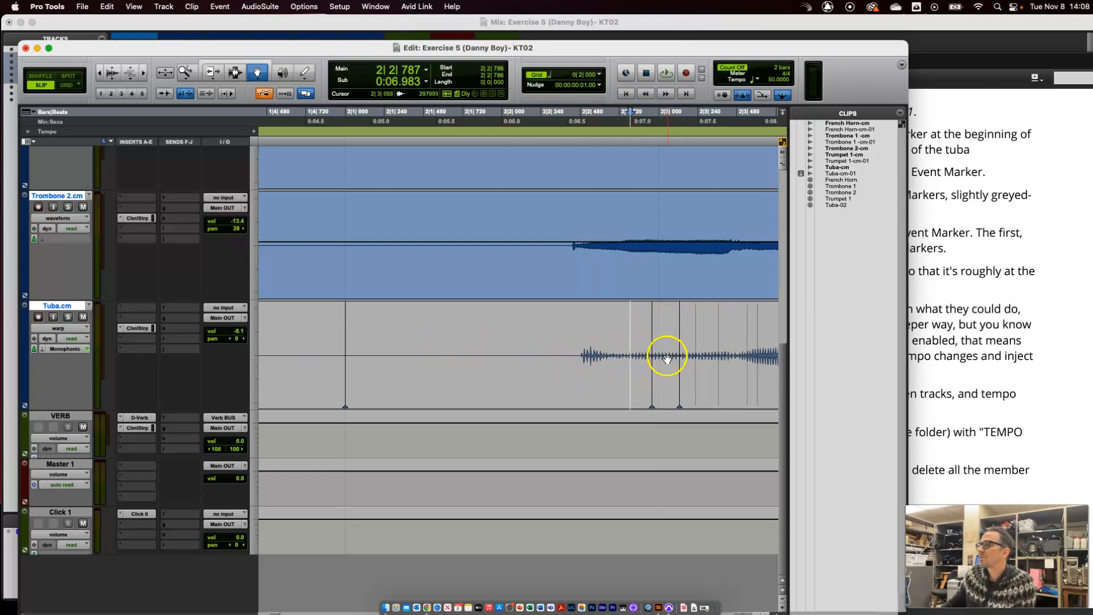
- Try moving the second Tuba.cm Warp Marker a little earlier and much earlier, undoing each move
{"action": "mouse_move", "coordinate": [651, 383]}
{"action": "left_mouse_down"}
{"action": "mouse_move", "coordinate": [590, 386]}
{"action": "mouse_move", "coordinate": [642, 389]}
{"action": "left_mouse_up"}
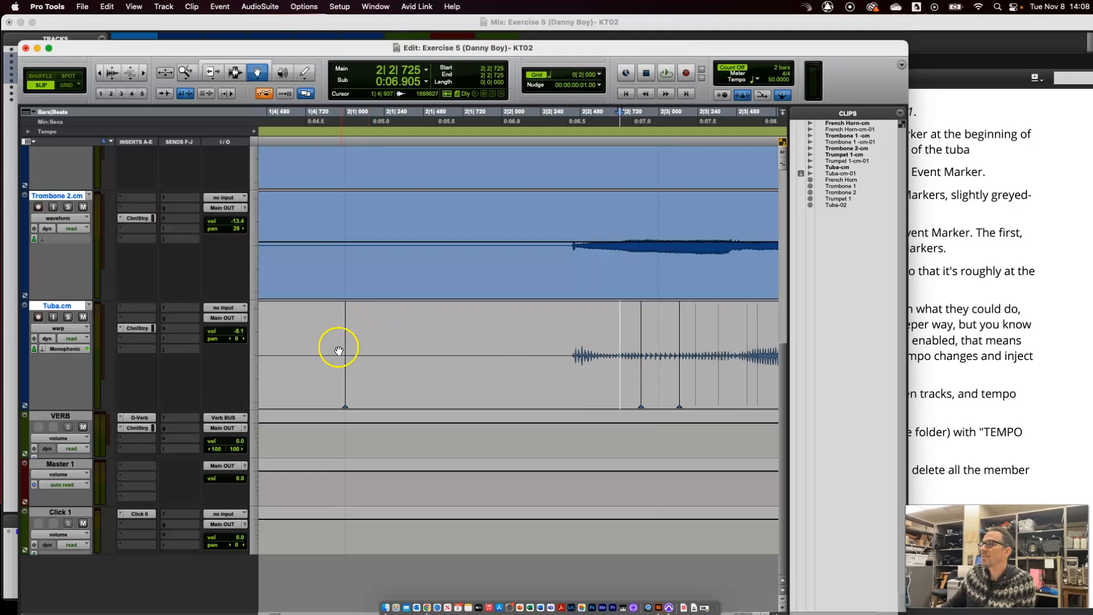
{"action": "key", "text": "super+z"}
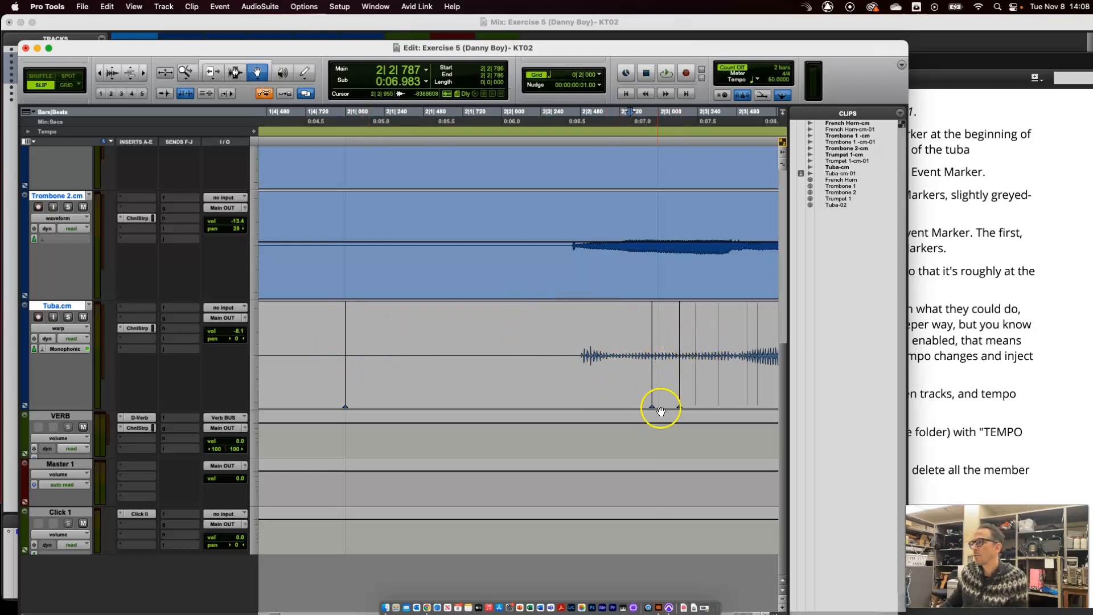
{"action": "left_click_drag", "start_coordinate": [651, 382], "coordinate": [599, 374]}
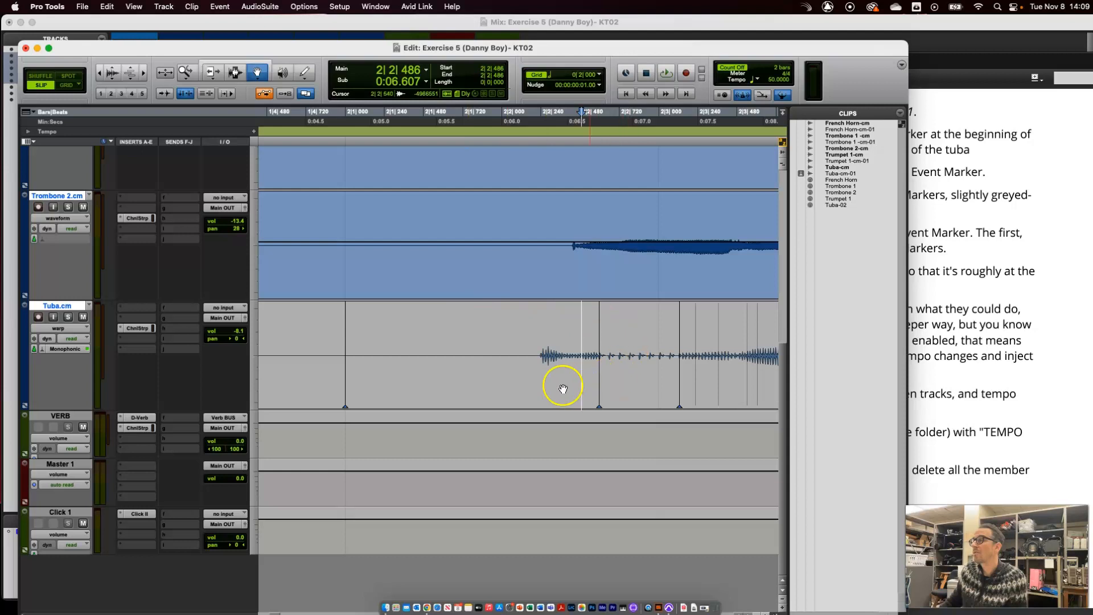
{"action": "key", "text": "super+z"}
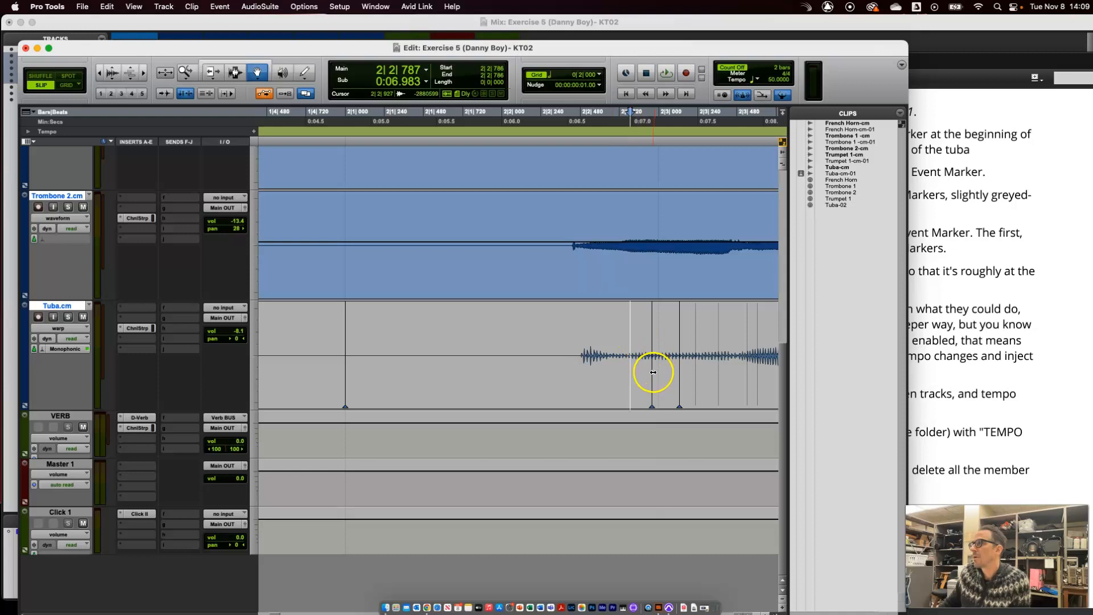
- Move the second Warp Marker earlier so the first tuba note aligns with Trombone 2.cm's first note, with the edit cursor at 2|2|449 as reference
{"action": "left_click_drag", "start_coordinate": [653, 373], "coordinate": [640, 373]}
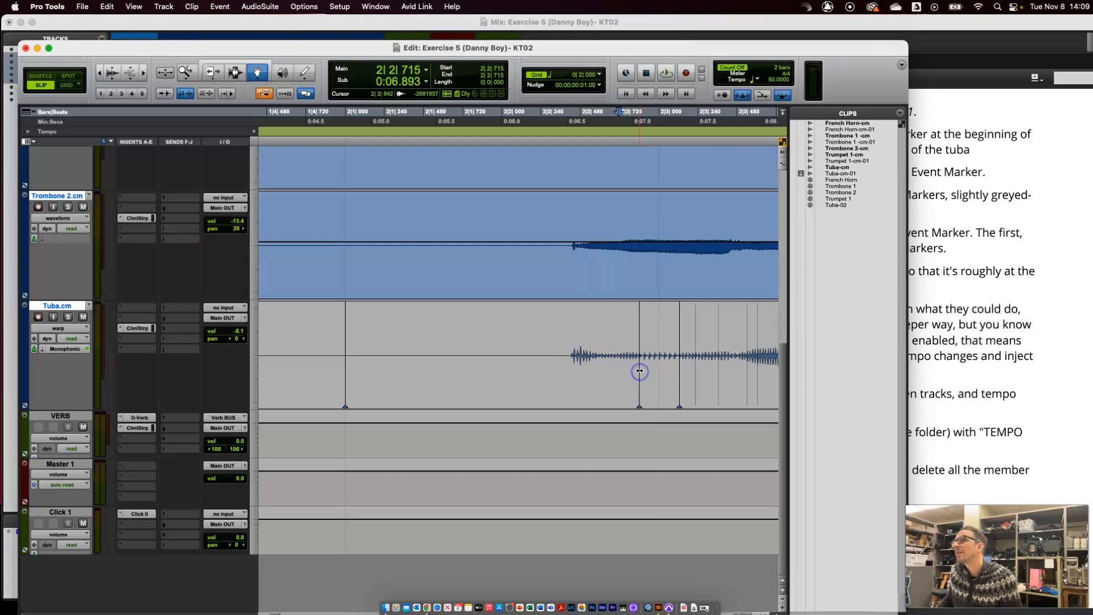
{"action": "left_click", "coordinate": [578, 114]}
{"action": "left_click", "coordinate": [577, 113]}
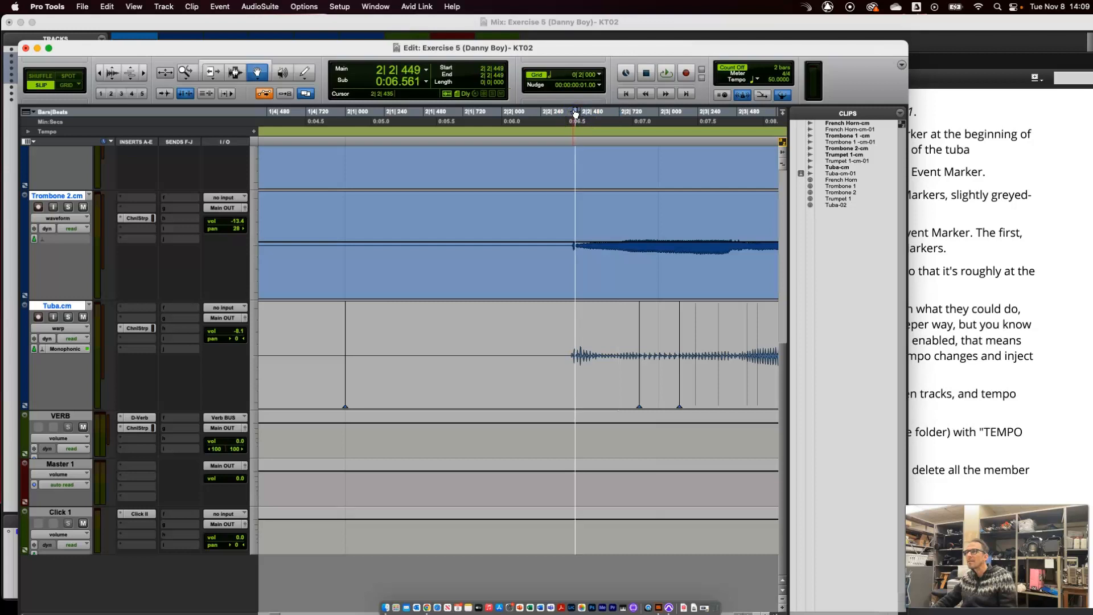
{"action": "left_click_drag", "start_coordinate": [638, 384], "coordinate": [640, 385]}
{"action": "key", "text": "super+z"}
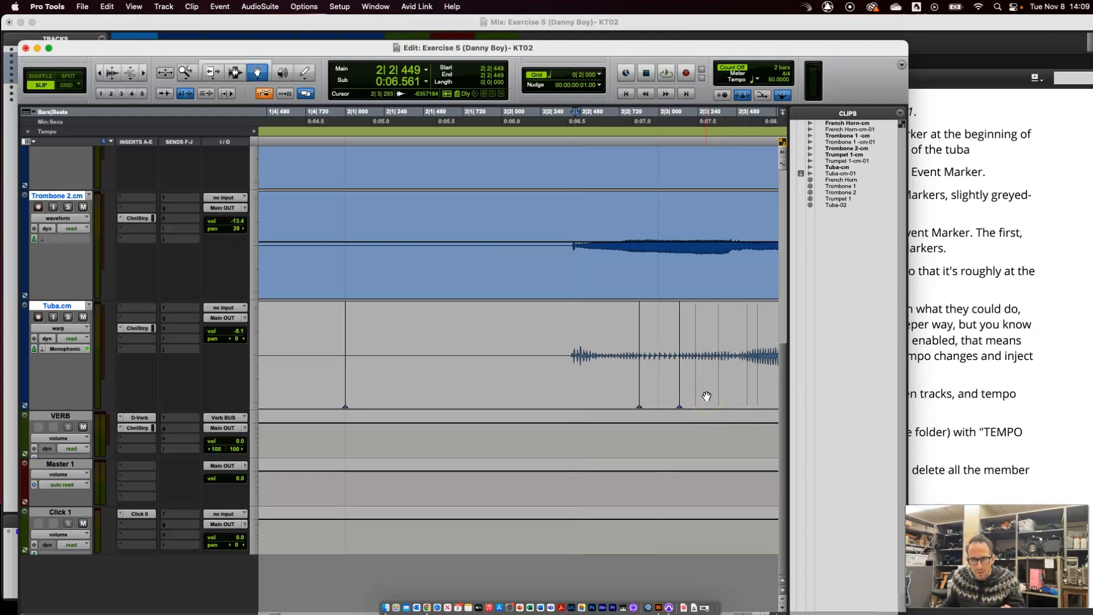
- Read steps 11 to 13 in Adobe Digital Editions on saving a new session version, deleting the Trash Can track and changing tempos
{"action": "left_click", "coordinate": [949, 409]}
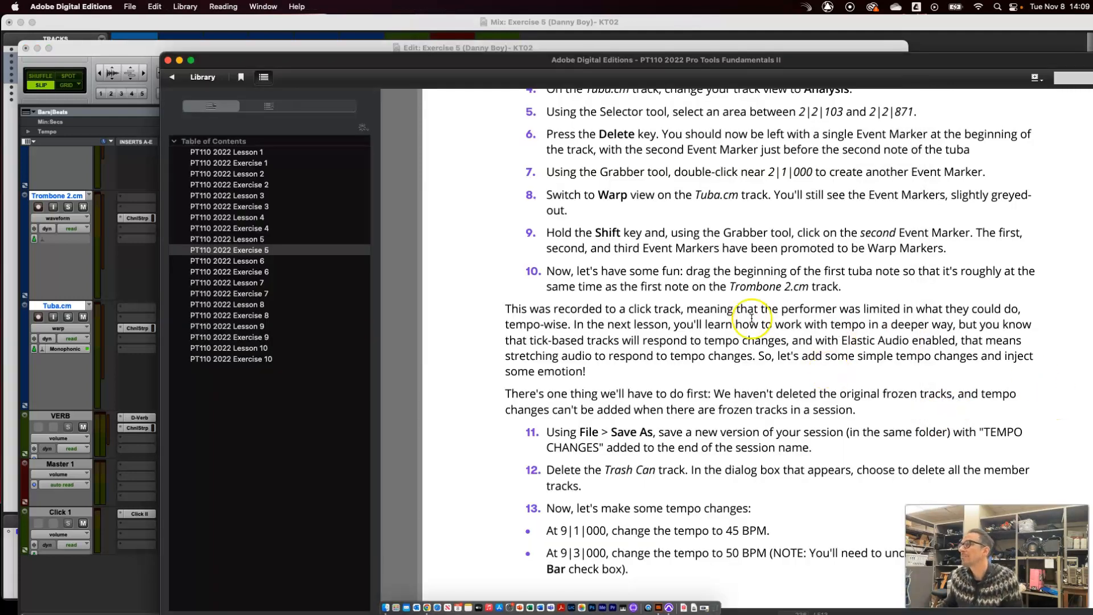
{"action": "scroll", "coordinate": [932, 365], "scroll_direction": "down", "scroll_amount": 2}
{"action": "scroll", "coordinate": [933, 364], "scroll_direction": "down", "scroll_amount": 5}
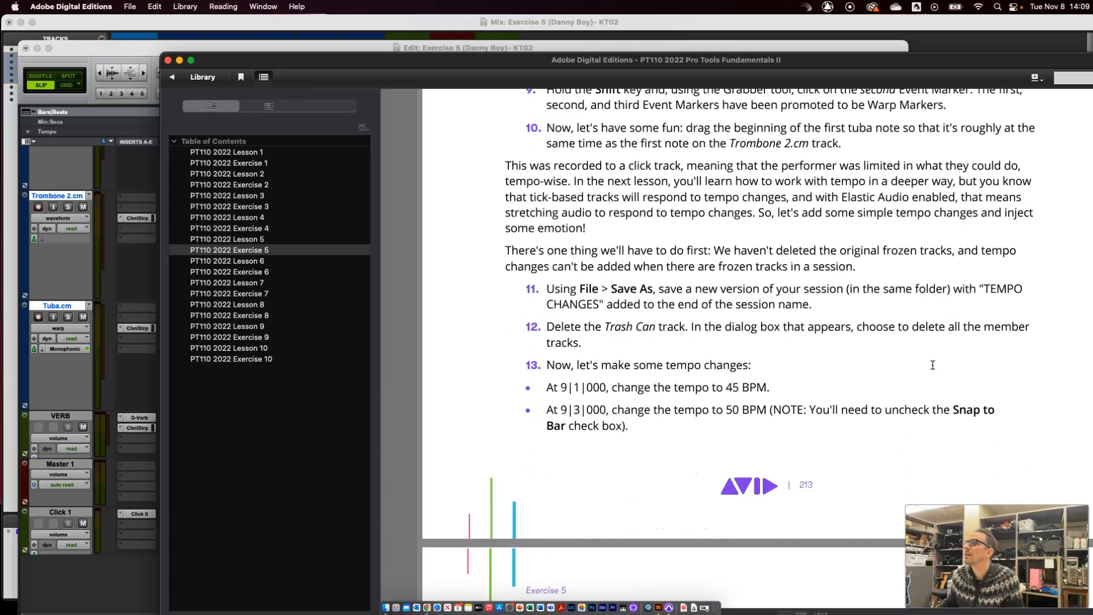
{"action": "scroll", "coordinate": [933, 365], "scroll_direction": "down", "scroll_amount": 1}
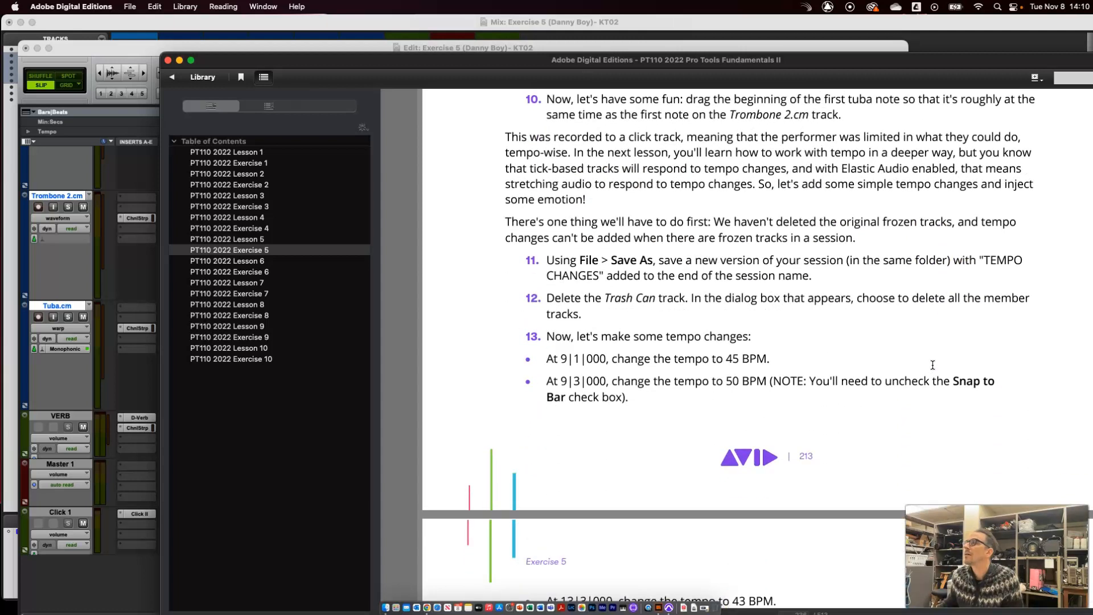
{"action": "scroll", "coordinate": [932, 364], "scroll_direction": "down", "scroll_amount": 2}
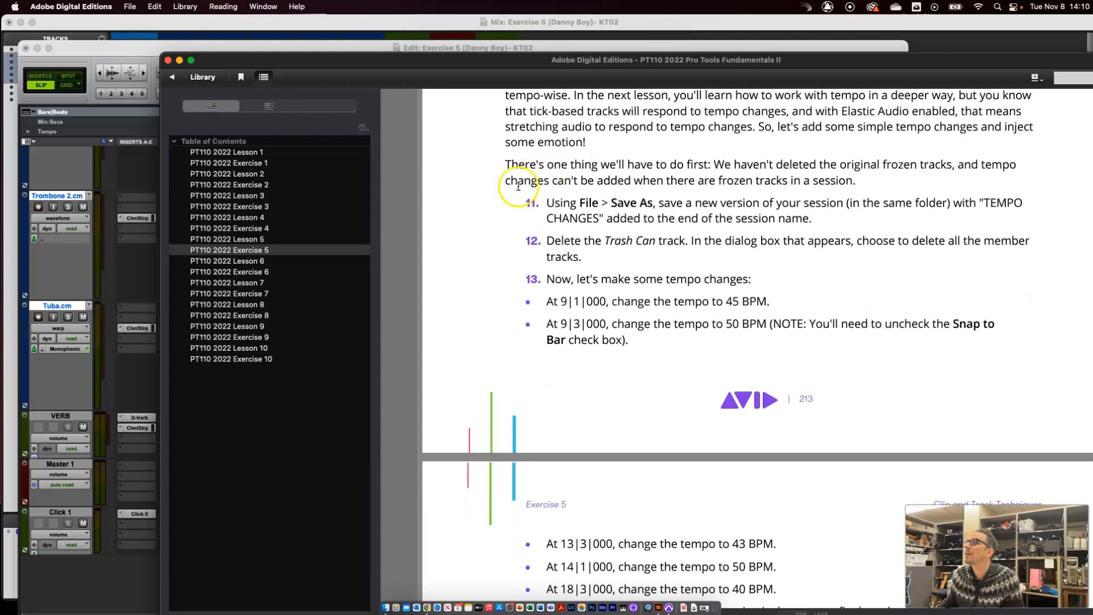
{"action": "left_click", "coordinate": [833, 162]}
{"action": "left_click_drag", "start_coordinate": [865, 162], "coordinate": [996, 164]}
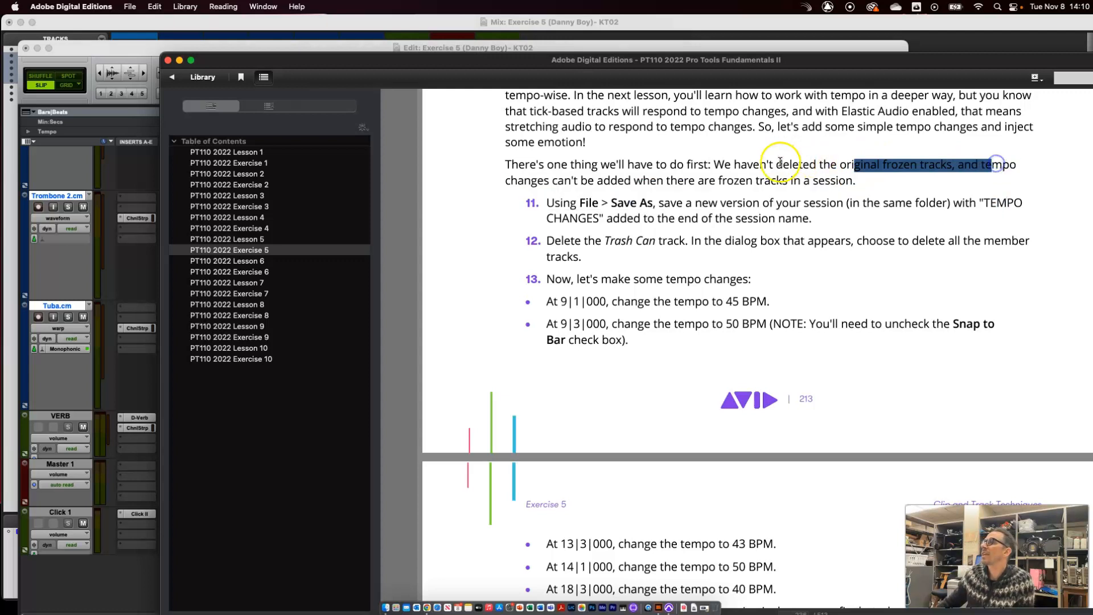
{"action": "left_click", "coordinate": [780, 162]}
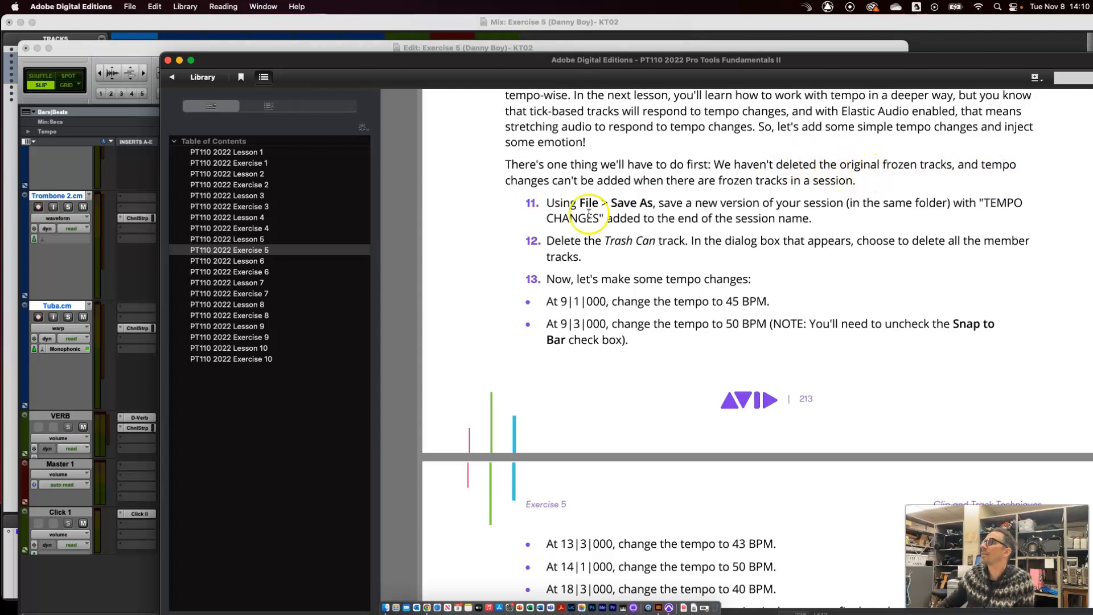
- Switch to Pro Tools and save a new version of the session as "Exercise 5 (Danny Boy)- KT03" in the same folder
{"action": "left_click", "coordinate": [125, 48]}
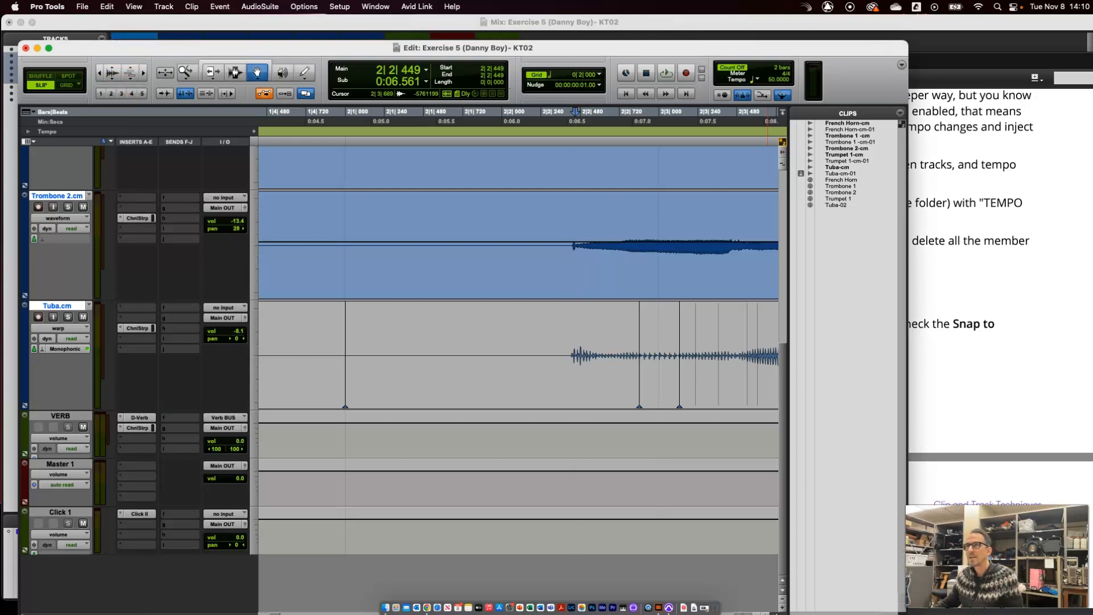
{"action": "left_click", "coordinate": [95, 3]}
{"action": "mouse_move", "coordinate": [82, 6]}
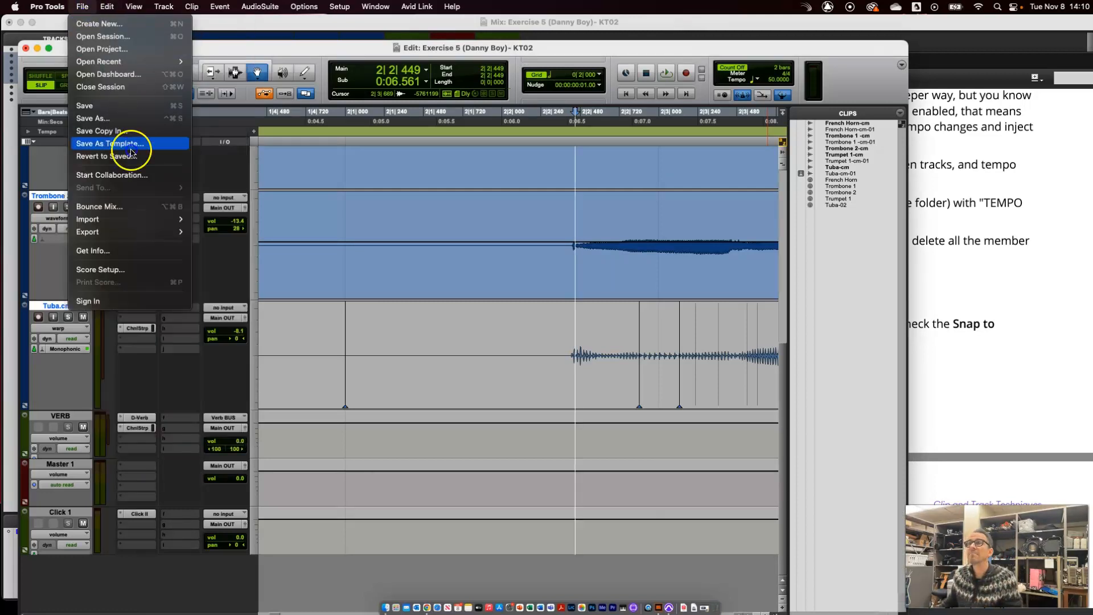
{"action": "left_click", "coordinate": [135, 117]}
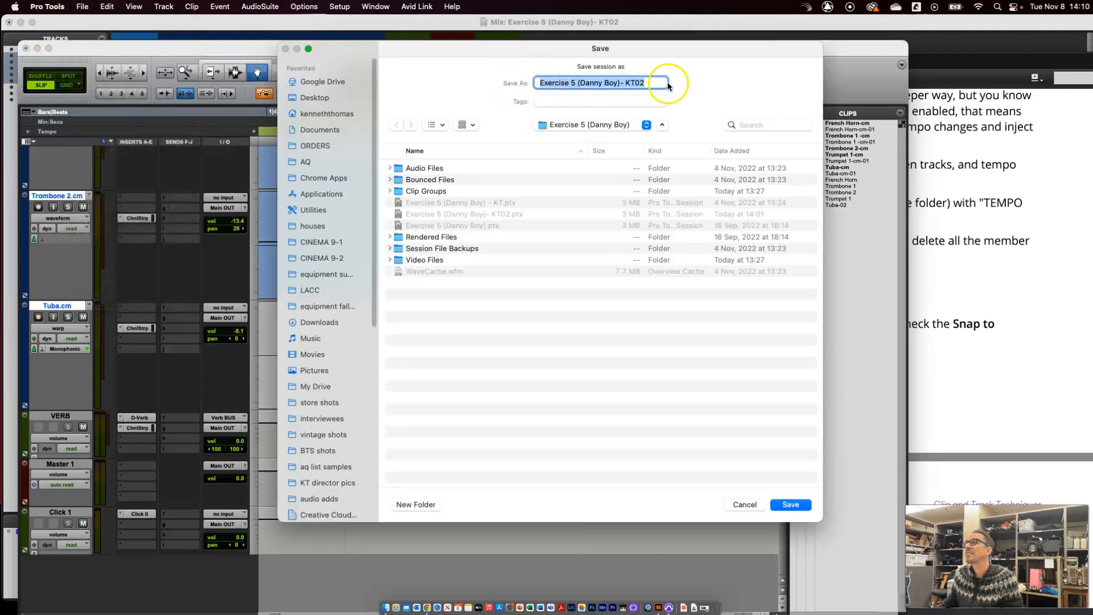
{"action": "left_click", "coordinate": [652, 82]}
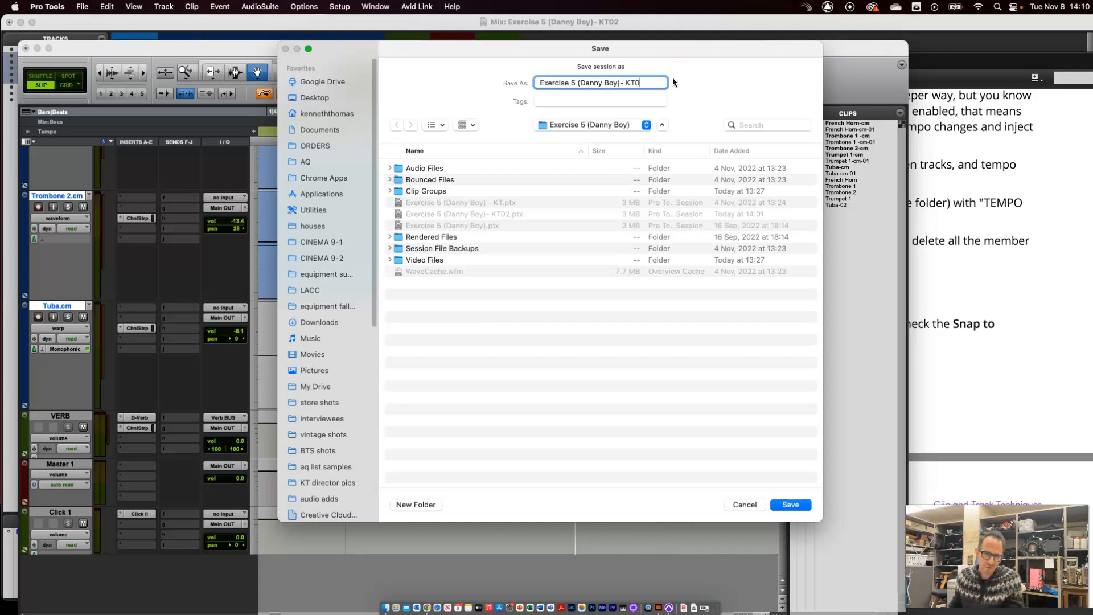
{"action": "key", "text": "Return"}
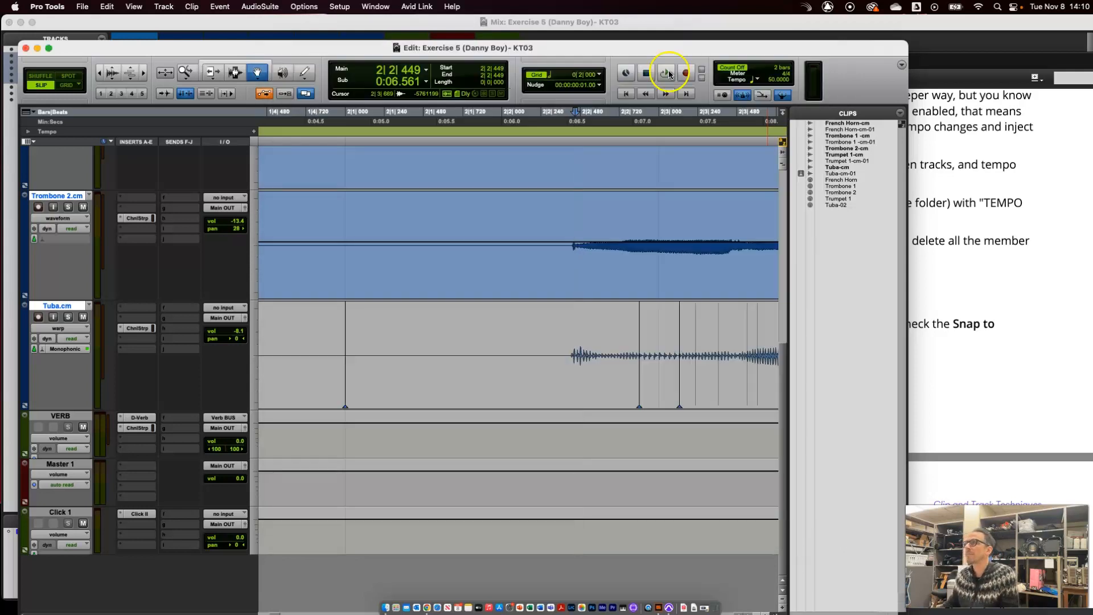
- Read steps 12 and 13 in Adobe Digital Editions, and return to Pro Tools to locate the TRASH CAN track
{"action": "left_click", "coordinate": [1010, 390]}
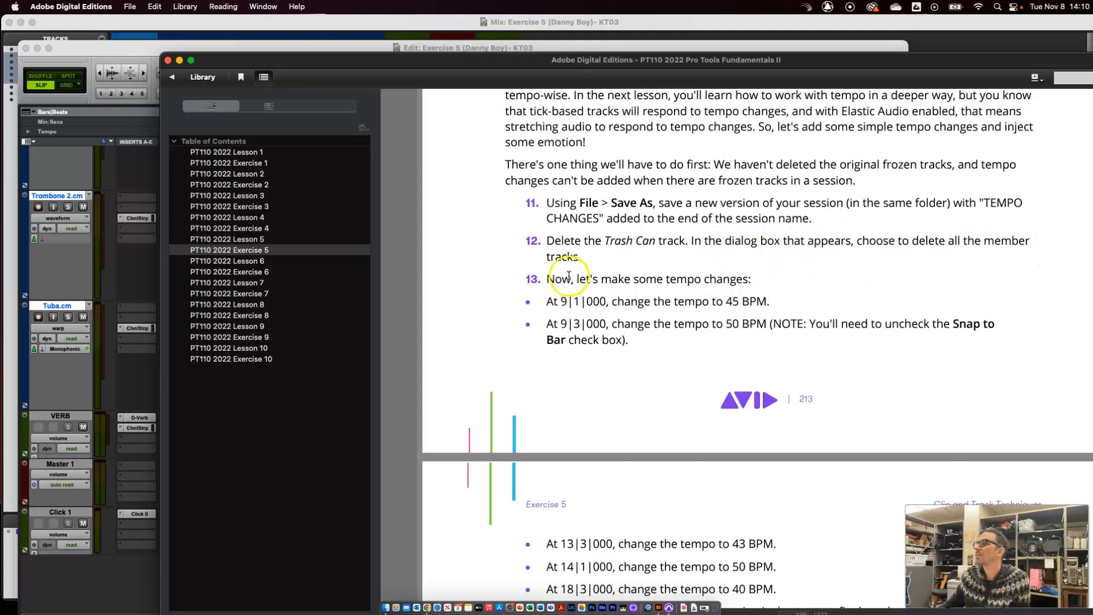
{"action": "left_click", "coordinate": [129, 51]}
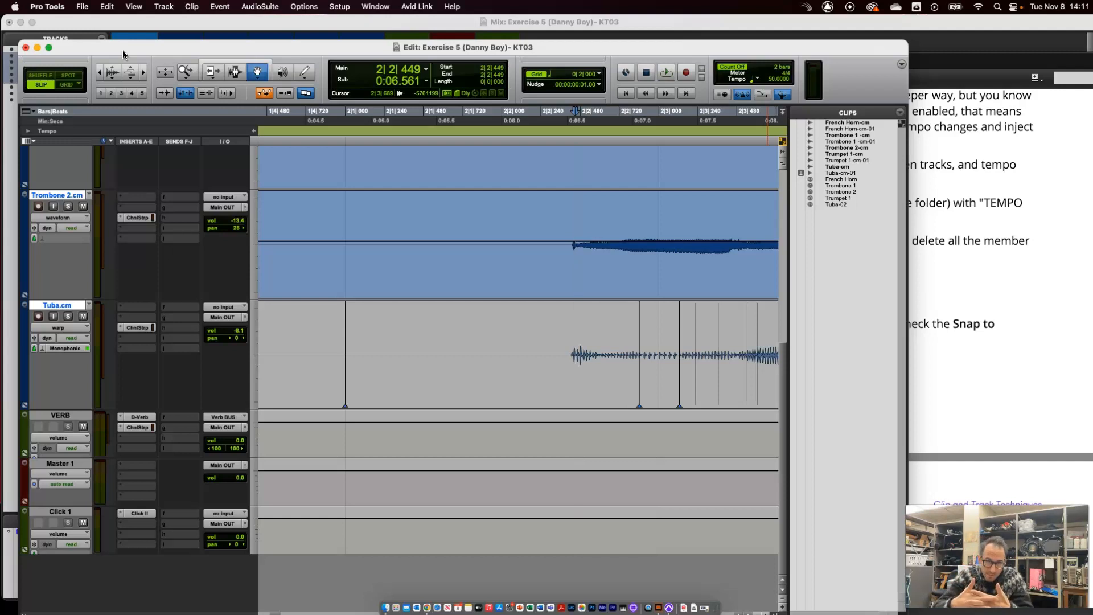
{"action": "left_click", "coordinate": [126, 50]}
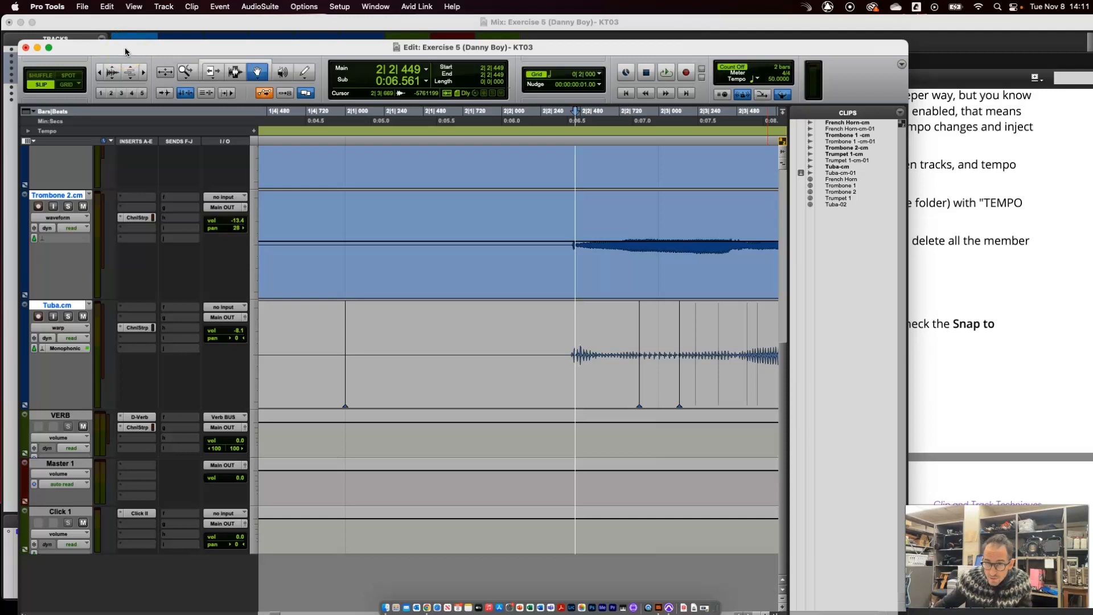
{"action": "left_click", "coordinate": [15, 6]}
{"action": "left_click", "coordinate": [15, 6]}
{"action": "scroll", "coordinate": [261, 352], "scroll_direction": "up", "scroll_amount": 8}
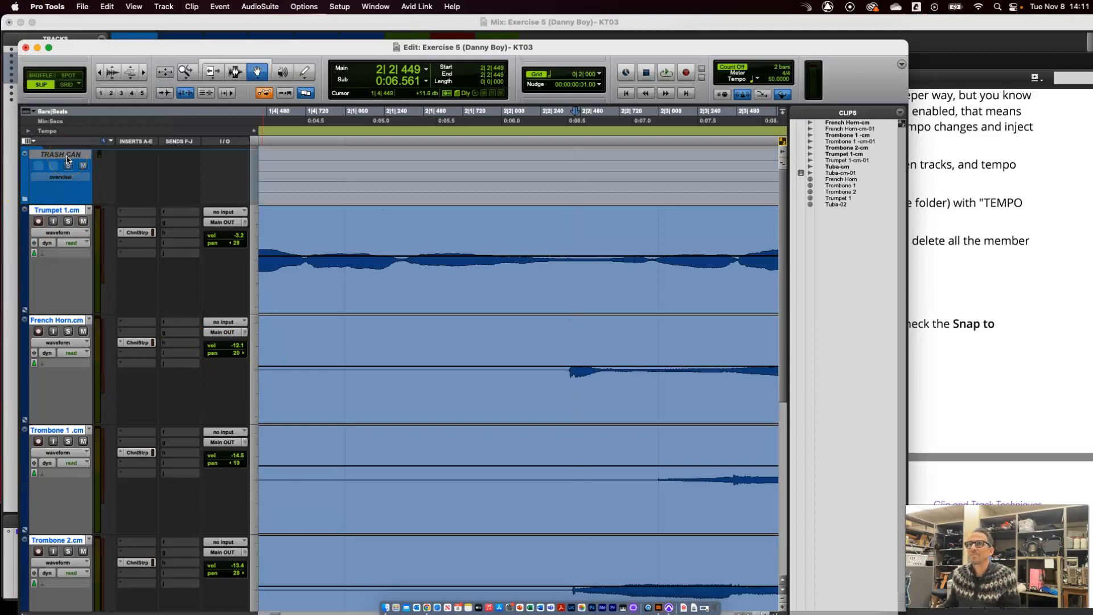
{"action": "left_click", "coordinate": [55, 167]}
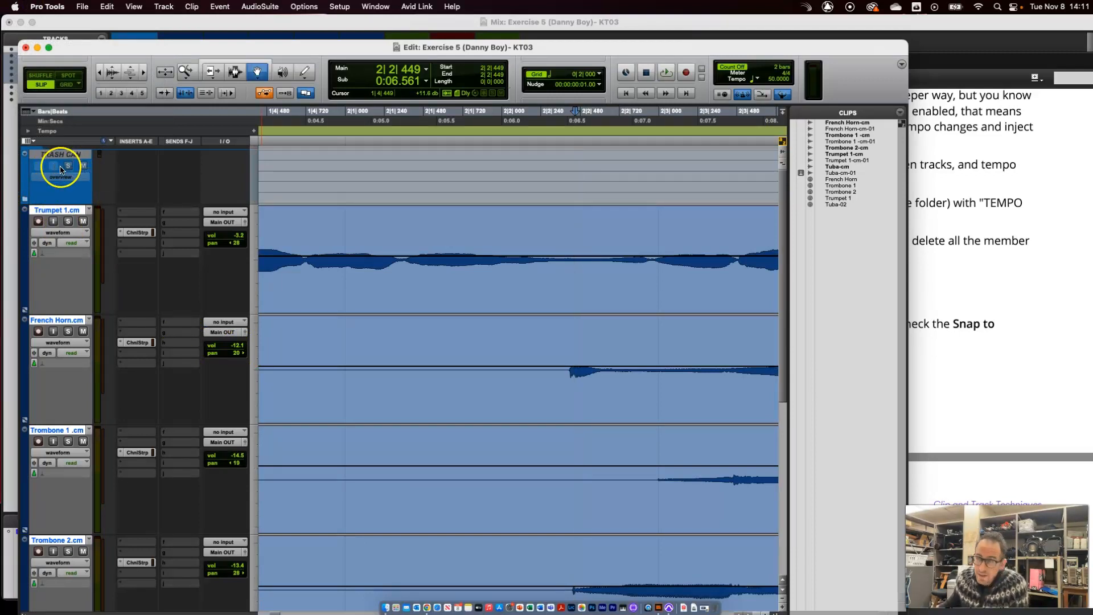
{"action": "right_click", "coordinate": [73, 155]}
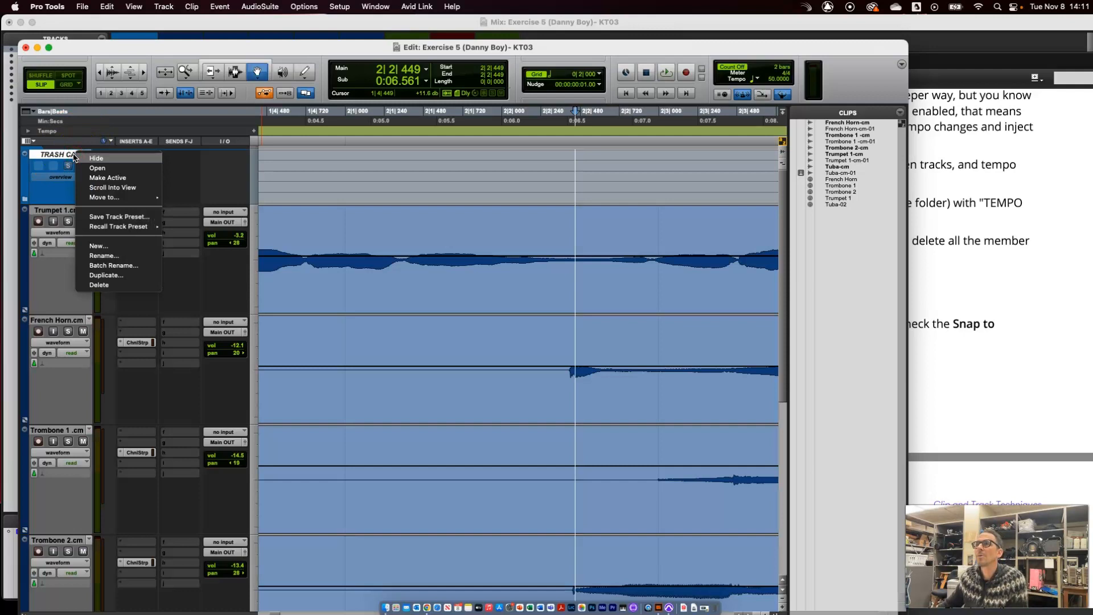
{"action": "left_click", "coordinate": [1024, 337]}
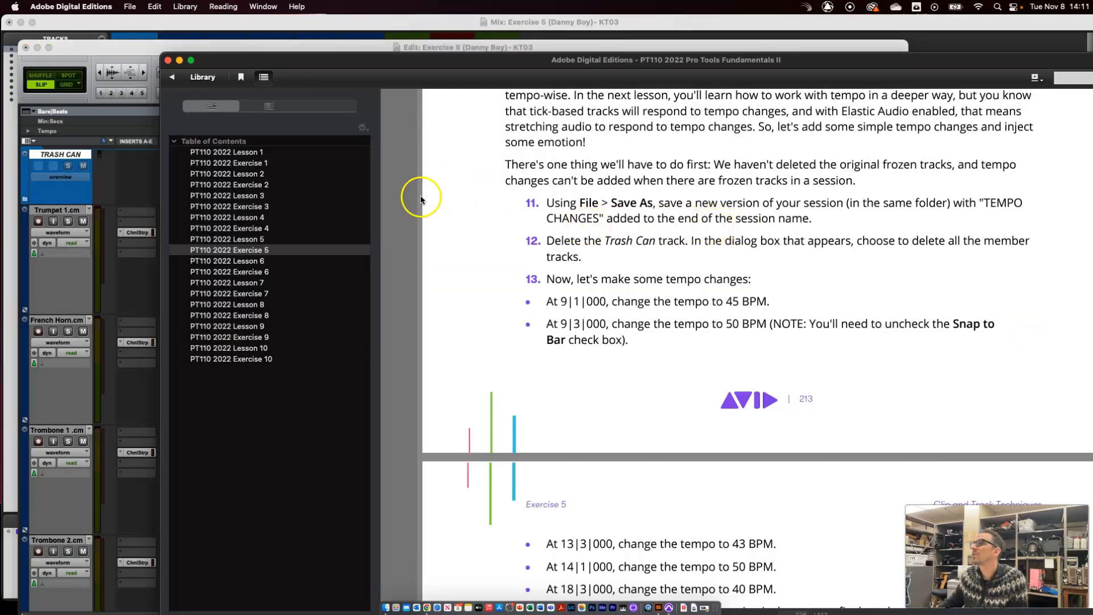
{"action": "left_click", "coordinate": [63, 155]}
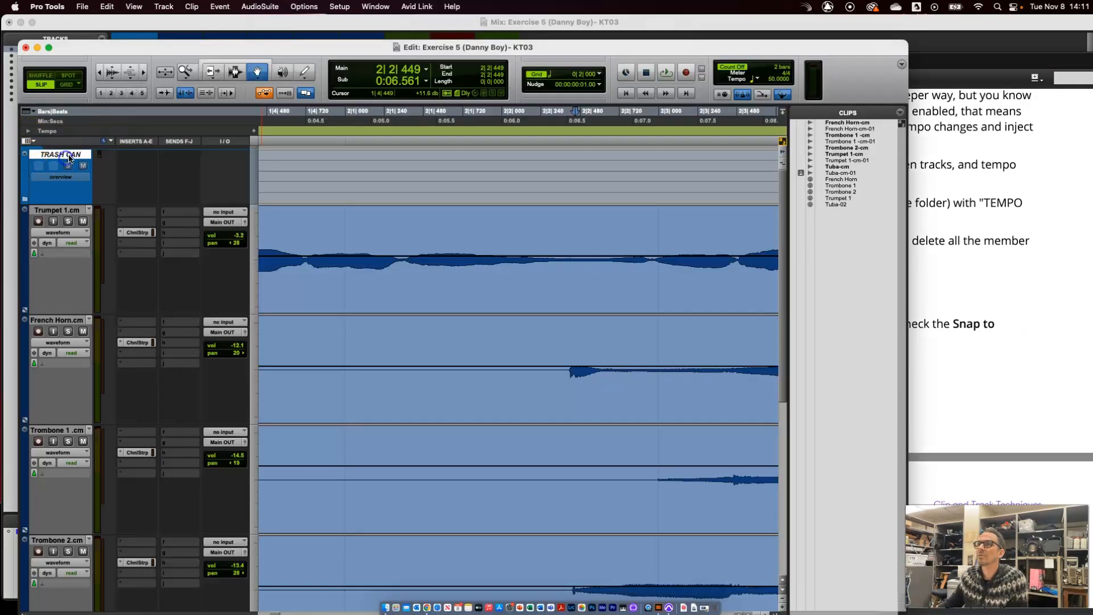
{"action": "right_click", "coordinate": [67, 155]}
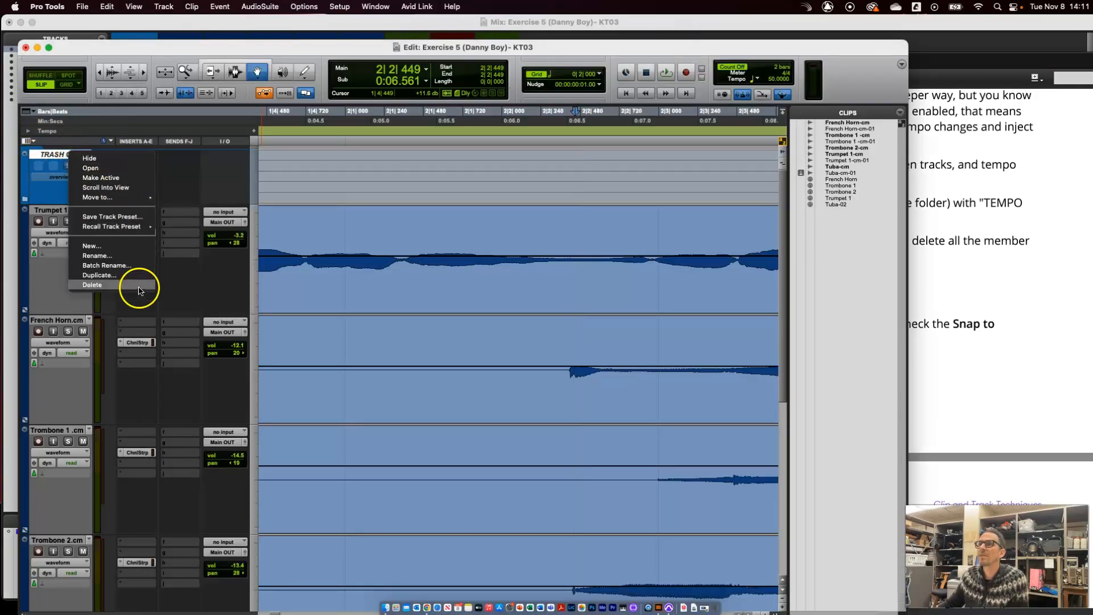
{"action": "left_click", "coordinate": [60, 156]}
{"action": "left_click", "coordinate": [164, 6]}
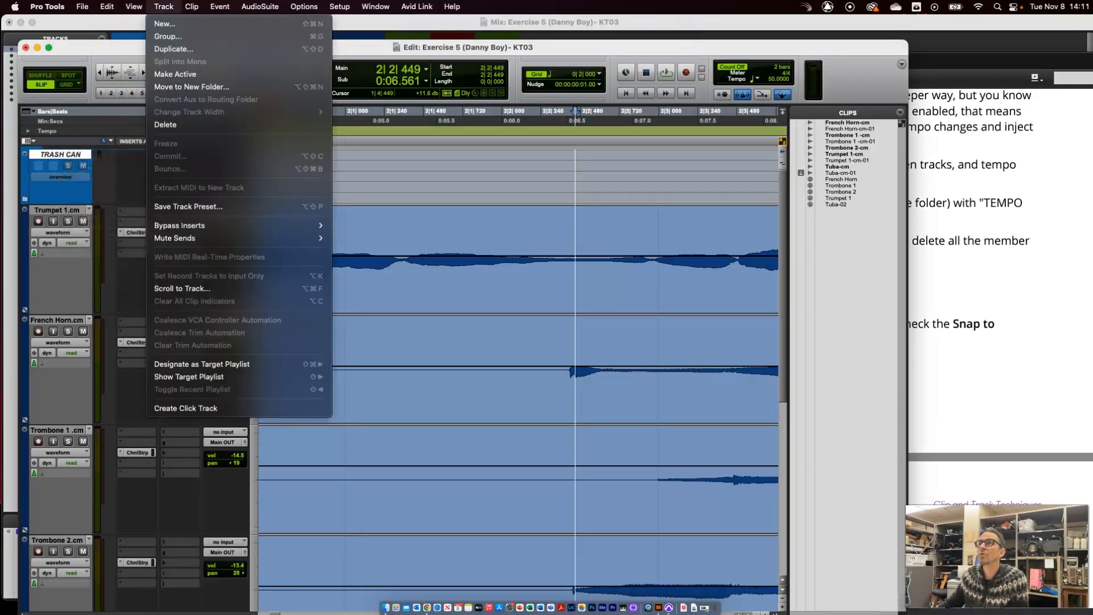
- Delete the TRASH CAN folder track together with all its member tracks and their active clips, checking step 12 of the exercise
{"action": "left_click", "coordinate": [61, 155]}
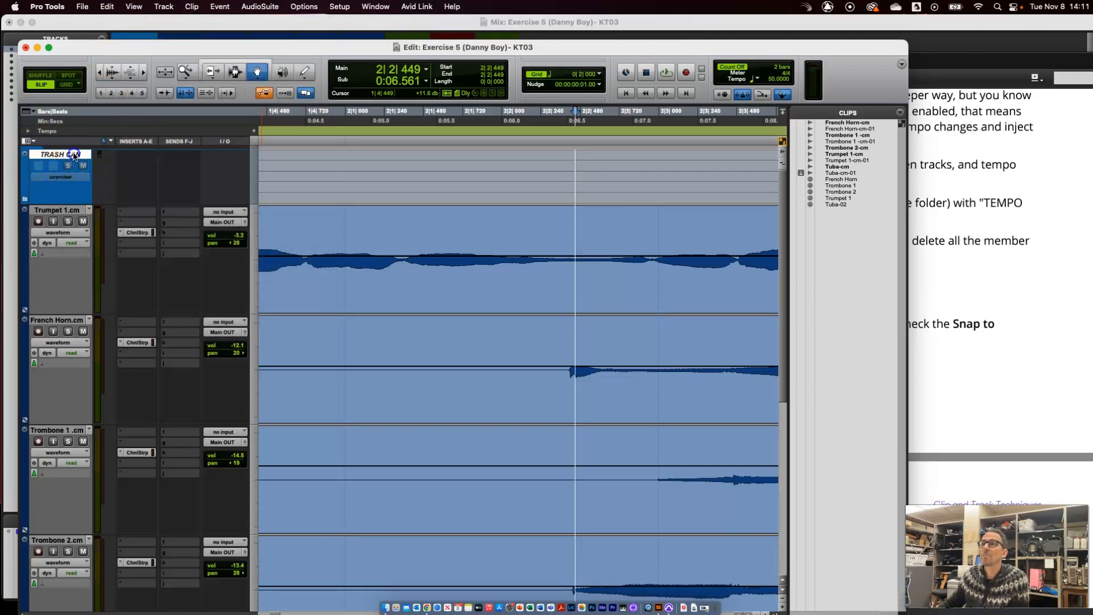
{"action": "scroll", "coordinate": [74, 156], "scroll_direction": "down", "scroll_amount": 10}
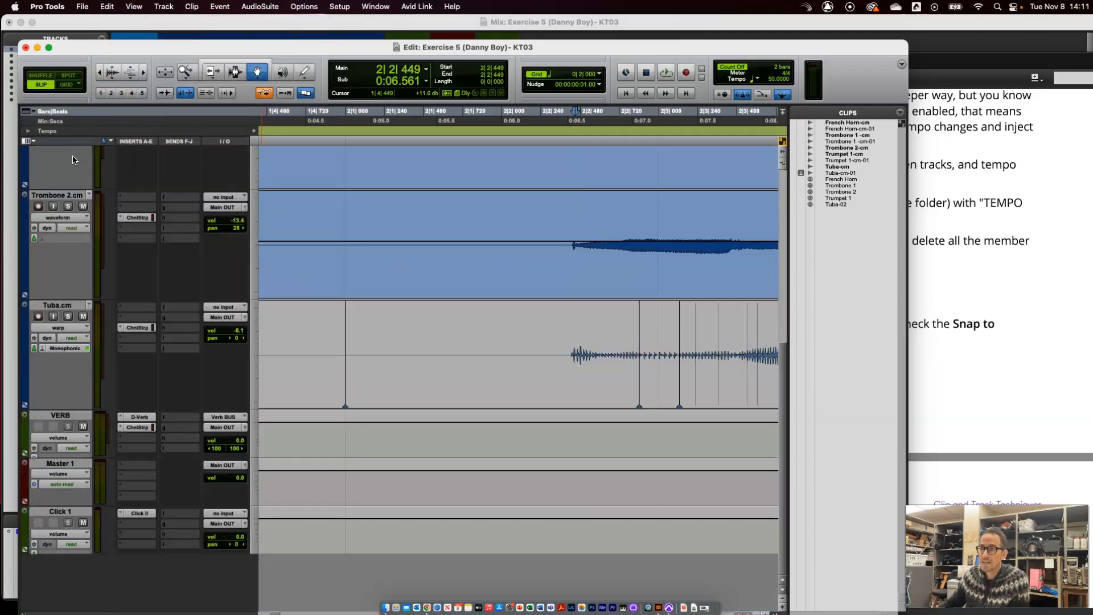
{"action": "scroll", "coordinate": [74, 160], "scroll_direction": "up", "scroll_amount": 10}
{"action": "left_click", "coordinate": [165, 6]}
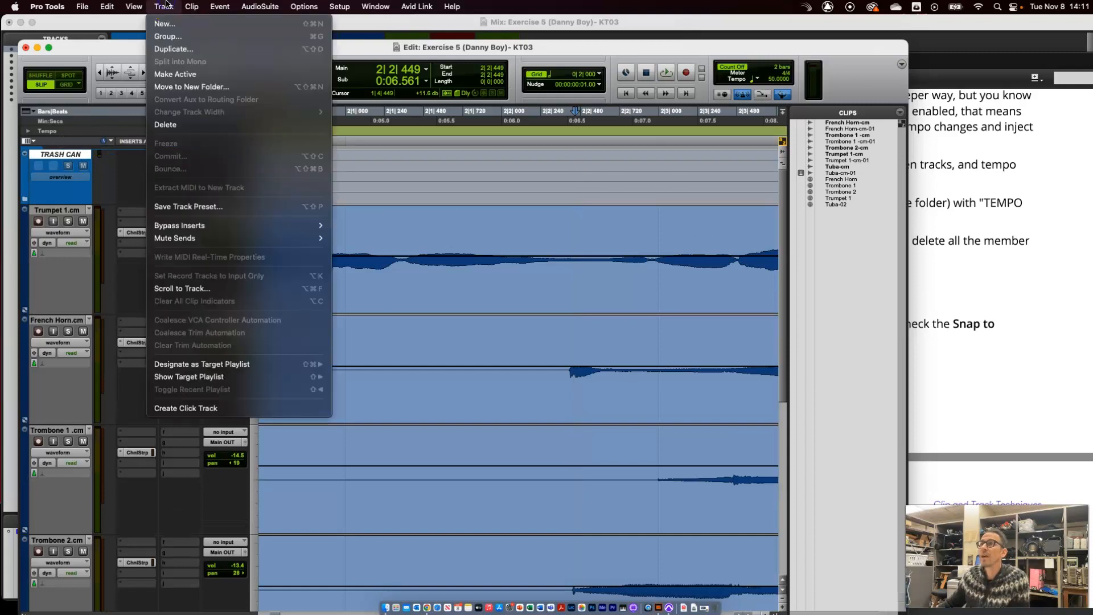
{"action": "left_click", "coordinate": [194, 125]}
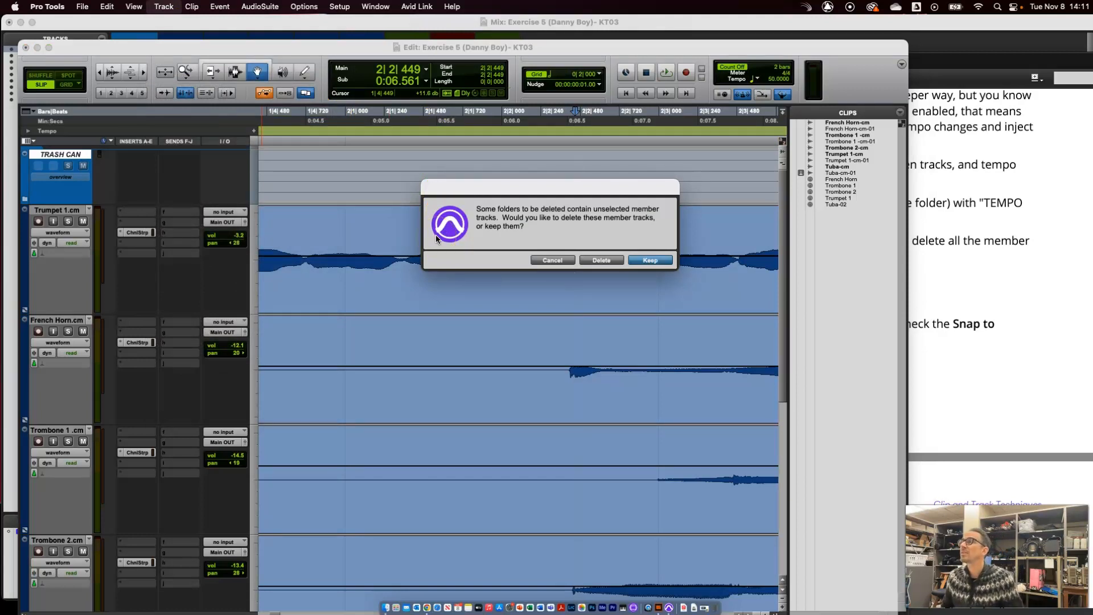
{"action": "left_click", "coordinate": [932, 334]}
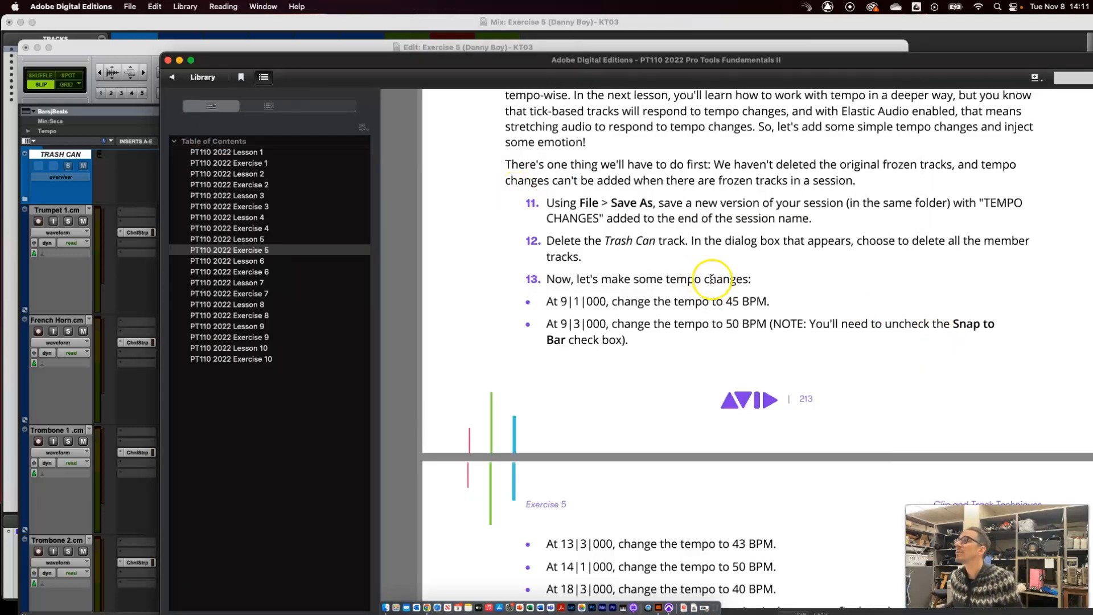
{"action": "scroll", "coordinate": [687, 354], "scroll_direction": "up", "scroll_amount": 5}
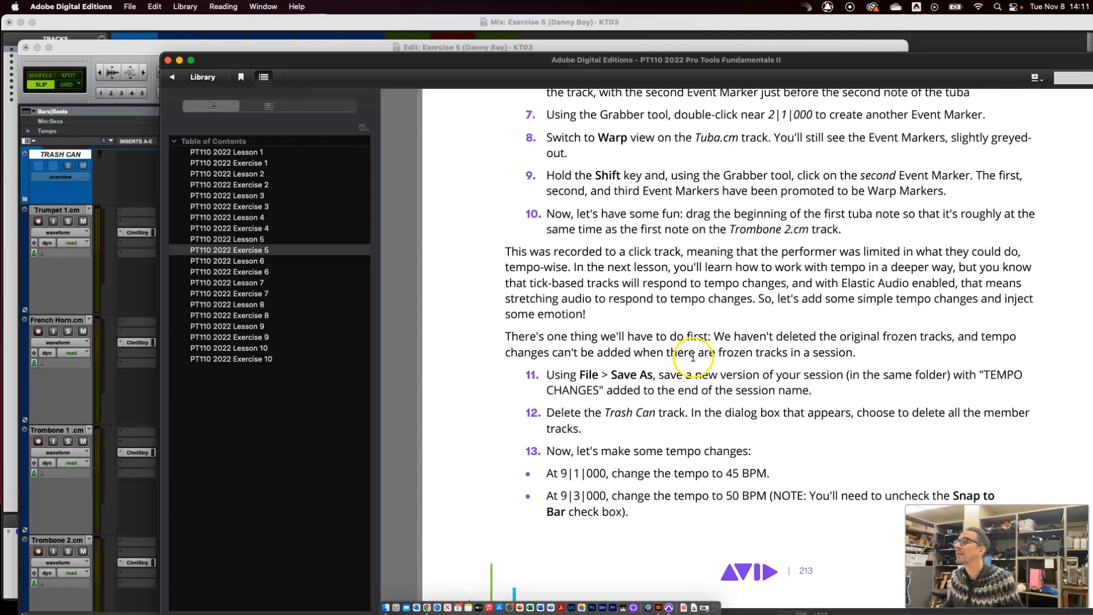
{"action": "scroll", "coordinate": [785, 382], "scroll_direction": "down", "scroll_amount": 1}
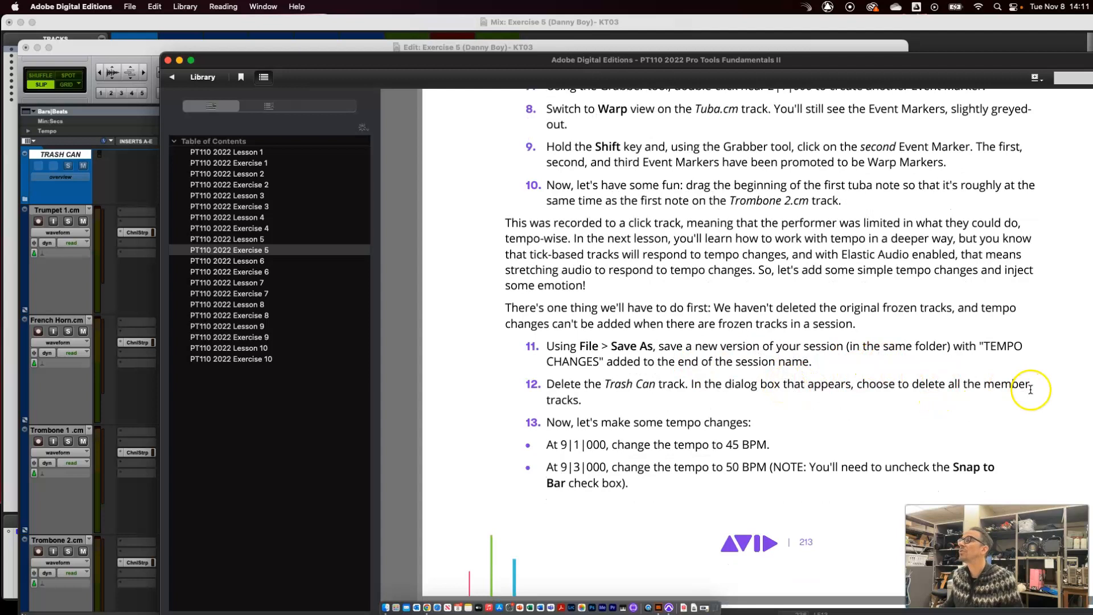
{"action": "left_click", "coordinate": [141, 164]}
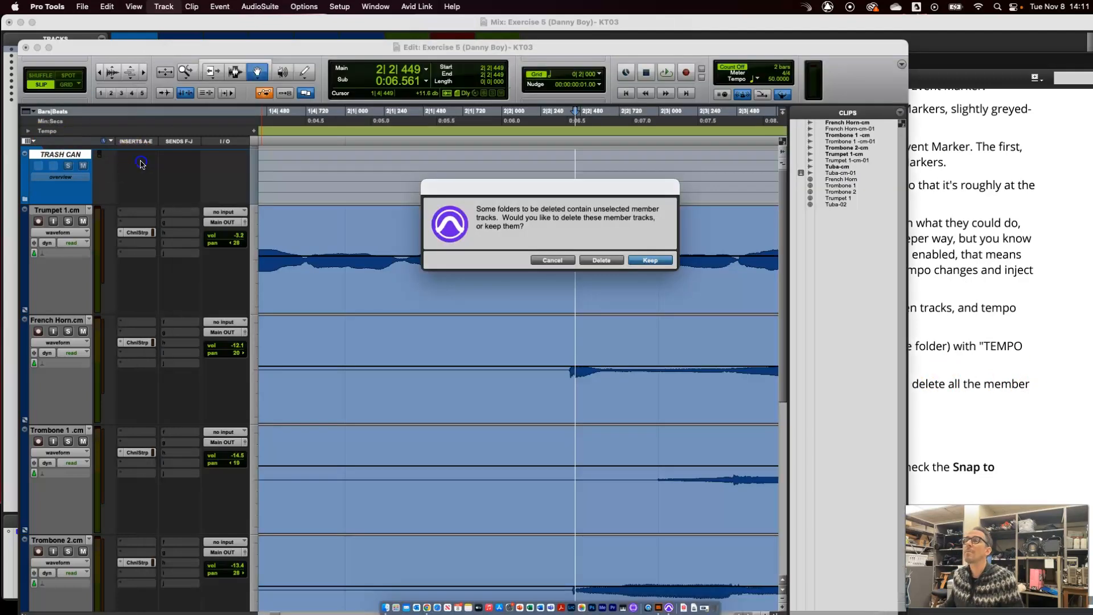
{"action": "left_click", "coordinate": [609, 259]}
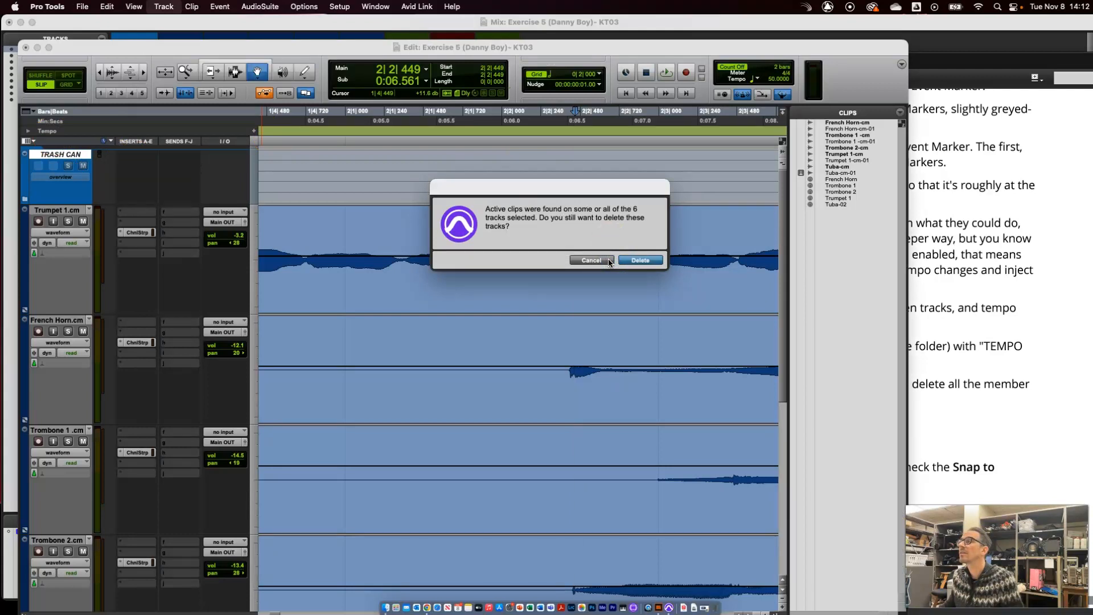
{"action": "left_click", "coordinate": [647, 261]}
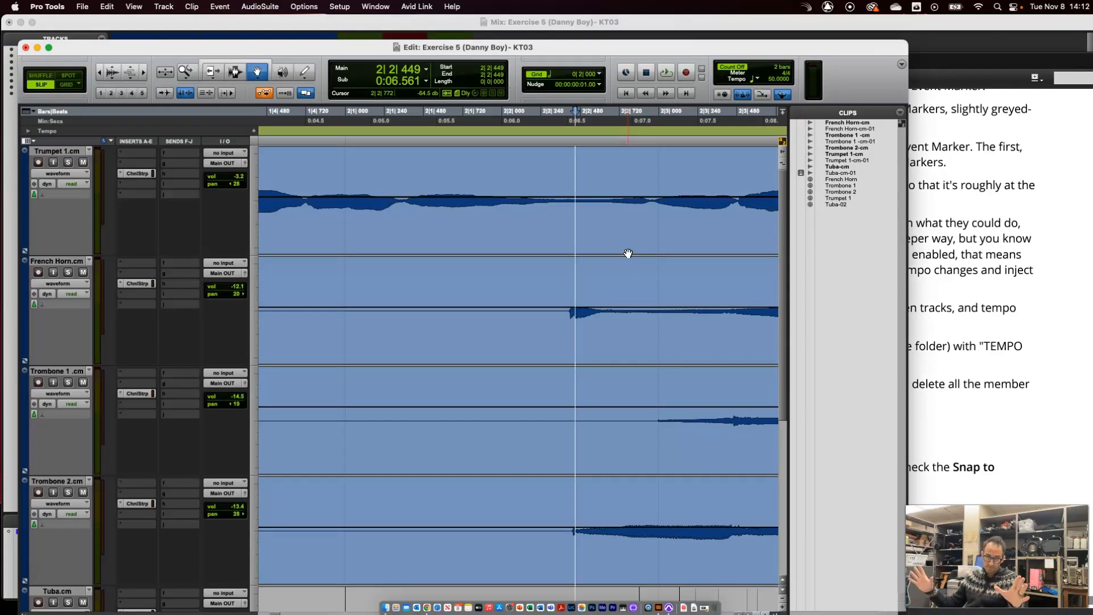
- Show the Edit window's track list to check the remaining tracks, and hide it again
{"action": "left_click", "coordinate": [430, 293]}
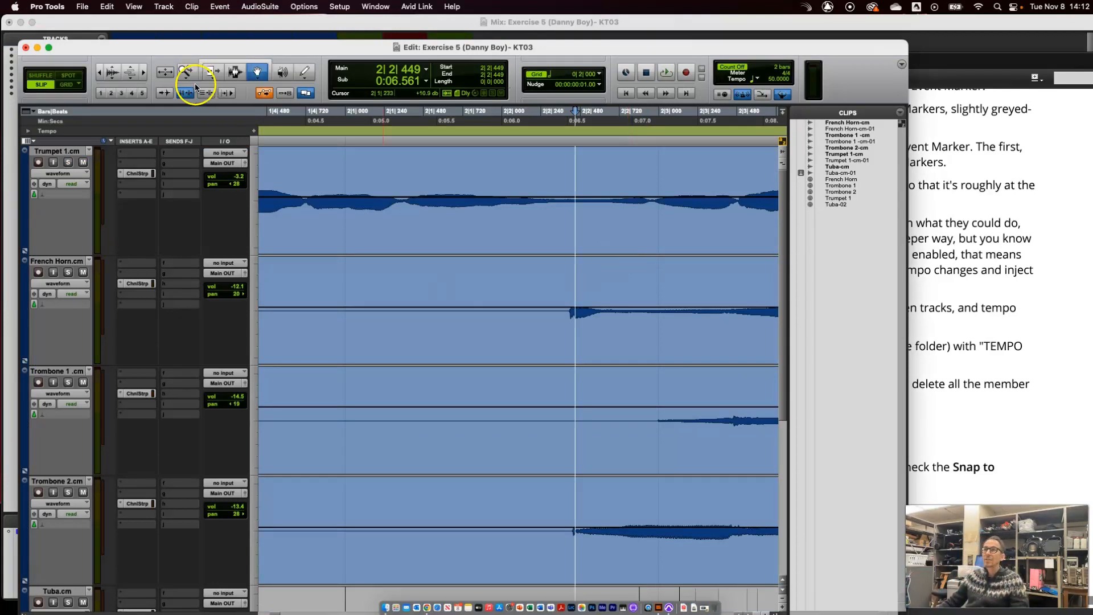
{"action": "left_click_drag", "start_coordinate": [158, 48], "coordinate": [228, 44]}
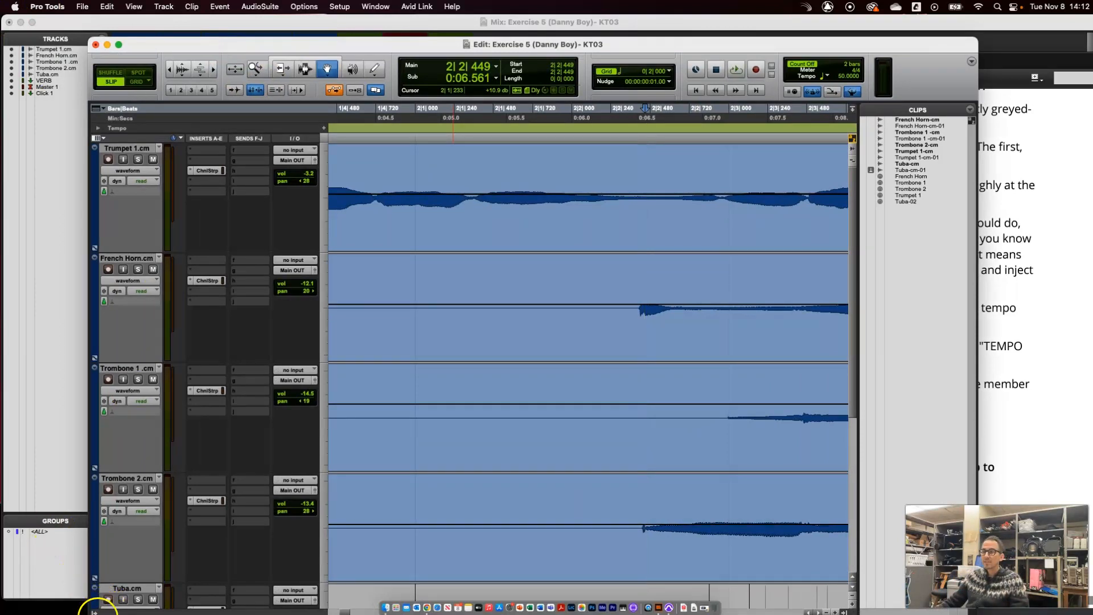
{"action": "left_click", "coordinate": [95, 612]}
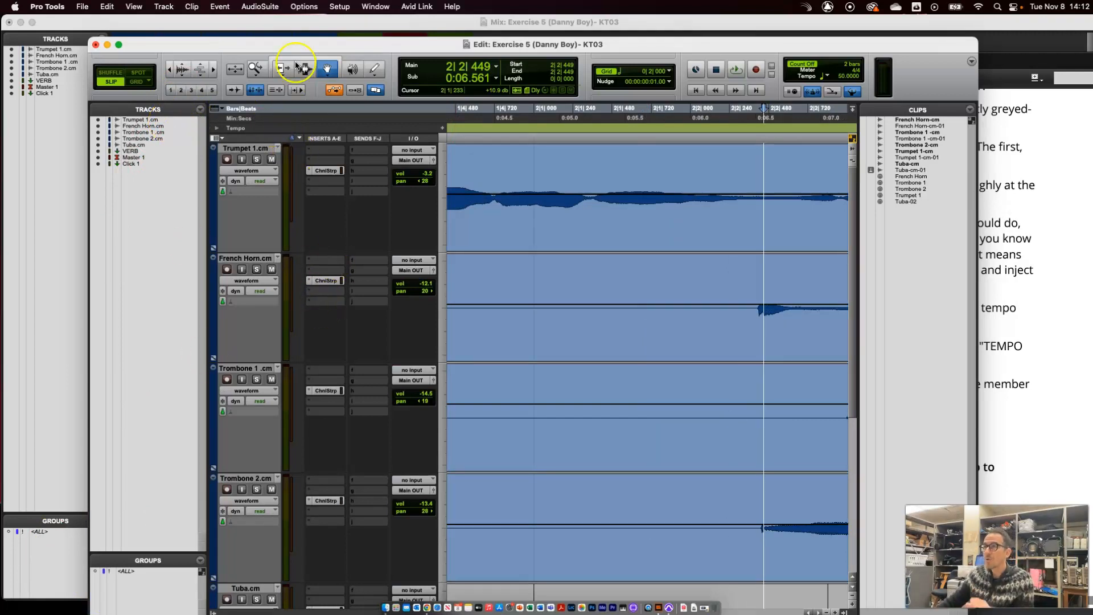
{"action": "left_click_drag", "start_coordinate": [299, 46], "coordinate": [232, 47]}
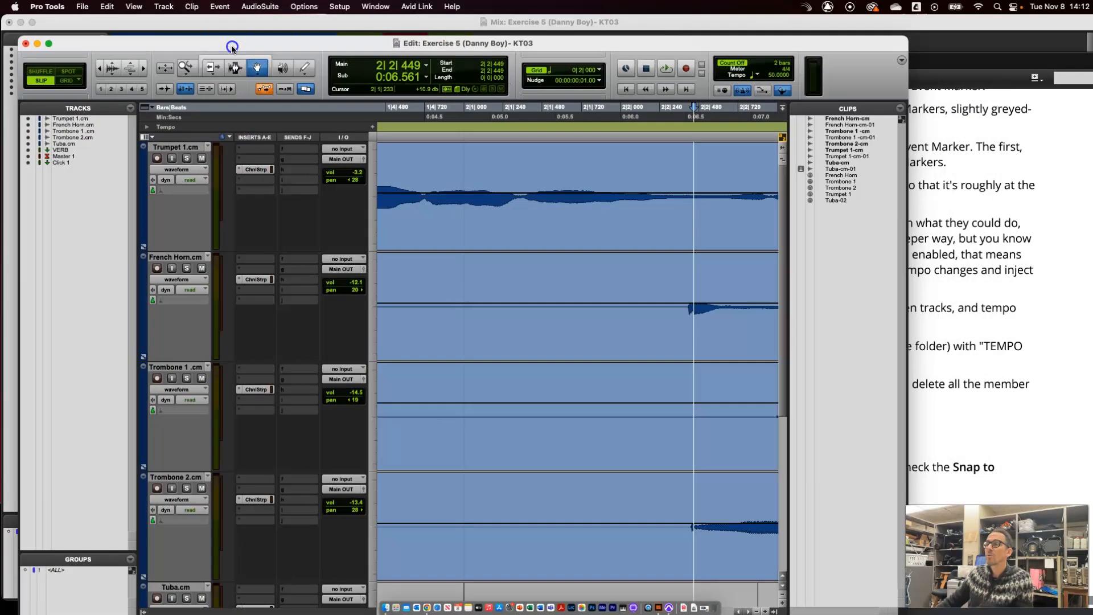
{"action": "left_click", "coordinate": [143, 610]}
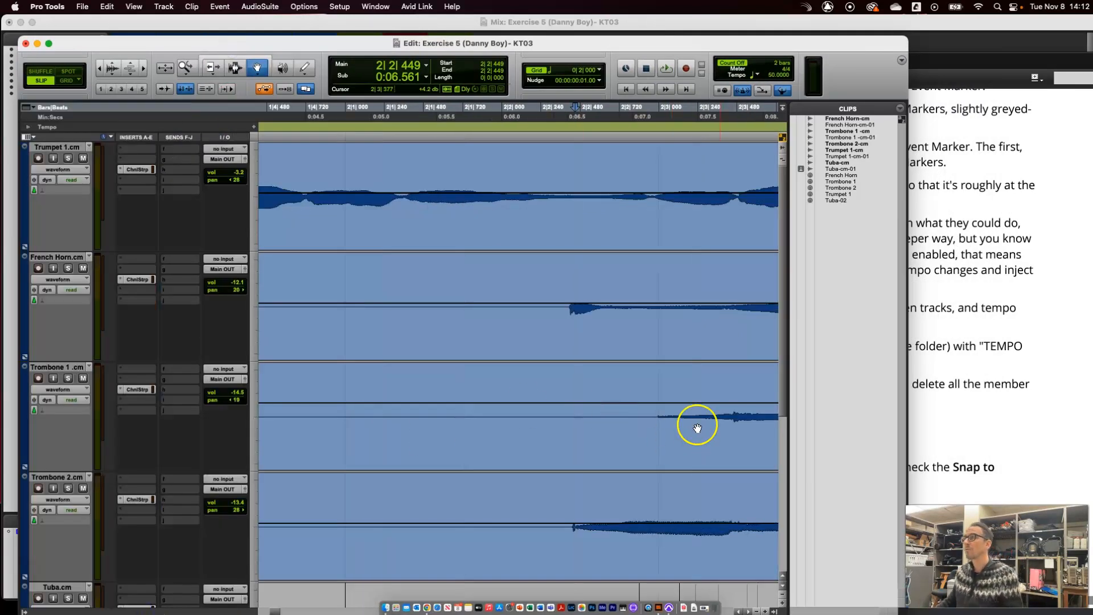
- Read the step 13 tempo changes and step 14 on the Elastic Audio plug-in in Adobe Digital Editions
{"action": "left_click", "coordinate": [978, 420]}
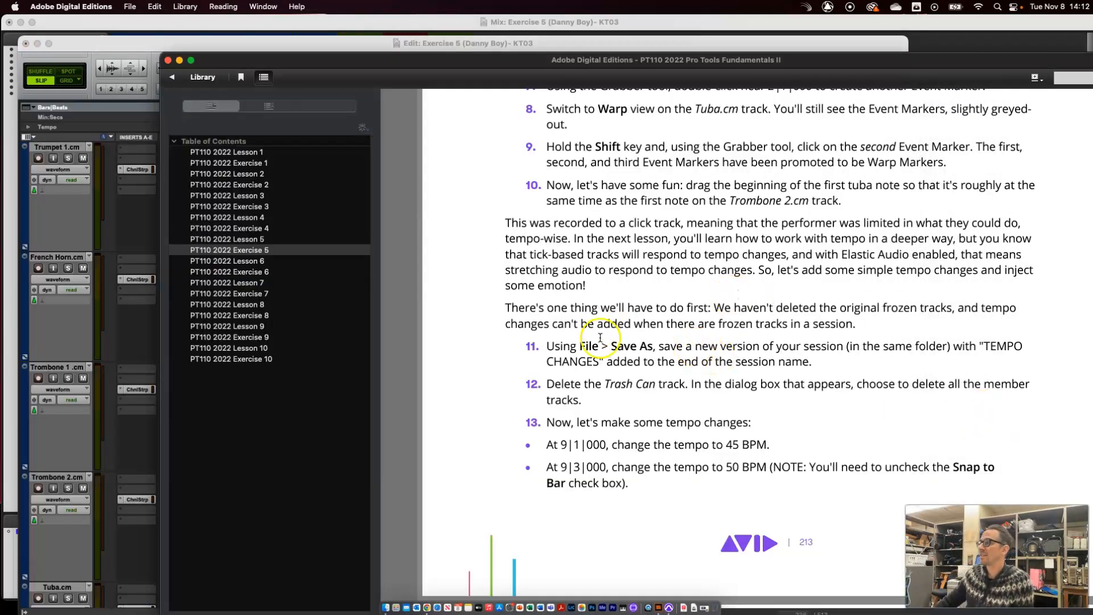
{"action": "scroll", "coordinate": [589, 449], "scroll_direction": "down", "scroll_amount": 2}
{"action": "scroll", "coordinate": [589, 449], "scroll_direction": "down", "scroll_amount": 10}
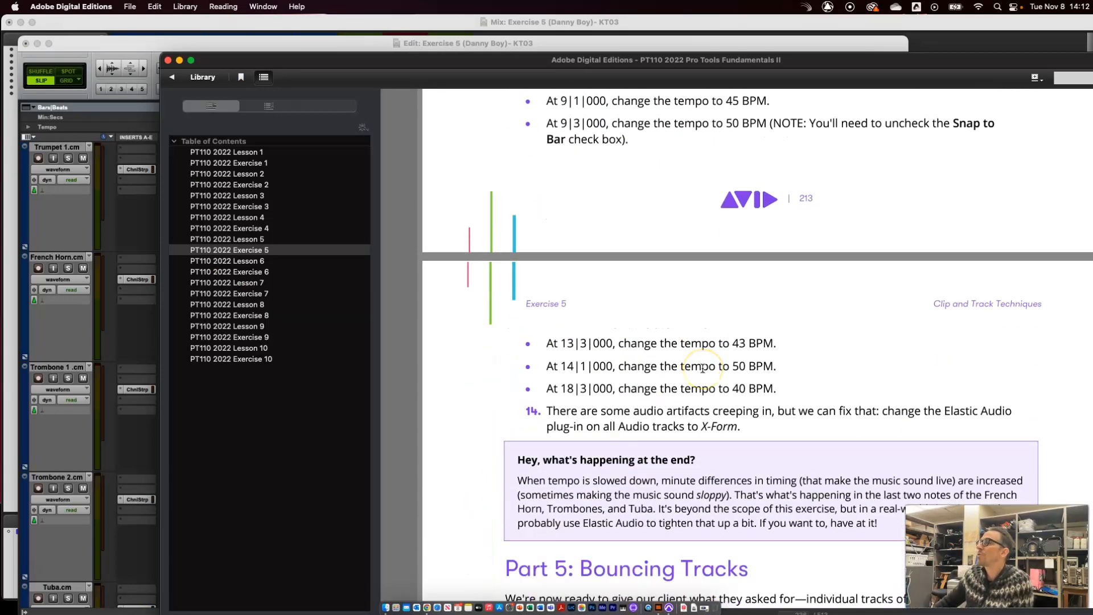
{"action": "scroll", "coordinate": [703, 367], "scroll_direction": "up", "scroll_amount": 2}
- Return to the Pro Tools Edit window and move the insertion point to 9|1|000
{"action": "left_click", "coordinate": [165, 51]}
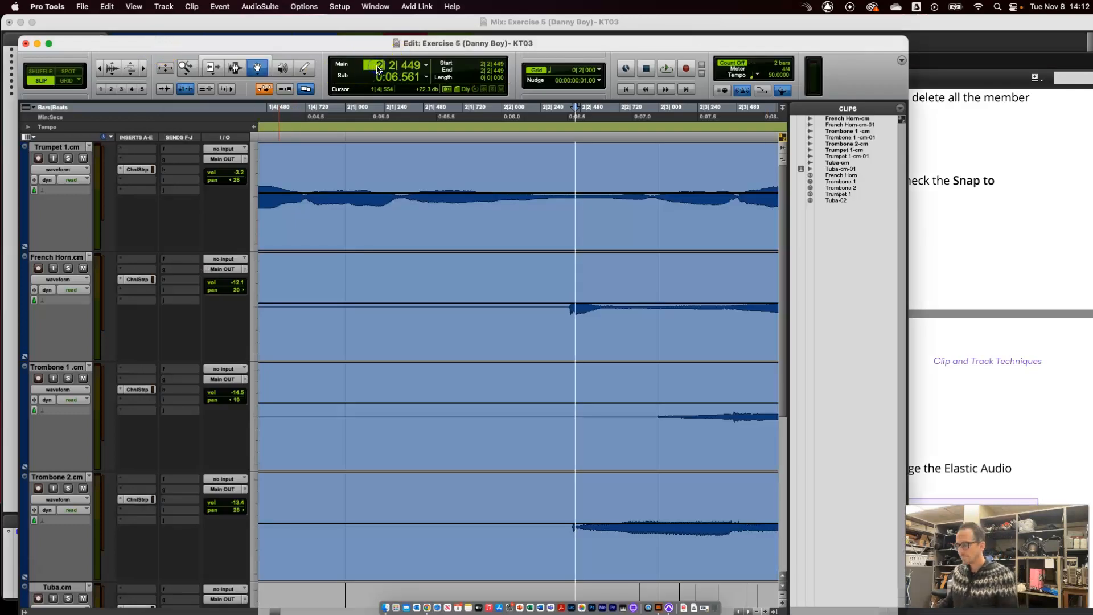
{"action": "type", "text": "9| 1| 000"}
{"action": "key", "text": "Return"}
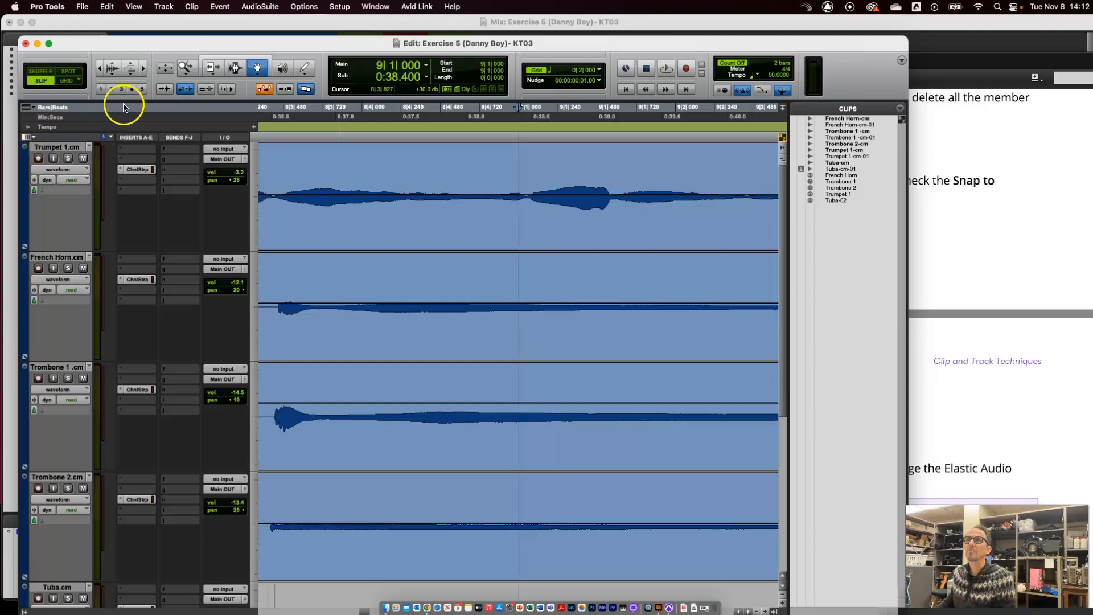
- Check the ruler display options for Tempo and Tempo Editor, and expand the Tempo Editor below the Tempo ruler
{"action": "left_click", "coordinate": [134, 6]}
{"action": "mouse_move", "coordinate": [146, 68]}
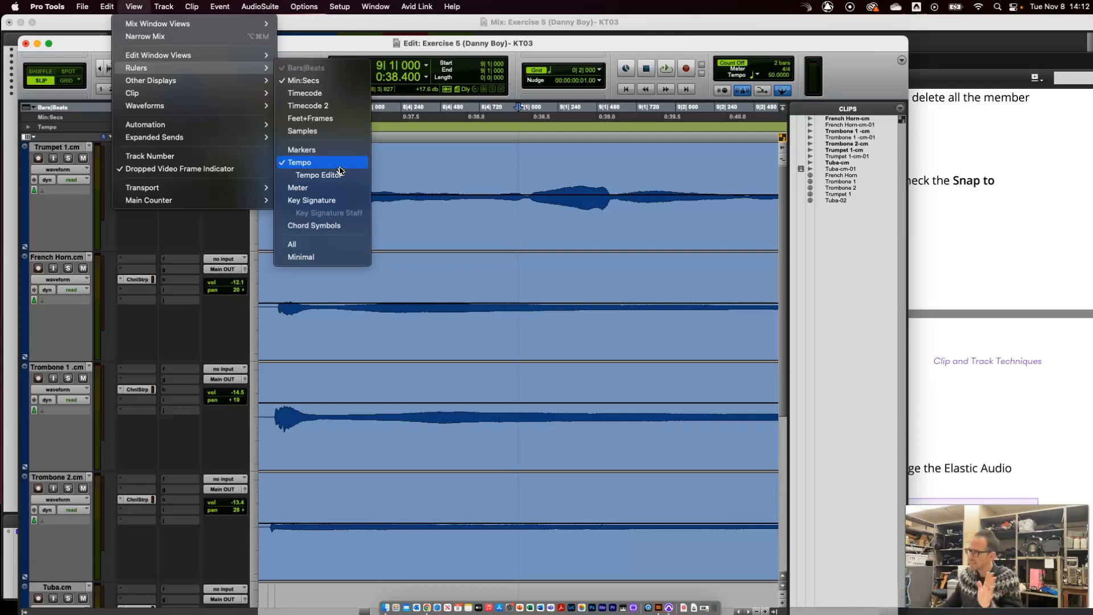
{"action": "left_click", "coordinate": [558, 241]}
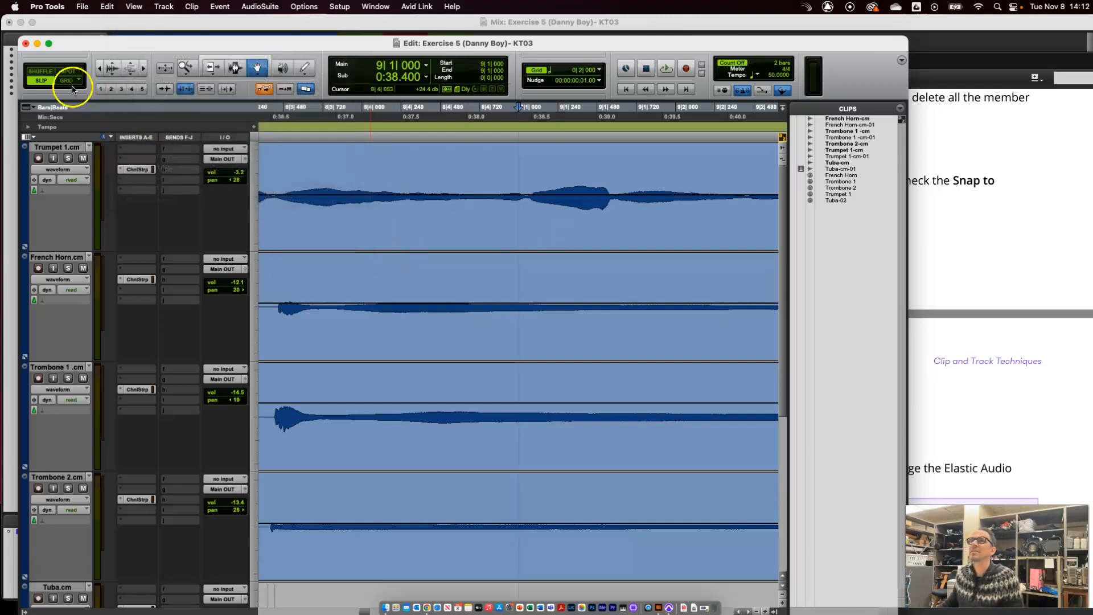
{"action": "left_click", "coordinate": [134, 6]}
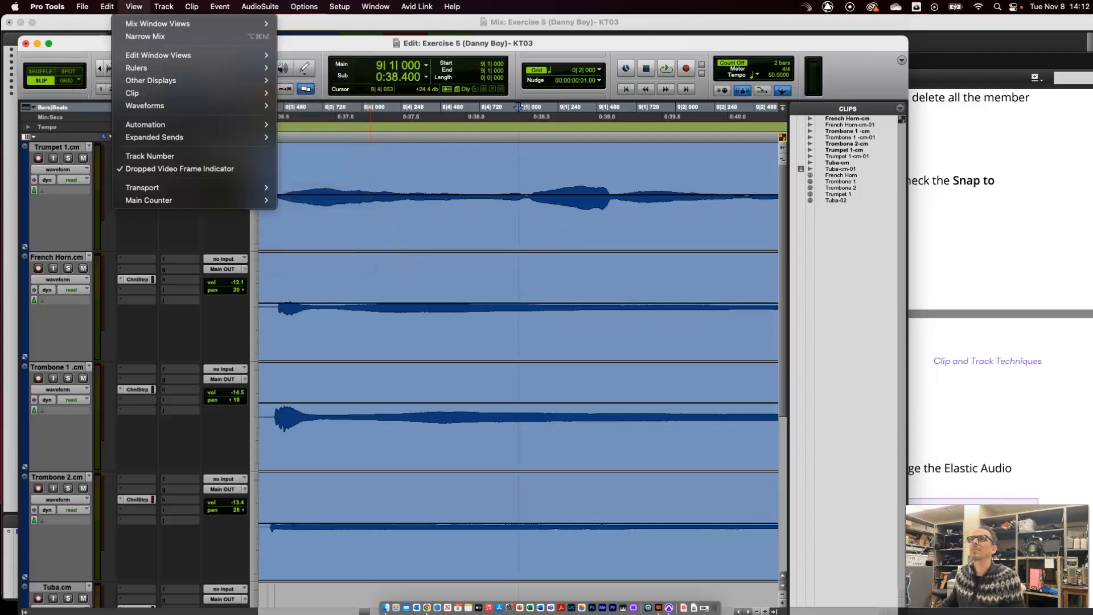
{"action": "left_click", "coordinate": [419, 194]}
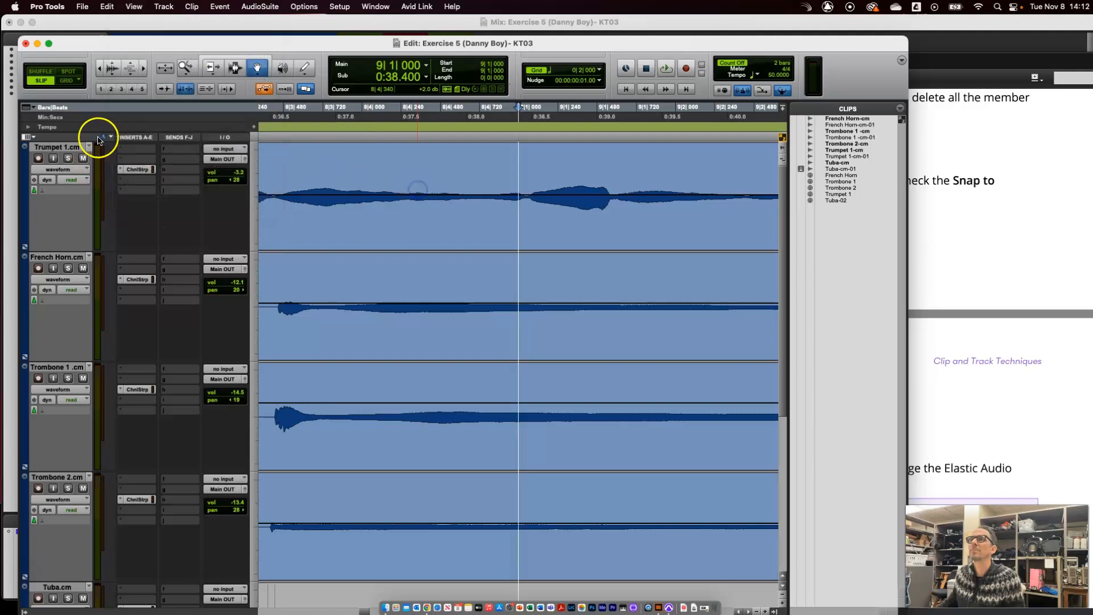
{"action": "left_click", "coordinate": [28, 129]}
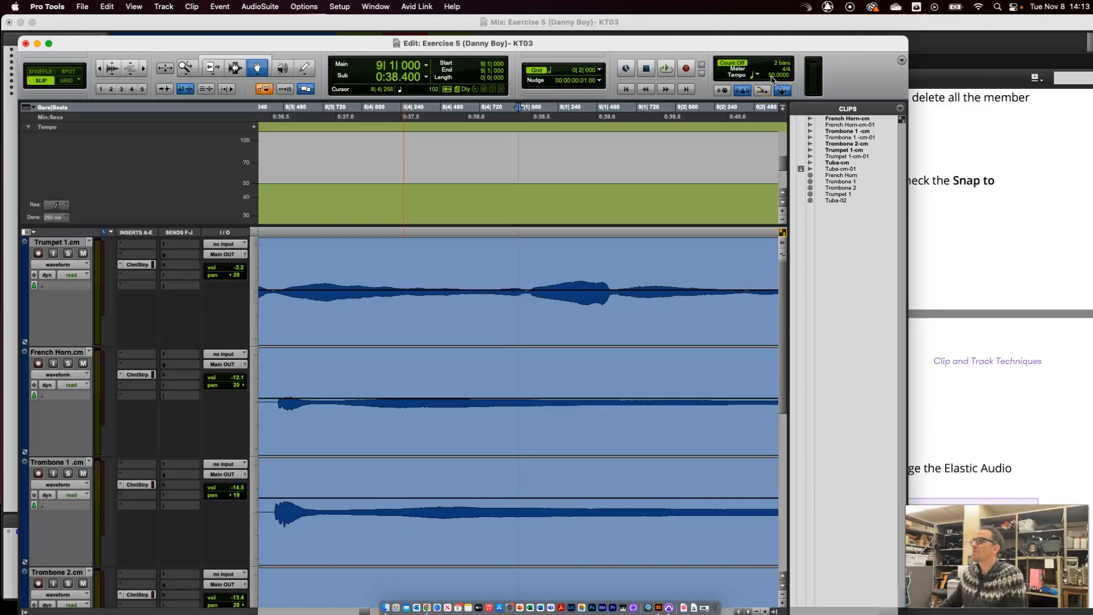
- Switch the MIDI Input Display and the MIDI Controls off and back on in the Edit window toolbar
{"action": "left_click", "coordinate": [901, 62]}
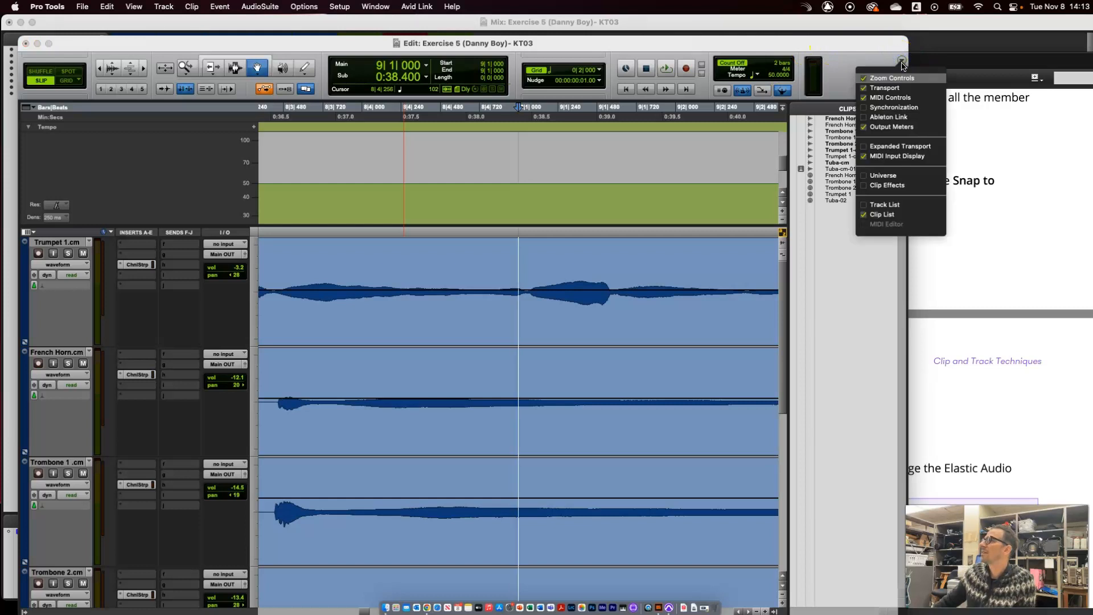
{"action": "left_click", "coordinate": [903, 158]}
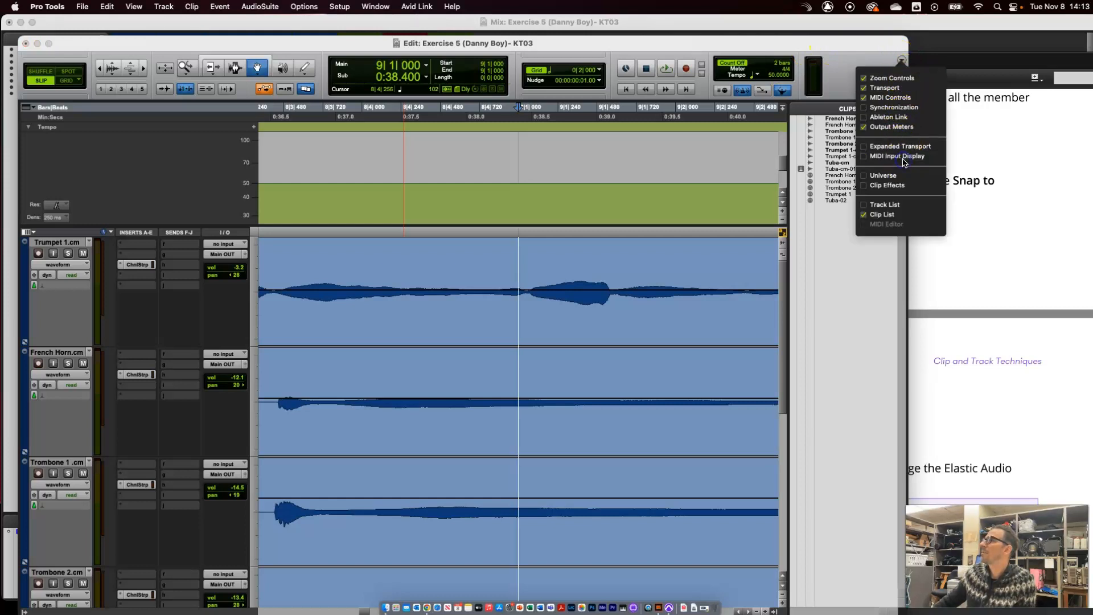
{"action": "left_click", "coordinate": [903, 158]}
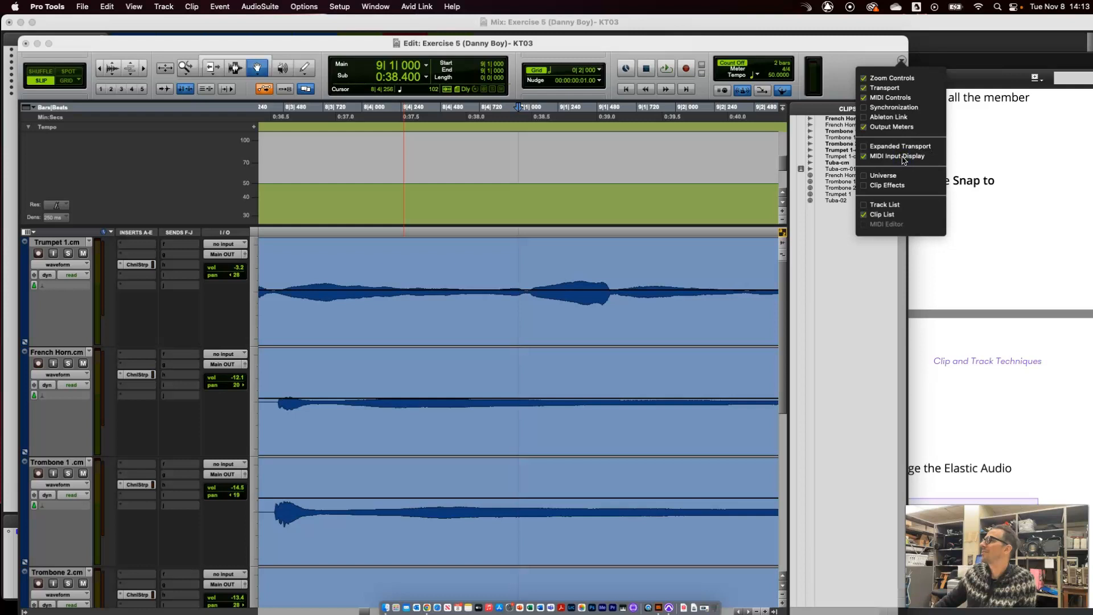
{"action": "left_click", "coordinate": [912, 98]}
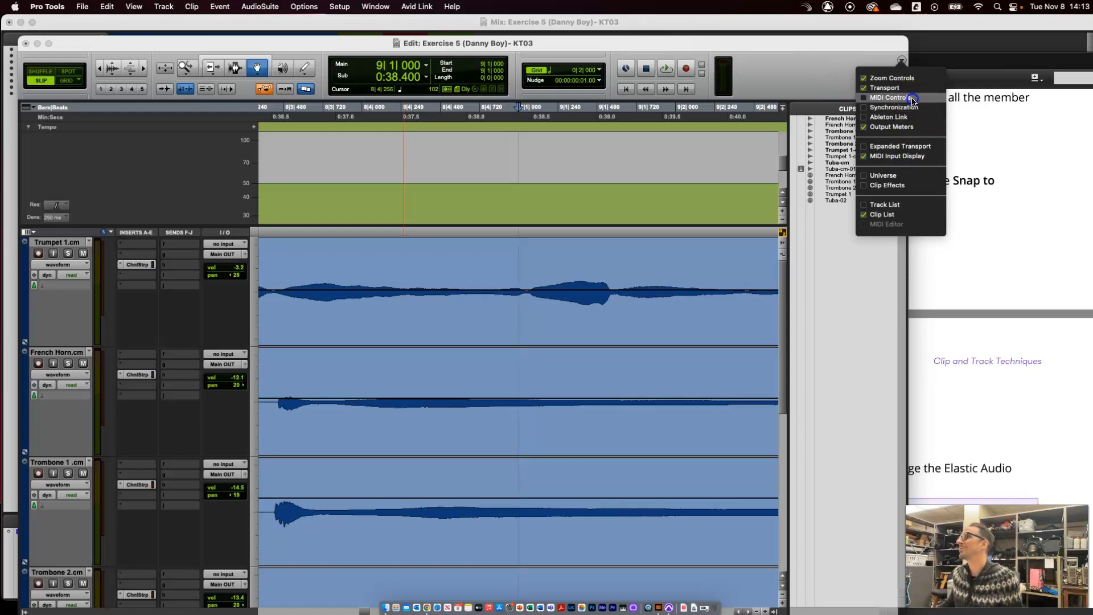
{"action": "left_click", "coordinate": [910, 97]}
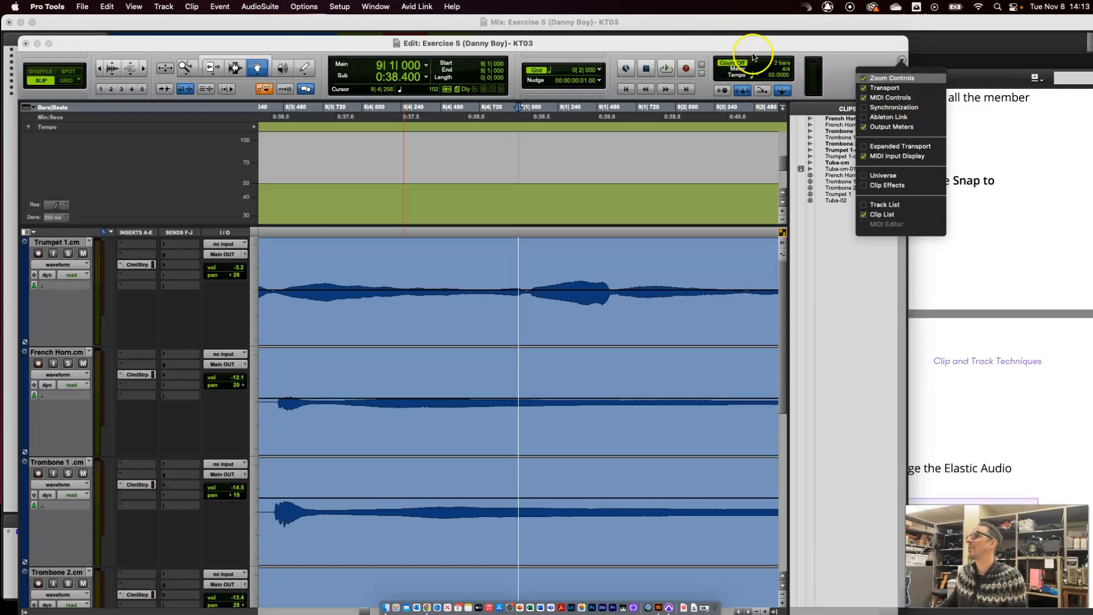
{"action": "left_click", "coordinate": [845, 68]}
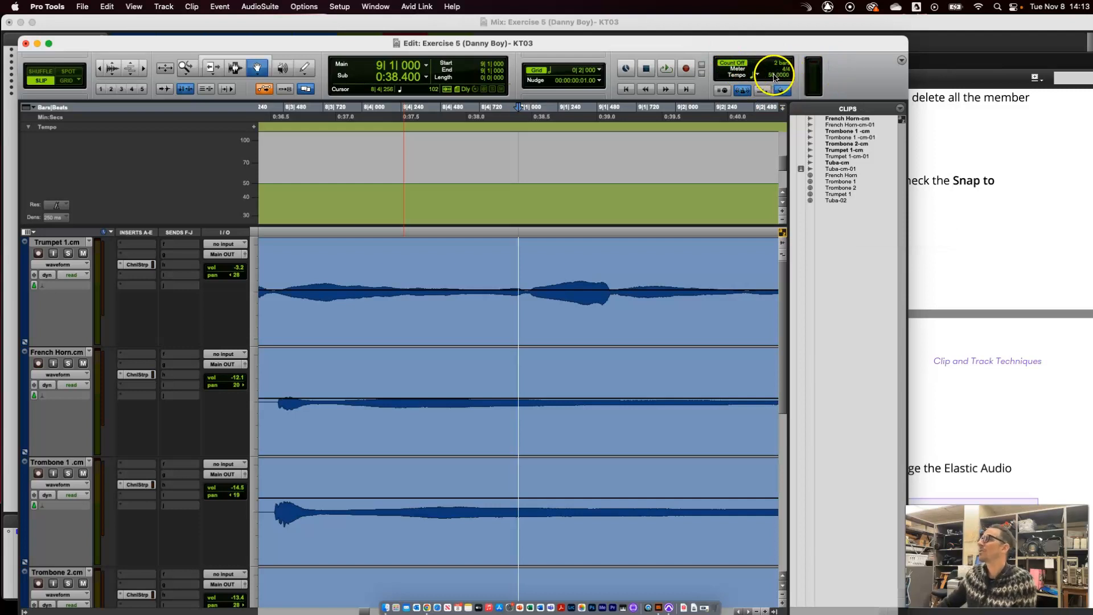
- Check the location fields in the main counter, and read the first step 13 tempo changes in Adobe Digital Editions before returning to Pro Tools
{"action": "left_click", "coordinate": [383, 70]}
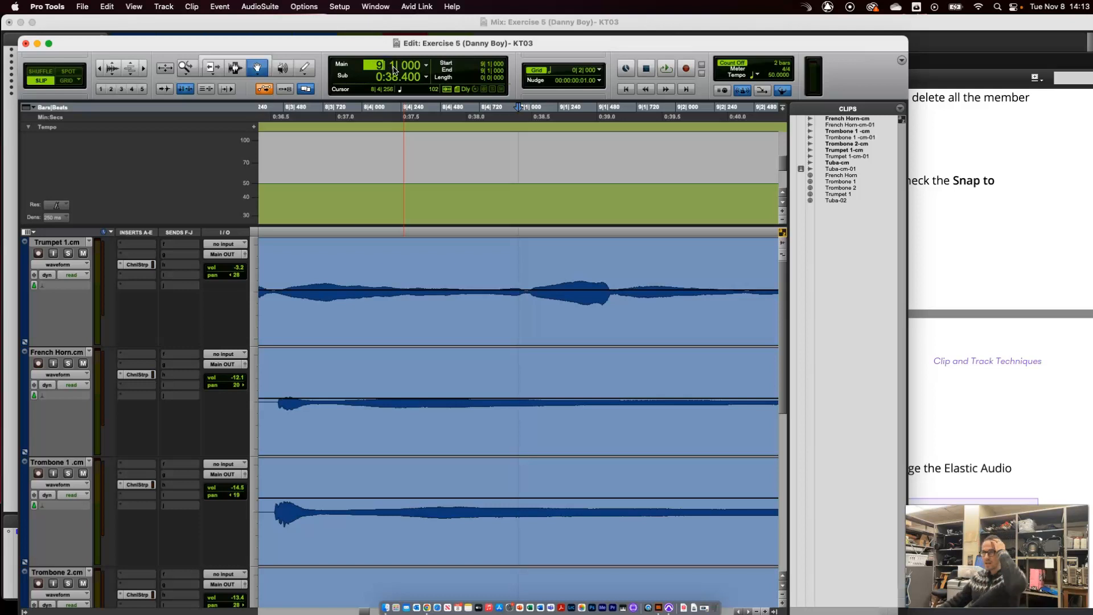
{"action": "left_click", "coordinate": [391, 68]}
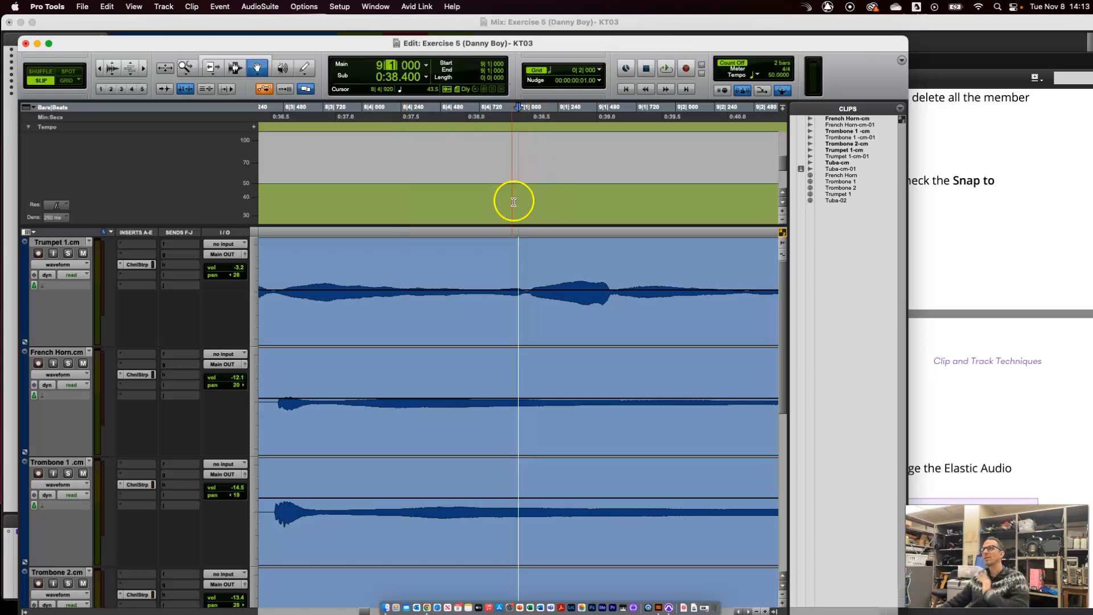
{"action": "left_click", "coordinate": [966, 228]}
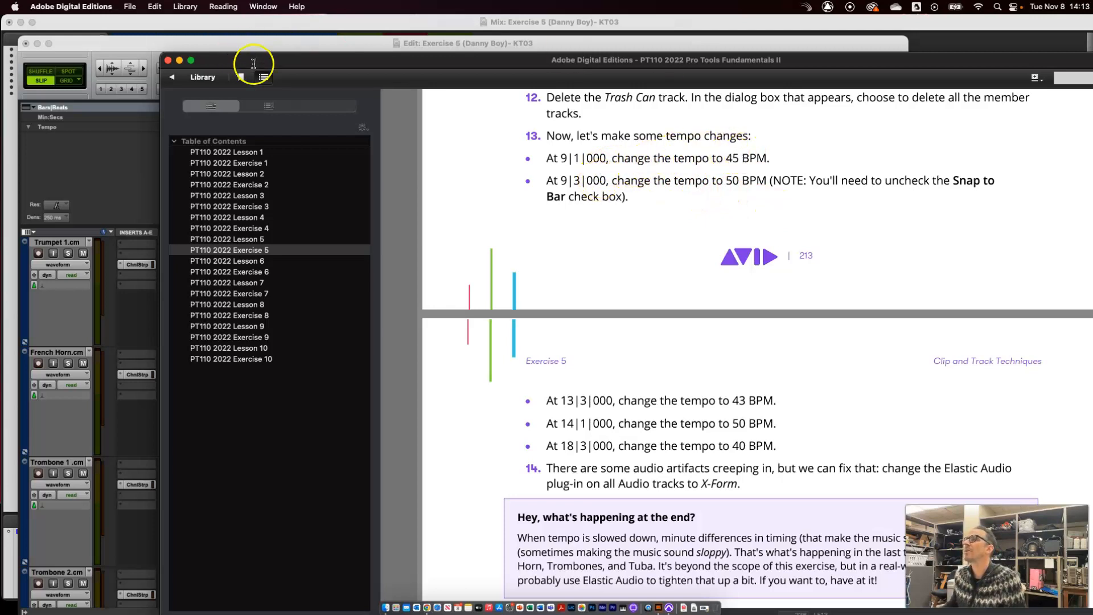
{"action": "left_click", "coordinate": [270, 39]}
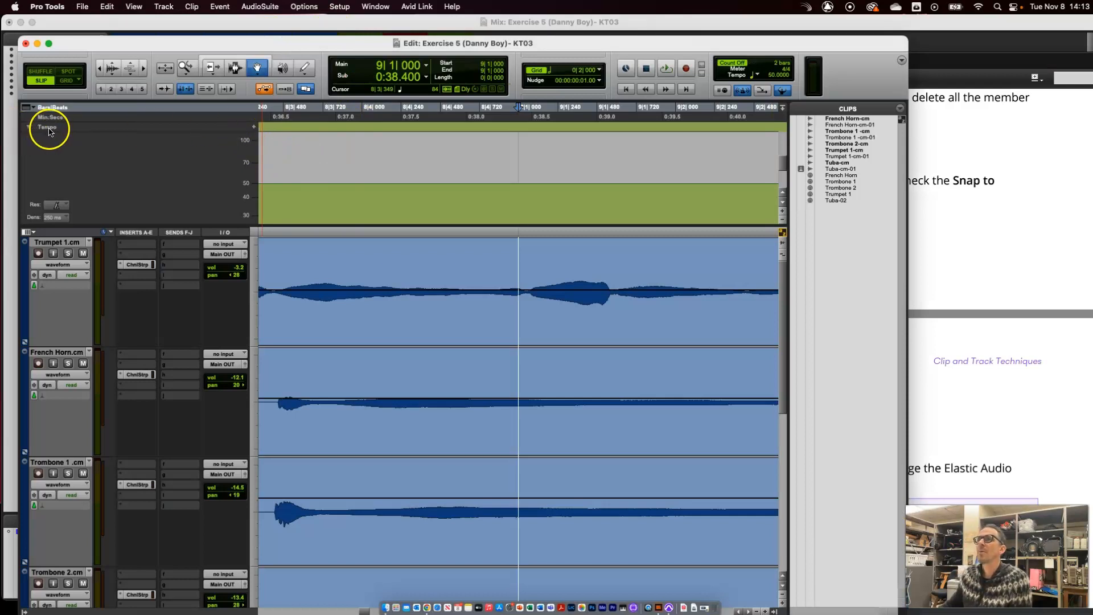
- Try adding a 45 BPM tempo change at 9|1|000, and undo it
{"action": "left_click", "coordinate": [254, 129]}
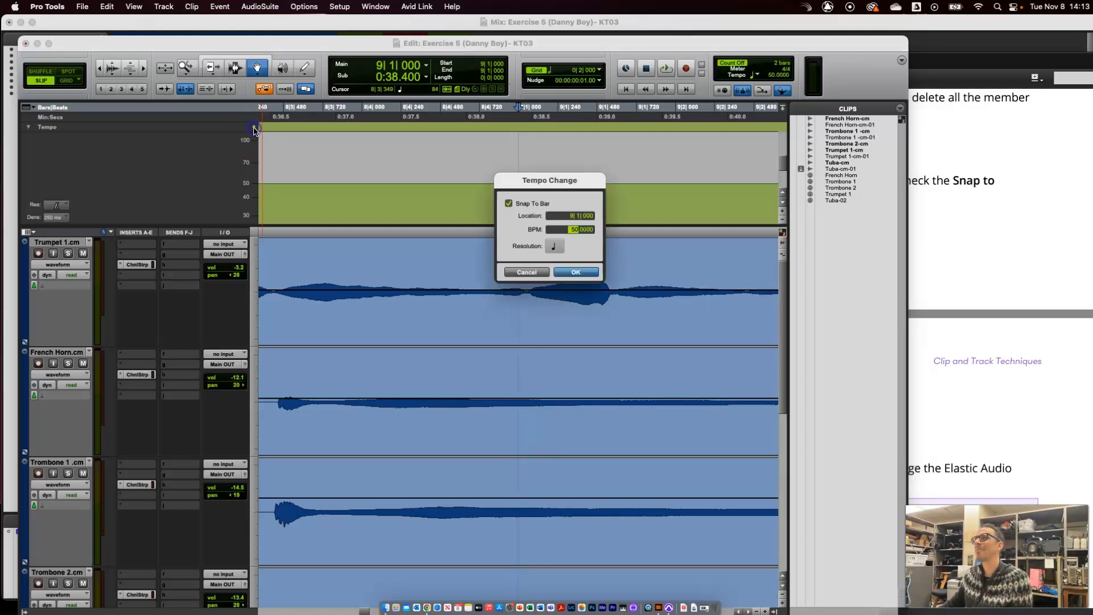
{"action": "mouse_move", "coordinate": [744, 44]}
{"action": "left_mouse_down"}
{"action": "mouse_move", "coordinate": [810, 305]}
{"action": "mouse_move", "coordinate": [805, 139]}
{"action": "mouse_move", "coordinate": [754, 41]}
{"action": "left_mouse_up"}
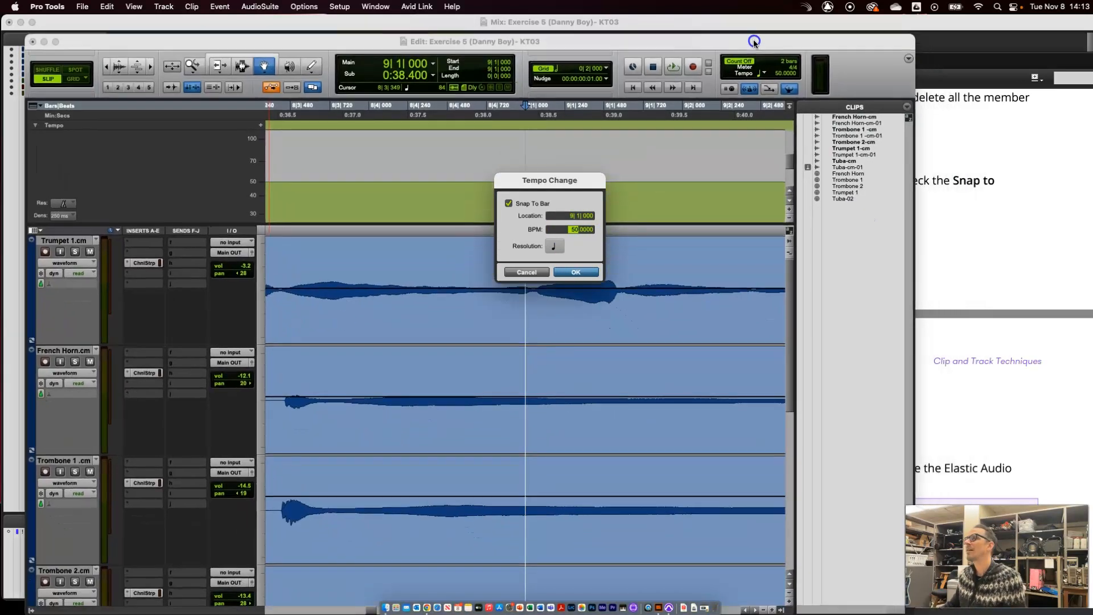
{"action": "type", "text": "45"}
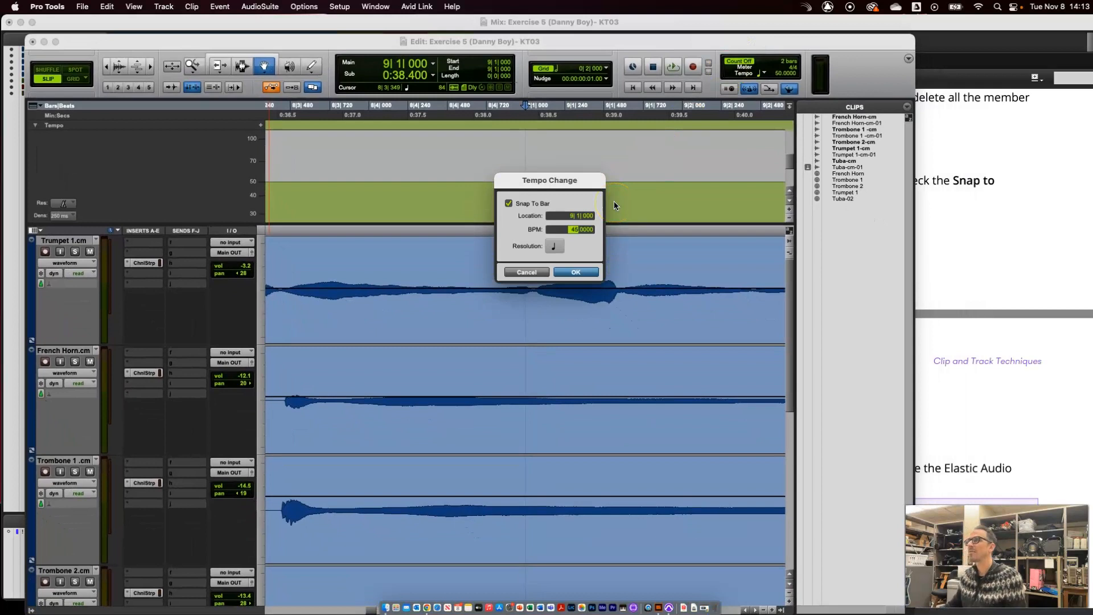
{"action": "left_click", "coordinate": [568, 273]}
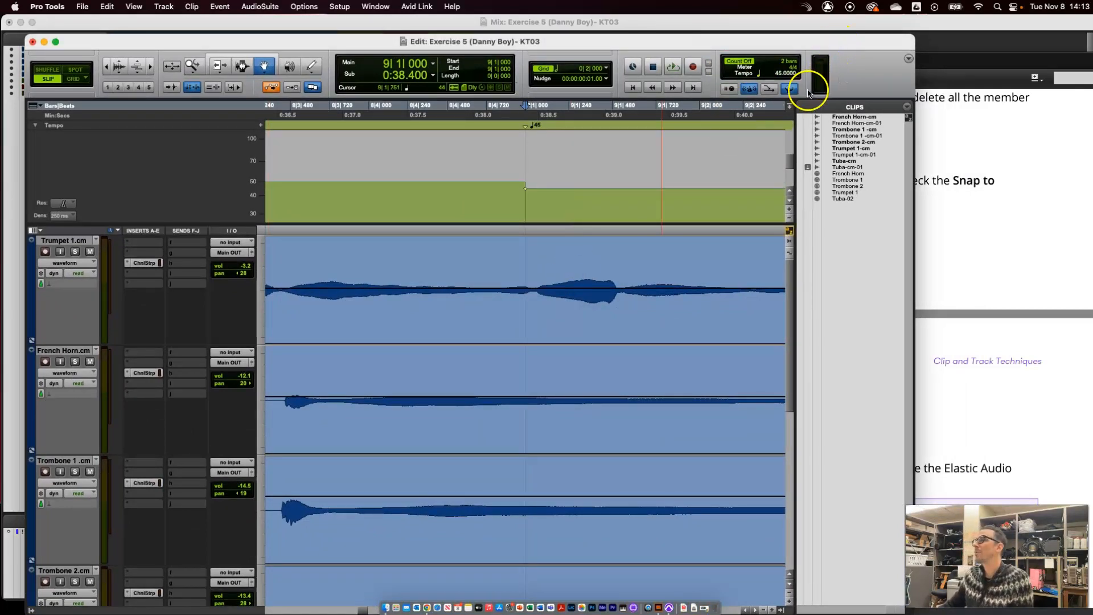
{"action": "key", "text": "super+z"}
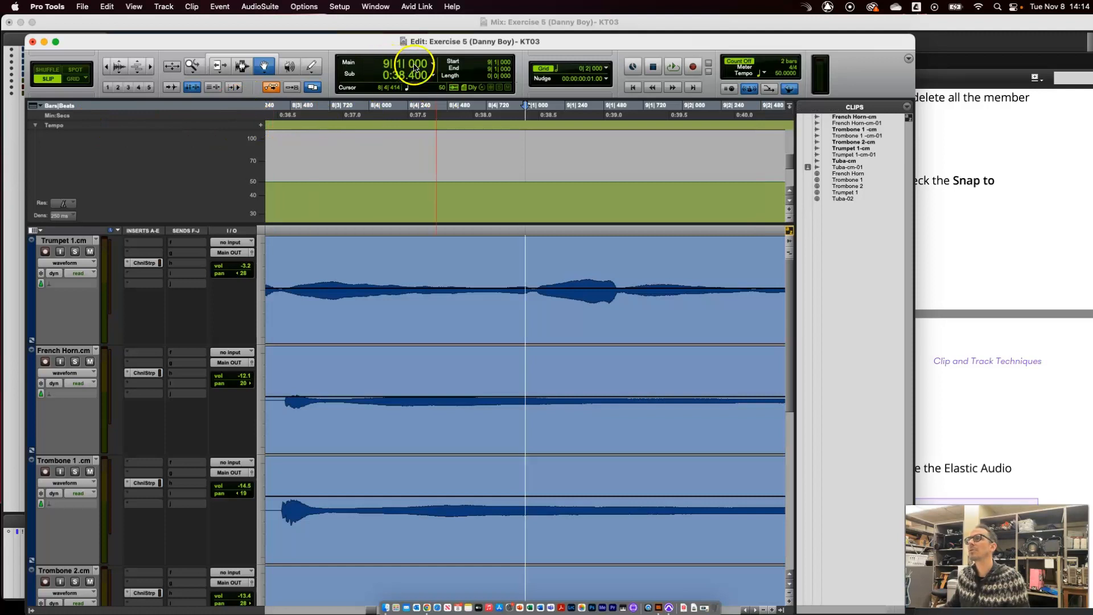
- Add a tempo change to 45 BPM at 9|1|000
{"action": "left_click", "coordinate": [261, 126]}
{"action": "type", "text": "45"}
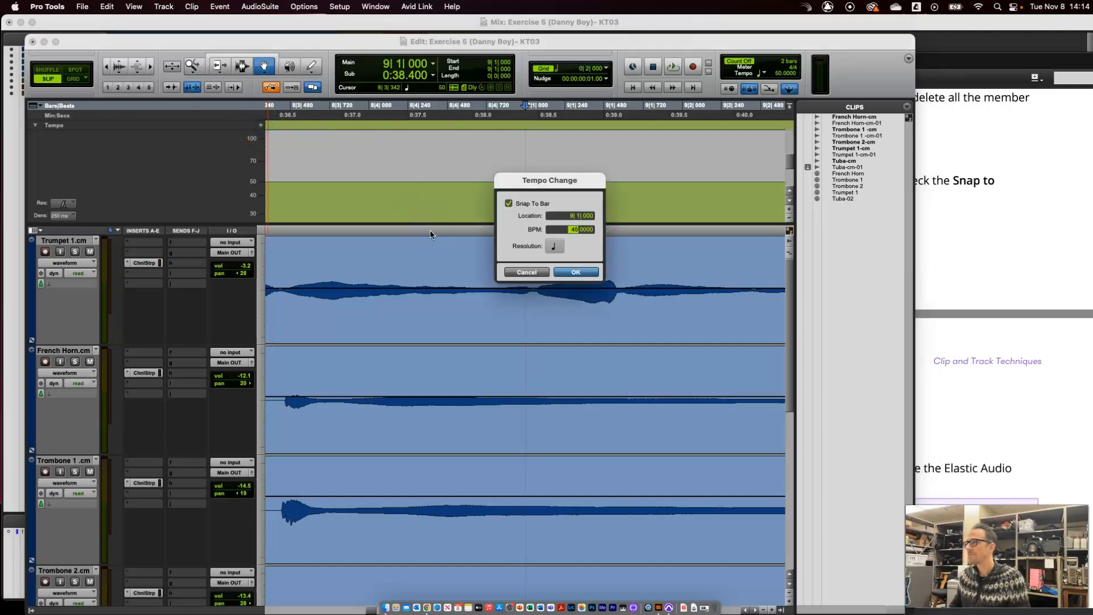
{"action": "key", "text": "Return"}
- Check the second tempo change in Adobe Digital Editions, and in Pro Tools add a 50 BPM tempo change at 9|3|000 with Snap To Bar off
{"action": "left_click", "coordinate": [988, 232]}
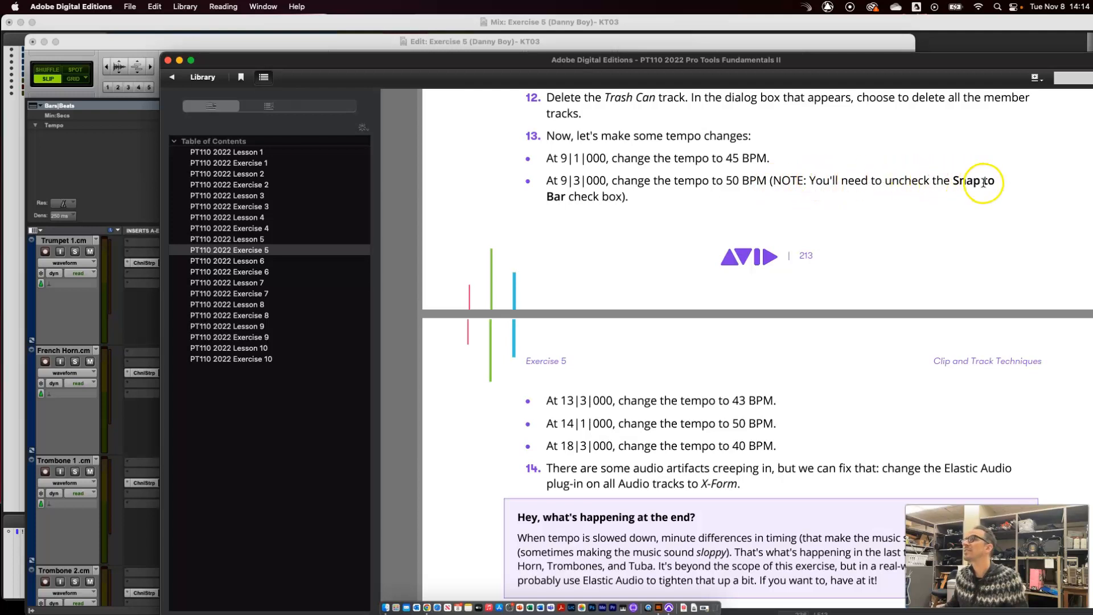
{"action": "left_click", "coordinate": [262, 40]}
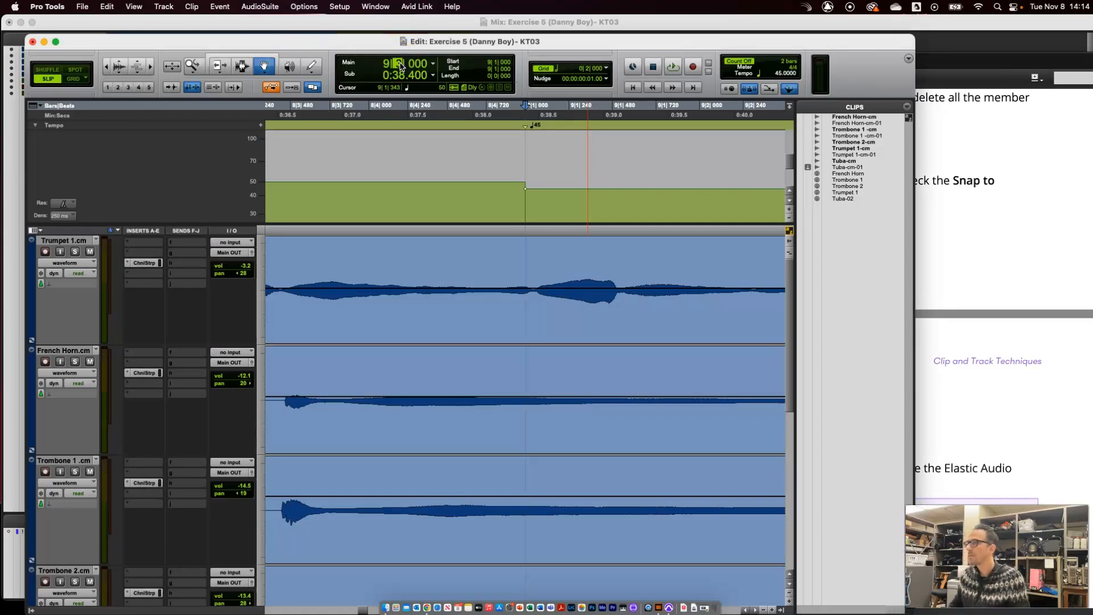
{"action": "type", "text": "3"}
{"action": "key", "text": "Return"}
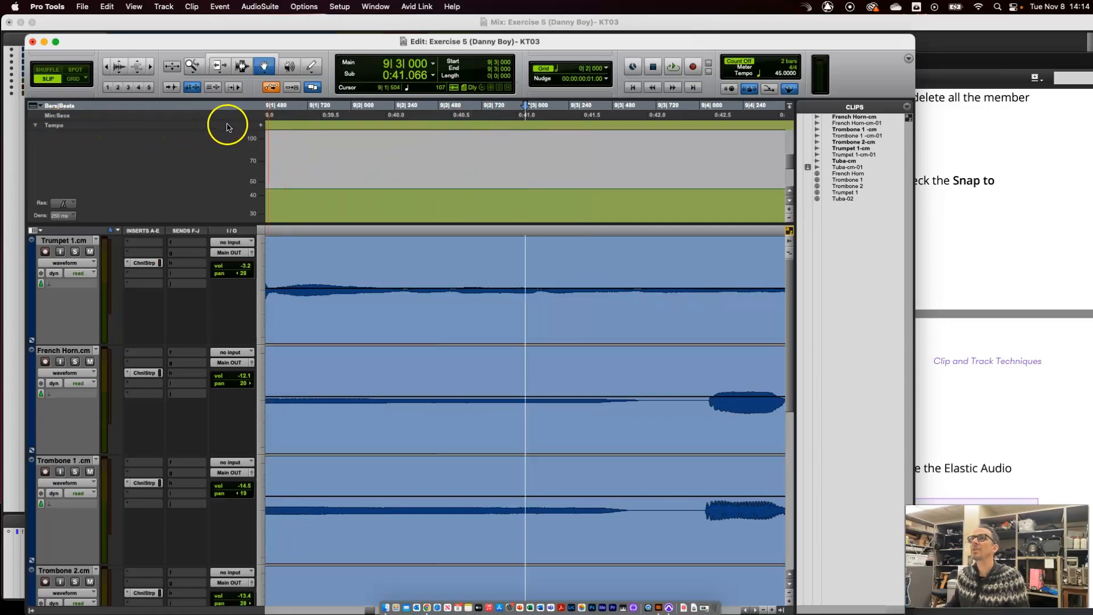
{"action": "left_click", "coordinate": [260, 125]}
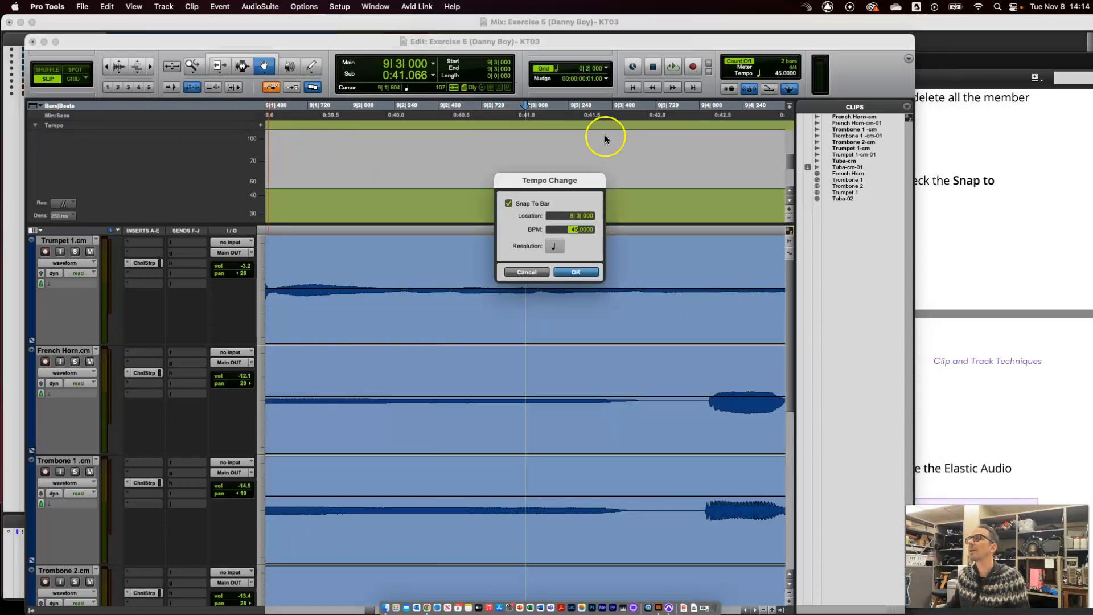
{"action": "left_click", "coordinate": [508, 204]}
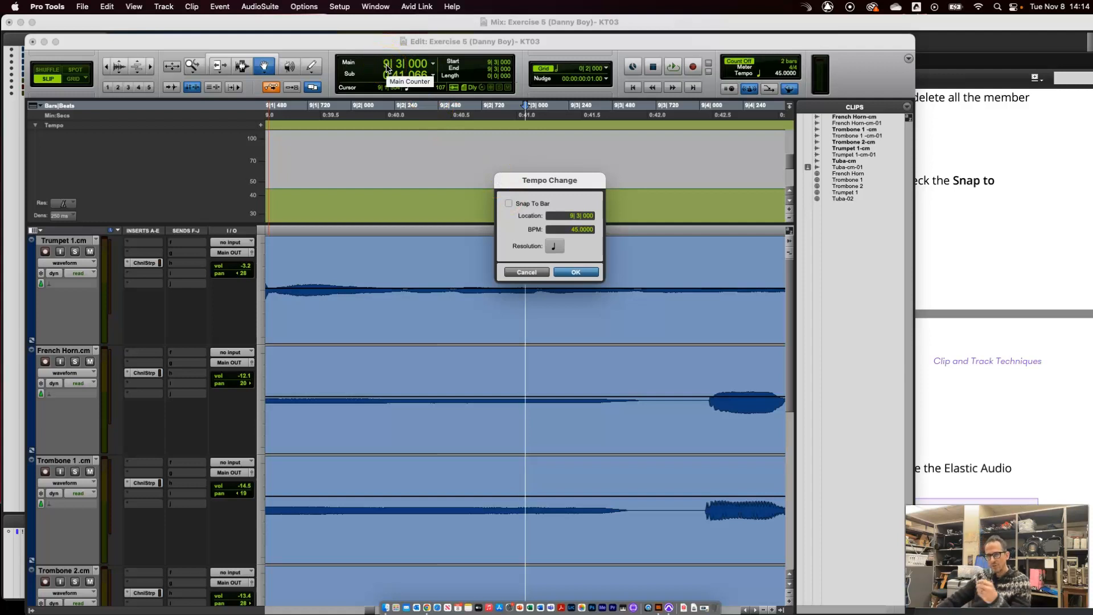
{"action": "left_click", "coordinate": [573, 229]}
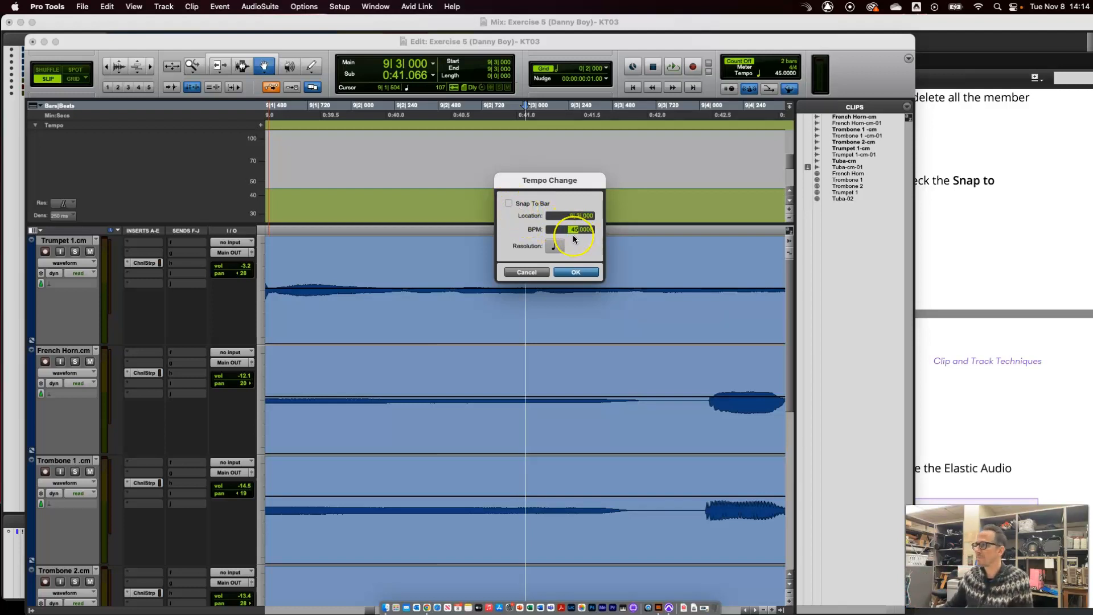
{"action": "type", "text": "50"}
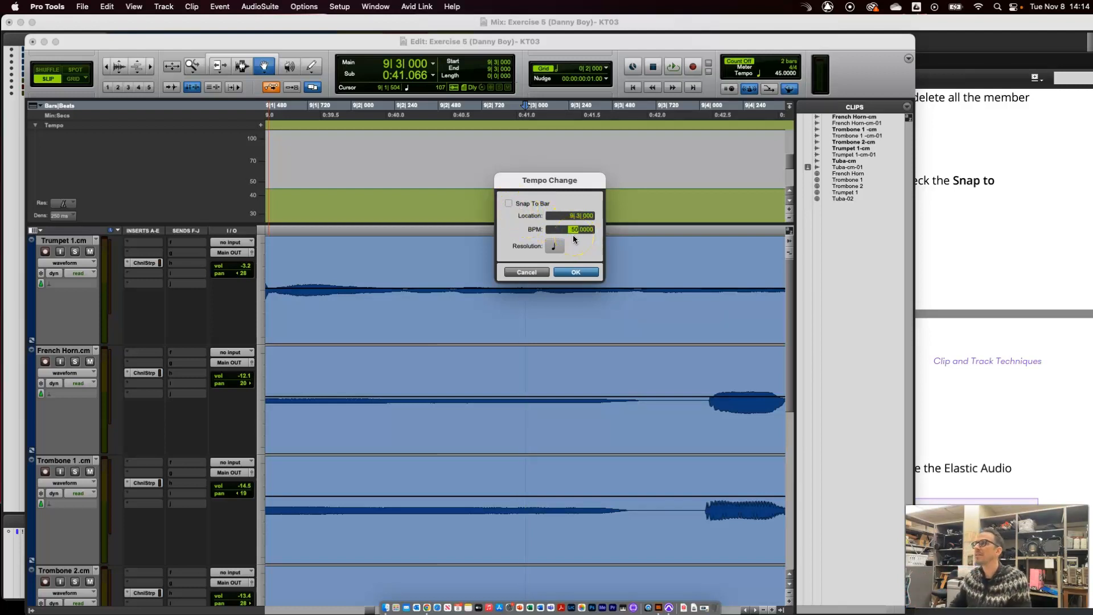
{"action": "key", "text": "Return"}
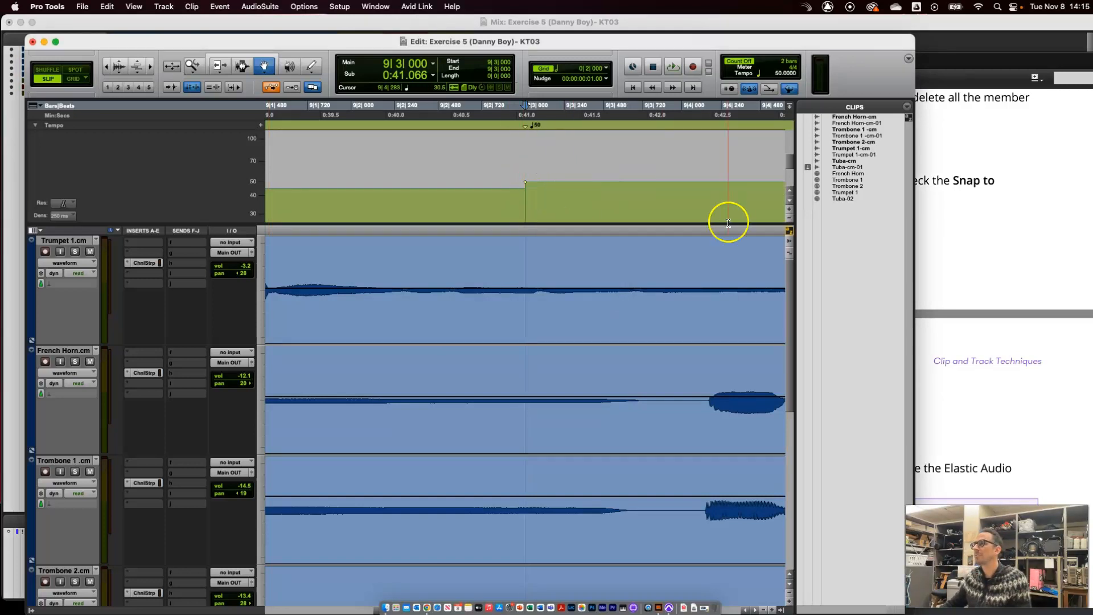
- Check the third step 13 tempo change in Adobe Digital Editions, and in Pro Tools add a 43 BPM tempo change at 13|1|000
{"action": "left_click", "coordinate": [1007, 227]}
{"action": "scroll", "coordinate": [769, 364], "scroll_direction": "down", "scroll_amount": 5}
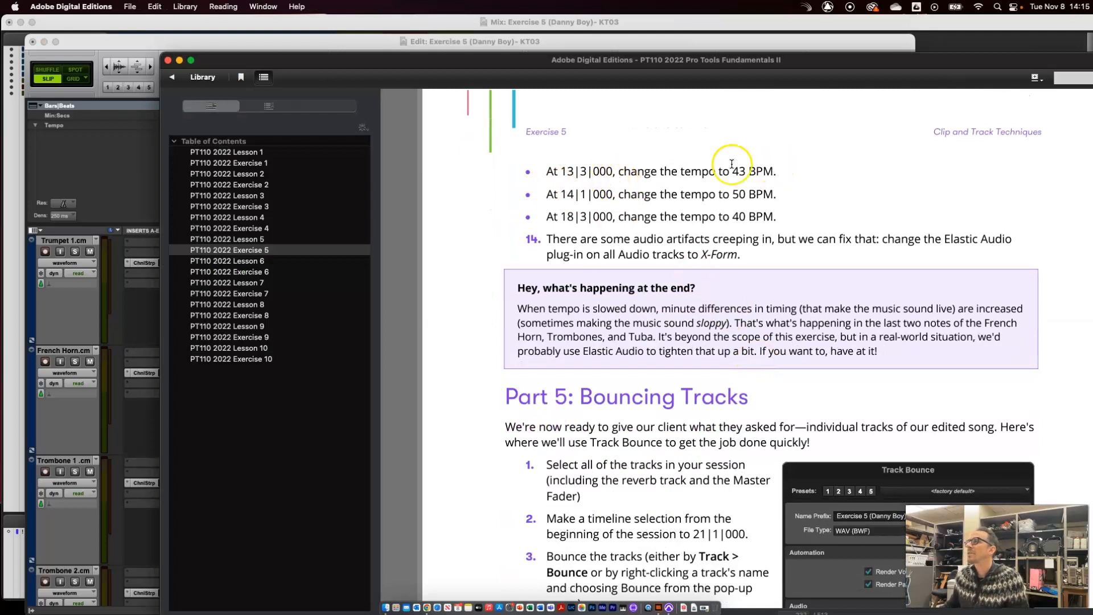
{"action": "left_click", "coordinate": [316, 39]}
{"action": "left_click", "coordinate": [385, 67]}
{"action": "type", "text": "13| 1| 000"}
{"action": "key", "text": "Return"}
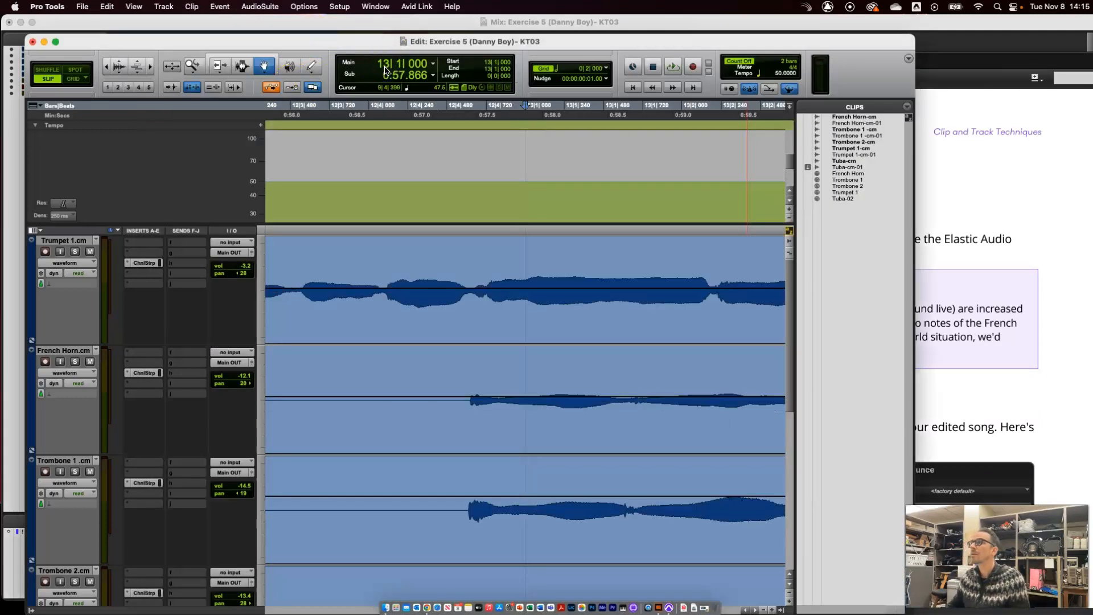
{"action": "left_click", "coordinate": [260, 125]}
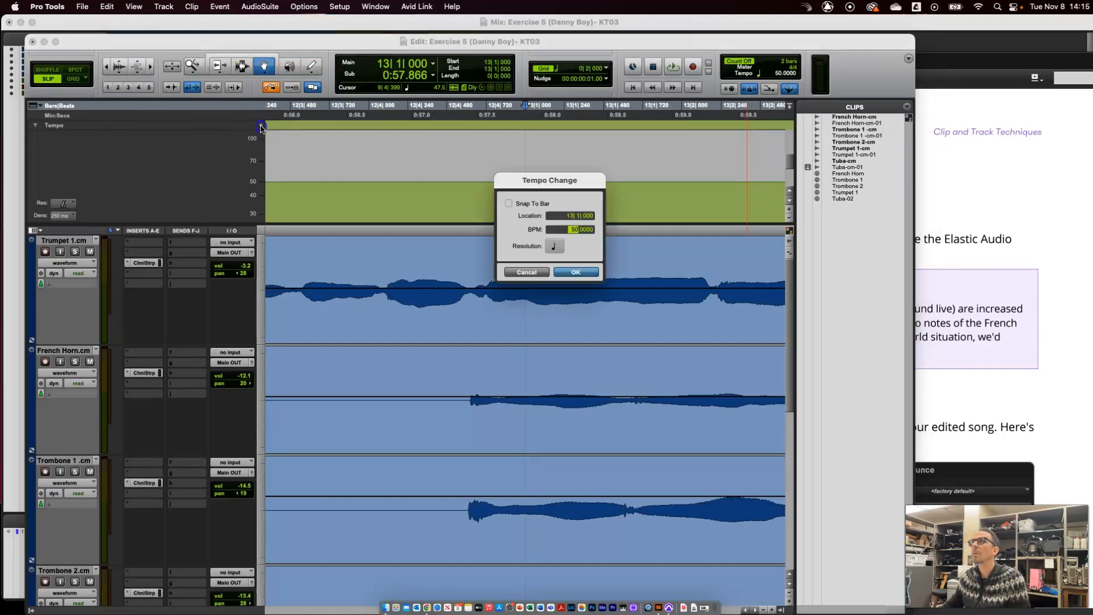
{"action": "type", "text": "43"}
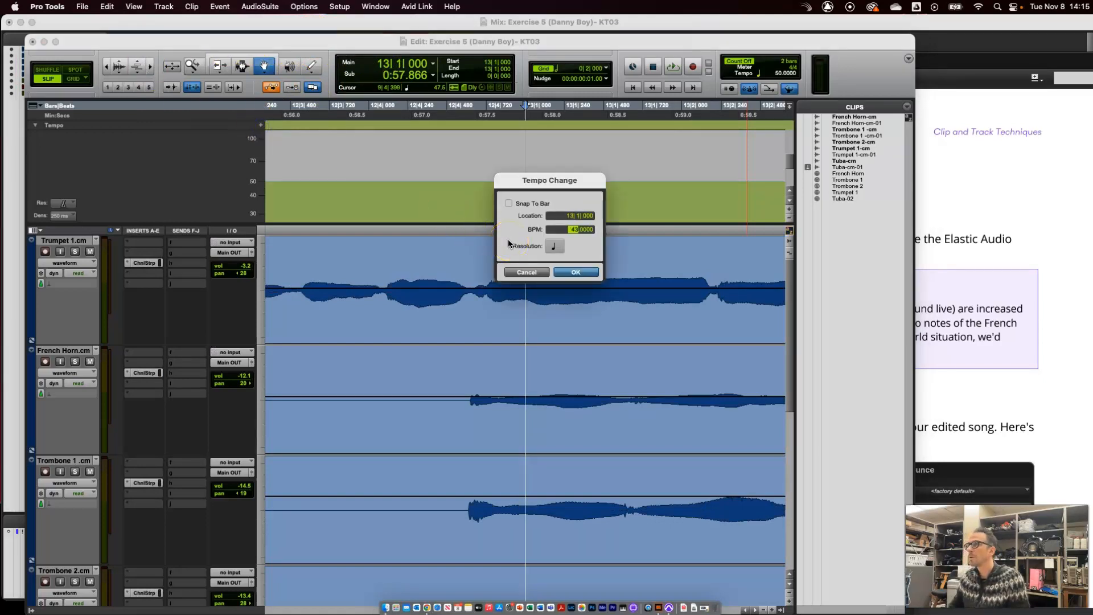
{"action": "key", "text": "Return"}
- Check the fourth tempo change in Adobe Digital Editions, and in Pro Tools add a 50 BPM tempo change at 14|1|000
{"action": "left_click", "coordinate": [974, 239]}
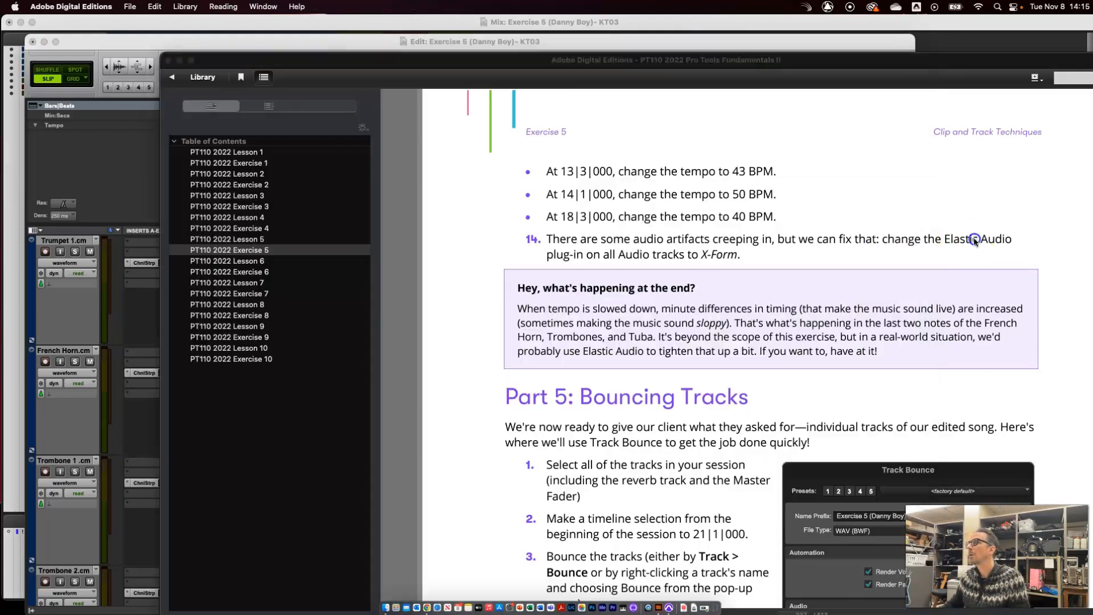
{"action": "left_click", "coordinate": [278, 42]}
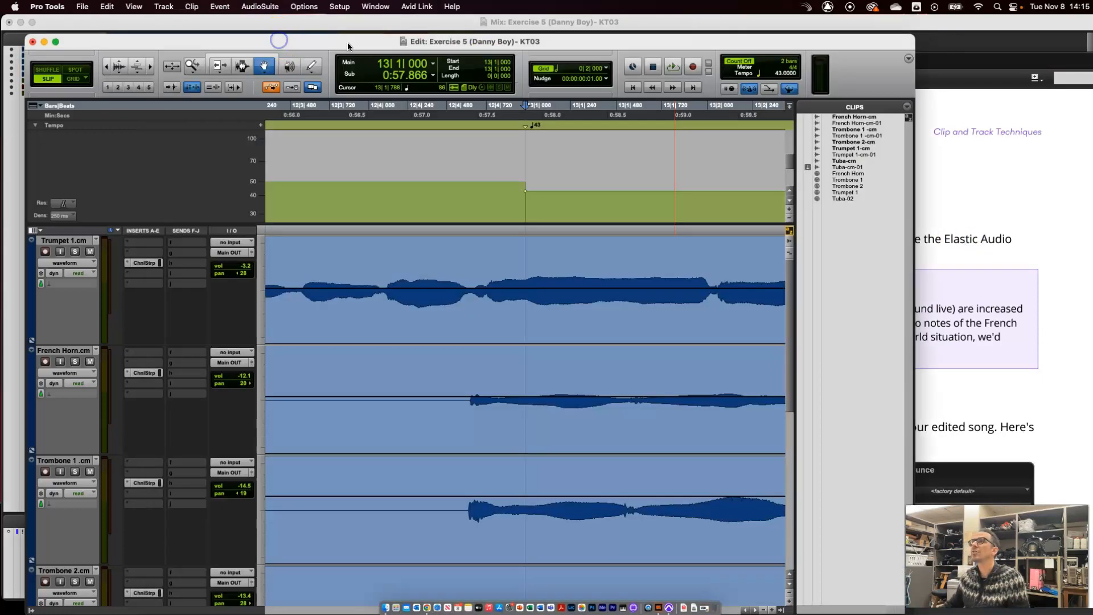
{"action": "left_click", "coordinate": [384, 64]}
{"action": "type", "text": "14"}
{"action": "key", "text": "Return"}
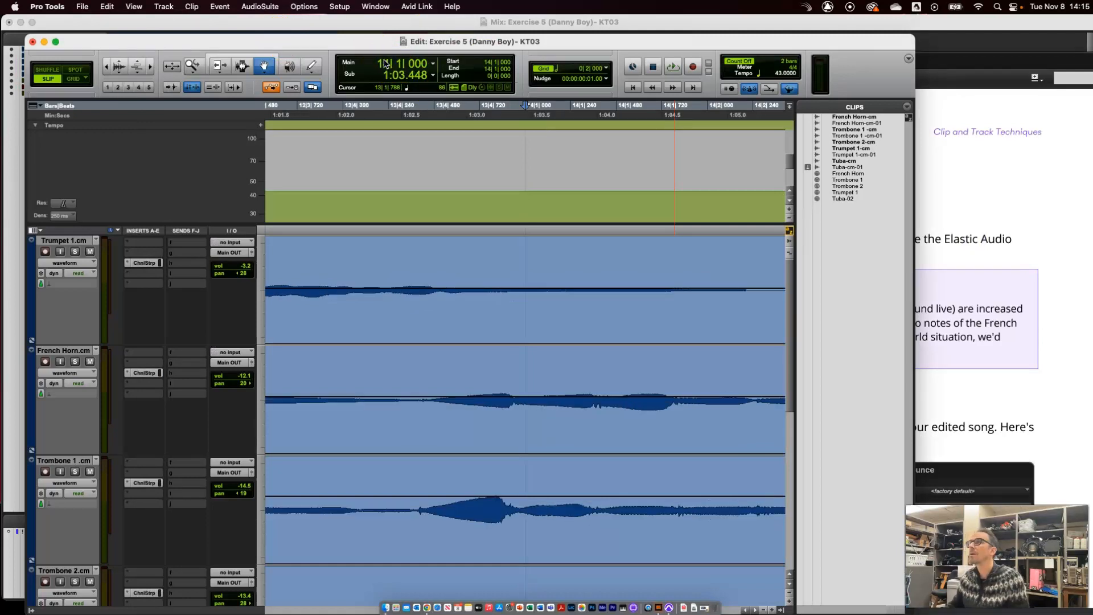
{"action": "left_click", "coordinate": [261, 126]}
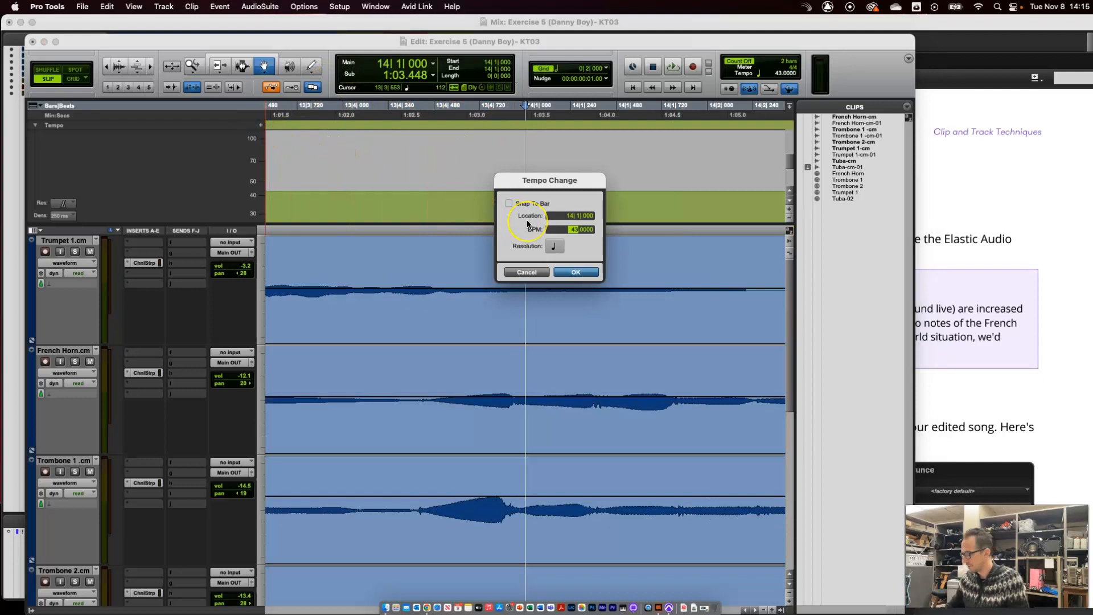
{"action": "key", "text": "Return"}
{"action": "left_click", "coordinate": [634, 183]}
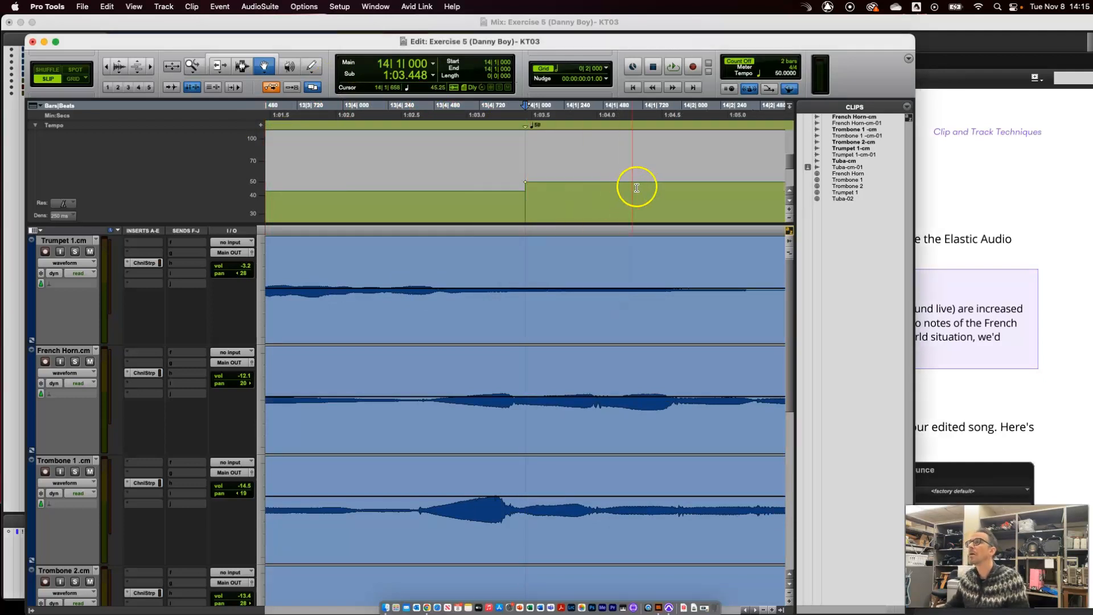
- Check the last tempo change in Adobe Digital Editions, and in Pro Tools add a 40 BPM tempo change at 18|3|000
{"action": "left_click", "coordinate": [985, 247]}
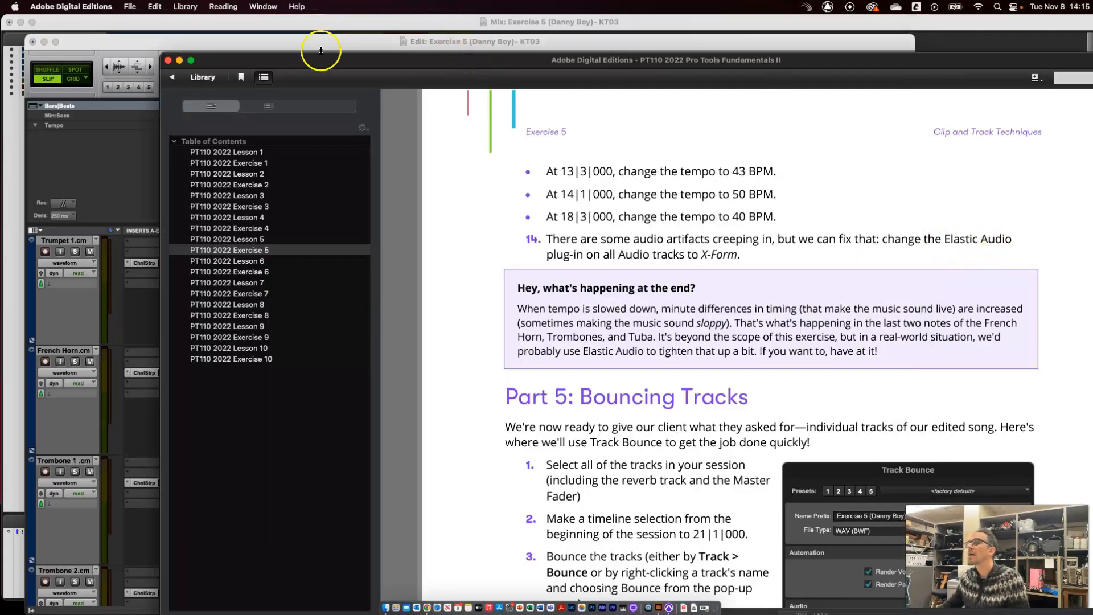
{"action": "left_click", "coordinate": [190, 41]}
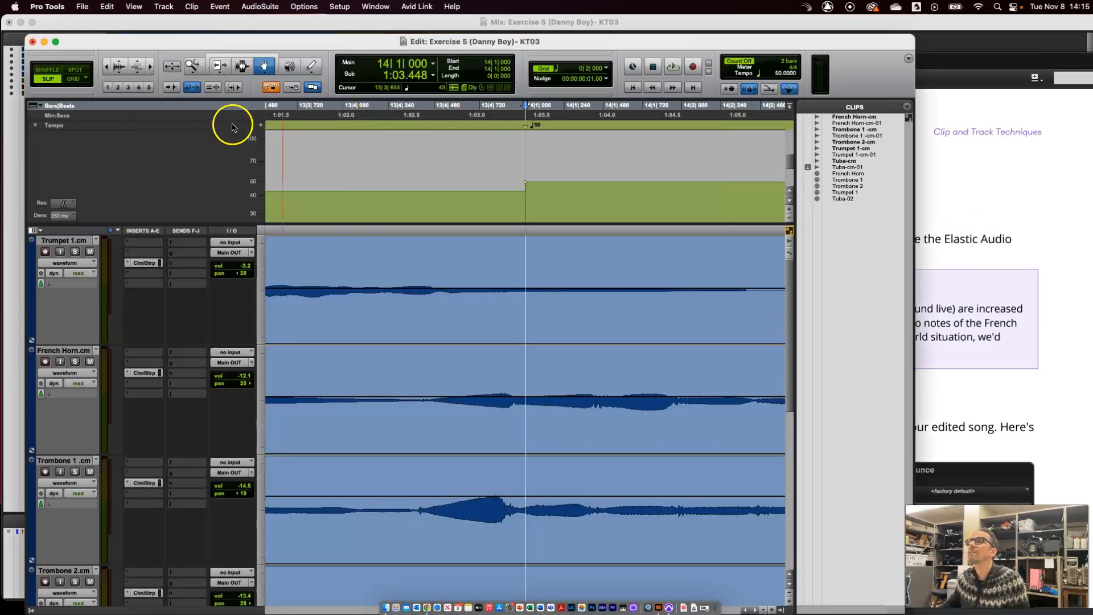
{"action": "left_click", "coordinate": [380, 63]}
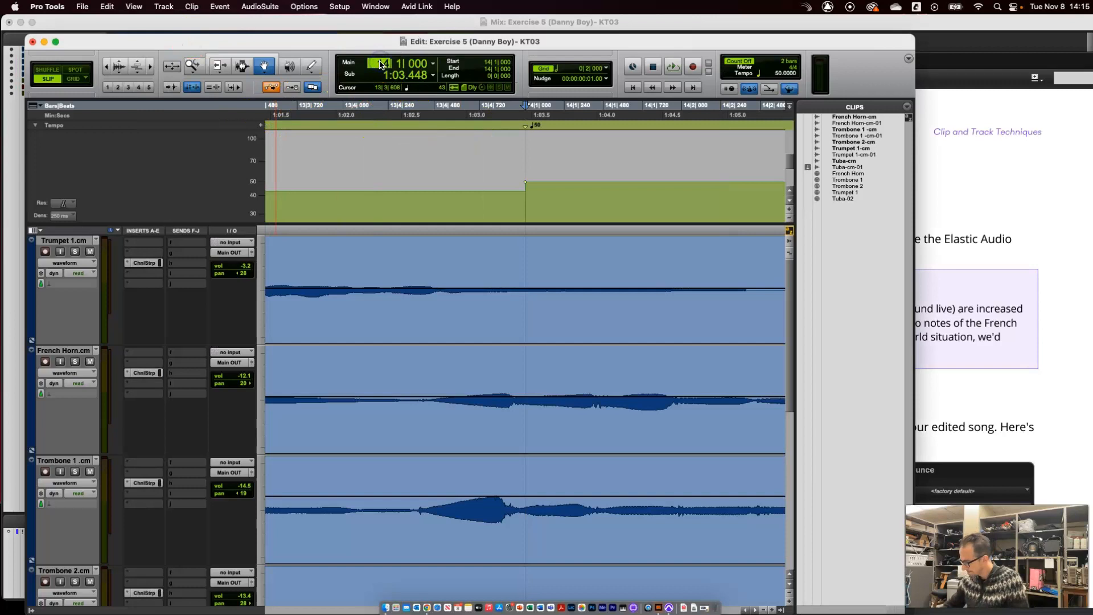
{"action": "type", "text": "18"}
{"action": "left_click", "coordinate": [398, 65]}
{"action": "type", "text": "3"}
{"action": "key", "text": "Return"}
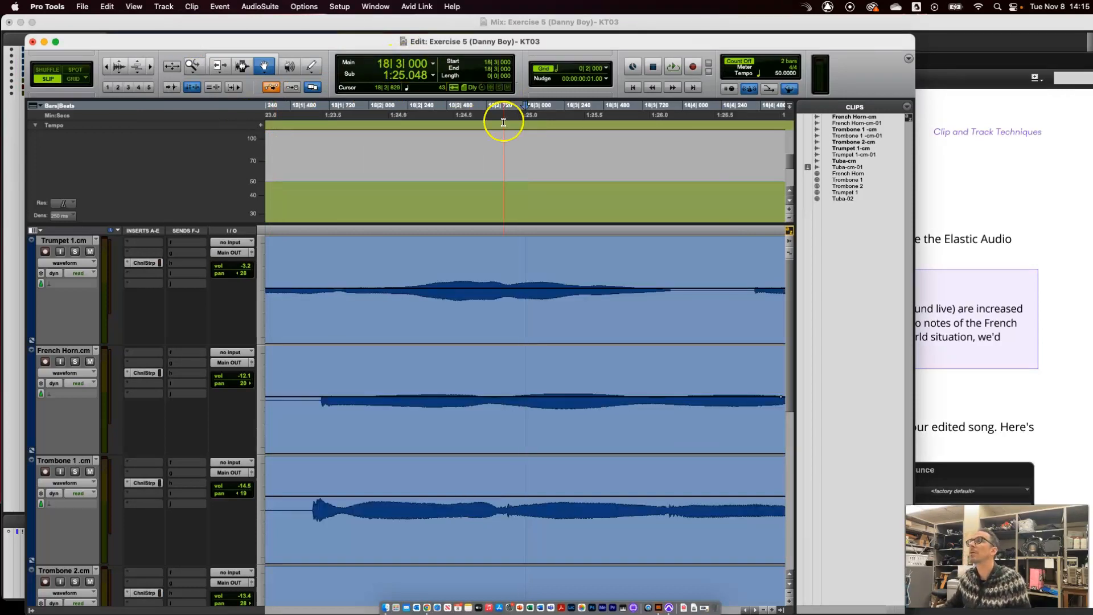
{"action": "left_click", "coordinate": [261, 125]}
{"action": "type", "text": "40"}
{"action": "key", "text": "Return"}
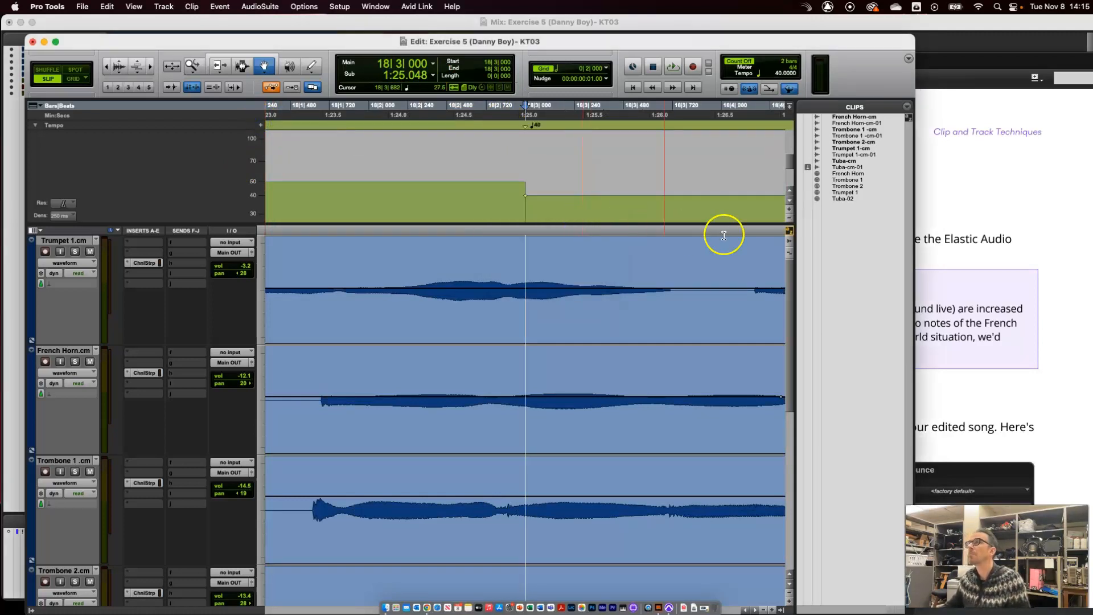
- Read step 14 and the note about the ending in Adobe Digital Editions, and return to the Tuba track in Pro Tools
{"action": "left_click", "coordinate": [940, 253]}
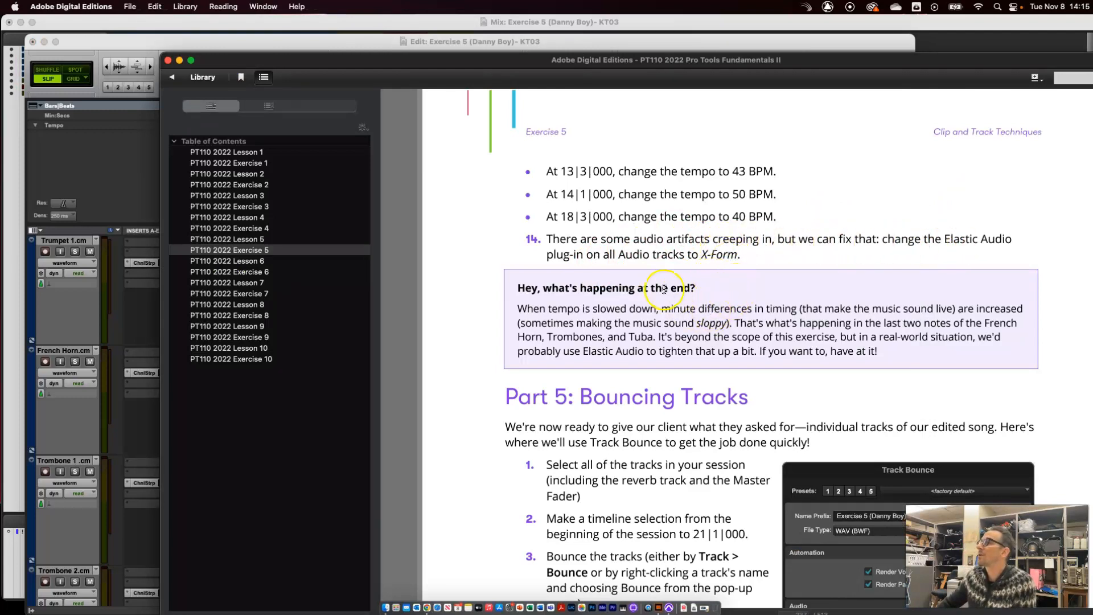
{"action": "scroll", "coordinate": [663, 289], "scroll_direction": "down", "scroll_amount": 3}
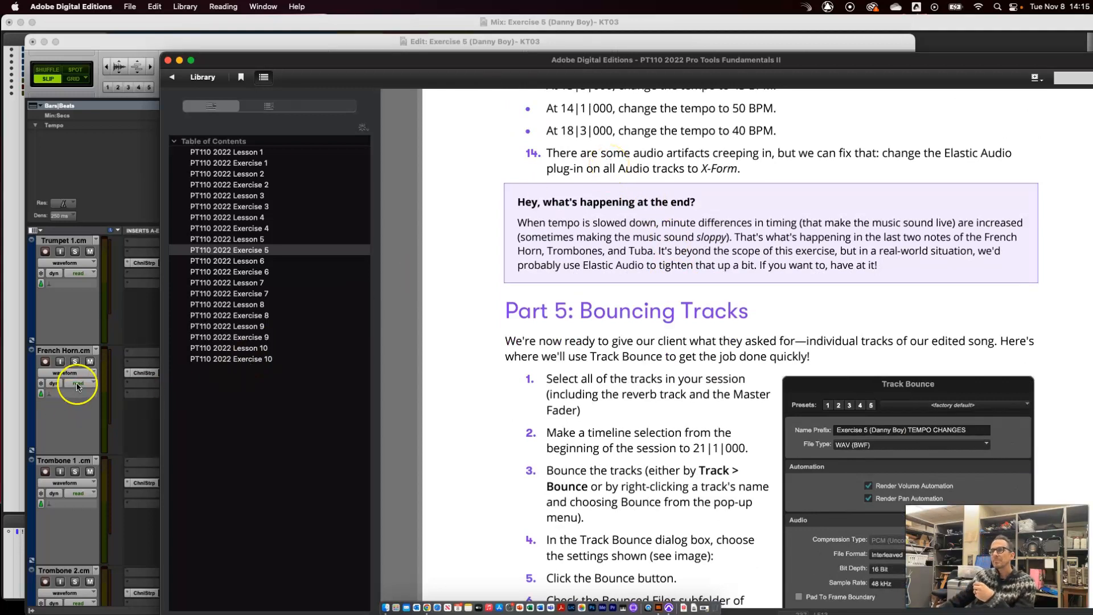
{"action": "scroll", "coordinate": [80, 476], "scroll_direction": "down", "scroll_amount": 3}
{"action": "scroll", "coordinate": [81, 476], "scroll_direction": "down", "scroll_amount": 2}
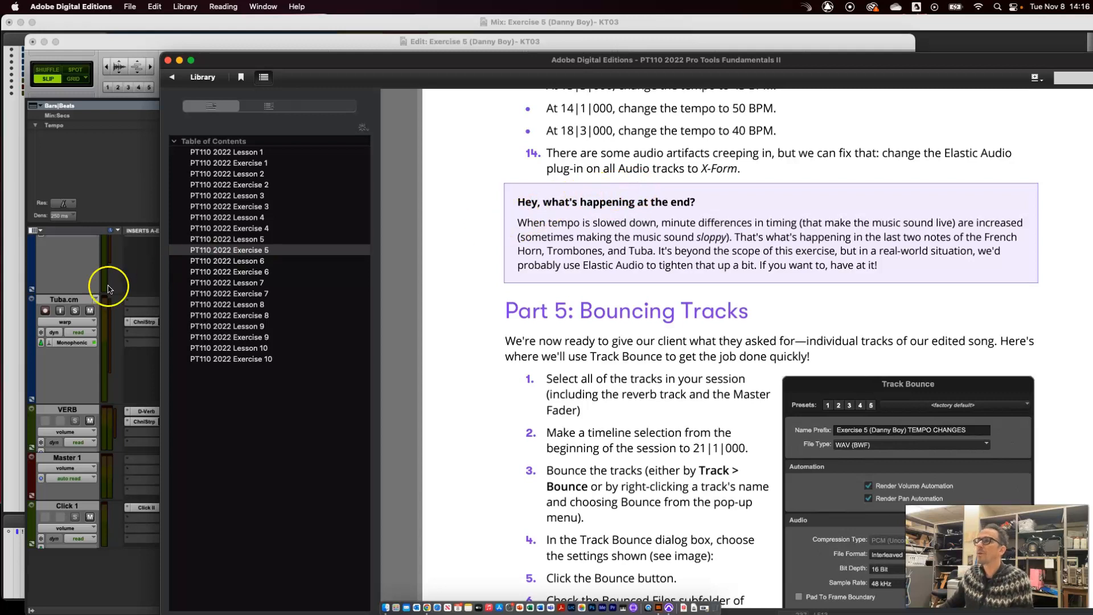
{"action": "left_click", "coordinate": [88, 286]}
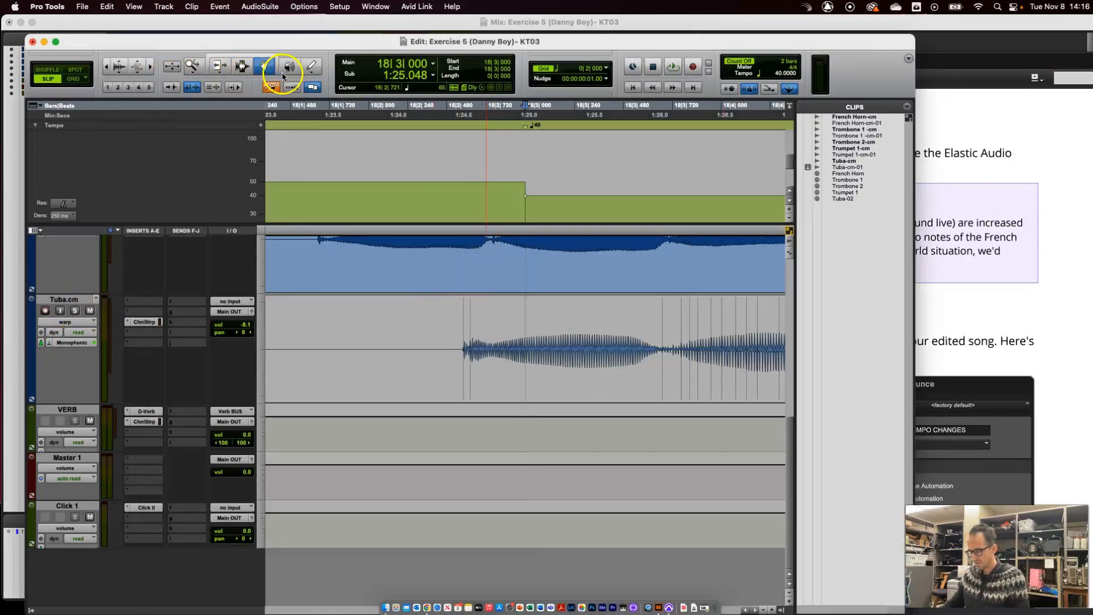
- Audition the ending through the 18|3|000 tempo change, placing the cursor with the Selector tool at about 18|2|110
{"action": "key", "text": "super+bracketleft"}
{"action": "key", "text": "super+bracketleft"}
{"action": "key", "text": "super+bracketleft"}
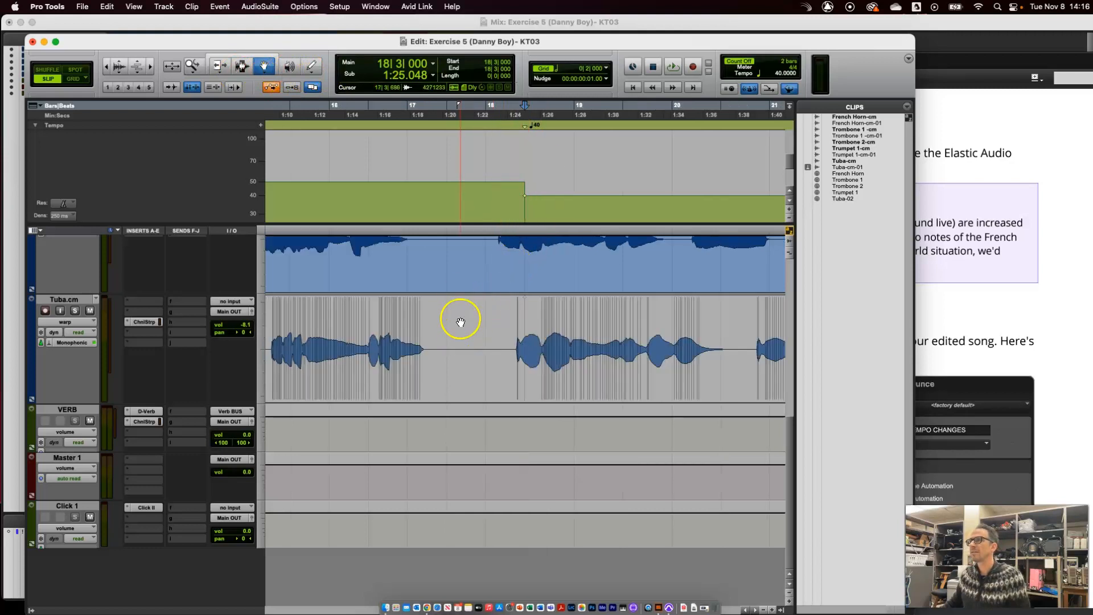
{"action": "left_click", "coordinate": [243, 66]}
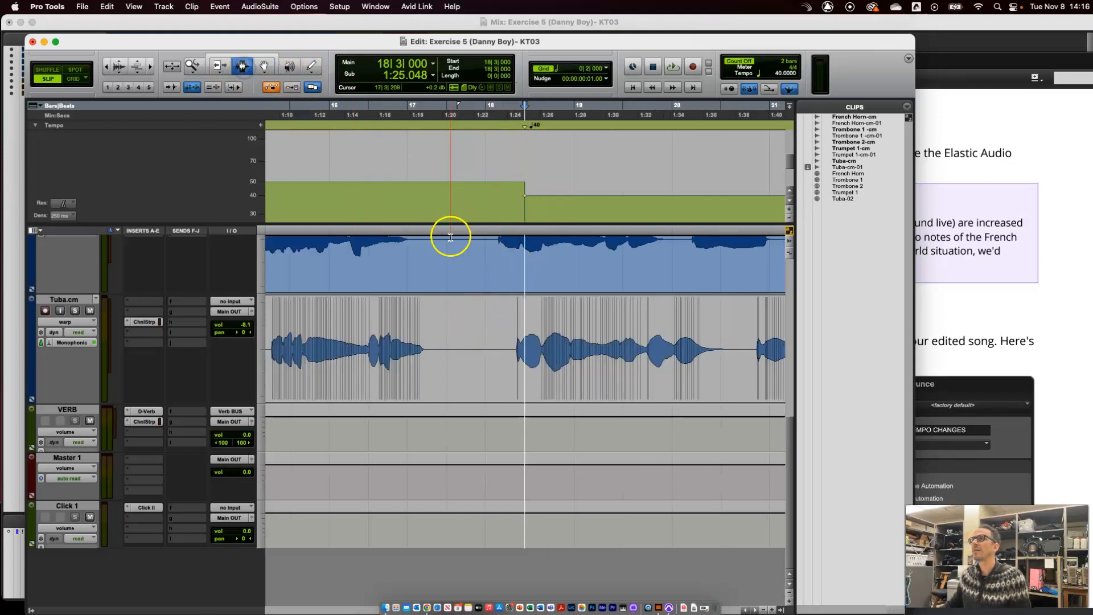
{"action": "left_click", "coordinate": [476, 335]}
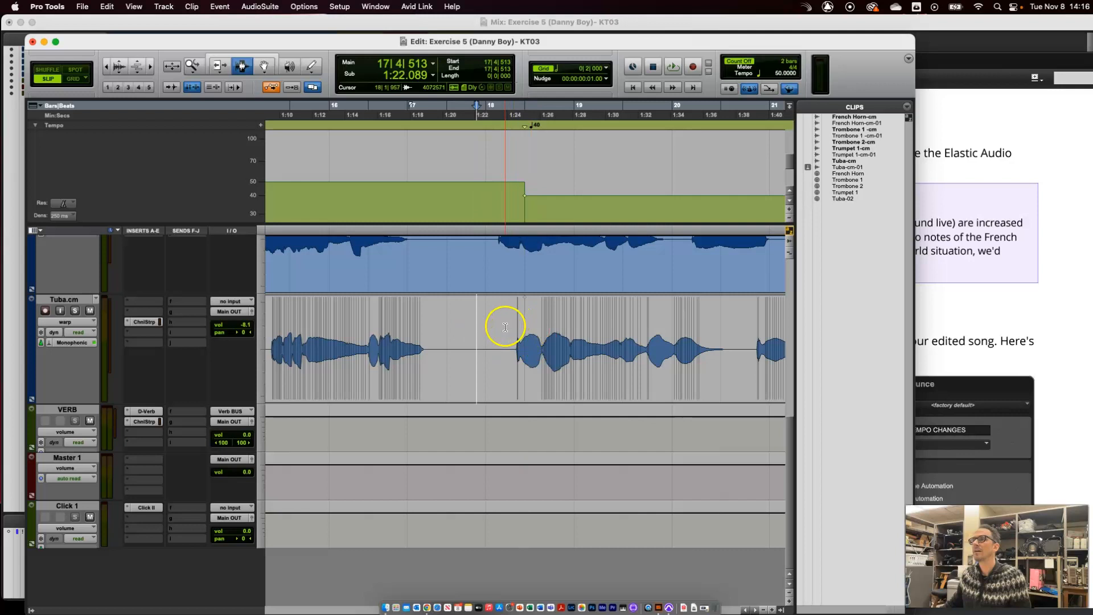
{"action": "left_click", "coordinate": [507, 369]}
{"action": "key", "text": "space"}
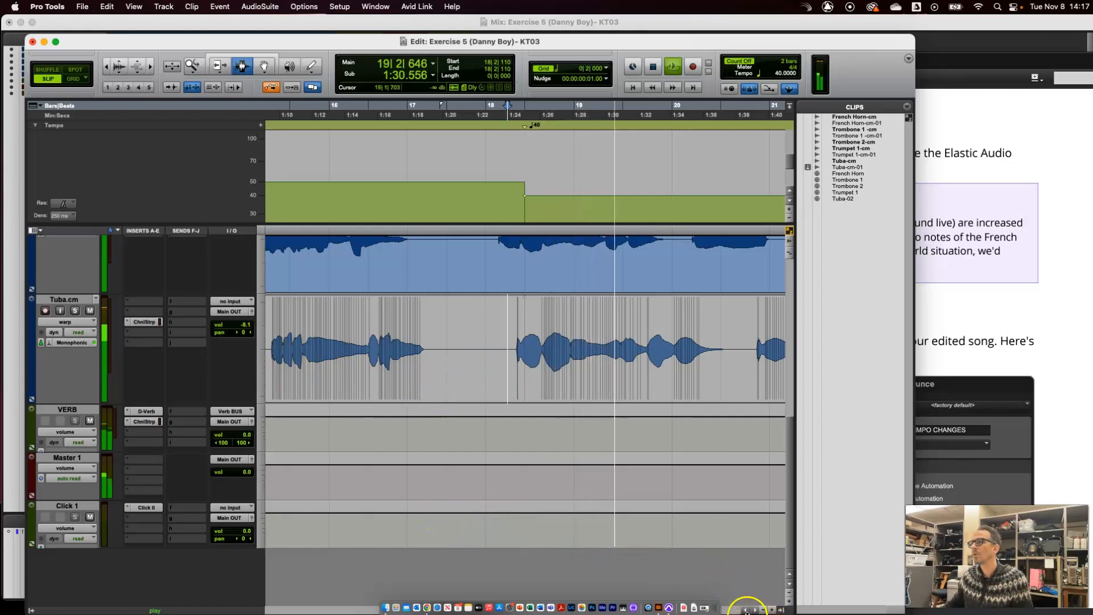
{"action": "key", "text": "space"}
- Audition the beginning of the session, starting playback from about 2|1|654
{"action": "left_click_drag", "start_coordinate": [744, 611], "coordinate": [743, 610]}
{"action": "key", "text": "space"}
{"action": "left_click", "coordinate": [362, 369]}
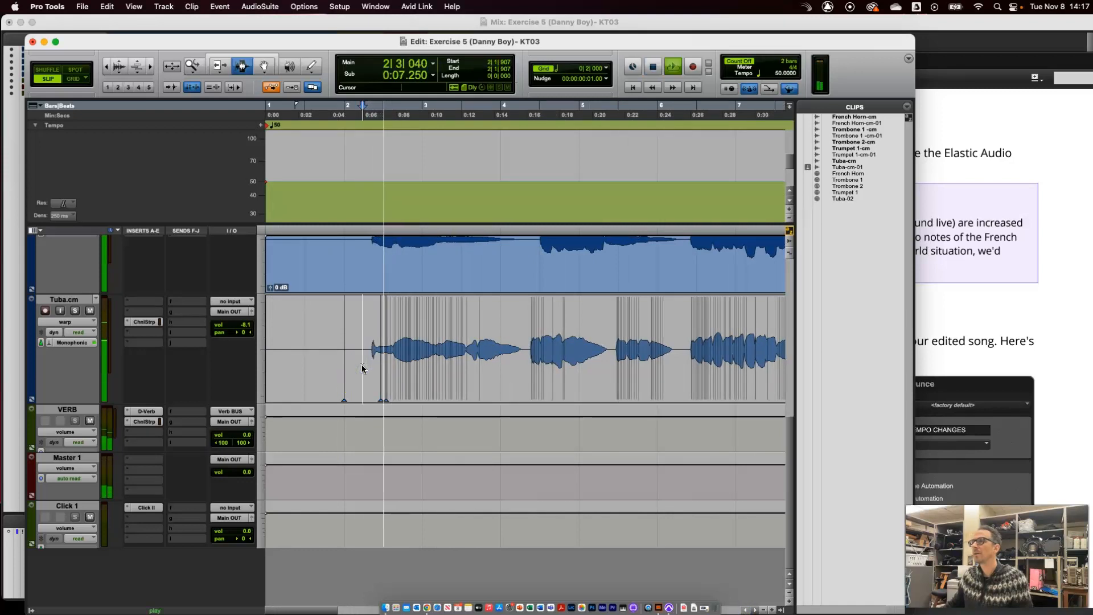
{"action": "left_click", "coordinate": [357, 365]}
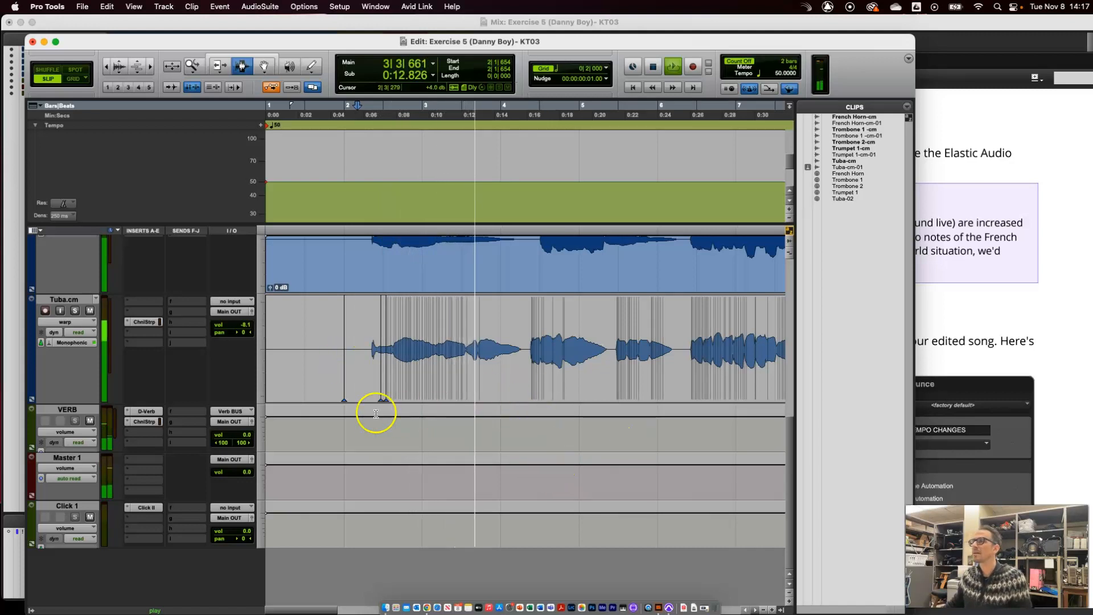
{"action": "key", "text": "space"}
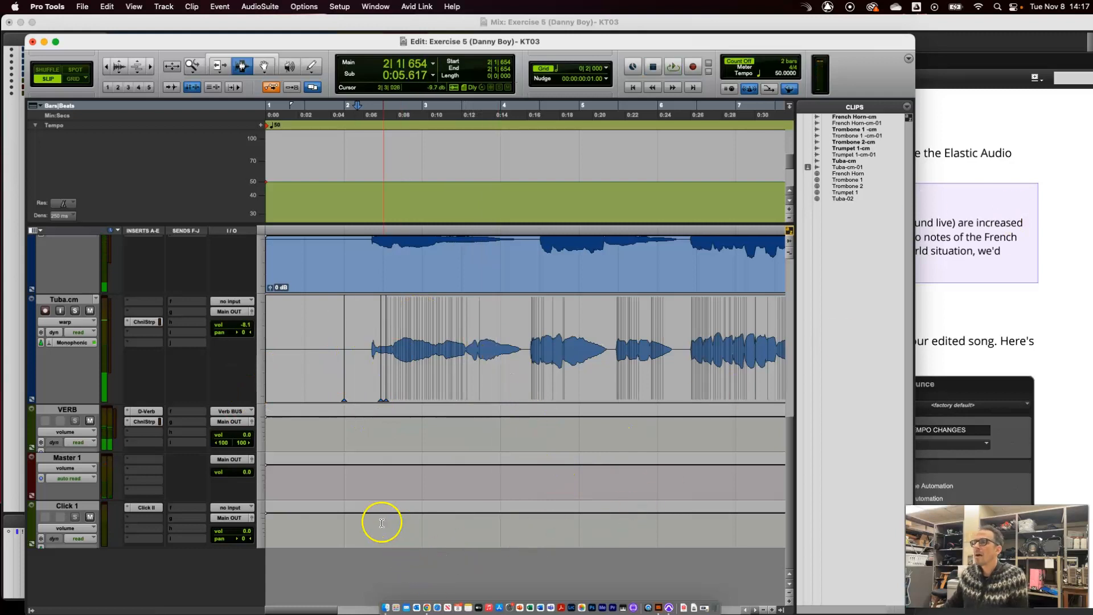
- Audition the 45 BPM tempo change at bar 9, starting playback from about 8|4|744
{"action": "left_click_drag", "start_coordinate": [328, 608], "coordinate": [397, 608]}
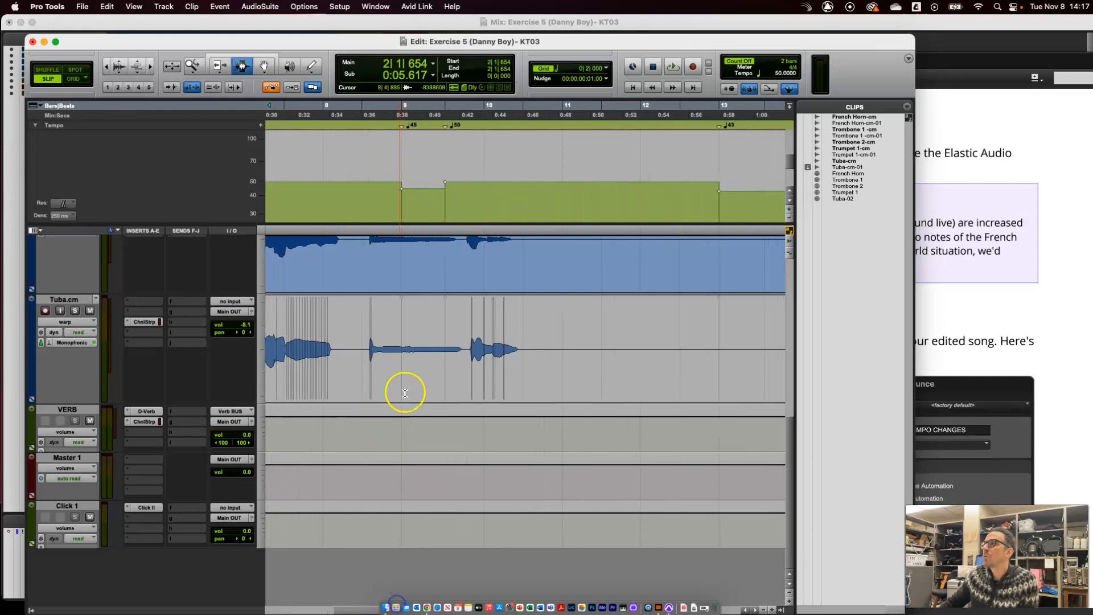
{"action": "key", "text": "space"}
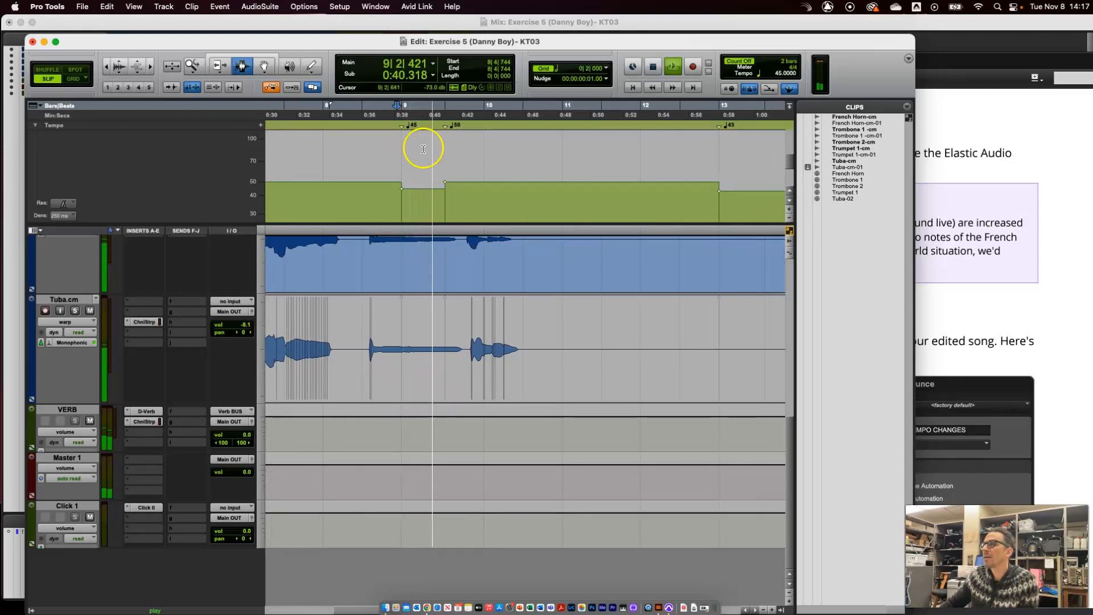
{"action": "key", "text": "space"}
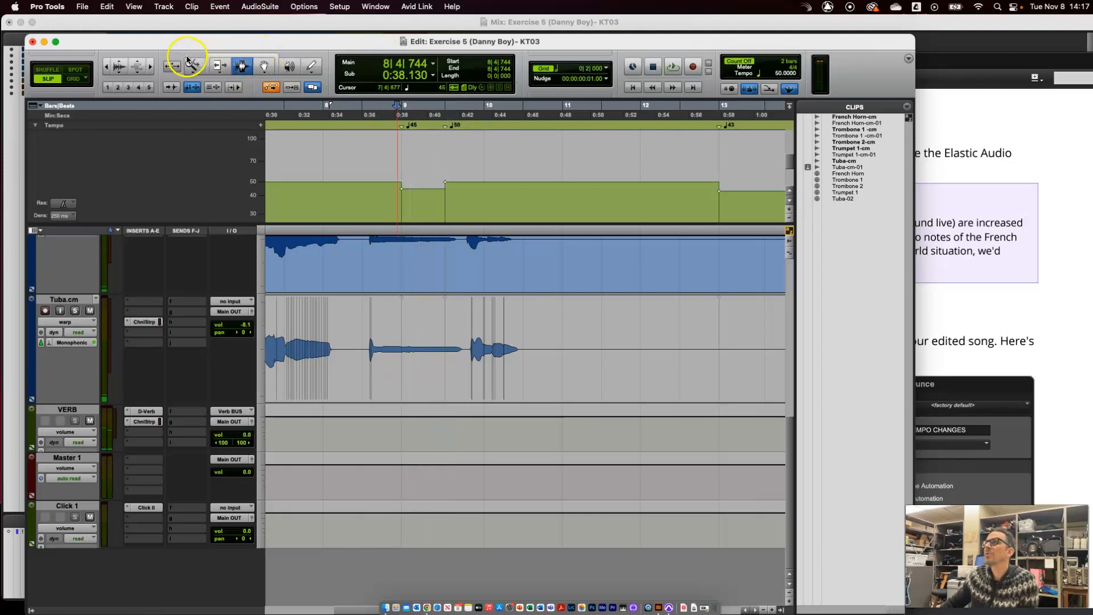
- Try trimming the tempo graph down to about 42.75 BPM and again to about 27.47 BPM, audition the slower result, and undo both trims
{"action": "left_click_drag", "start_coordinate": [428, 190], "coordinate": [426, 199]}
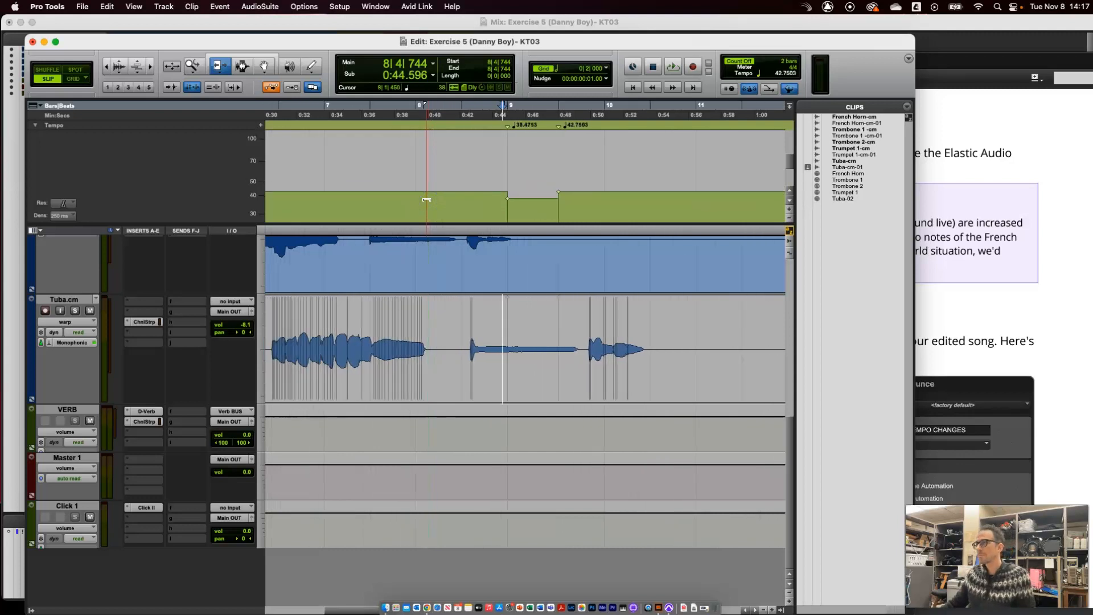
{"action": "key", "text": "super+z"}
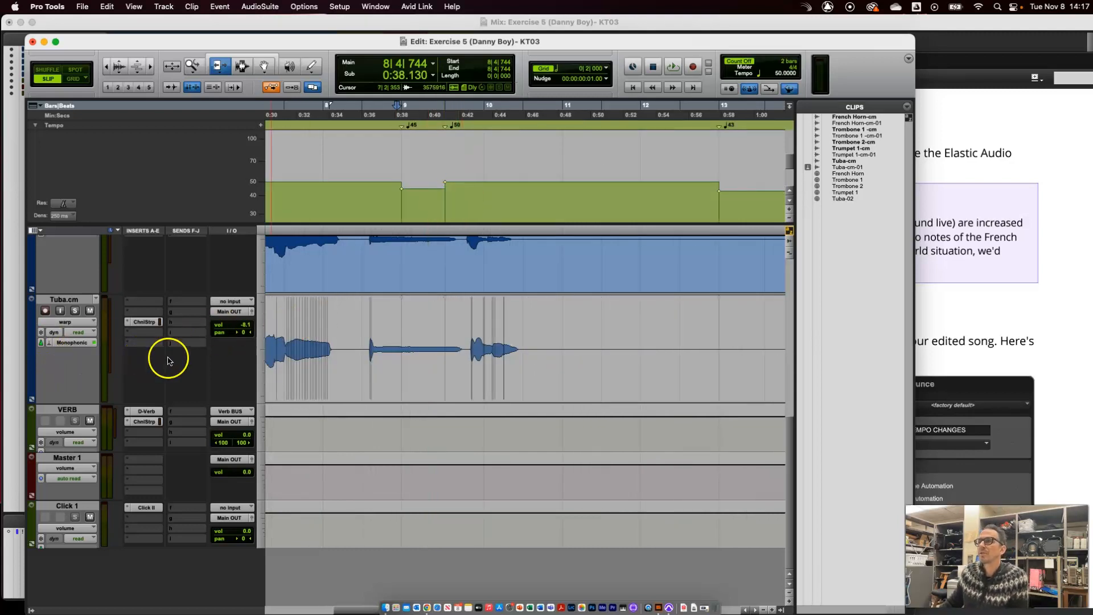
{"action": "left_click_drag", "start_coordinate": [427, 188], "coordinate": [418, 223]}
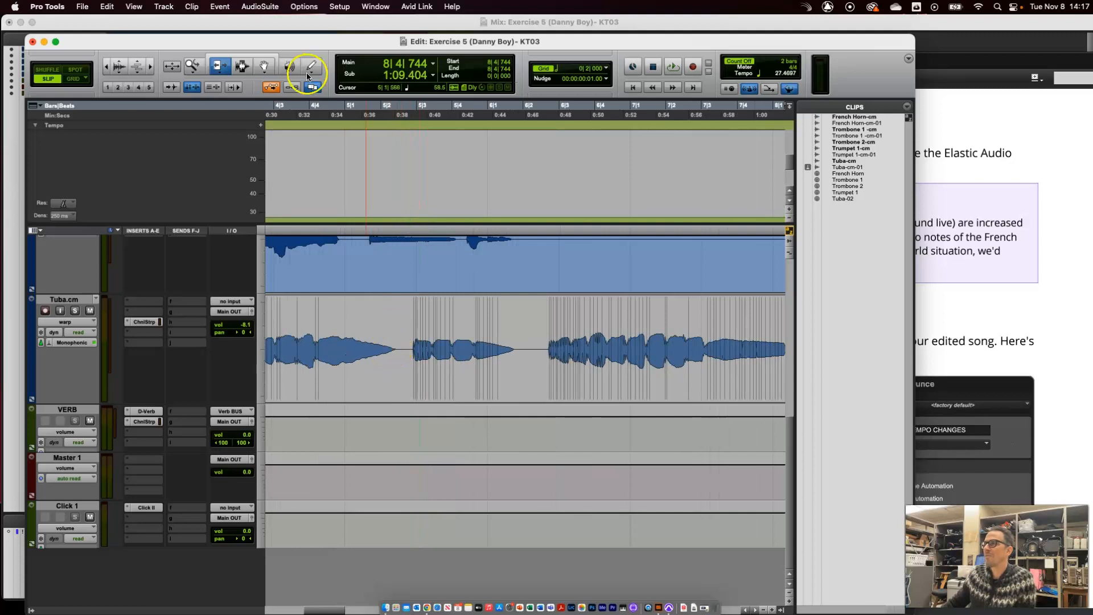
{"action": "left_click", "coordinate": [499, 329]}
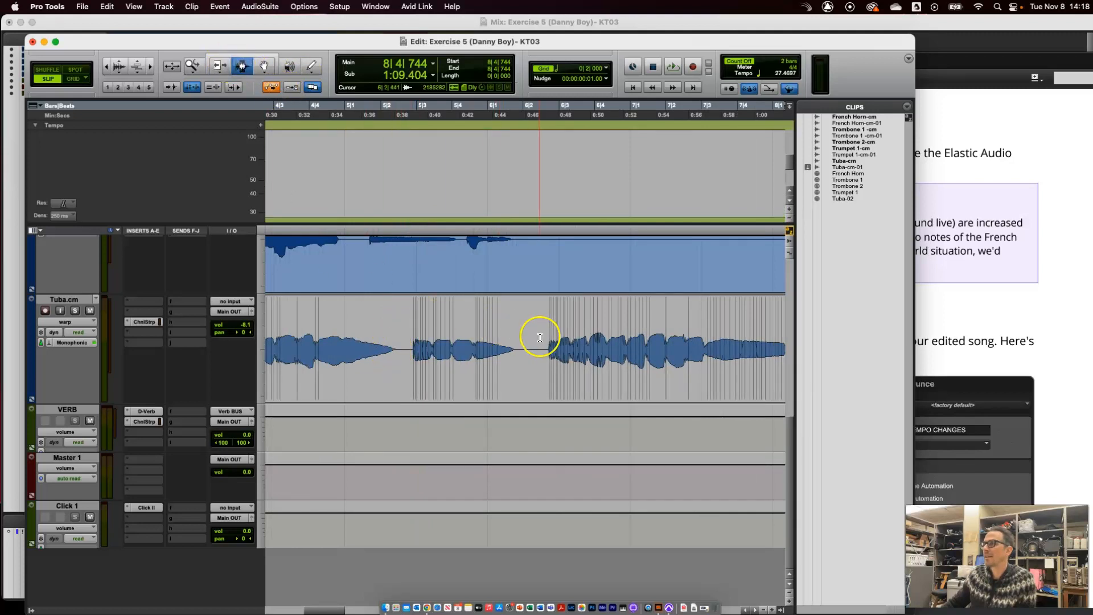
{"action": "key", "text": "space"}
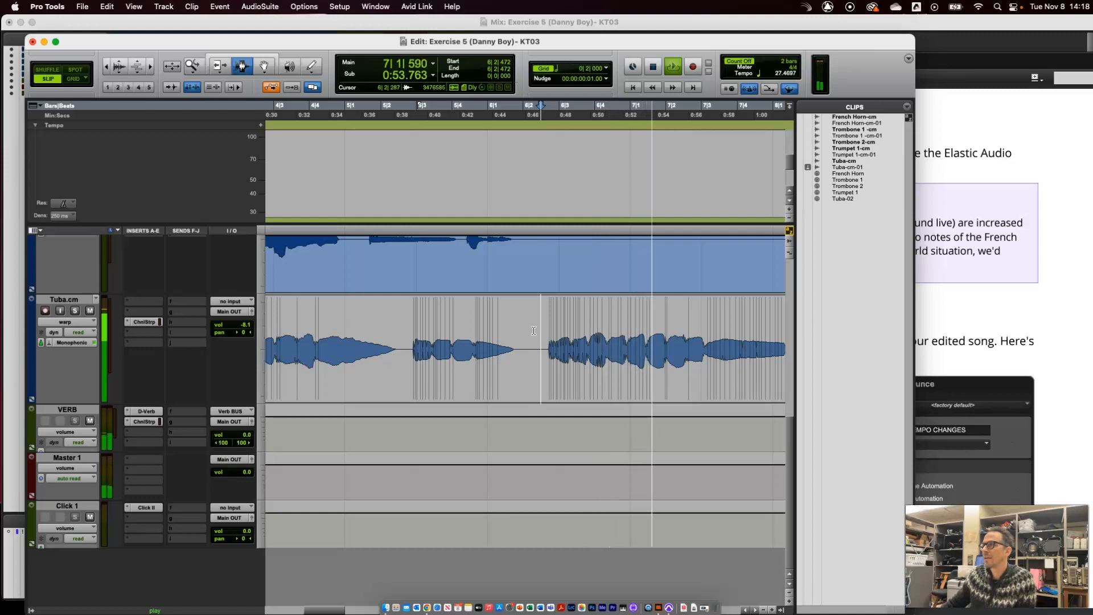
{"action": "key", "text": "space"}
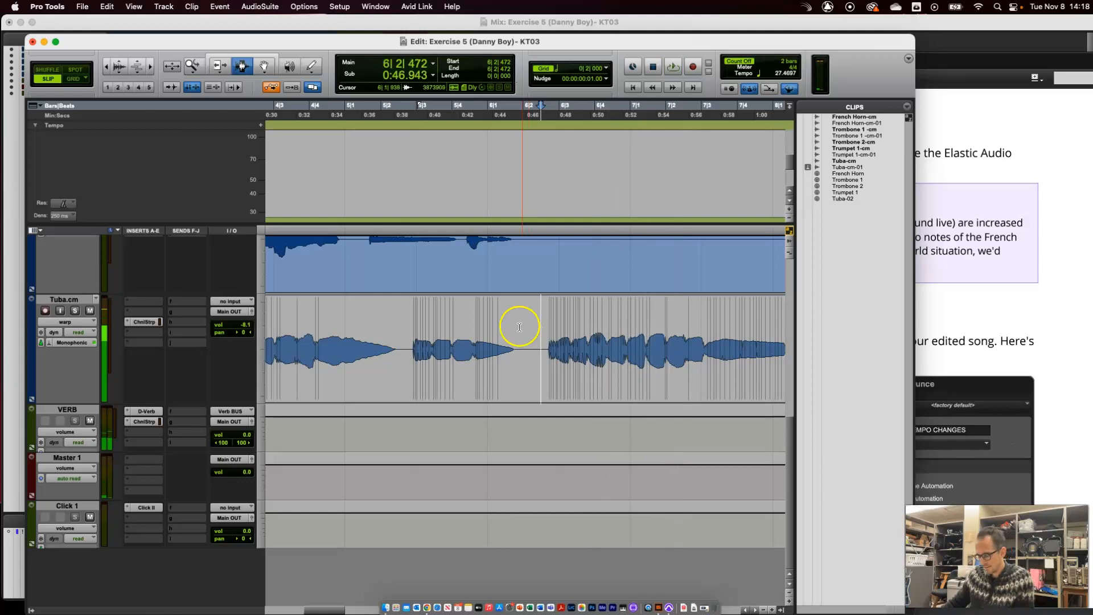
{"action": "key", "text": "super+z"}
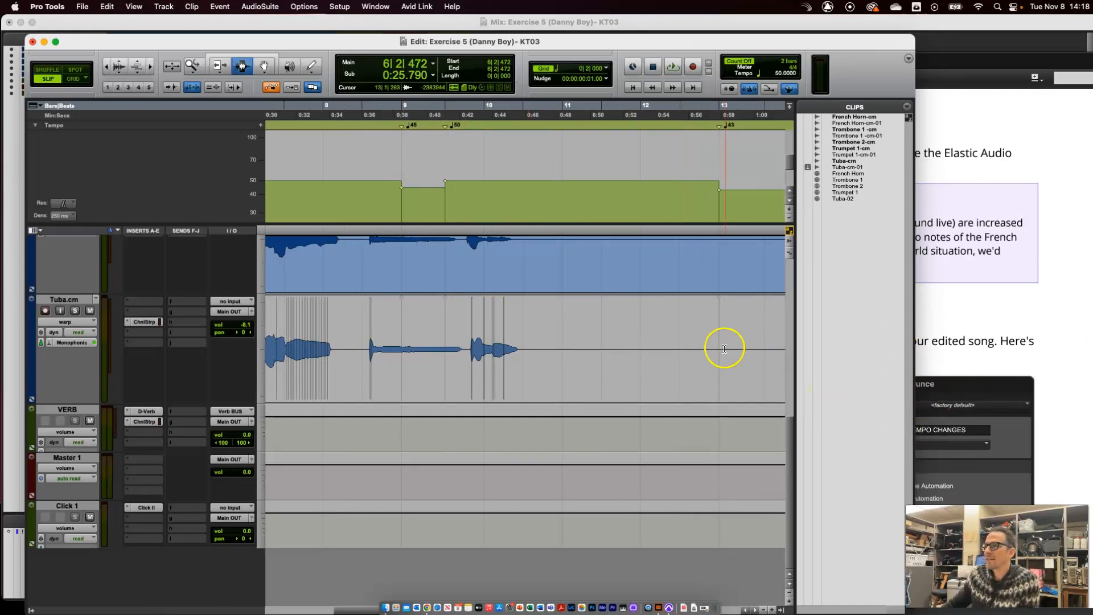
- Switch the Tuba.cm track's Elastic Audio plug-in to X-Form (Rendered Only) and close its plug-in window
{"action": "left_click", "coordinate": [69, 344]}
{"action": "left_click_drag", "start_coordinate": [588, 130], "coordinate": [428, 265]}
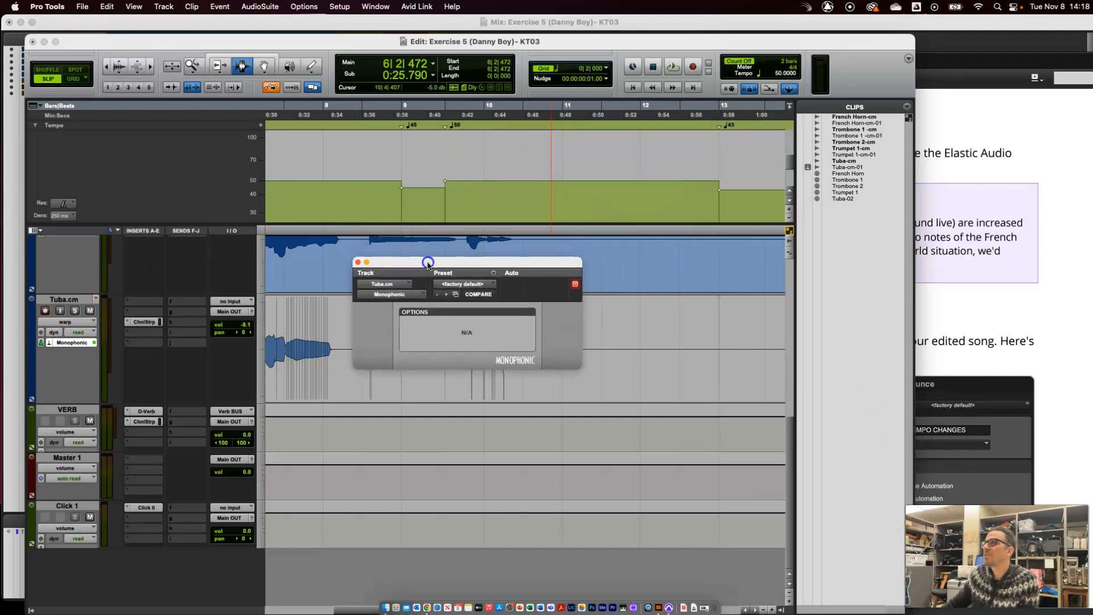
{"action": "left_click", "coordinate": [395, 296]}
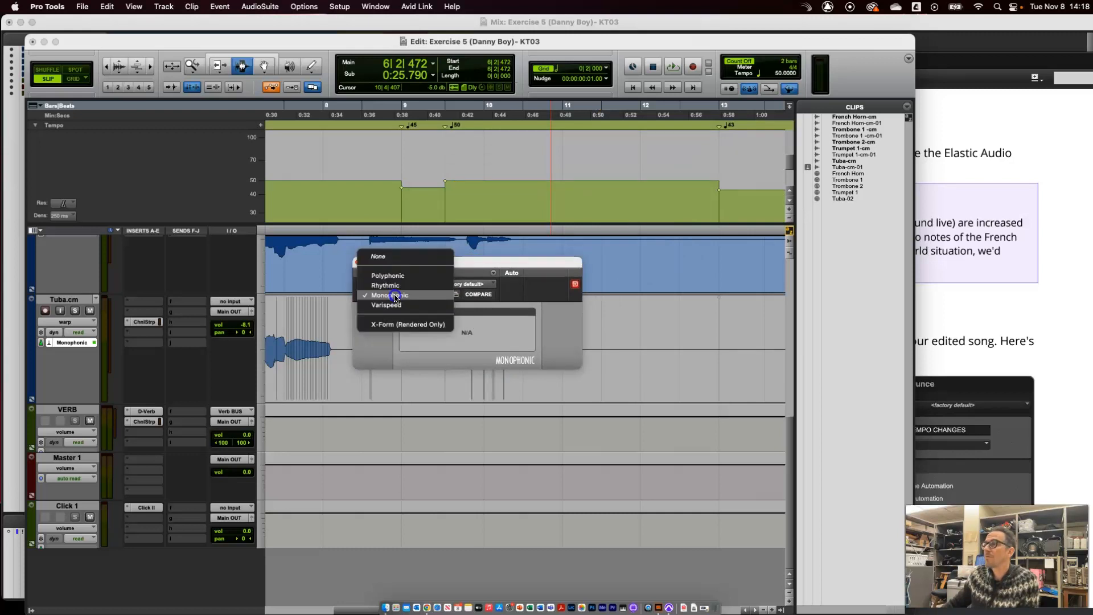
{"action": "left_click", "coordinate": [407, 324]}
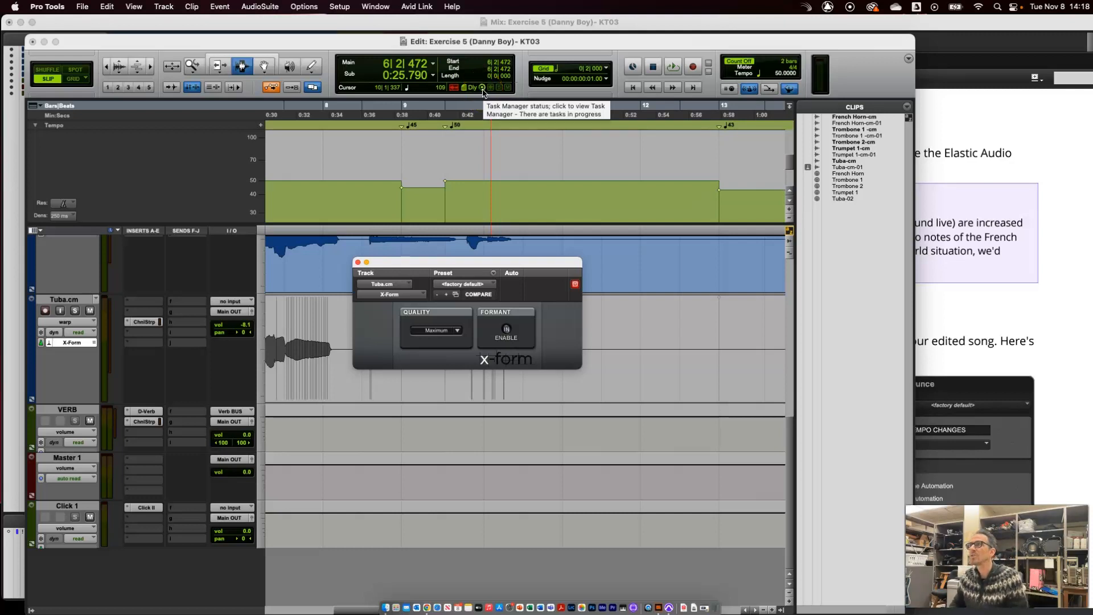
{"action": "left_click", "coordinate": [357, 262]}
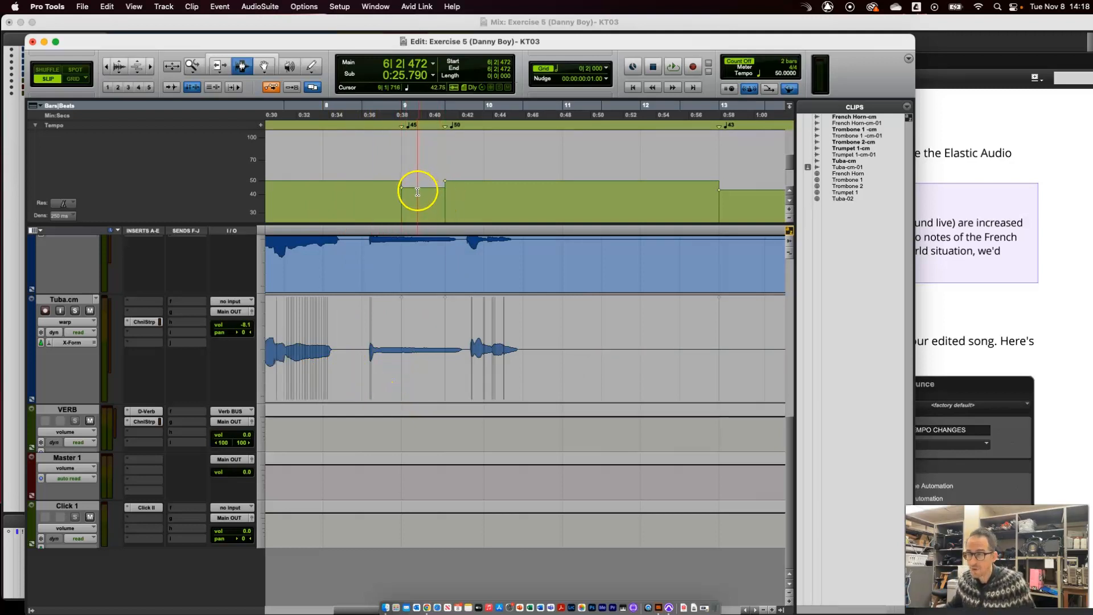
- Reopen the X-Form settings of the Tuba.cm track, choose a rendering quality option, and close the plug-in window
{"action": "left_click", "coordinate": [74, 344]}
{"action": "left_click", "coordinate": [437, 333]}
{"action": "left_click", "coordinate": [431, 350]}
{"action": "left_click", "coordinate": [357, 262]}
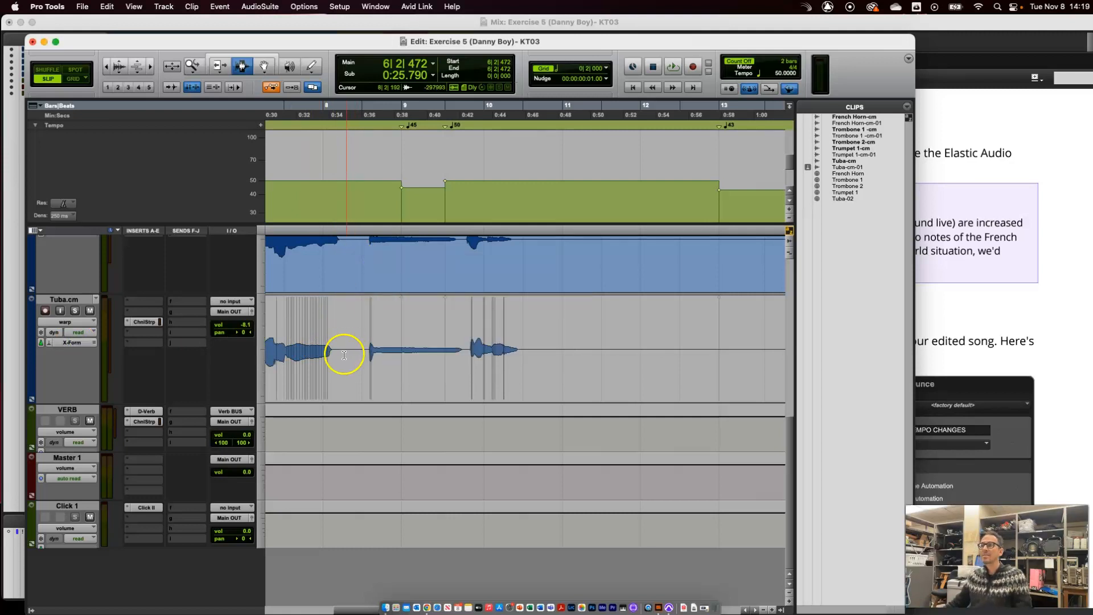
- Audition the rendered X-Form result through the bar 9 tempo changes, starting playback from about 7|2|858
{"action": "left_click", "coordinate": [280, 333]}
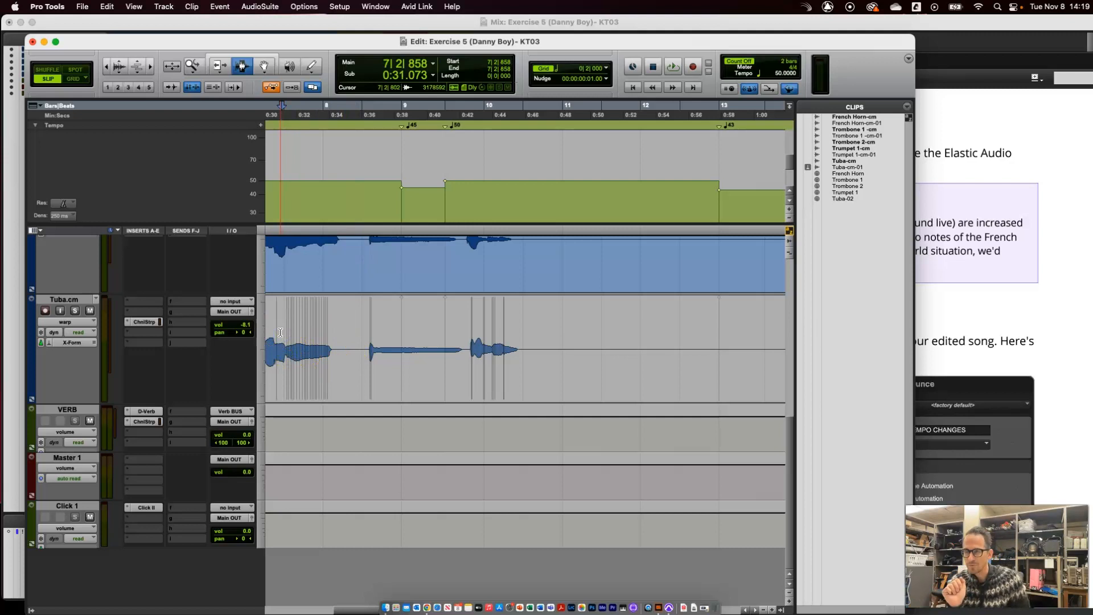
{"action": "key", "text": "space"}
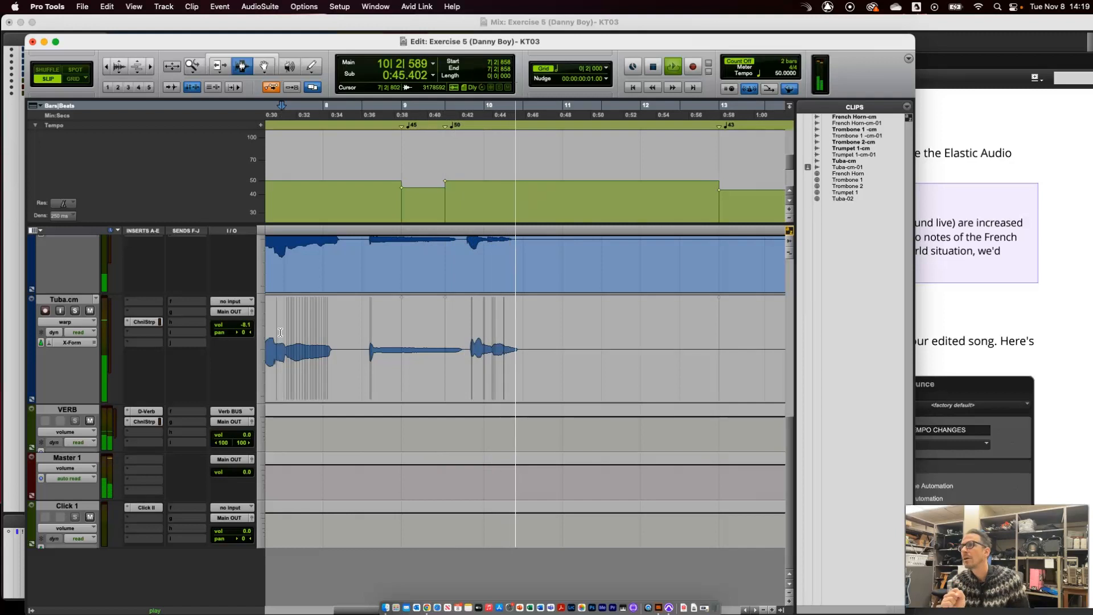
{"action": "key", "text": "space"}
{"action": "left_click", "coordinate": [347, 417]}
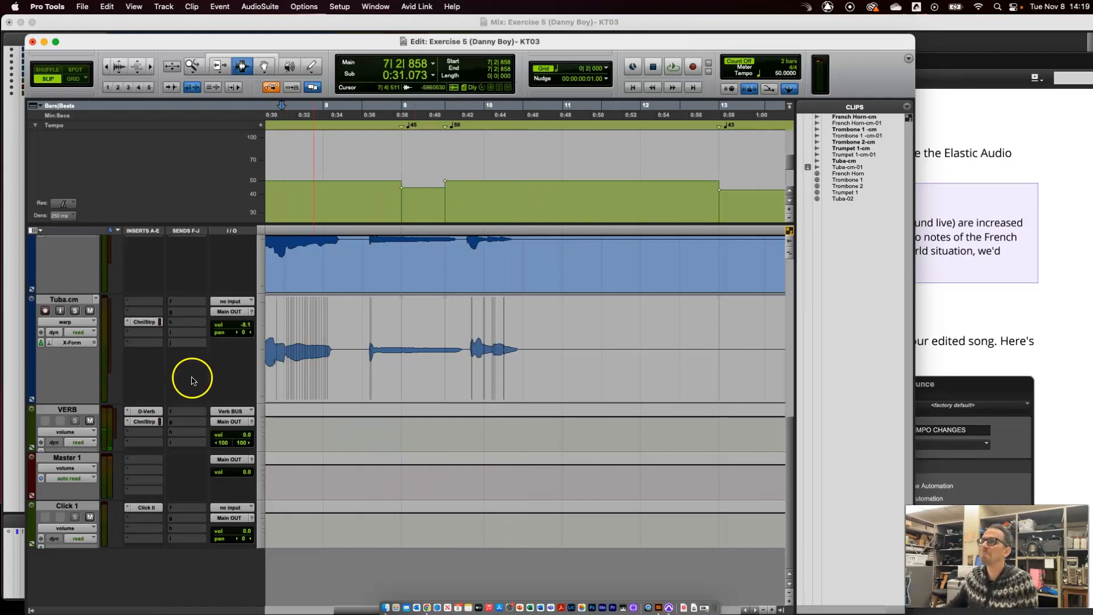
- Switch to Adobe Digital Editions and read the Part 5: Bouncing Tracks instructions of PT110 Exercise 5
{"action": "scroll", "coordinate": [189, 378], "scroll_direction": "up", "scroll_amount": 2}
{"action": "scroll", "coordinate": [246, 393], "scroll_direction": "down", "scroll_amount": 1}
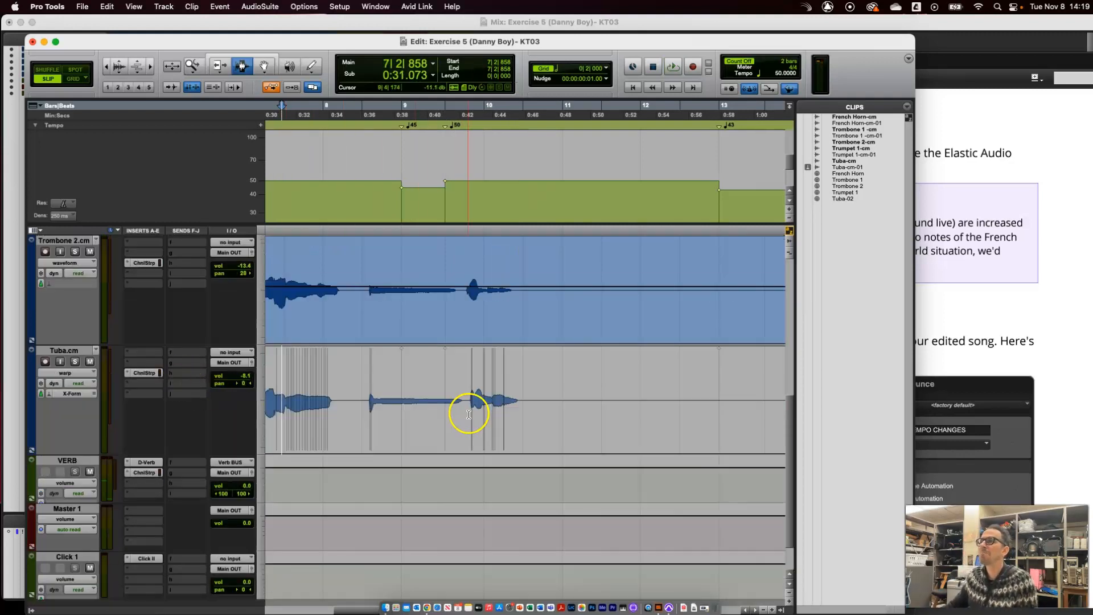
{"action": "left_click", "coordinate": [951, 451]}
{"action": "scroll", "coordinate": [712, 378], "scroll_direction": "down", "scroll_amount": 5}
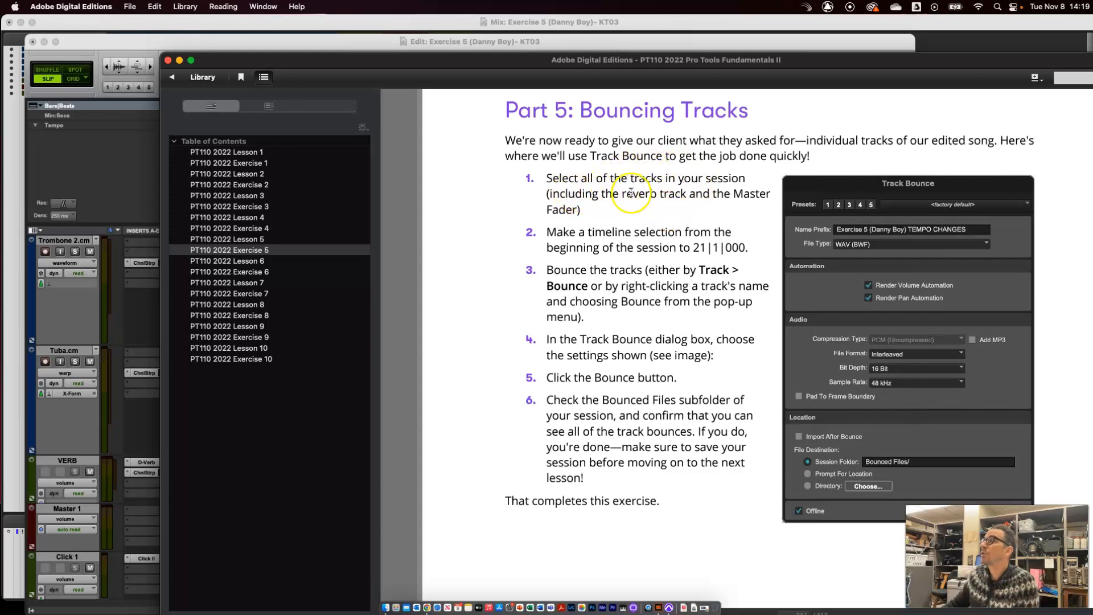
- Switch back to Pro Tools and reposition the Edit window with the first tracks in view
{"action": "left_click", "coordinate": [102, 179]}
{"action": "left_click_drag", "start_coordinate": [230, 35], "coordinate": [267, 18]}
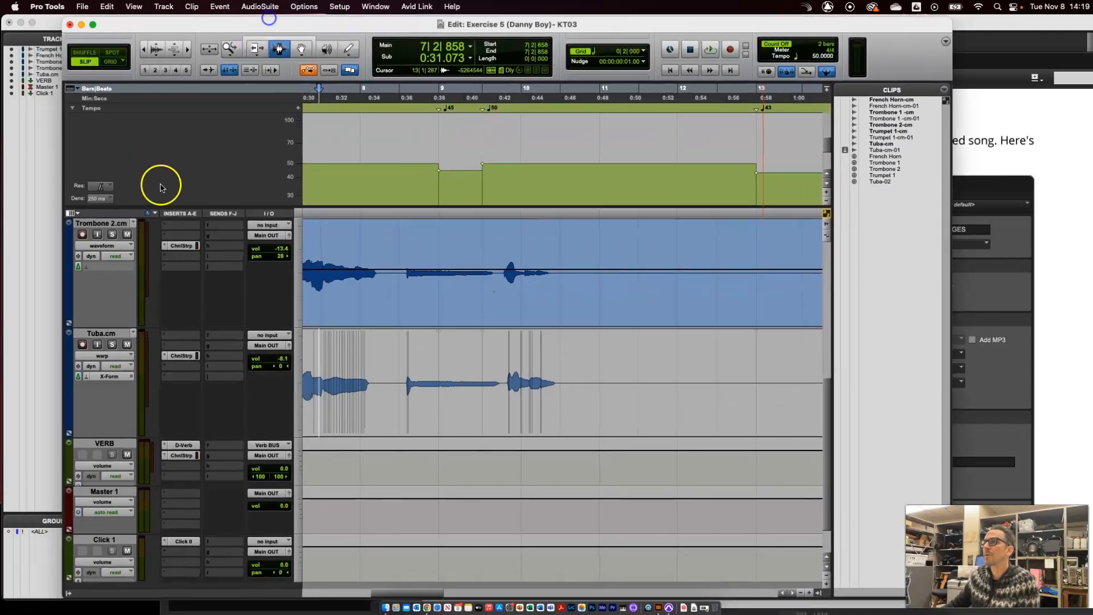
{"action": "scroll", "coordinate": [108, 292], "scroll_direction": "down", "scroll_amount": 3}
{"action": "scroll", "coordinate": [112, 285], "scroll_direction": "up", "scroll_amount": 5}
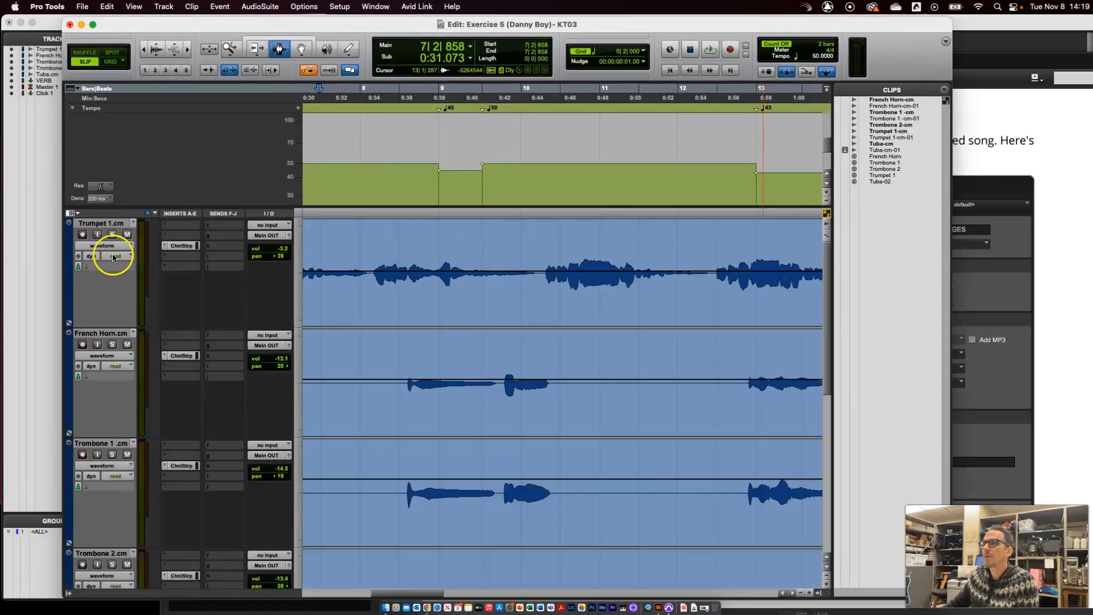
{"action": "left_click", "coordinate": [114, 224]}
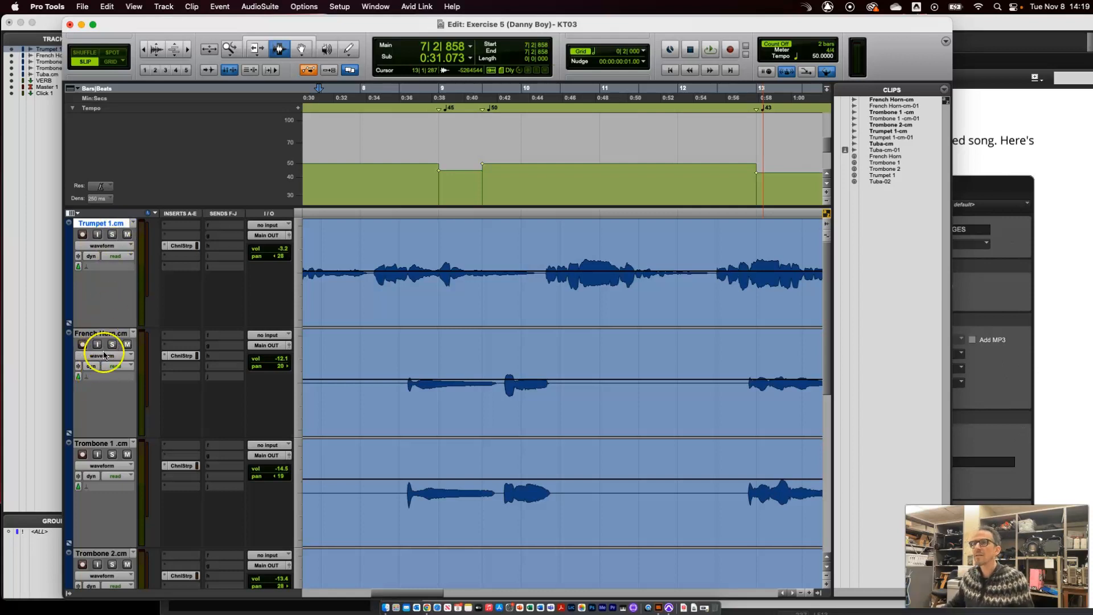
{"action": "left_click", "coordinate": [108, 439], "text": "shift"}
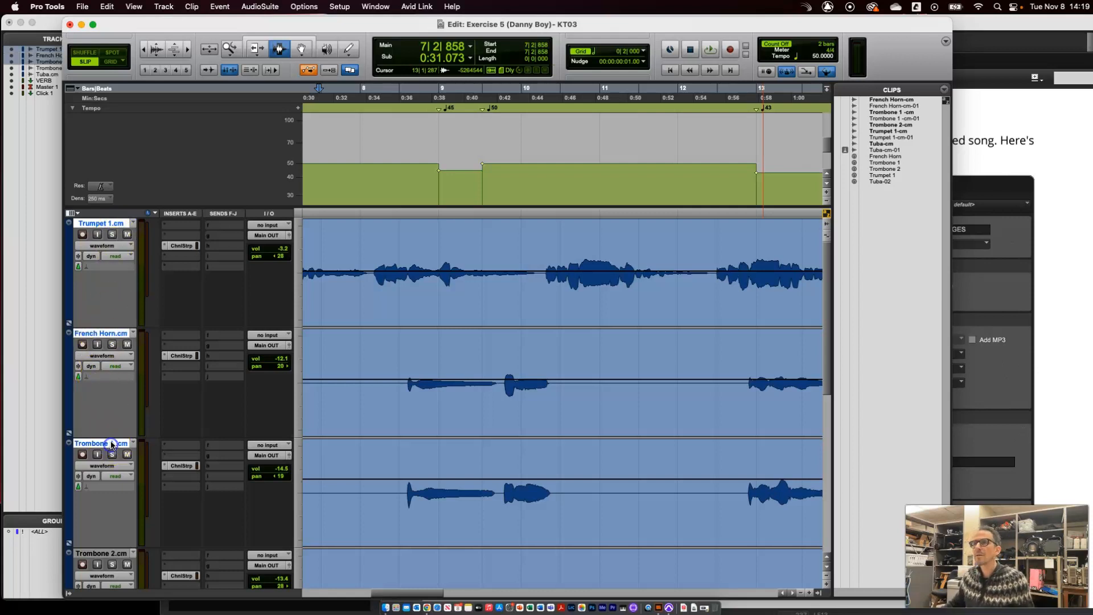
{"action": "left_click", "coordinate": [111, 335], "text": "alt"}
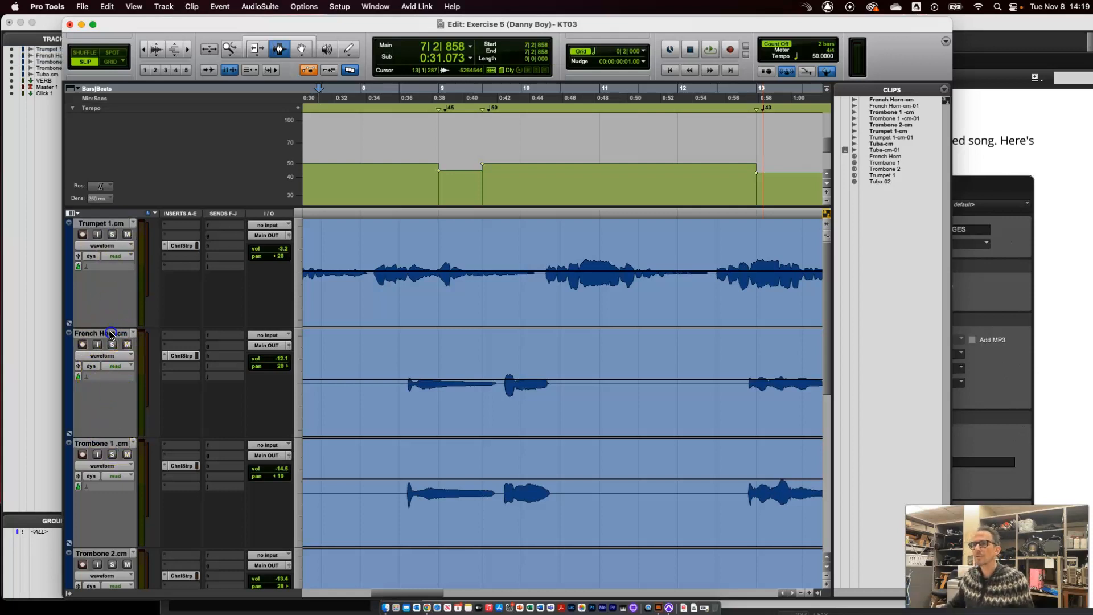
- Select all tracks from Trumpet 1.cm through Master 1, including VERB but leaving out Click 1
{"action": "left_click", "coordinate": [112, 223]}
{"action": "scroll", "coordinate": [112, 237], "scroll_direction": "down", "scroll_amount": 10}
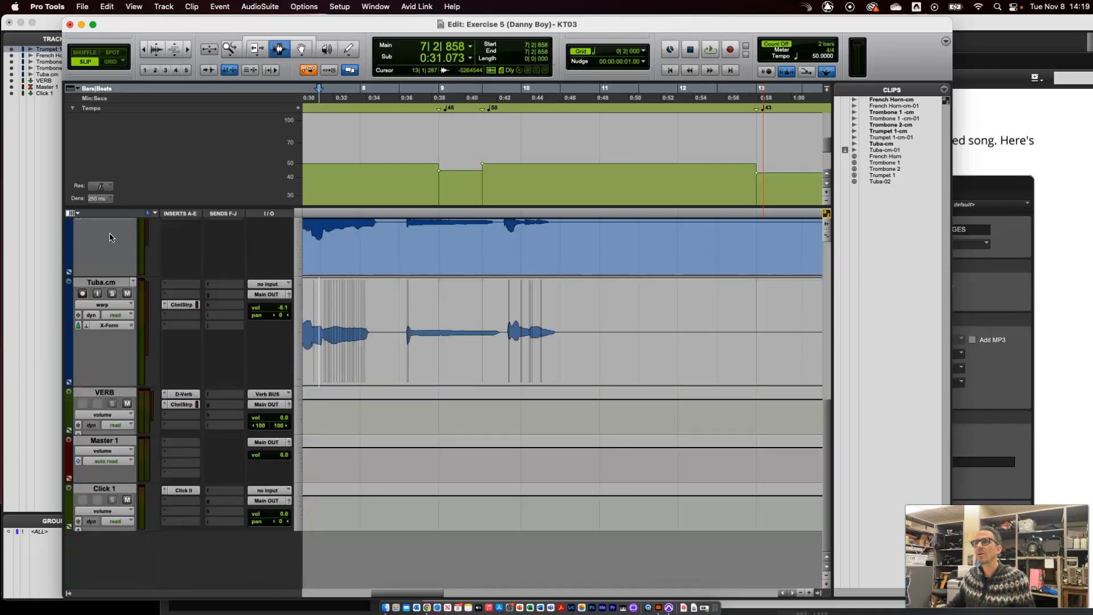
{"action": "left_click", "coordinate": [110, 441], "text": "shift"}
{"action": "scroll", "coordinate": [110, 442], "scroll_direction": "up", "scroll_amount": 7}
{"action": "scroll", "coordinate": [119, 312], "scroll_direction": "down", "scroll_amount": 7}
{"action": "scroll", "coordinate": [110, 439], "scroll_direction": "up", "scroll_amount": 7}
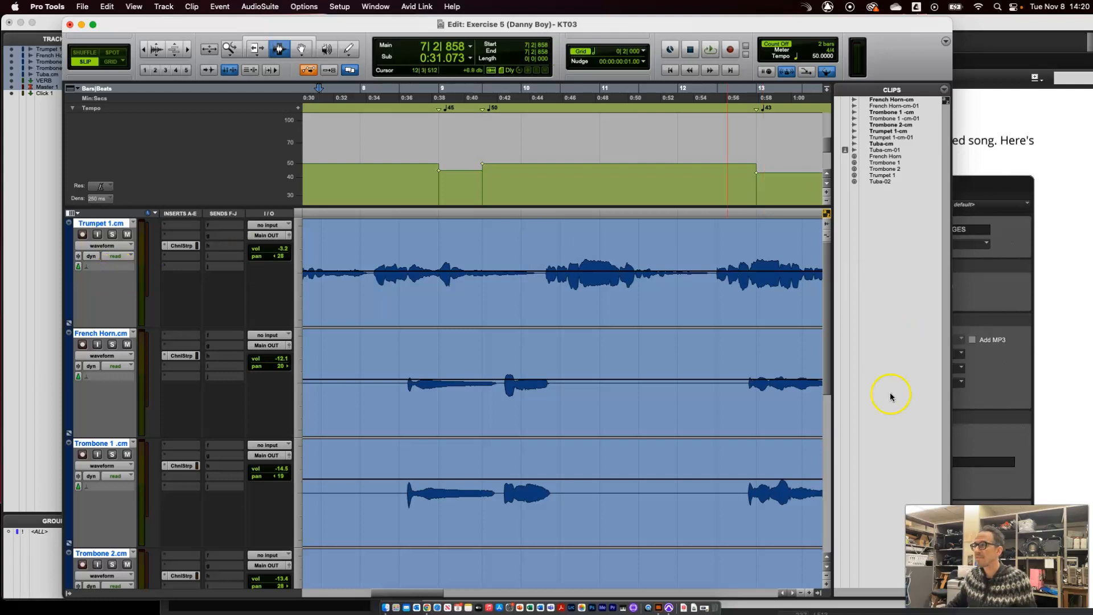
- Check the required timeline selection range in the Adobe Digital Editions exercise text and return to Pro Tools
{"action": "left_click", "coordinate": [1006, 165]}
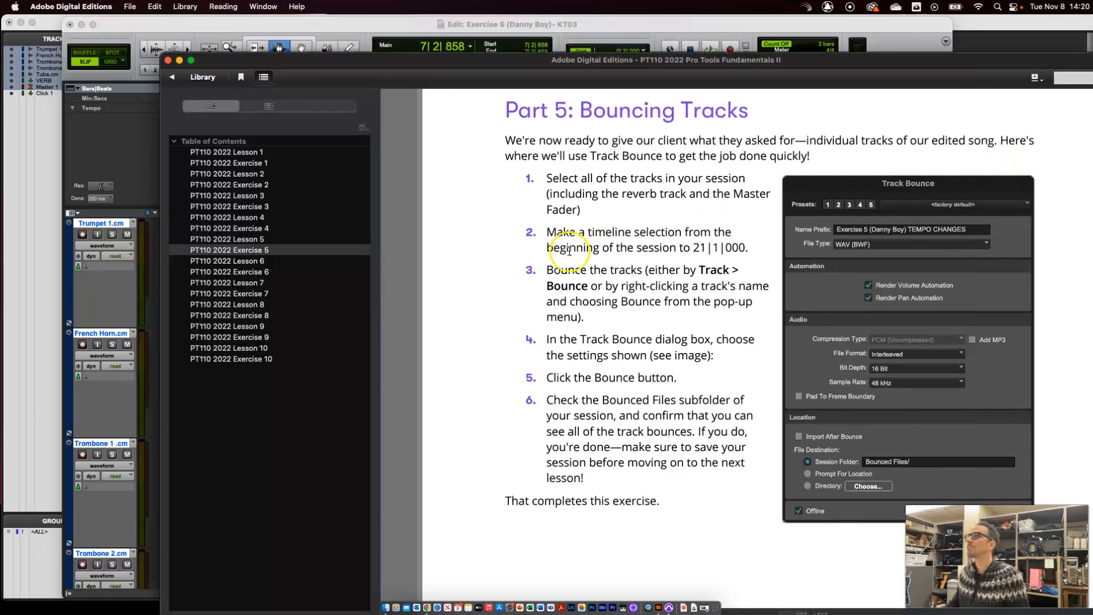
{"action": "scroll", "coordinate": [598, 225], "scroll_direction": "down", "scroll_amount": 1}
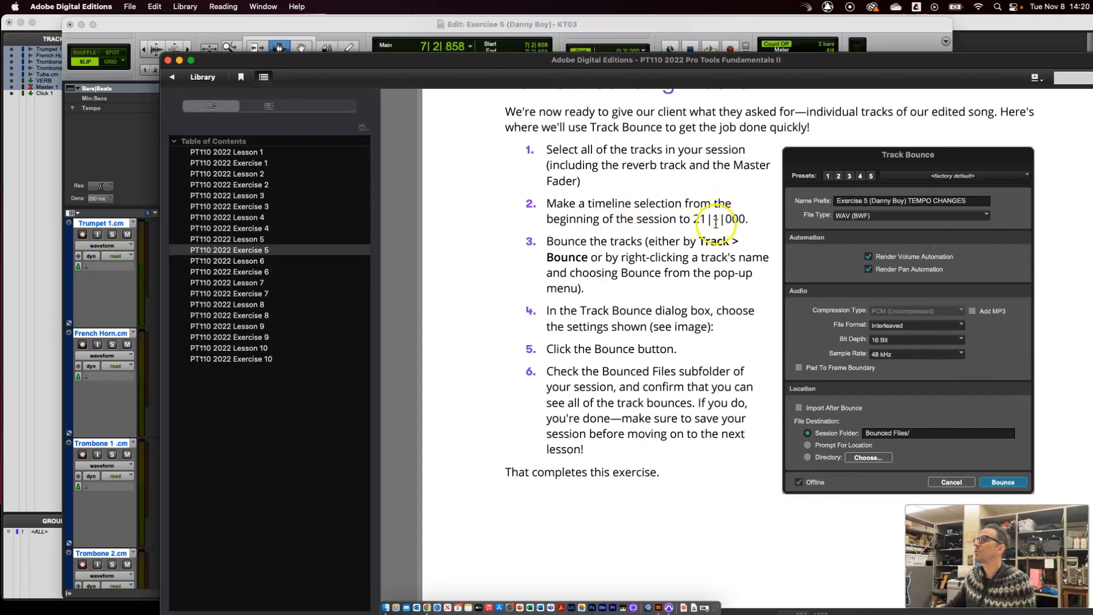
{"action": "left_click", "coordinate": [235, 22]}
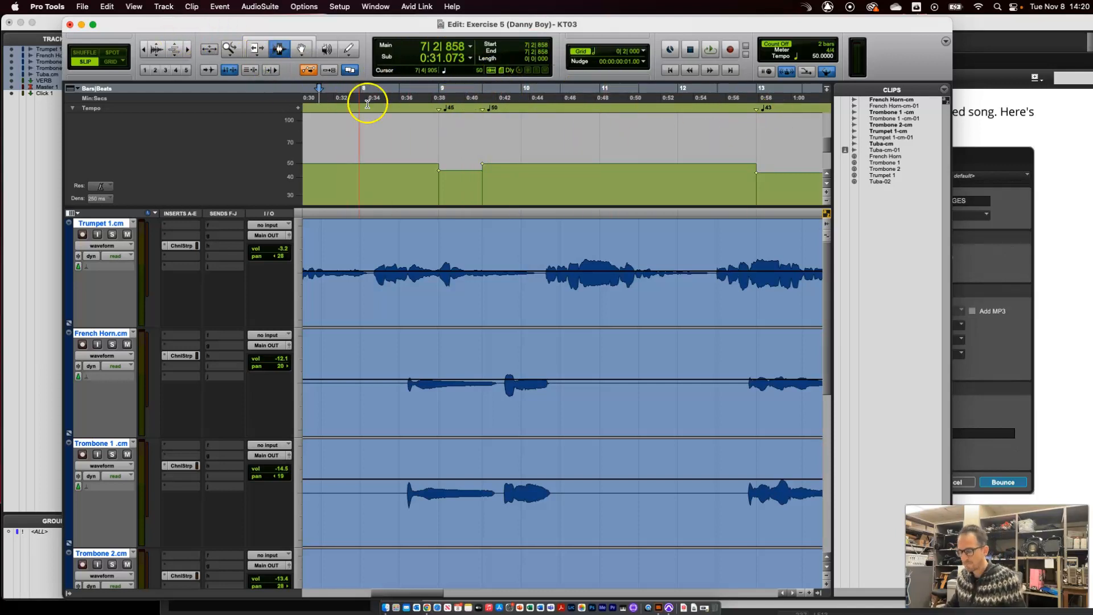
- Try selecting the timeline from about 47|3|314 back to the session start across the selected tracks, and clear that selection
{"action": "key", "text": "r"}
{"action": "key", "text": "r"}
{"action": "key", "text": "r"}
{"action": "key", "text": "r"}
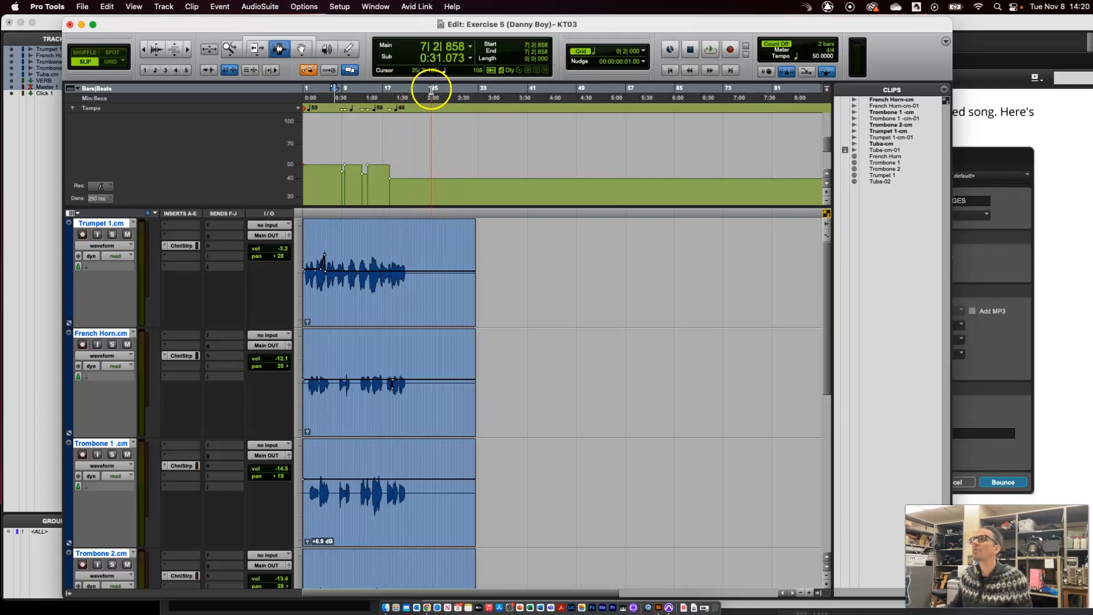
{"action": "left_click_drag", "start_coordinate": [568, 88], "coordinate": [258, 91]}
{"action": "scroll", "coordinate": [442, 345], "scroll_direction": "down", "scroll_amount": 5}
{"action": "scroll", "coordinate": [443, 345], "scroll_direction": "up", "scroll_amount": 5}
{"action": "scroll", "coordinate": [442, 344], "scroll_direction": "down", "scroll_amount": 5}
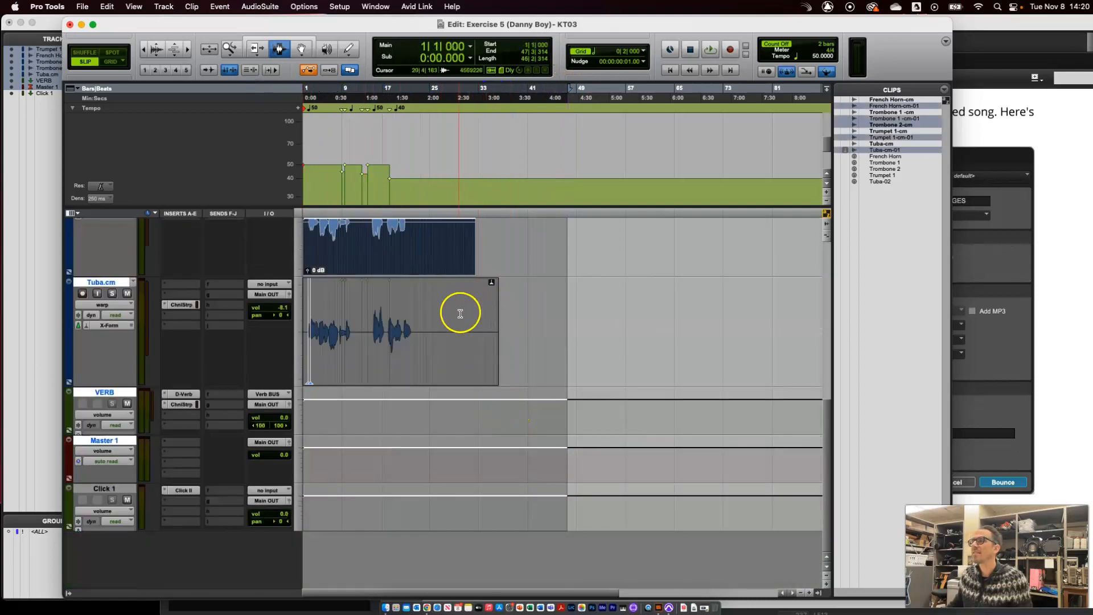
{"action": "scroll", "coordinate": [459, 309], "scroll_direction": "up", "scroll_amount": 5}
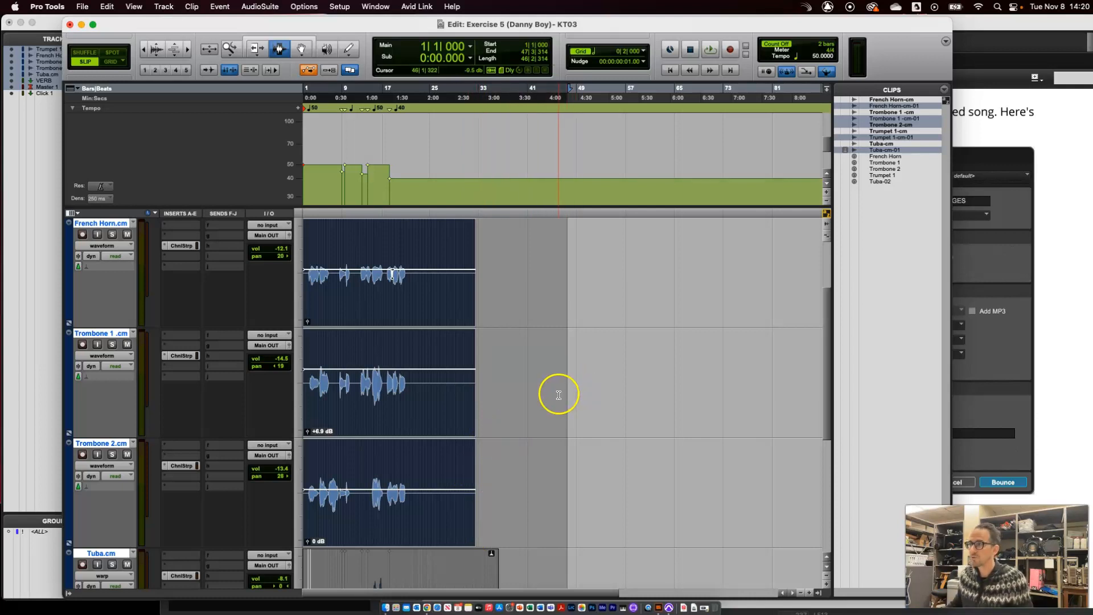
{"action": "scroll", "coordinate": [559, 394], "scroll_direction": "up", "scroll_amount": 3}
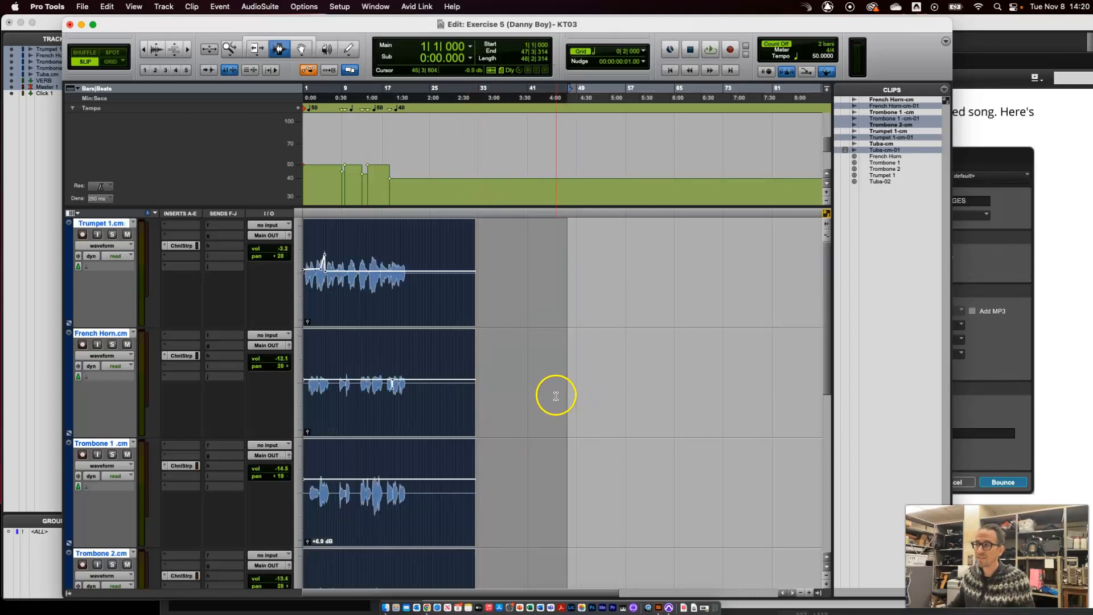
{"action": "left_click", "coordinate": [553, 90]}
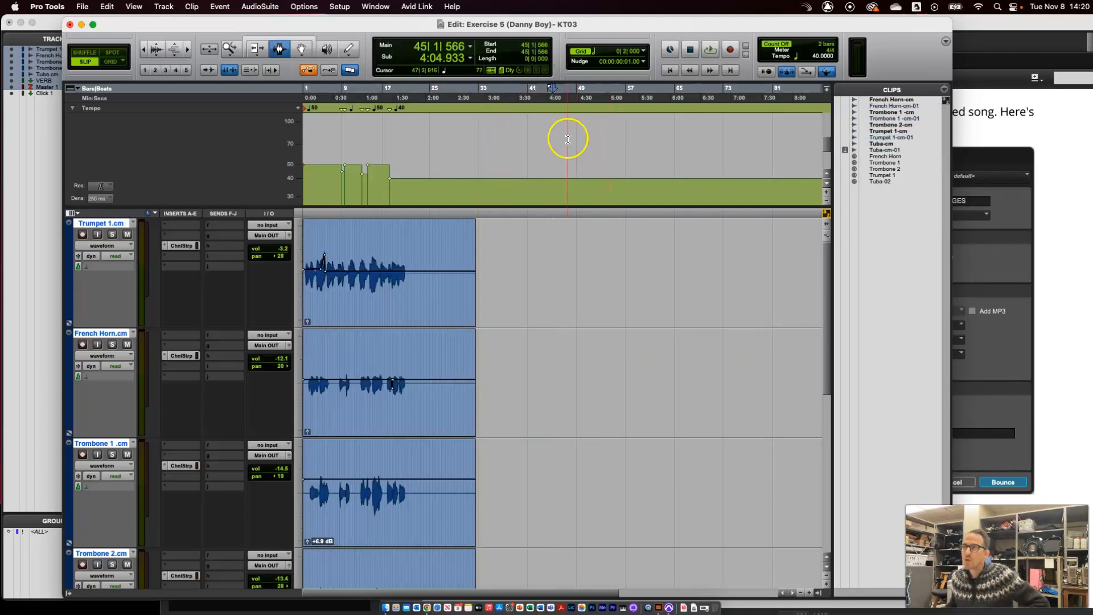
- Recheck the bounce instructions, return to the session, switch the edit mode to Grid, and set the grid value to 1 bar
{"action": "left_click", "coordinate": [990, 162]}
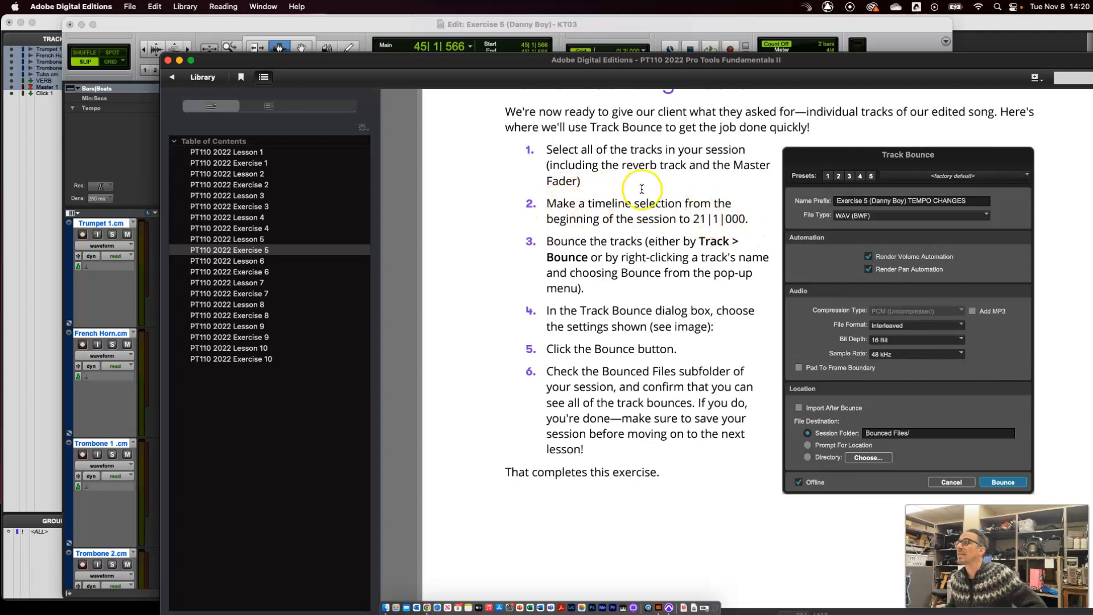
{"action": "left_click", "coordinate": [369, 22]}
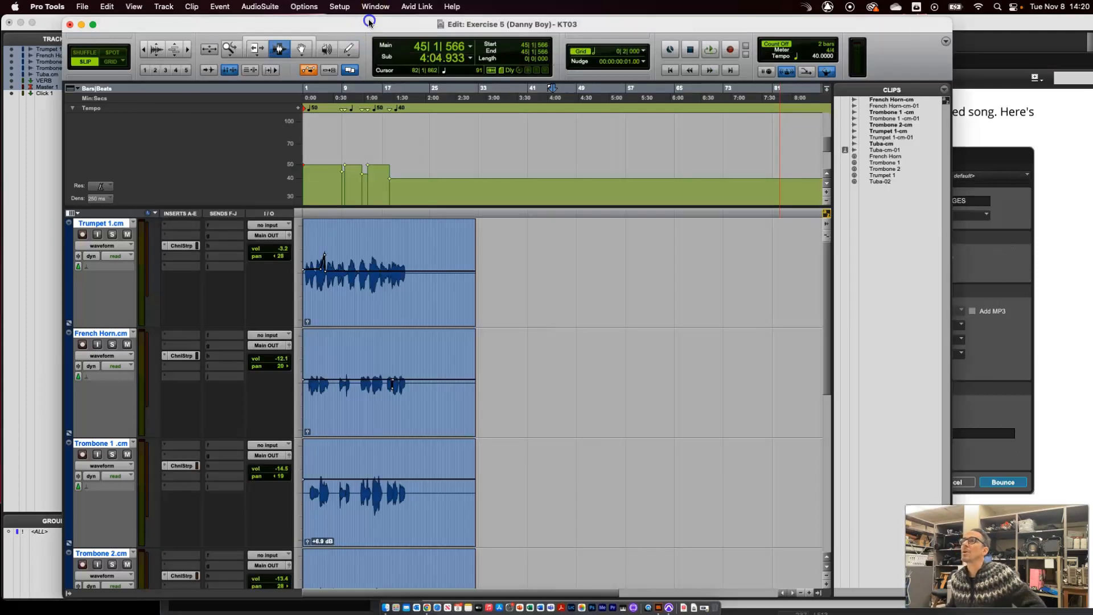
{"action": "left_click", "coordinate": [110, 62]}
{"action": "left_click_drag", "start_coordinate": [255, 23], "coordinate": [246, 41]}
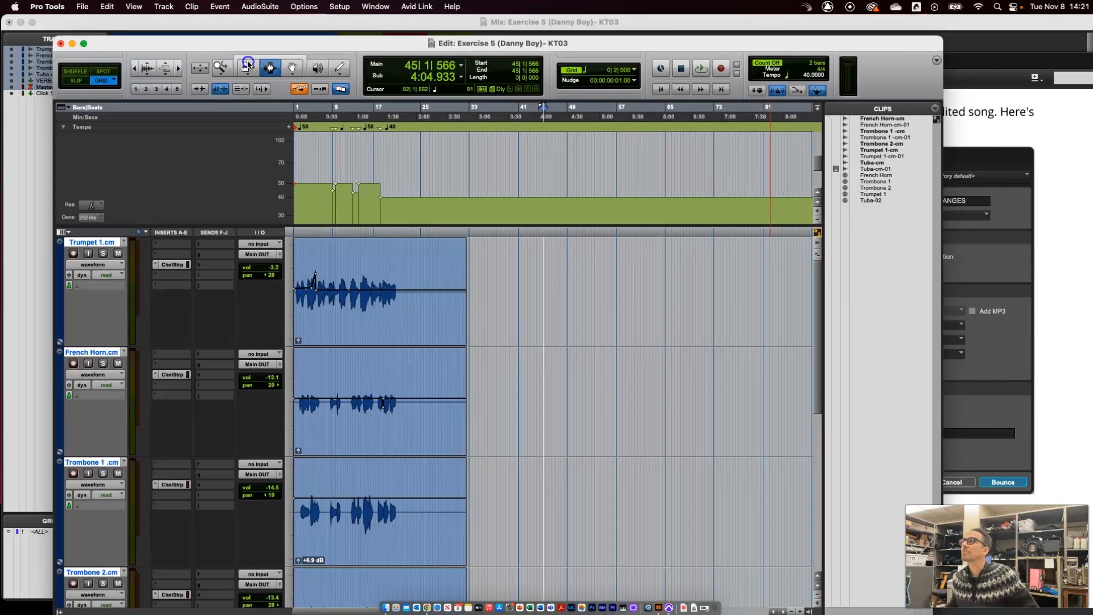
{"action": "left_click", "coordinate": [636, 71]}
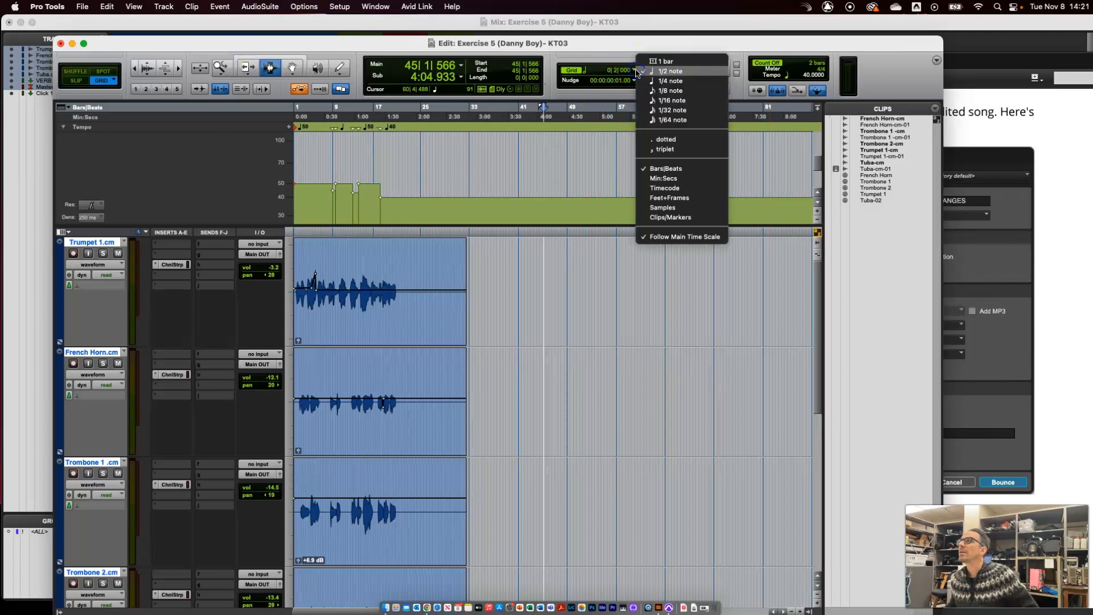
{"action": "left_click", "coordinate": [689, 61]}
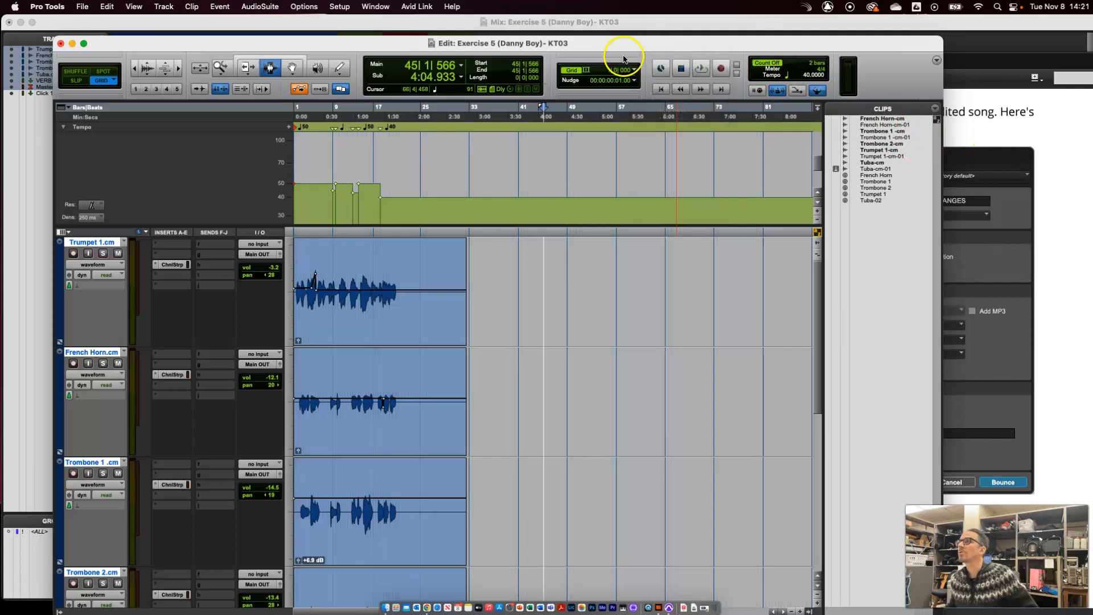
- Recheck the required range in the exercise text and select the timeline from 21|1|000 back to the session start across the selected tracks
{"action": "left_click", "coordinate": [989, 164]}
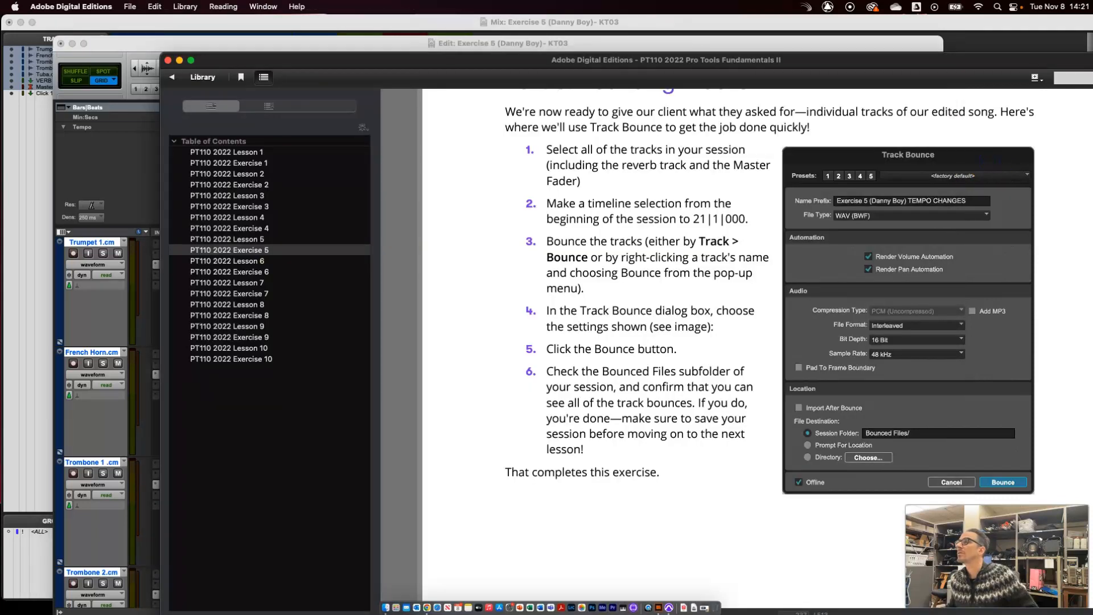
{"action": "left_click", "coordinate": [250, 41]}
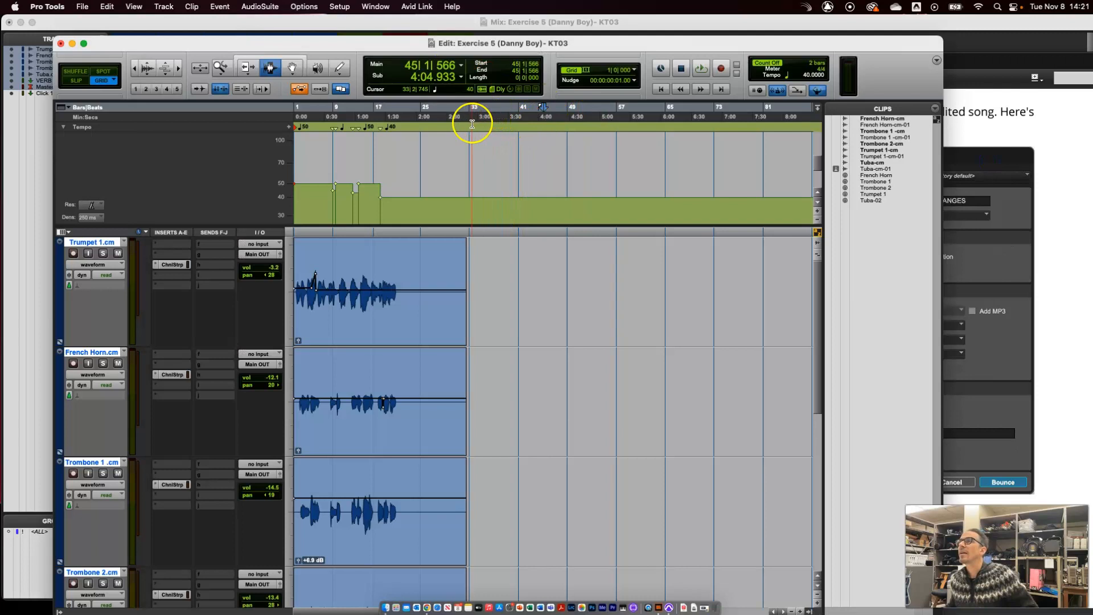
{"action": "left_click", "coordinate": [408, 111]}
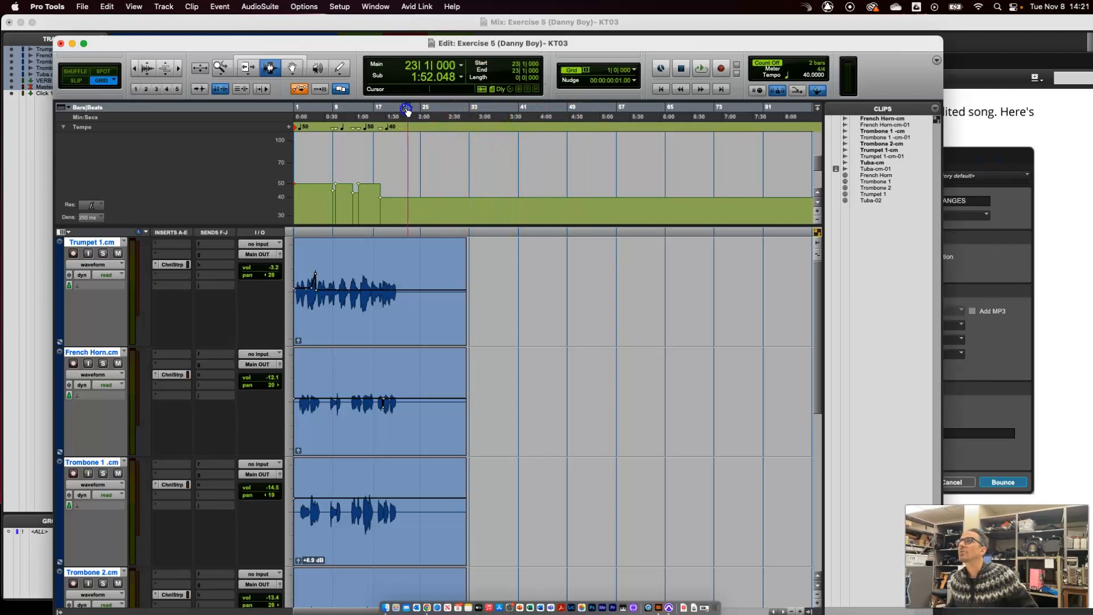
{"action": "left_click", "coordinate": [395, 110]}
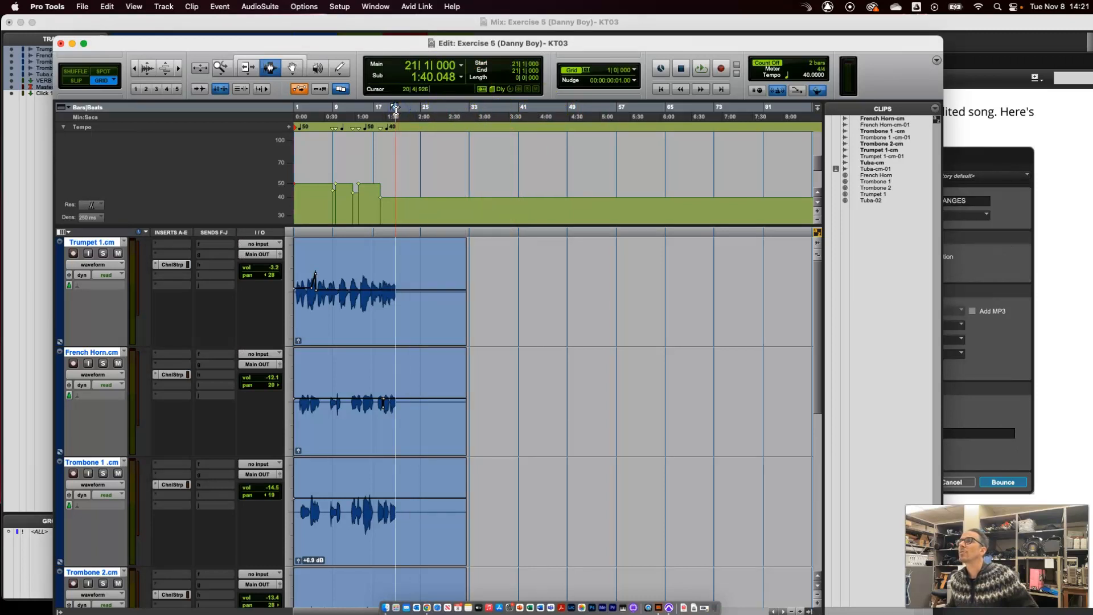
{"action": "left_click", "coordinate": [394, 107]}
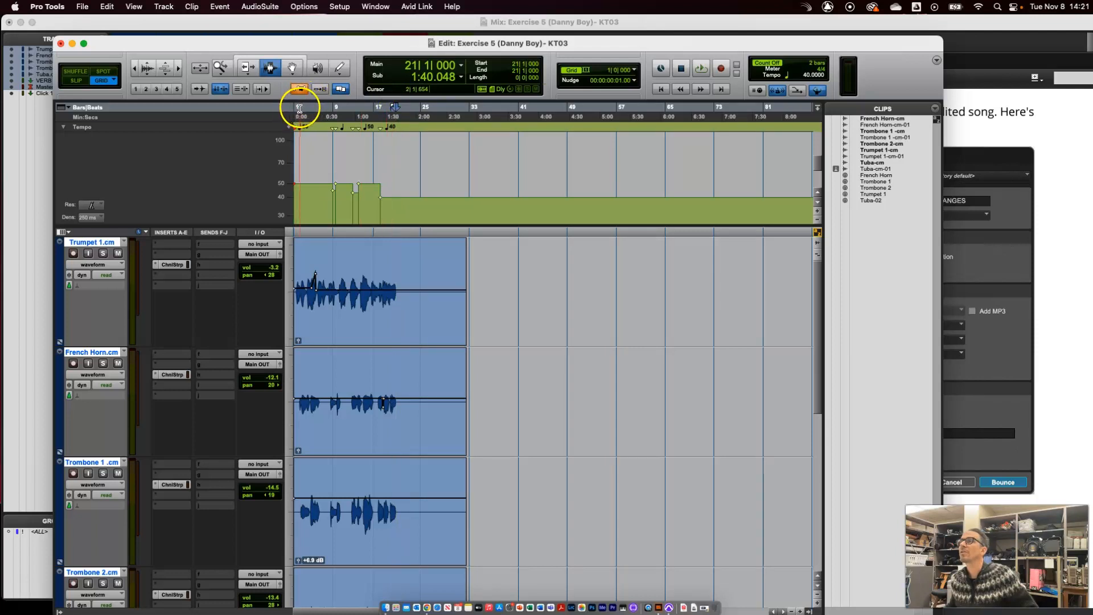
{"action": "left_click", "coordinate": [406, 108]}
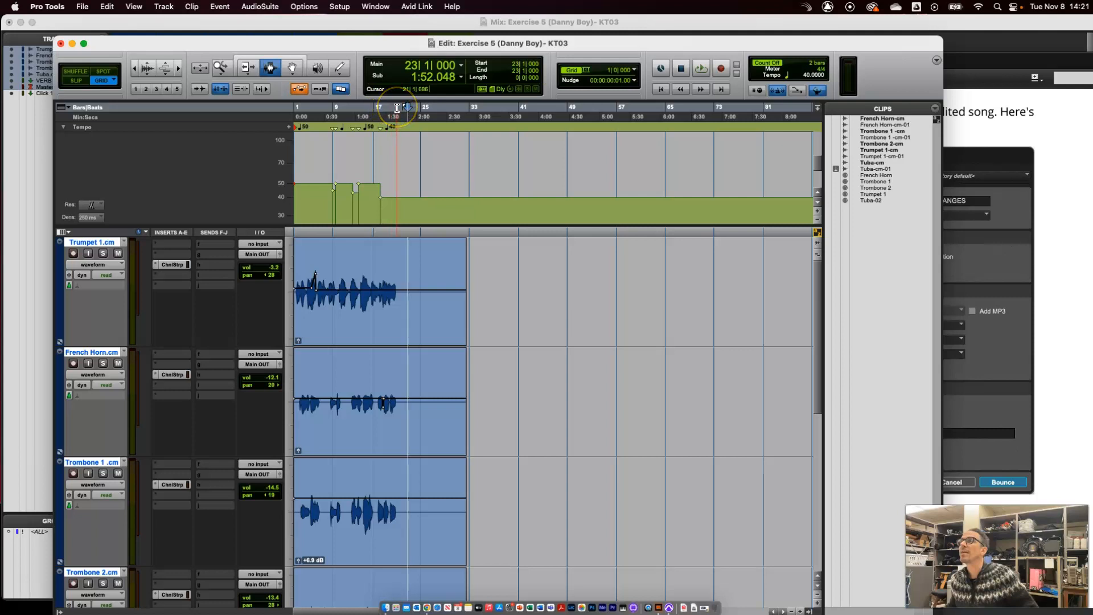
{"action": "left_click", "coordinate": [396, 107]}
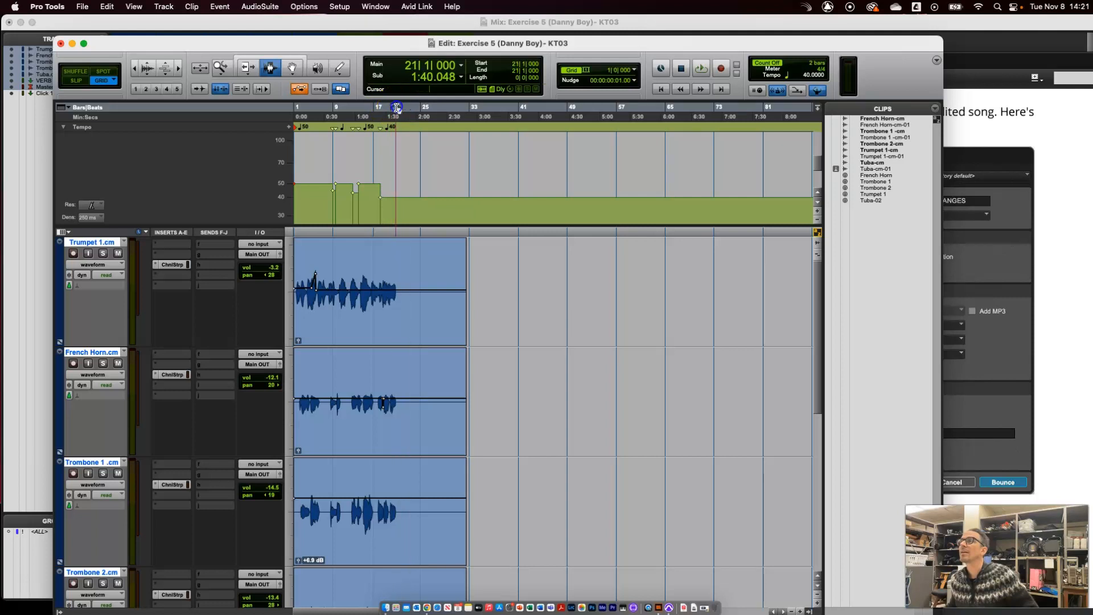
{"action": "left_click_drag", "start_coordinate": [396, 108], "coordinate": [259, 107]}
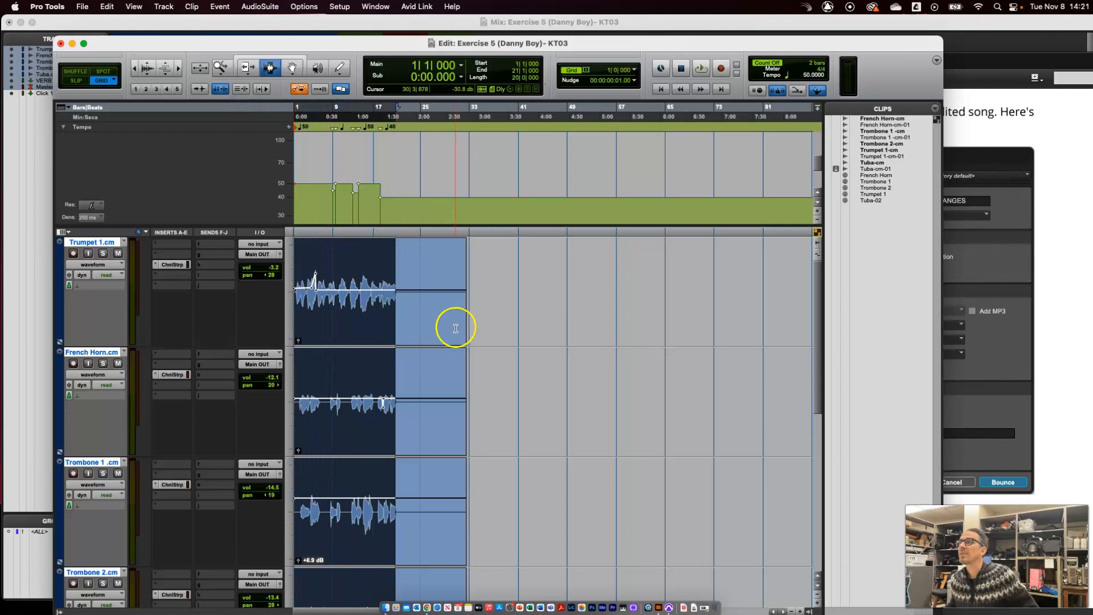
- Examine where the selection ends around bar 21 on the Trombone and Tuba.cm tracks
{"action": "scroll", "coordinate": [454, 322], "scroll_direction": "down", "scroll_amount": 4}
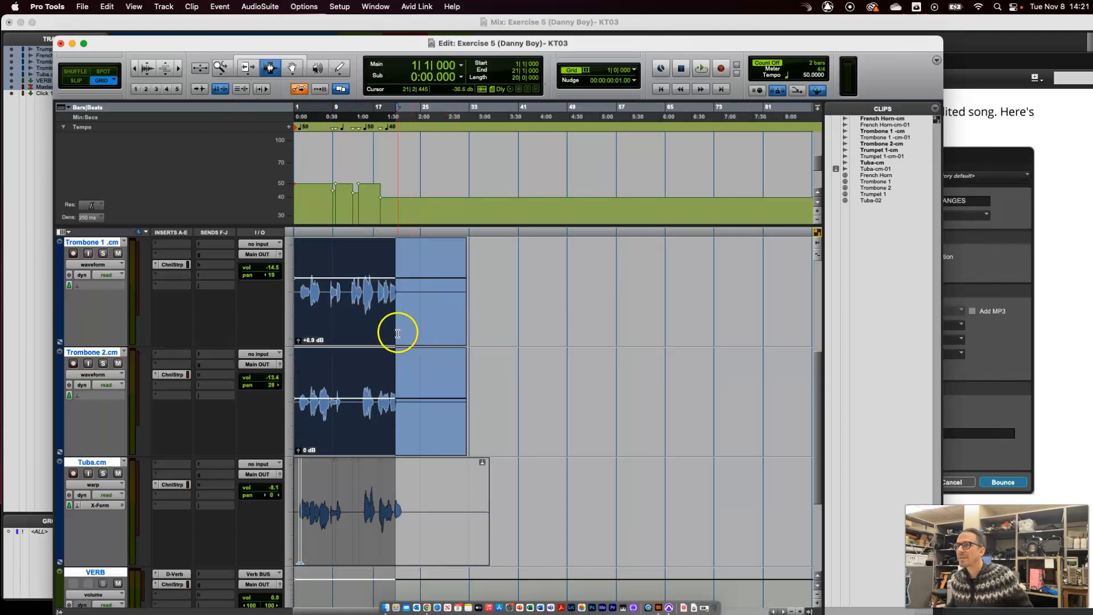
{"action": "key", "text": "super+bracketright"}
{"action": "key", "text": "super+bracketright"}
{"action": "key", "text": "super+bracketright"}
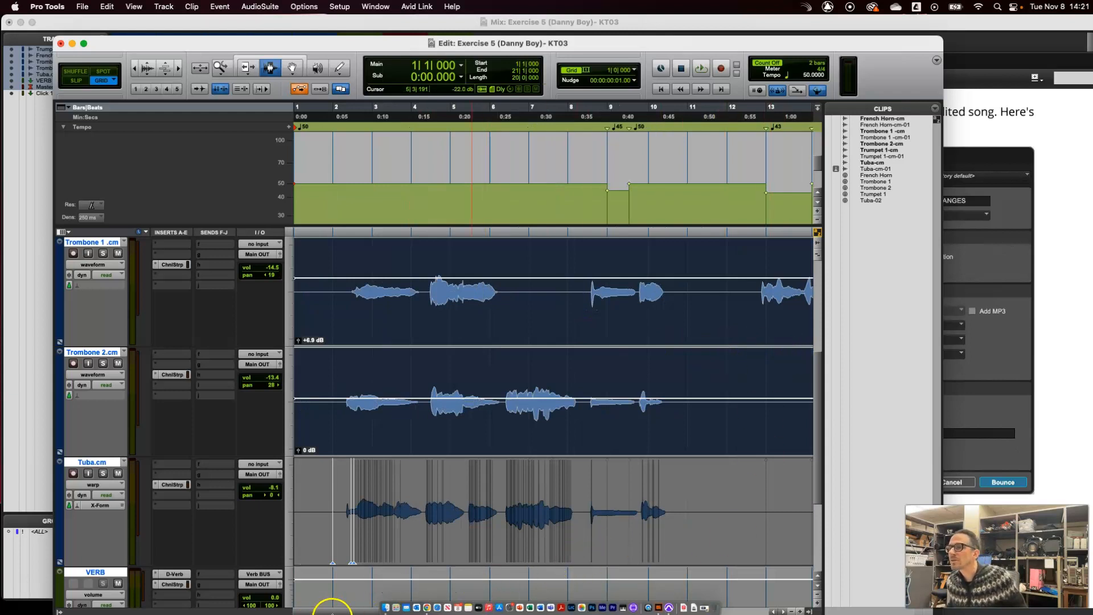
{"action": "left_click_drag", "start_coordinate": [343, 614], "coordinate": [492, 601]}
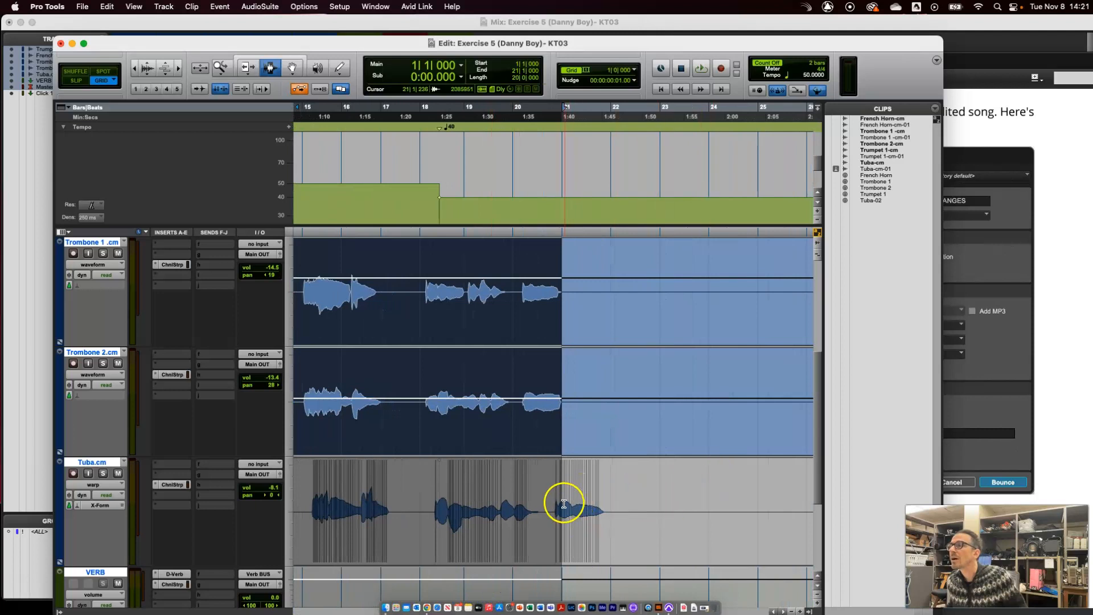
- Check the bounce instructions in the exercise text, return to the session, and start a Track Bounce of the selected tracks
{"action": "left_click", "coordinate": [1010, 410]}
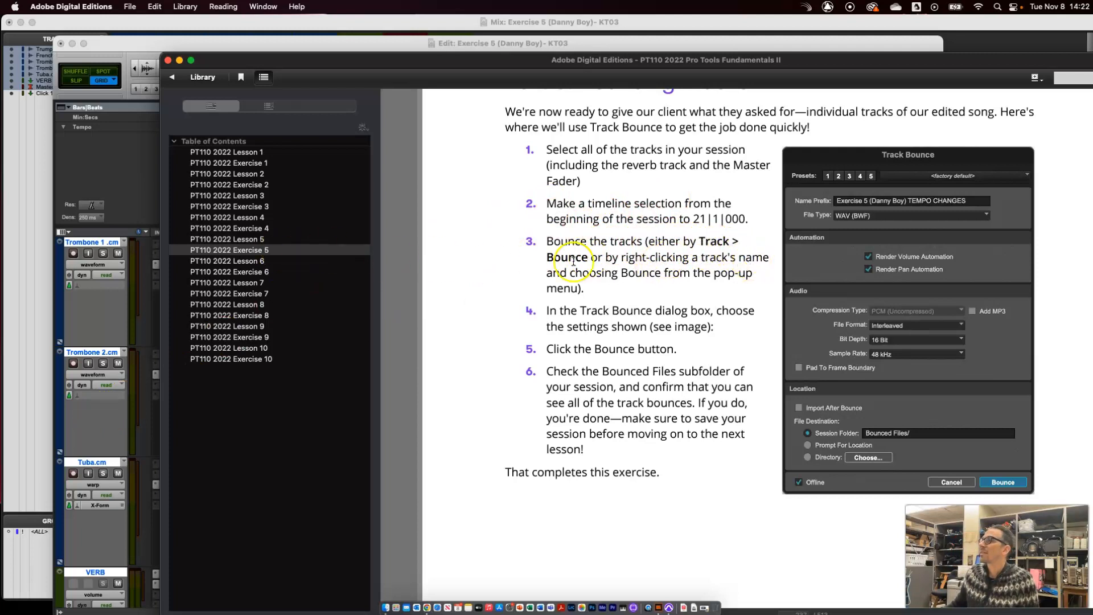
{"action": "left_click", "coordinate": [110, 183]}
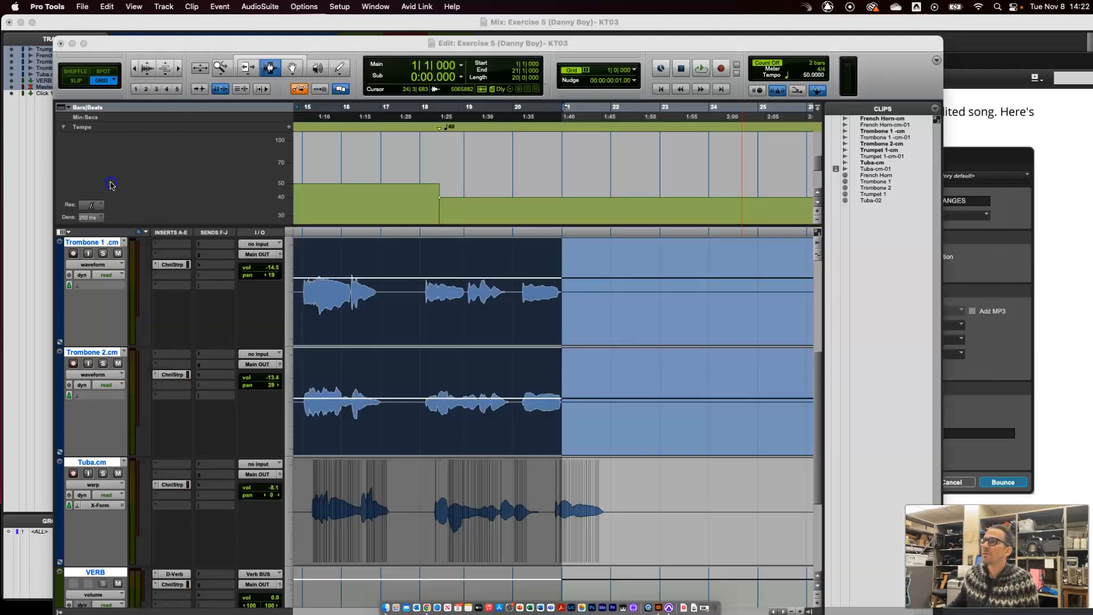
{"action": "left_click", "coordinate": [164, 7]}
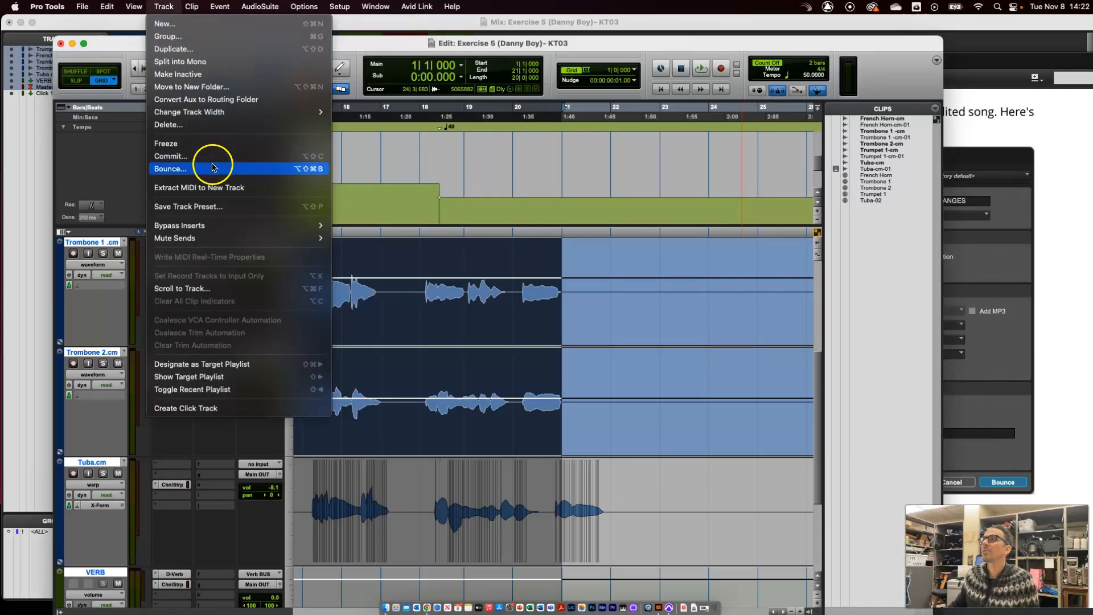
{"action": "left_click", "coordinate": [108, 42]}
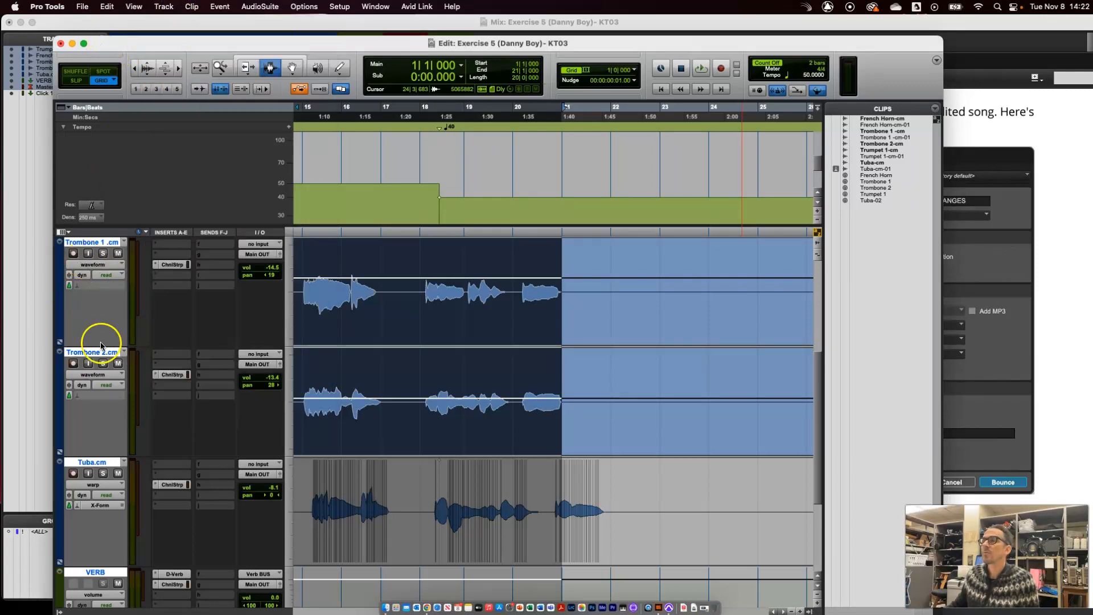
{"action": "right_click", "coordinate": [98, 352]}
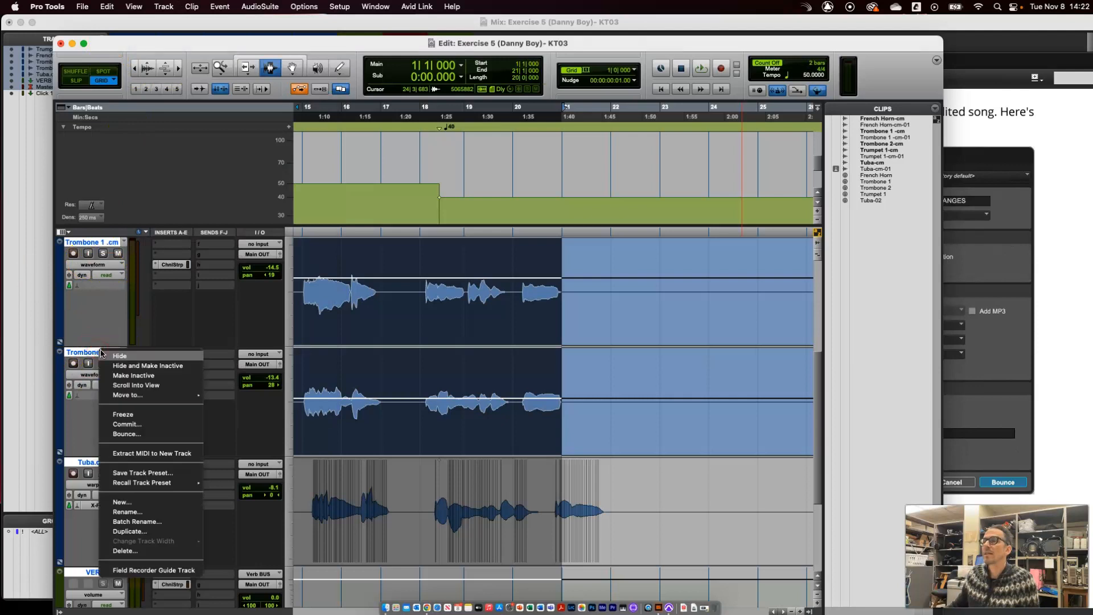
{"action": "left_click", "coordinate": [169, 435]}
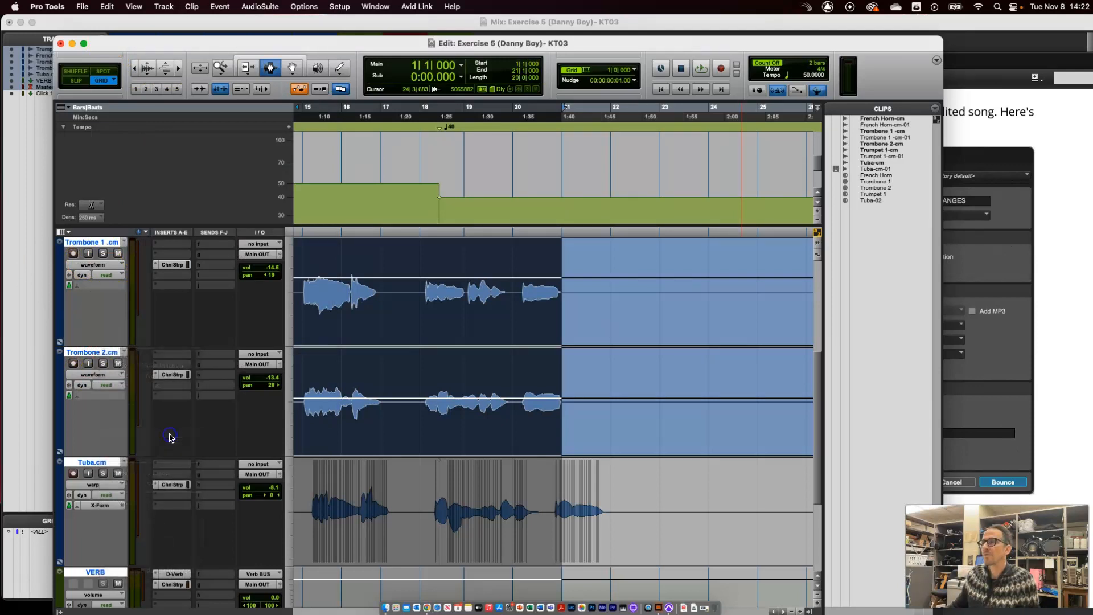
- Rearrange the exercise text and Edit windows so the example Track Bounce settings stay visible beside the session
{"action": "left_click", "coordinate": [979, 136]}
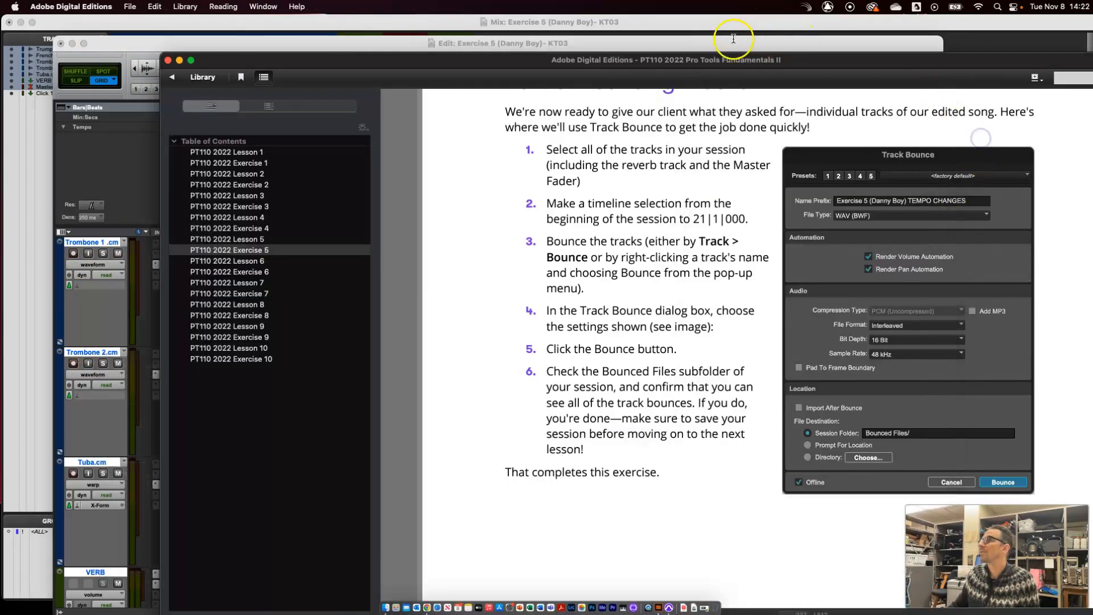
{"action": "left_click_drag", "start_coordinate": [755, 53], "coordinate": [818, 53]}
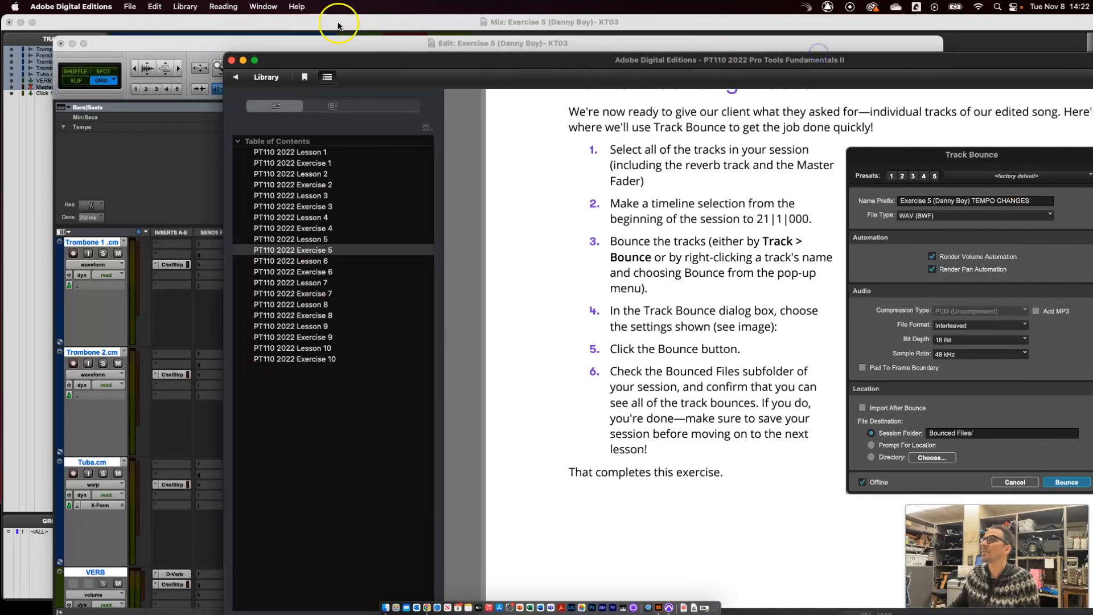
{"action": "left_click", "coordinate": [321, 42]}
{"action": "left_click_drag", "start_coordinate": [331, 43], "coordinate": [230, 45]}
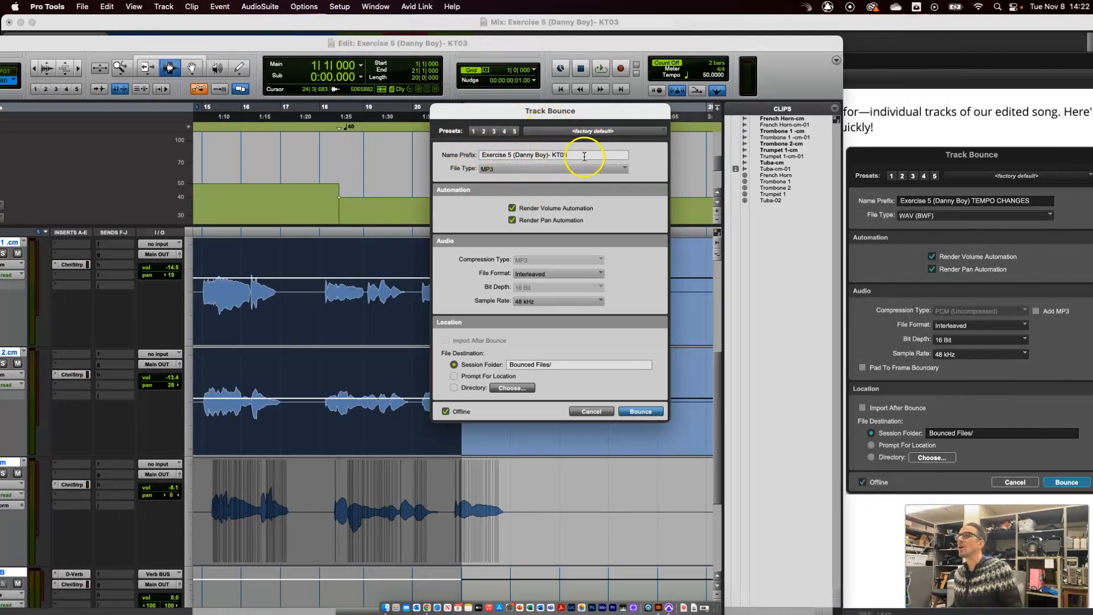
- Set the bounce name prefix to "Exercise 5 (Danny Boy)- TEMPO CHANGES", the file type to WAV (BWF), and enable Offline
{"action": "left_click_drag", "start_coordinate": [574, 149], "coordinate": [587, 146]}
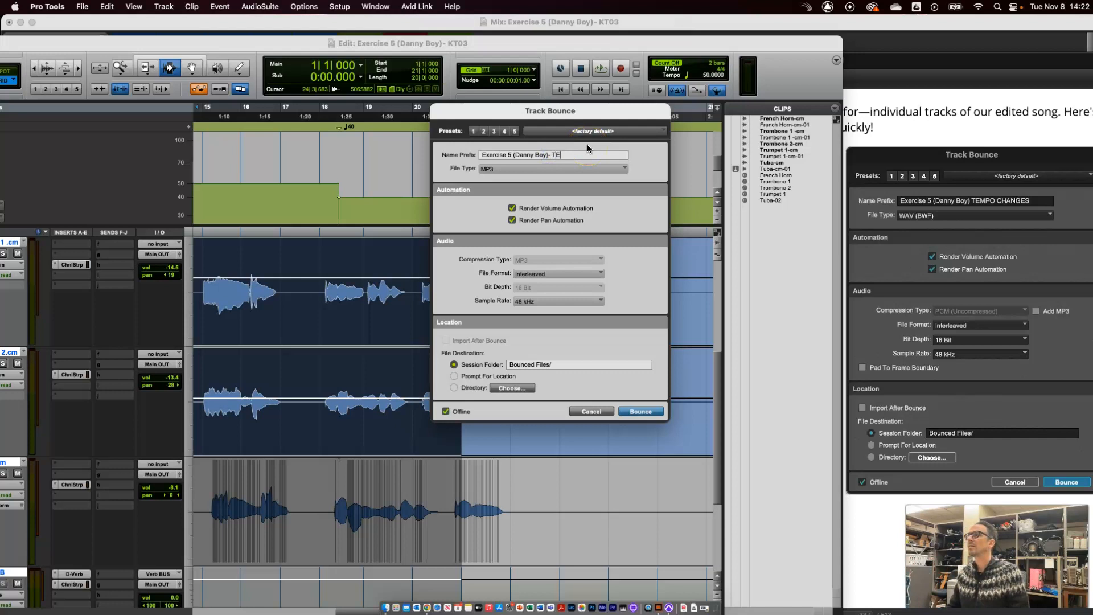
{"action": "type", "text": "TEMPO CHANGES"}
{"action": "left_click", "coordinate": [528, 169]}
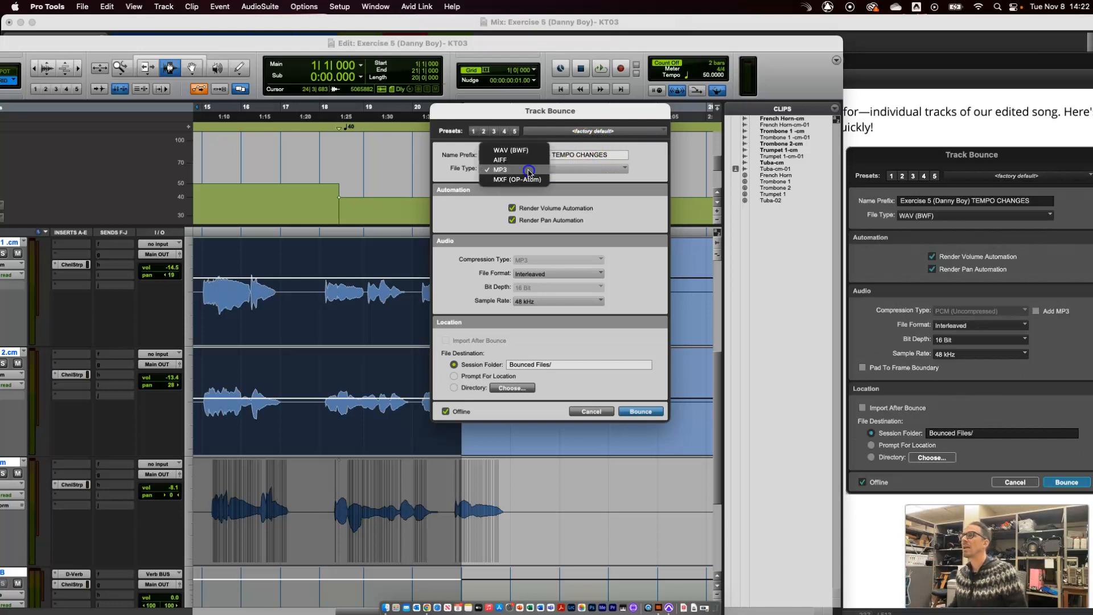
{"action": "left_click", "coordinate": [527, 155]}
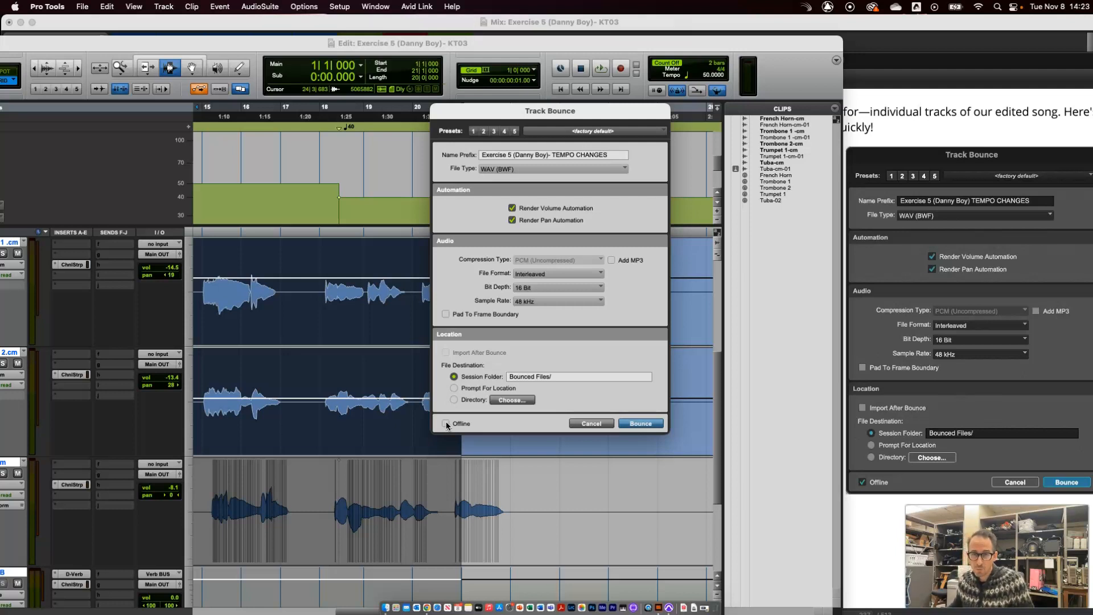
{"action": "left_click", "coordinate": [447, 424]}
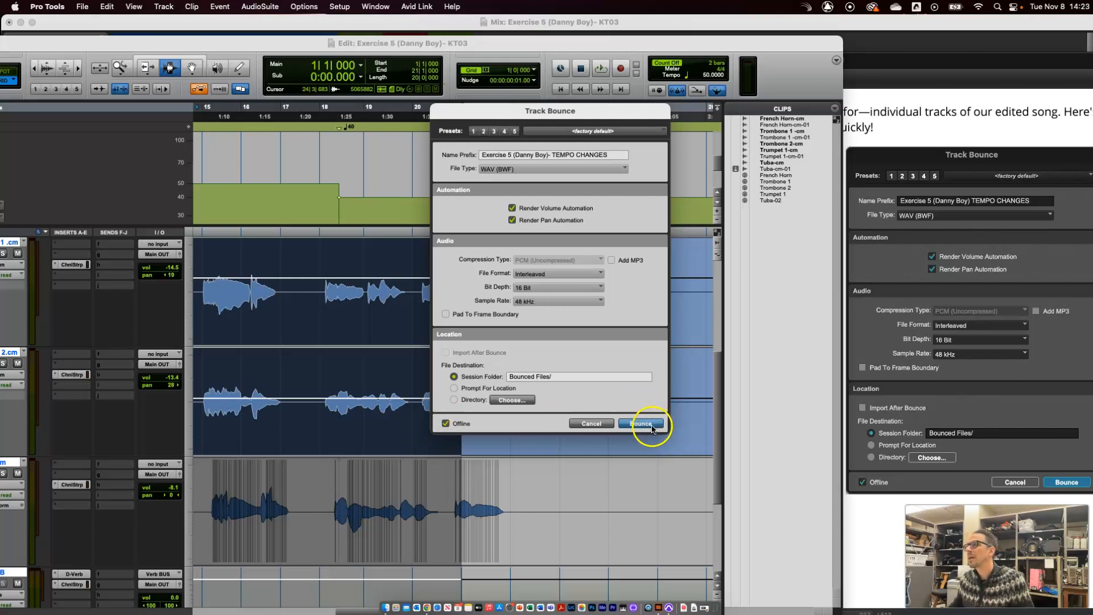
- Read the remaining exercise instructions about checking the Bounced Files subfolder and return to the Track Bounce settings
{"action": "left_click", "coordinate": [934, 314]}
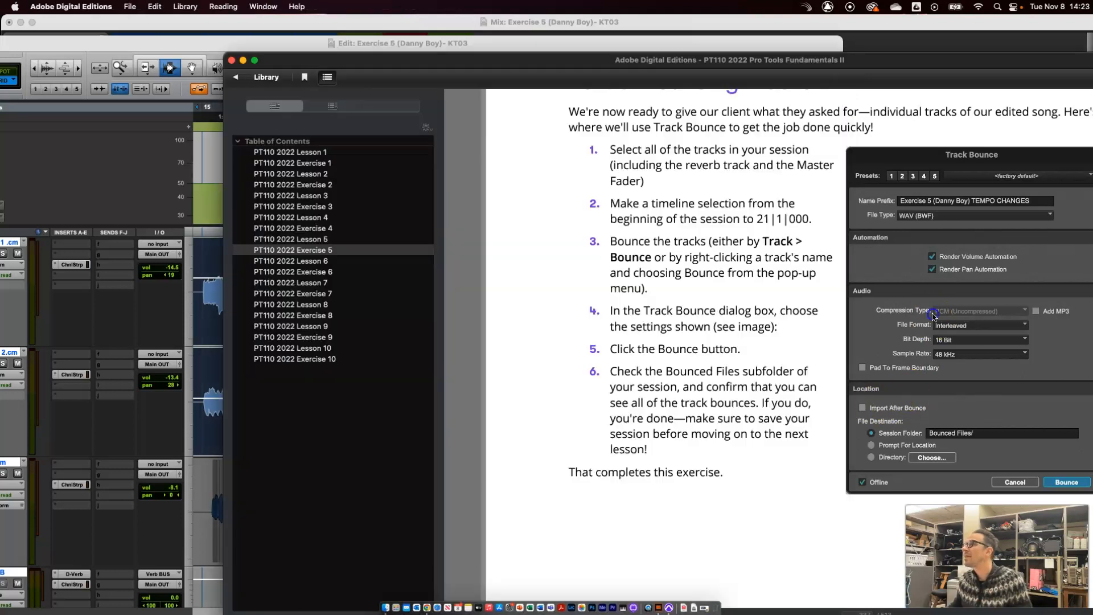
{"action": "scroll", "coordinate": [826, 409], "scroll_direction": "down", "scroll_amount": 2}
{"action": "scroll", "coordinate": [824, 409], "scroll_direction": "down", "scroll_amount": 1}
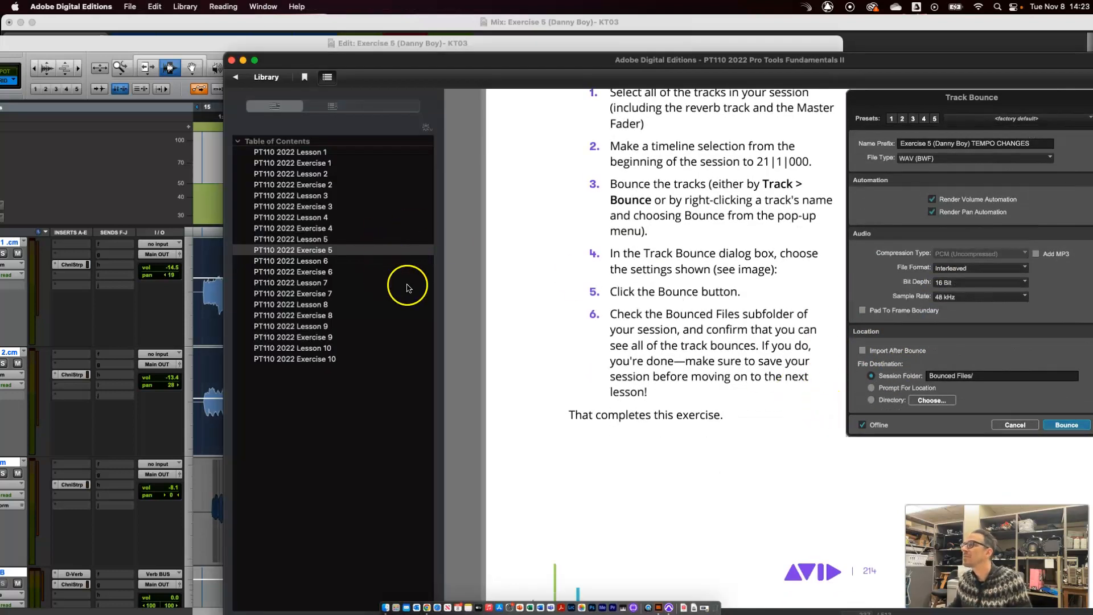
{"action": "scroll", "coordinate": [691, 307], "scroll_direction": "down", "scroll_amount": 2}
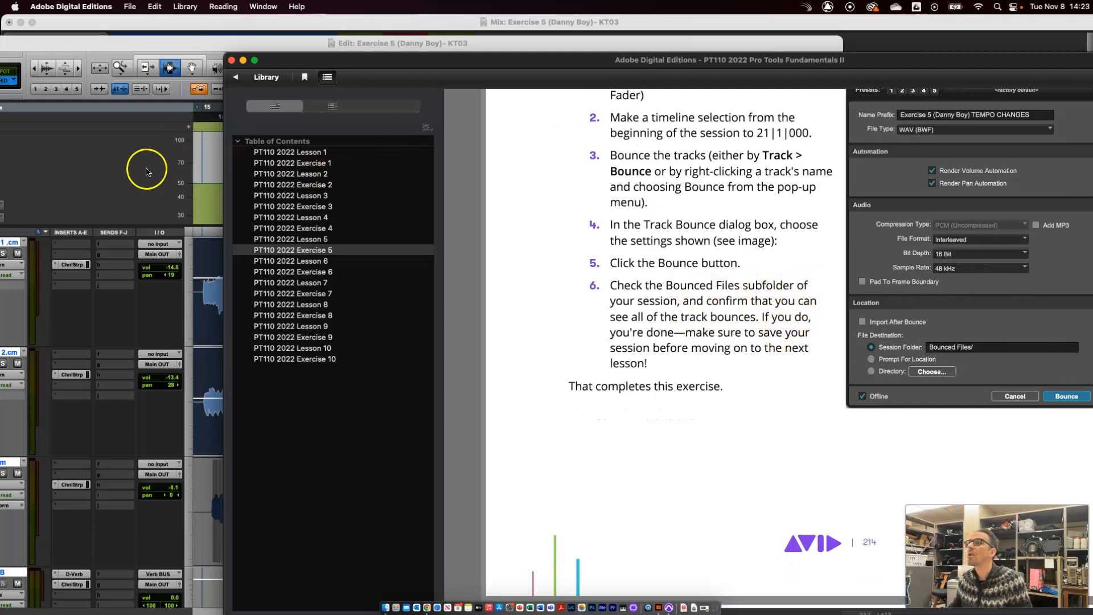
{"action": "left_click", "coordinate": [209, 172]}
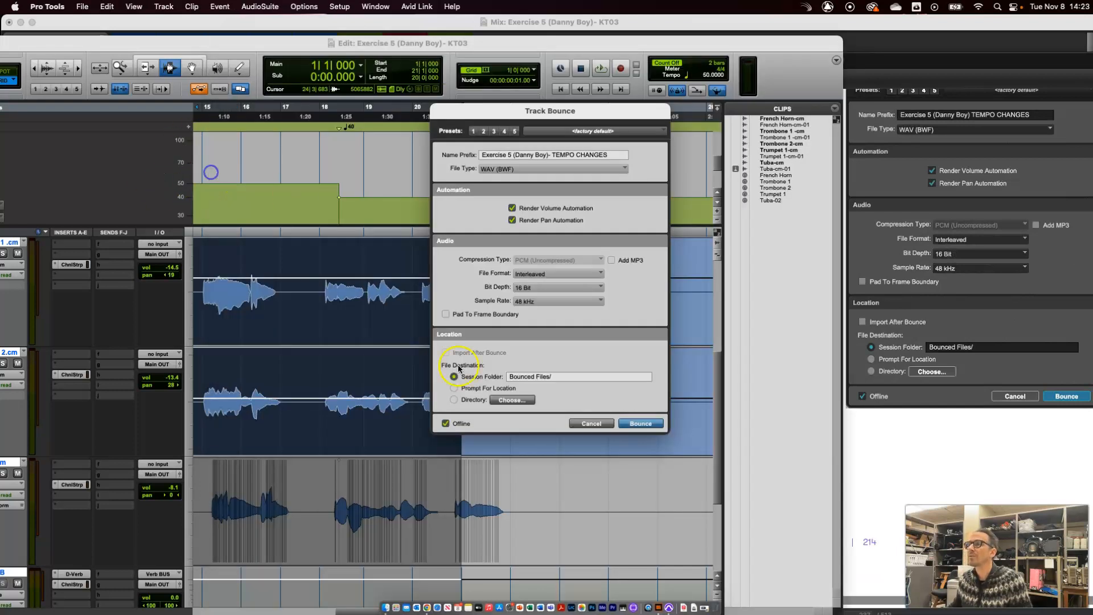
- Switch to Finder and open the Bounced Files folder of Exercise 5 (Danny Boy) in PRO TOOLS EXERCISE MEDIA on the Excess drive
{"action": "left_click", "coordinate": [385, 607]}
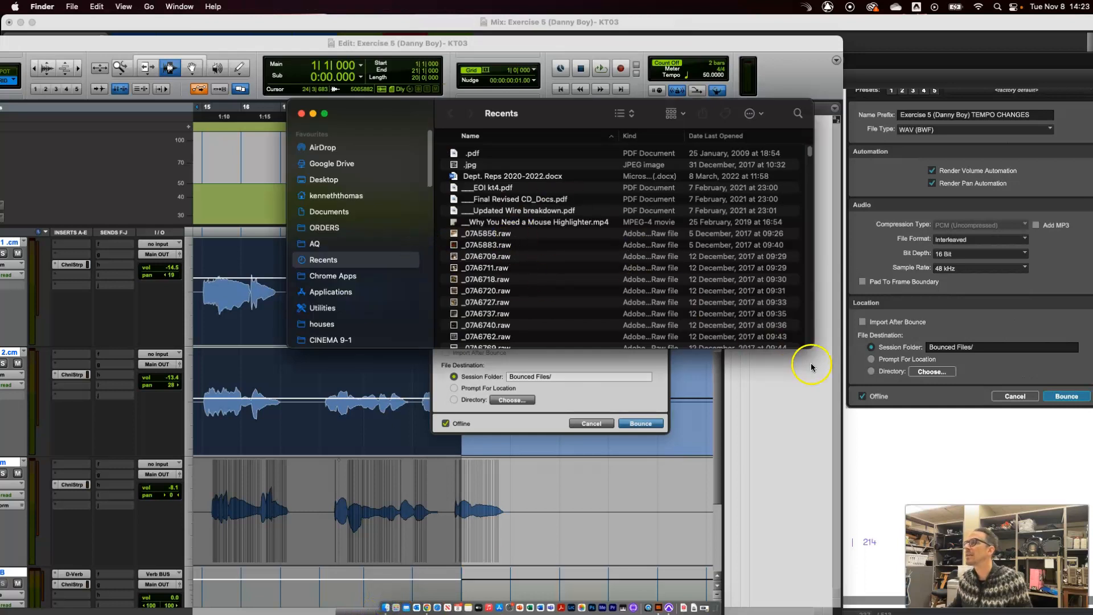
{"action": "left_click_drag", "start_coordinate": [813, 345], "coordinate": [847, 479]}
{"action": "scroll", "coordinate": [359, 302], "scroll_direction": "down", "scroll_amount": 10}
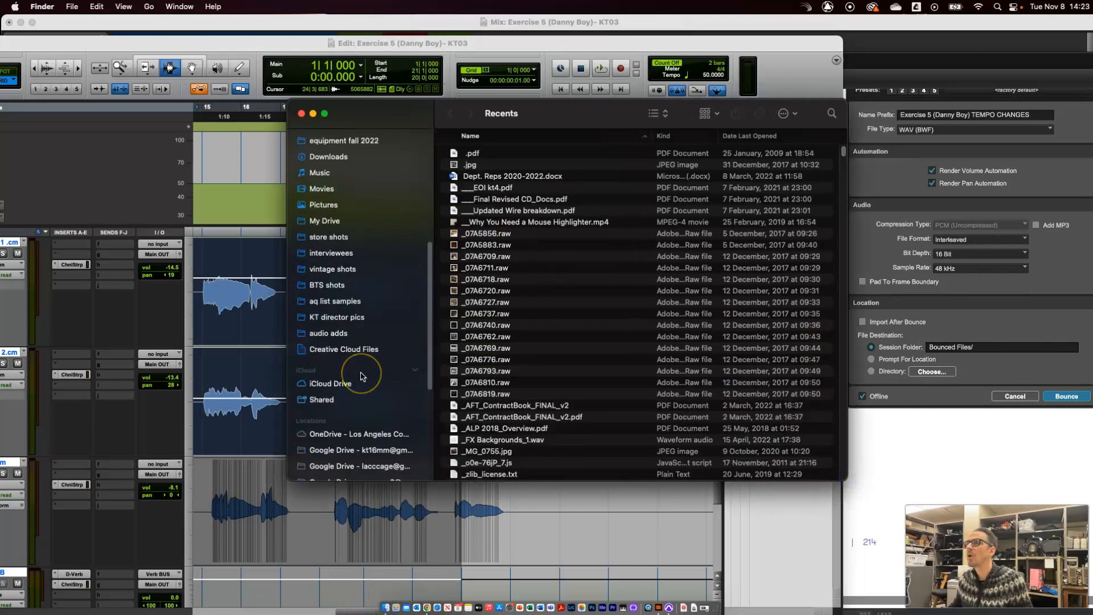
{"action": "scroll", "coordinate": [361, 376], "scroll_direction": "down", "scroll_amount": 5}
{"action": "left_click", "coordinate": [339, 337]}
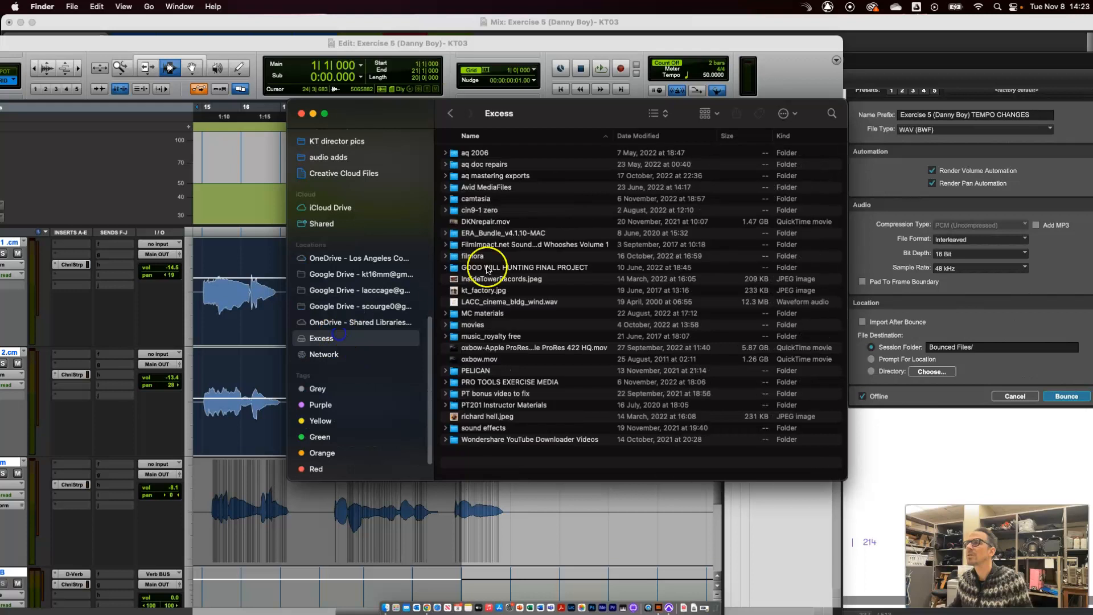
{"action": "double_click", "coordinate": [540, 382]}
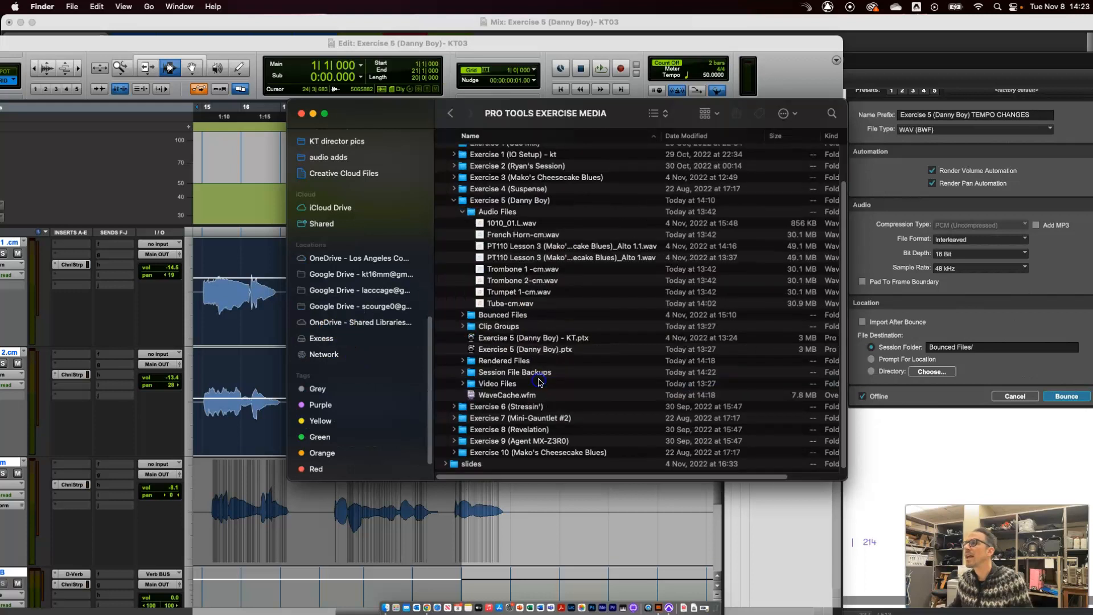
{"action": "double_click", "coordinate": [470, 318]}
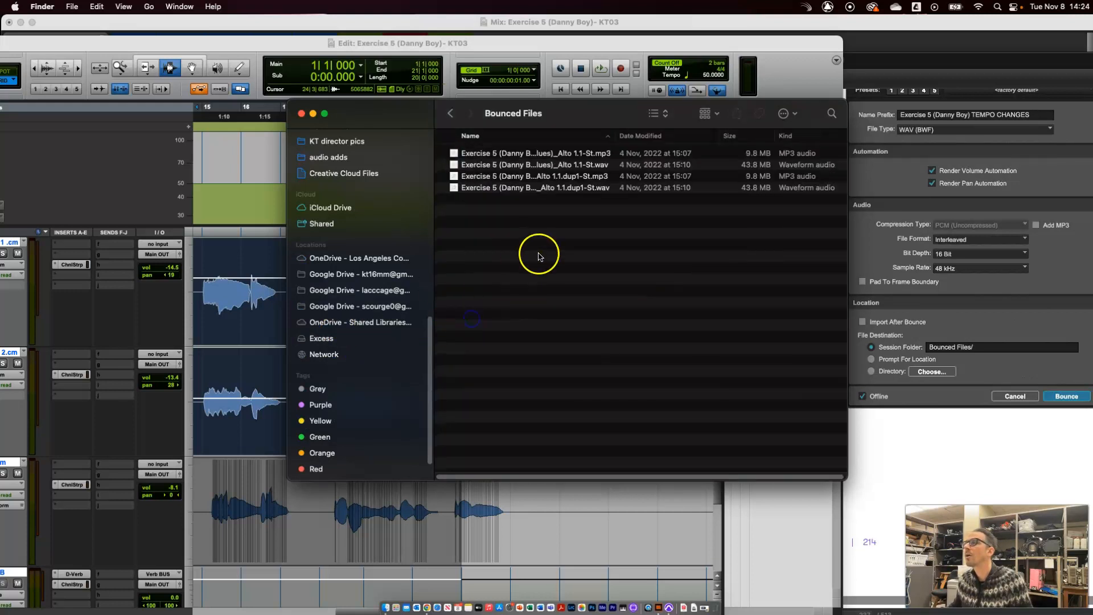
- Move the four old Alto MP3 and WAV files in the Bounced Files folder to the Bin and close the Finder window
{"action": "left_click", "coordinate": [576, 157]}
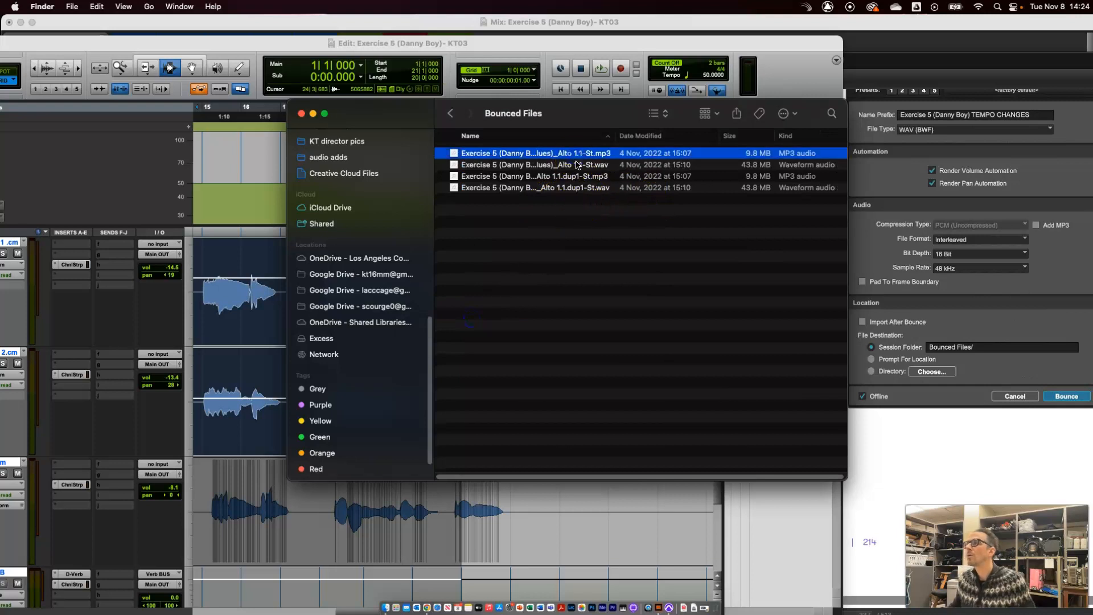
{"action": "left_click", "coordinate": [578, 188], "text": "shift"}
{"action": "right_click", "coordinate": [578, 189]}
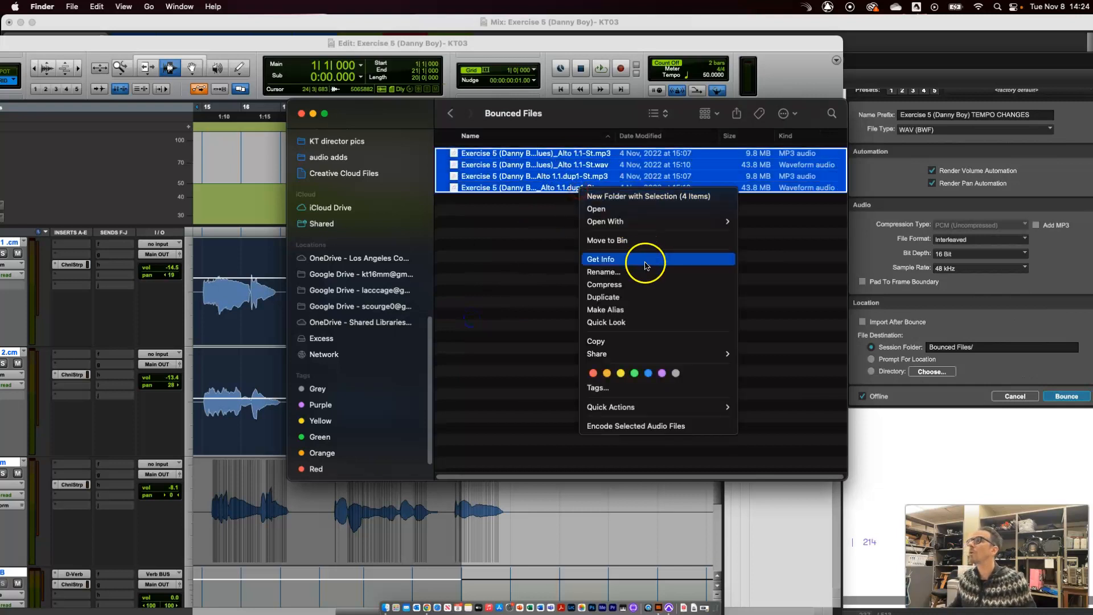
{"action": "left_click", "coordinate": [640, 239]}
{"action": "left_click", "coordinate": [443, 112]}
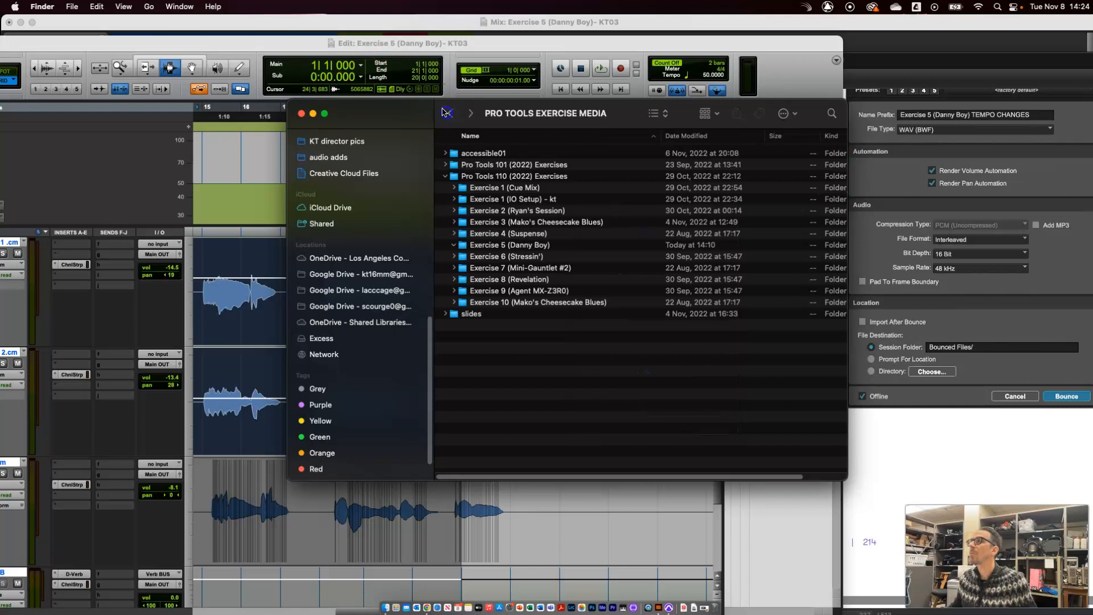
{"action": "left_click", "coordinate": [301, 113]}
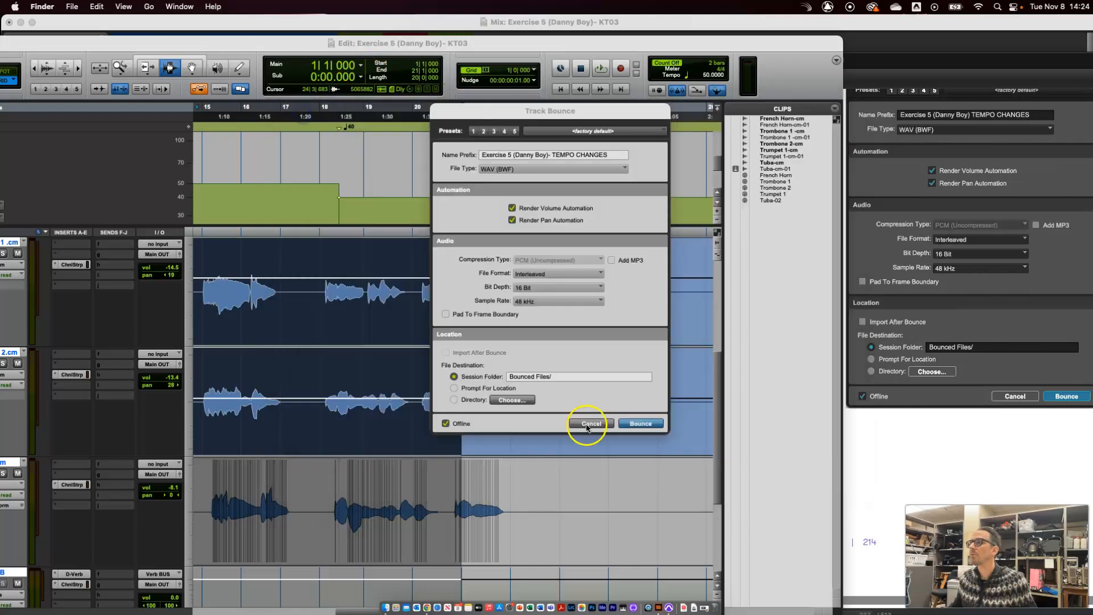
- Run the offline Track Bounce of the selected tracks with the current WAV settings into the session's Bounced Files folder
{"action": "left_click", "coordinate": [639, 424]}
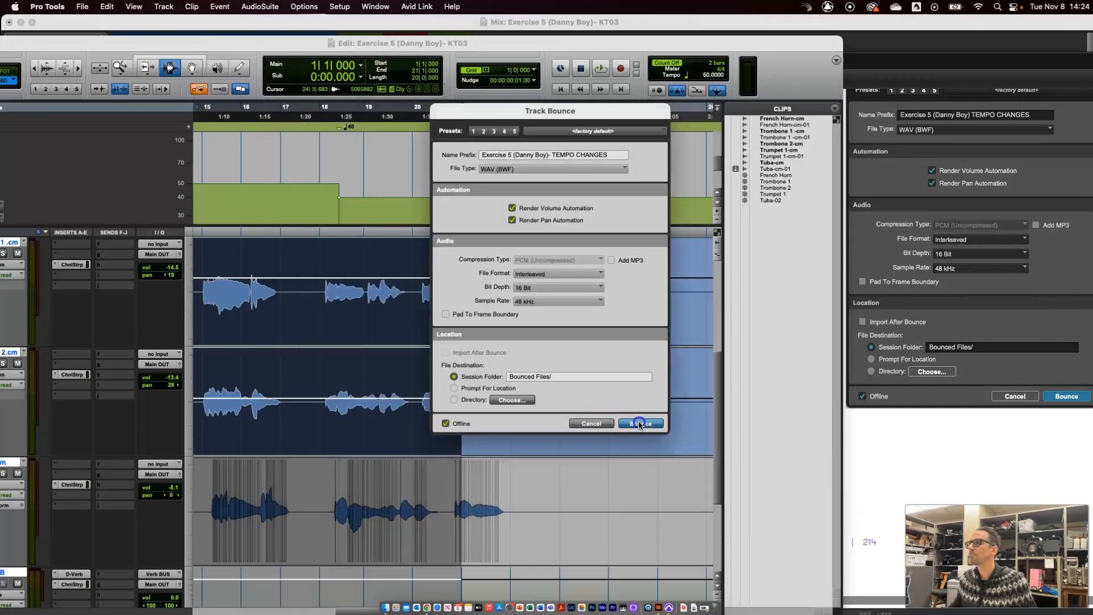
{"action": "left_click", "coordinate": [639, 424]}
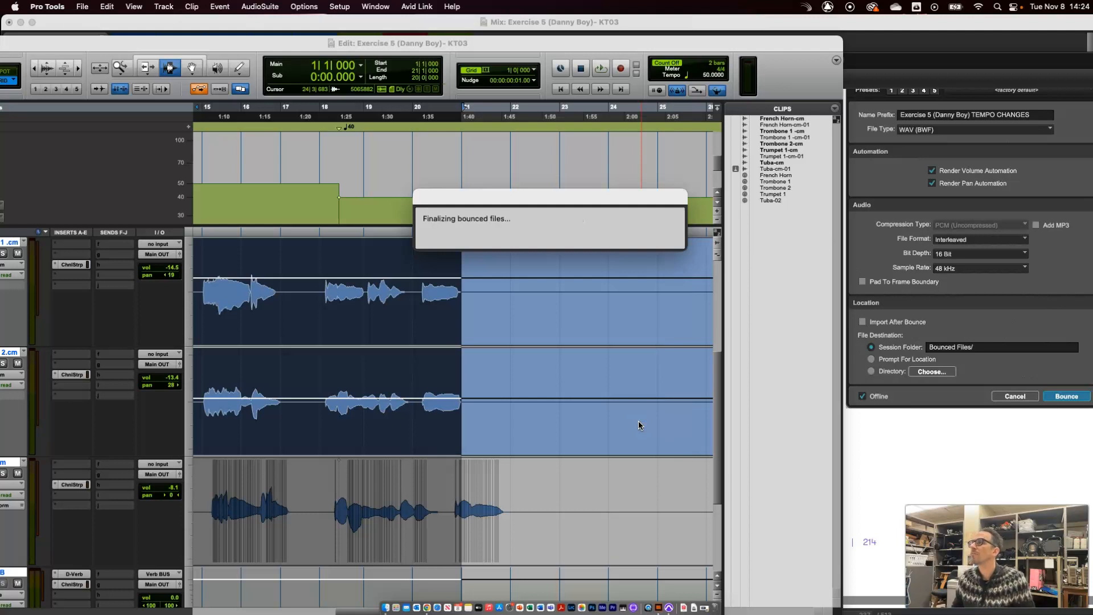
{"action": "left_click", "coordinate": [637, 463]}
- Switch to Finder and check the new bounces in the Bounced Files folder of Exercise 5 (Danny Boy) on the Excess drive
{"action": "left_click", "coordinate": [386, 608]}
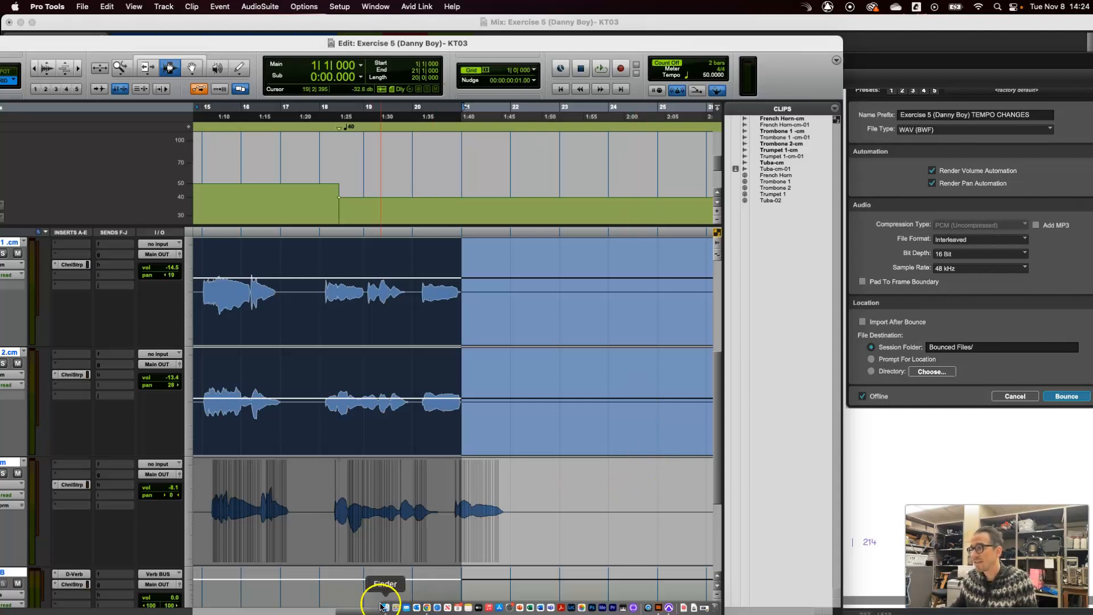
{"action": "scroll", "coordinate": [393, 393], "scroll_direction": "down", "scroll_amount": 10}
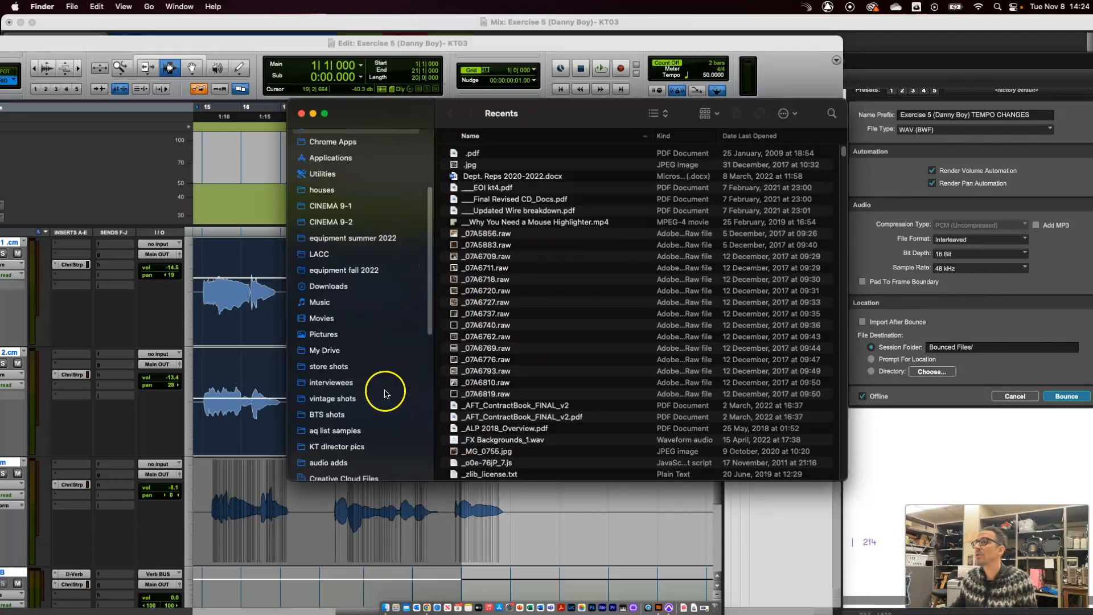
{"action": "scroll", "coordinate": [352, 429], "scroll_direction": "down", "scroll_amount": 5}
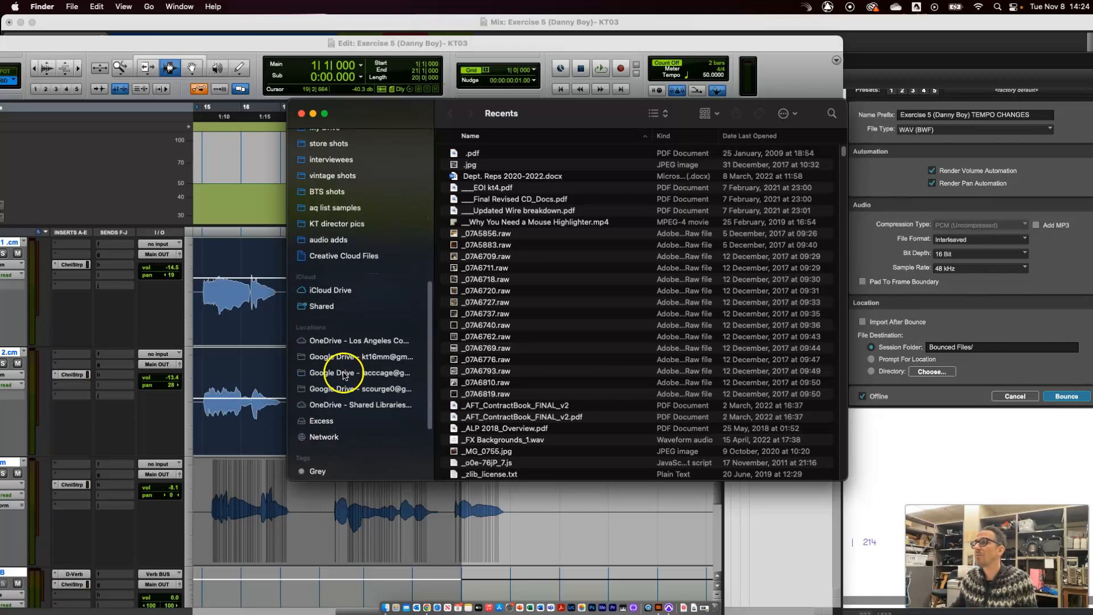
{"action": "left_click", "coordinate": [343, 421]}
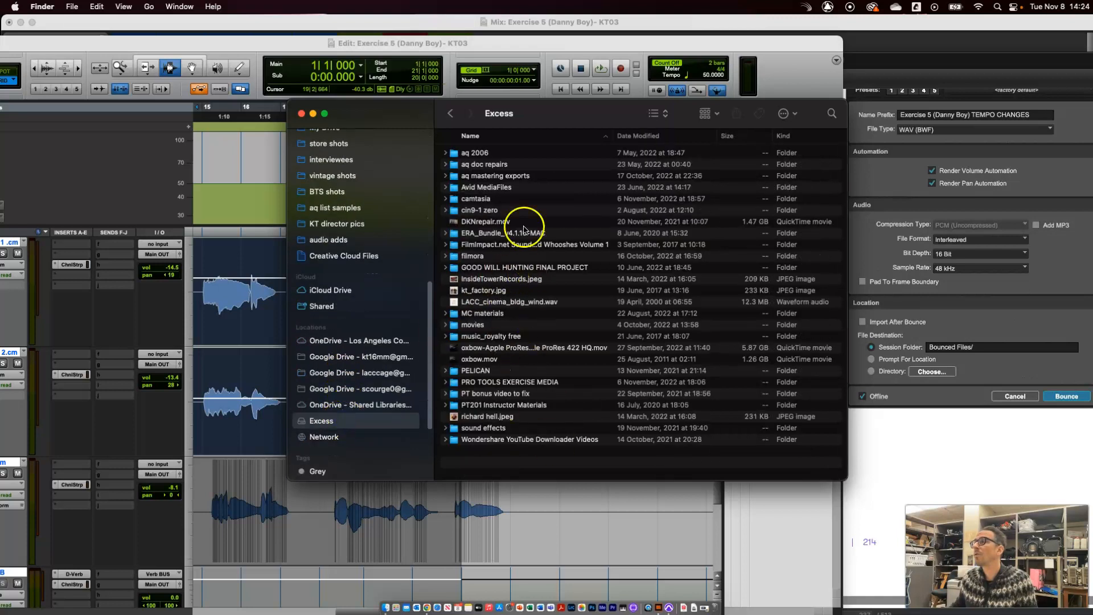
{"action": "left_click", "coordinate": [534, 383]}
{"action": "double_click", "coordinate": [534, 384]}
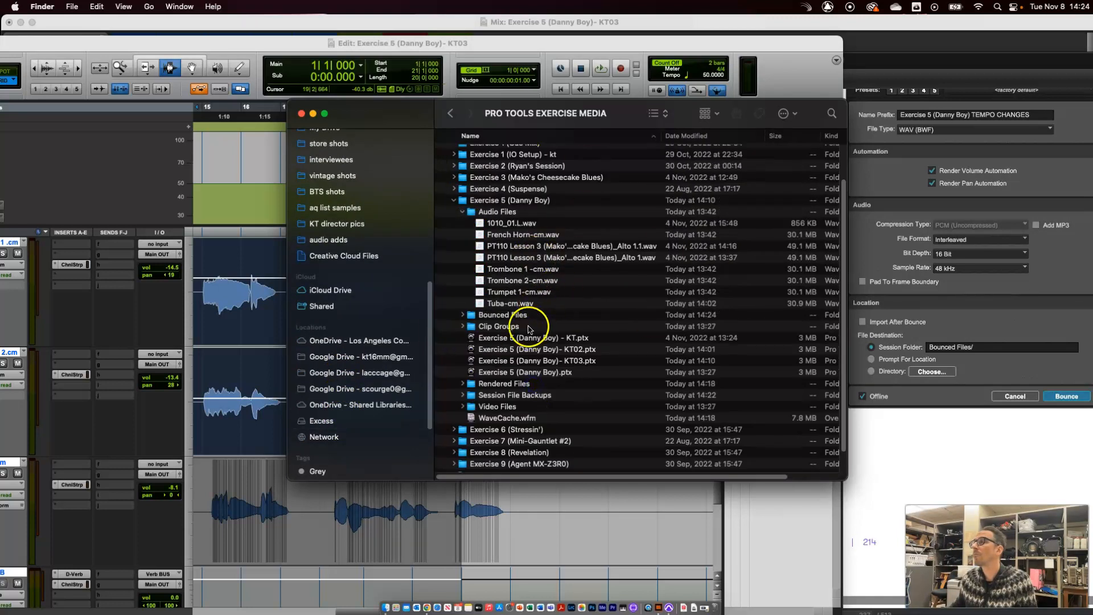
{"action": "left_click", "coordinate": [461, 203]}
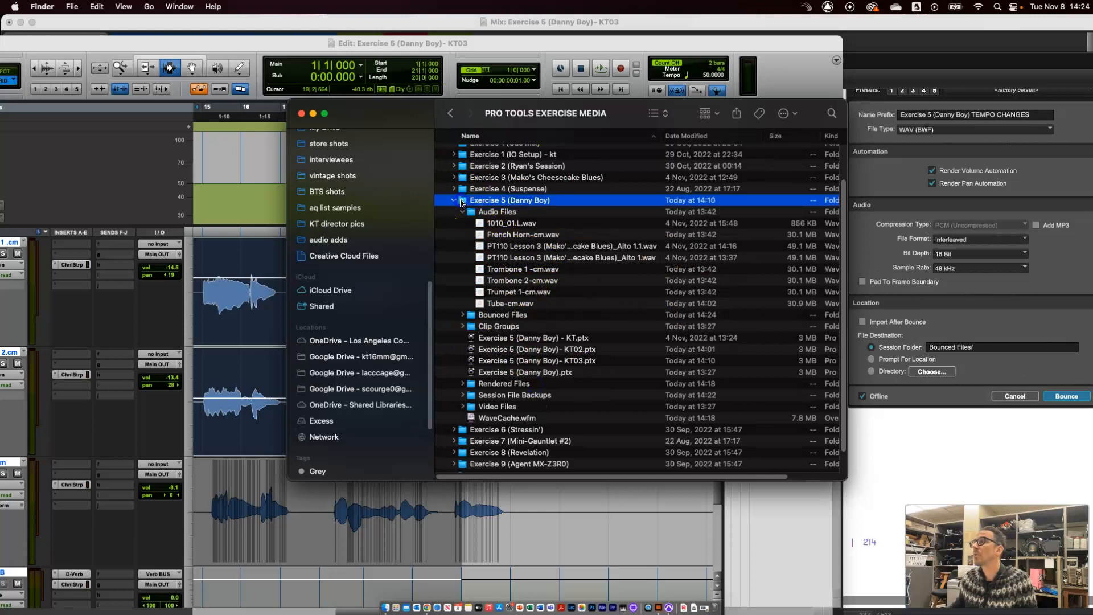
{"action": "double_click", "coordinate": [514, 317]}
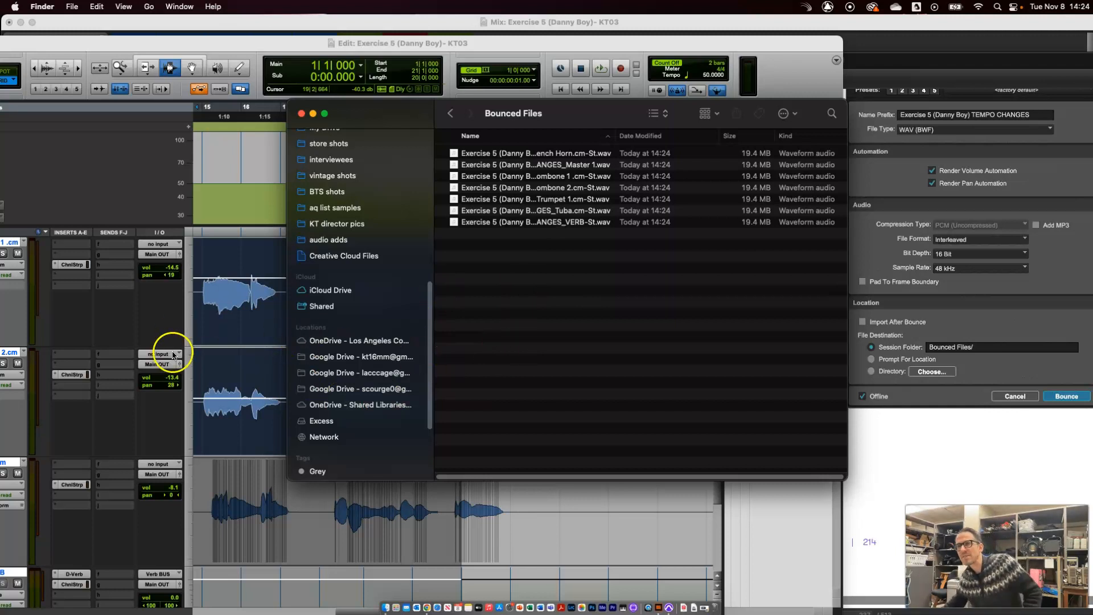
- Return to the Pro Tools Edit window and select from 17|1|000 to 24|1|000 on the Tuba.cm track
{"action": "left_click", "coordinate": [598, 543]}
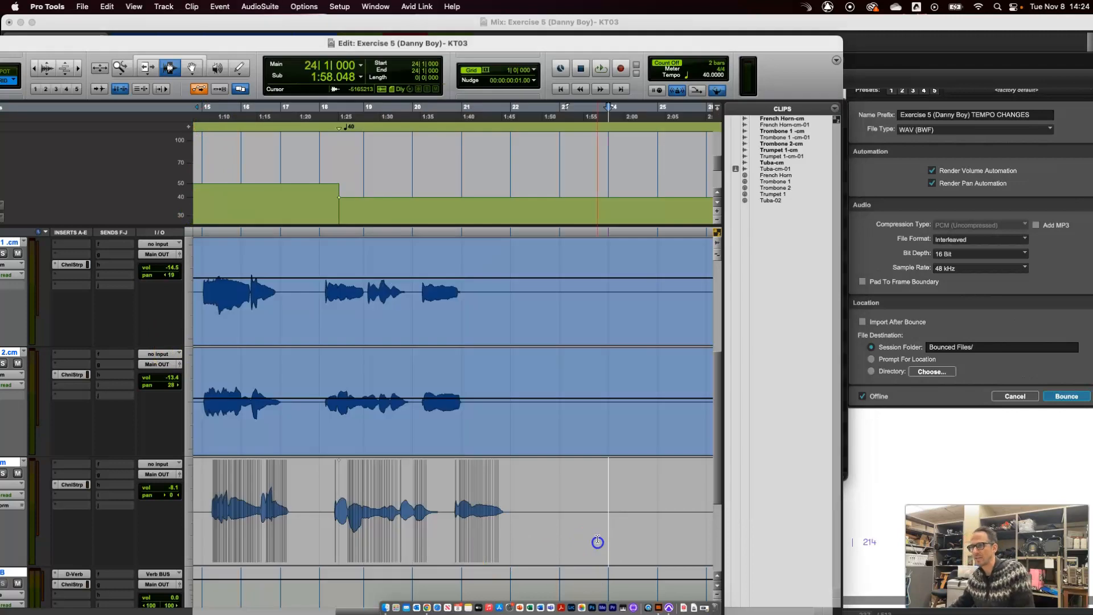
{"action": "left_click", "coordinate": [352, 323]}
{"action": "left_click_drag", "start_coordinate": [266, 308], "coordinate": [542, 305]}
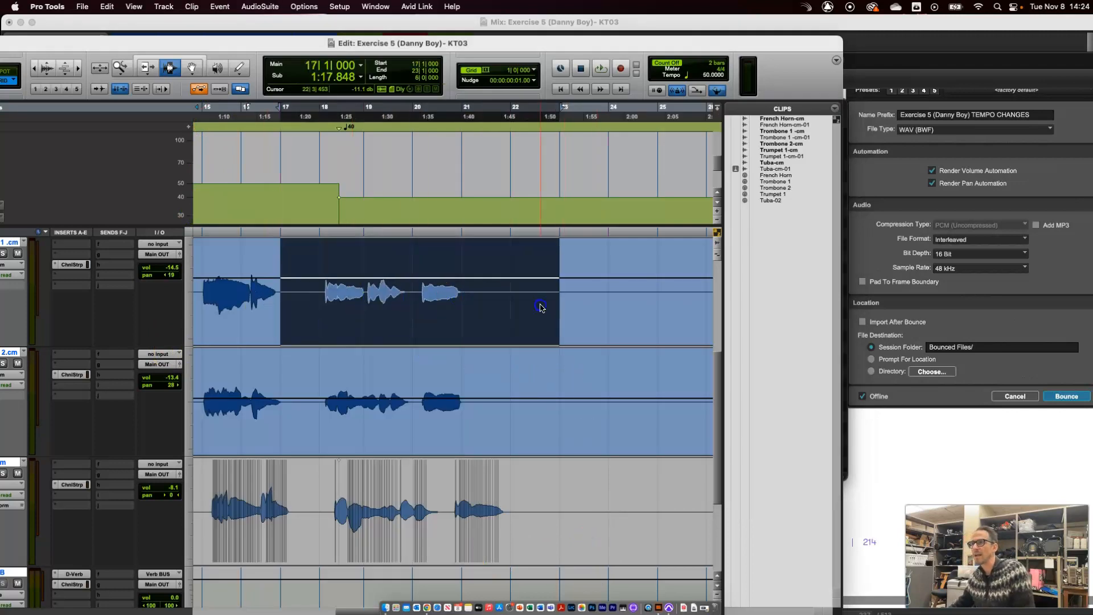
{"action": "left_click_drag", "start_coordinate": [240, 413], "coordinate": [605, 418]}
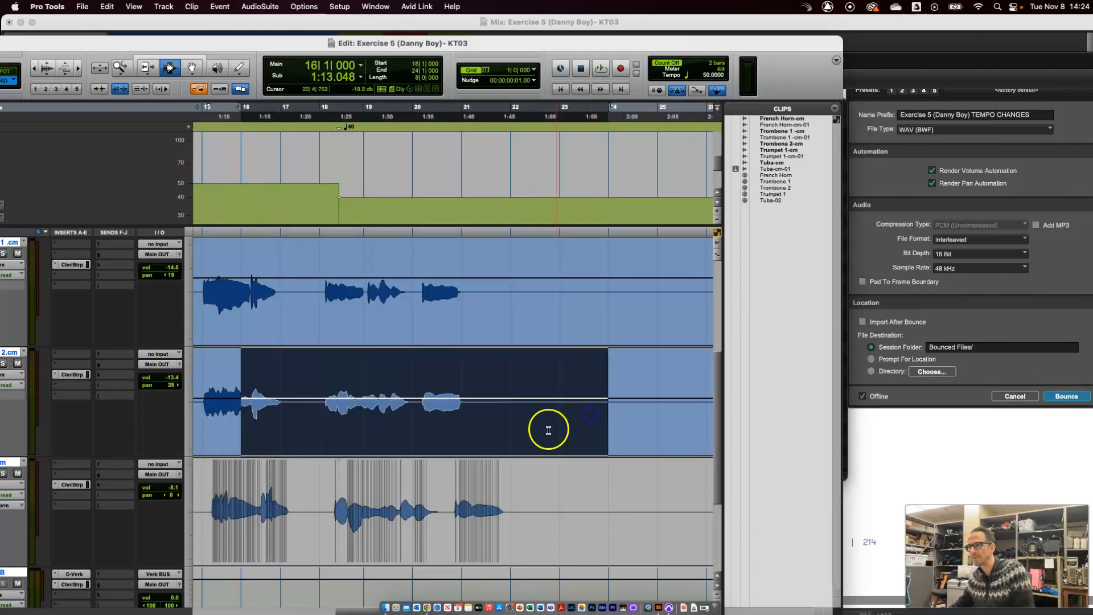
{"action": "left_click_drag", "start_coordinate": [307, 497], "coordinate": [586, 482]}
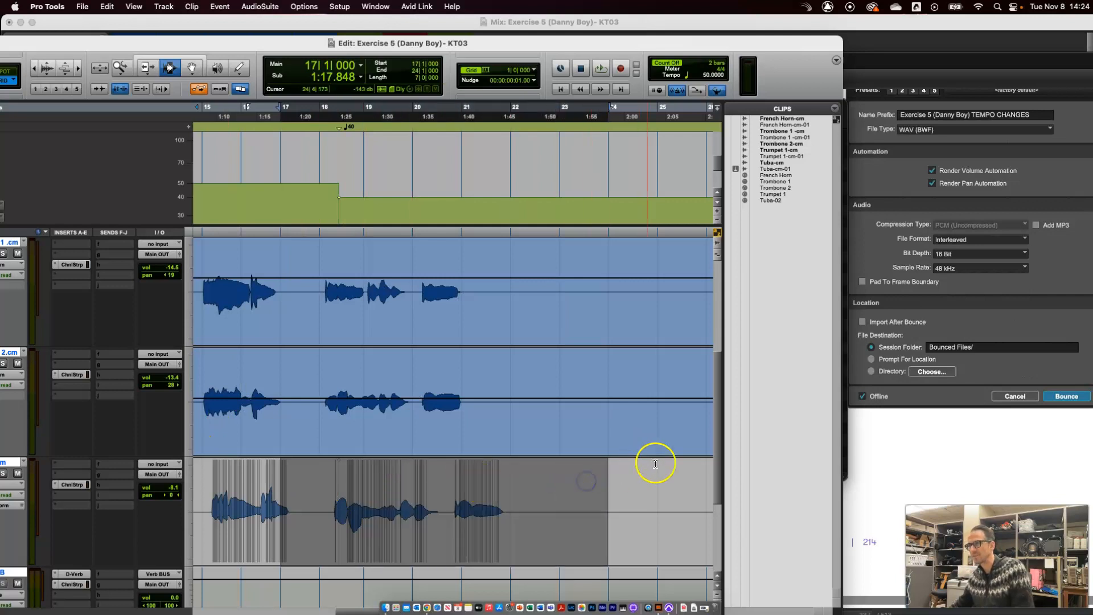
- Compare where the Track Bounce and Bounce Mix commands are found
{"action": "left_click", "coordinate": [83, 6]}
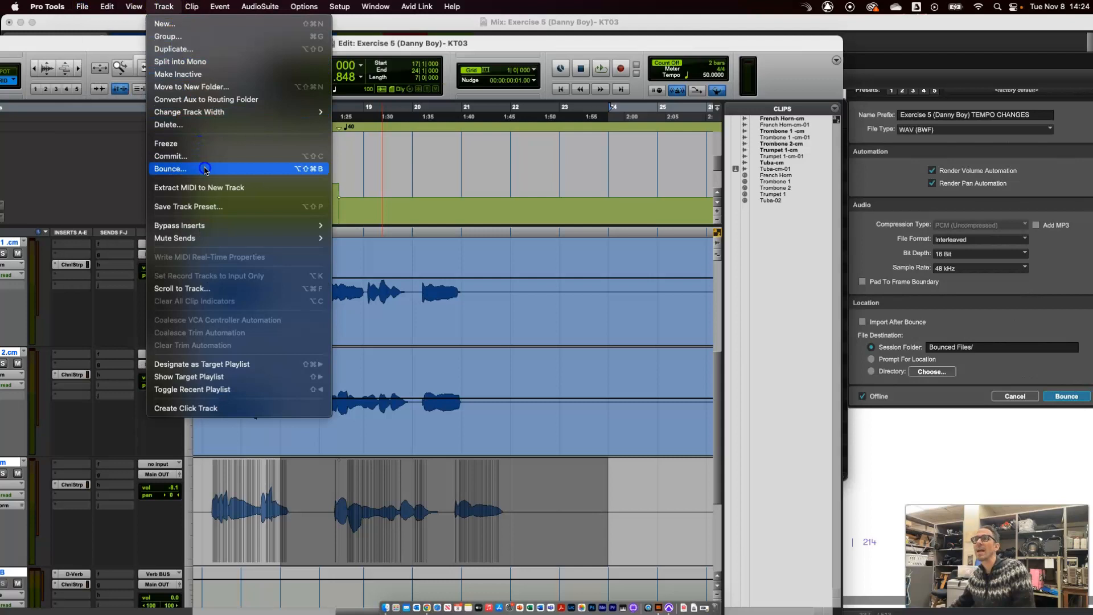
{"action": "mouse_move", "coordinate": [82, 6]}
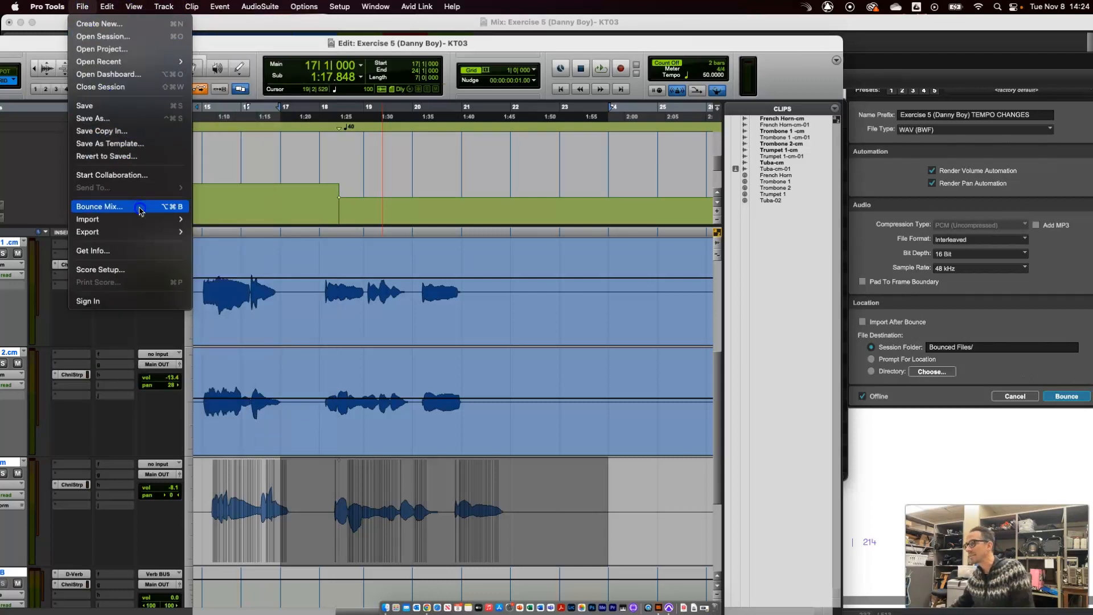
{"action": "left_click", "coordinate": [518, 421]}
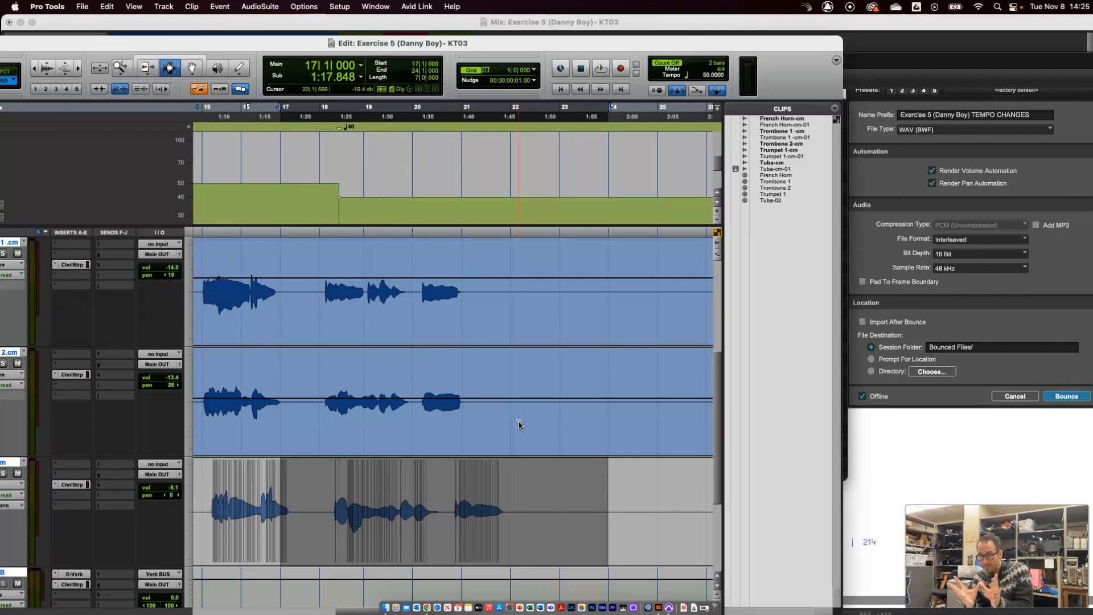
{"action": "left_click", "coordinate": [334, 278]}
{"action": "left_click", "coordinate": [162, 89]}
{"action": "left_click", "coordinate": [82, 6]}
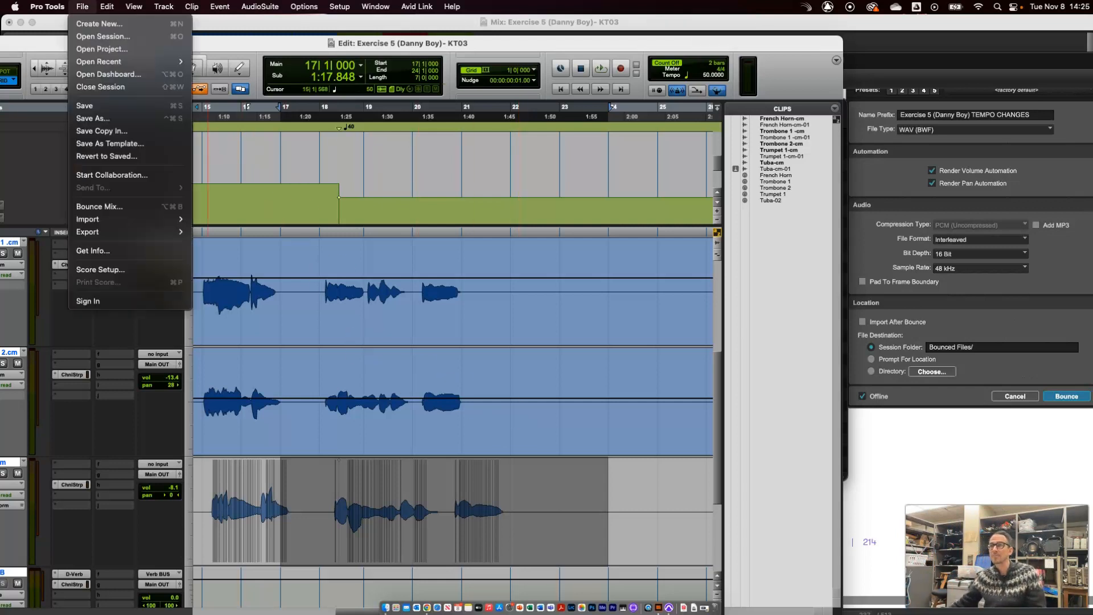
{"action": "left_click", "coordinate": [346, 241]}
{"action": "left_click", "coordinate": [641, 481]}
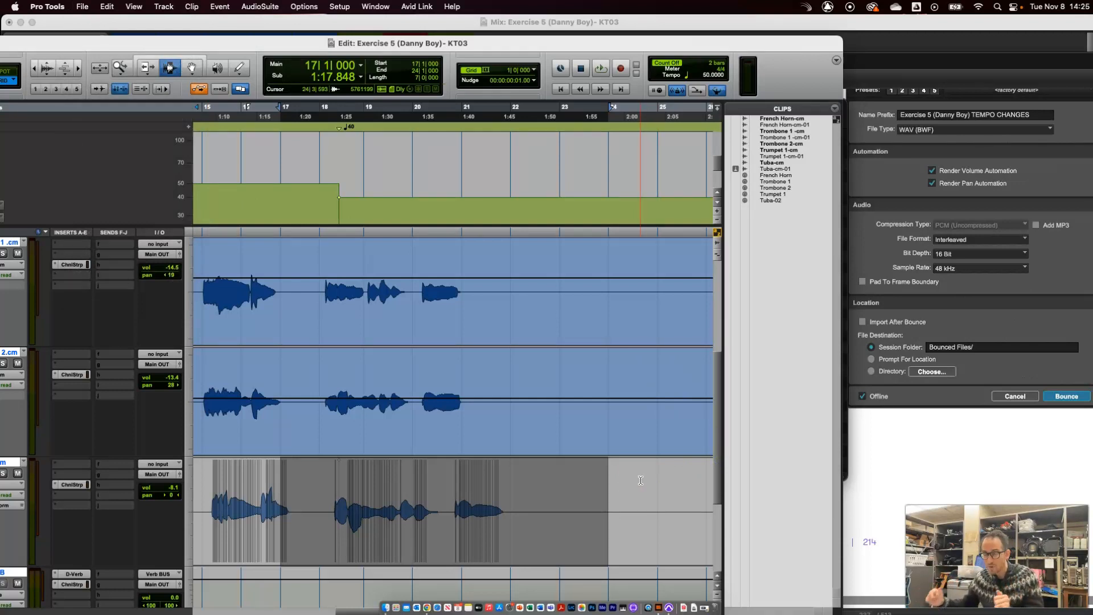
- Reposition the Edit window so its track names and controls are fully in view
{"action": "left_click_drag", "start_coordinate": [125, 48], "coordinate": [230, 44]}
{"action": "left_click", "coordinate": [133, 6]}
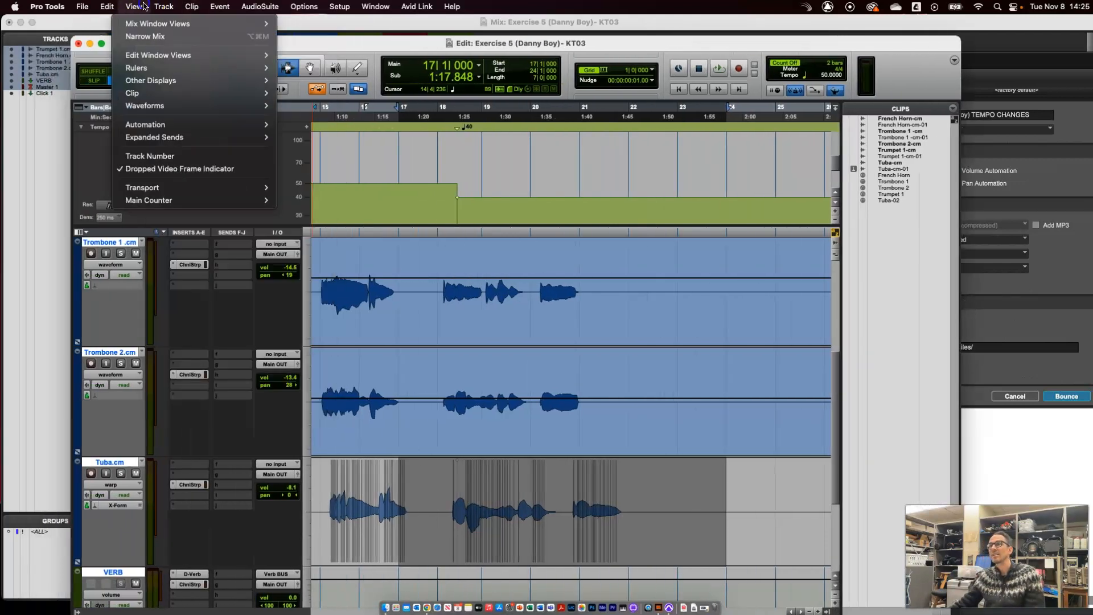
{"action": "mouse_move", "coordinate": [163, 6]}
{"action": "left_click", "coordinate": [511, 181]}
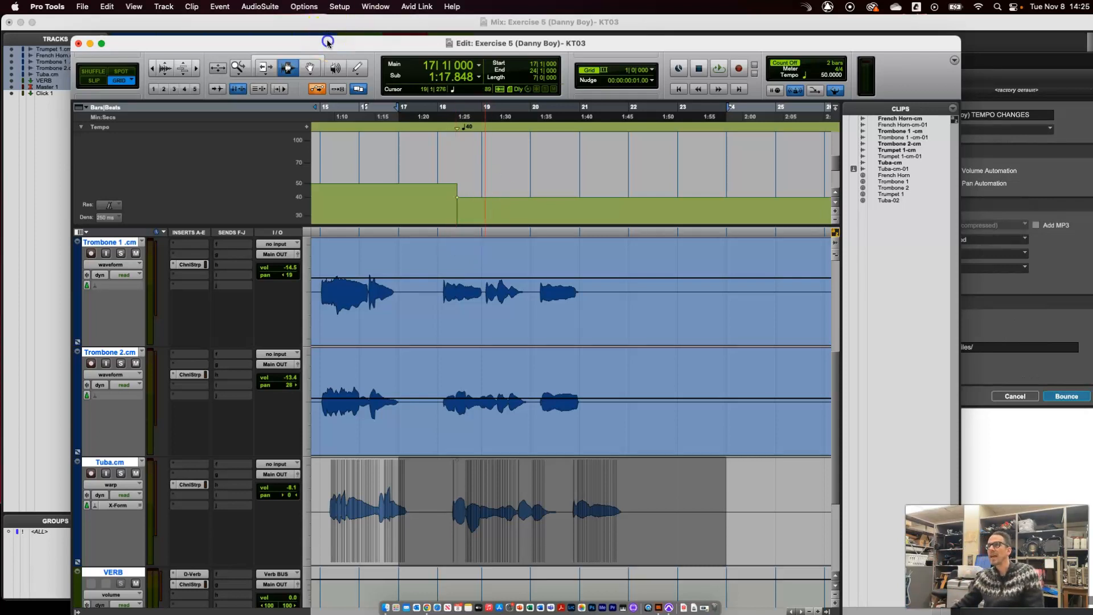
{"action": "left_click_drag", "start_coordinate": [328, 42], "coordinate": [292, 24]}
- Set the track height of Trombone 2, Tuba, Trombone 1, French Horn and Trumpet 1 to medium
{"action": "scroll", "coordinate": [483, 261], "scroll_direction": "down", "scroll_amount": 3}
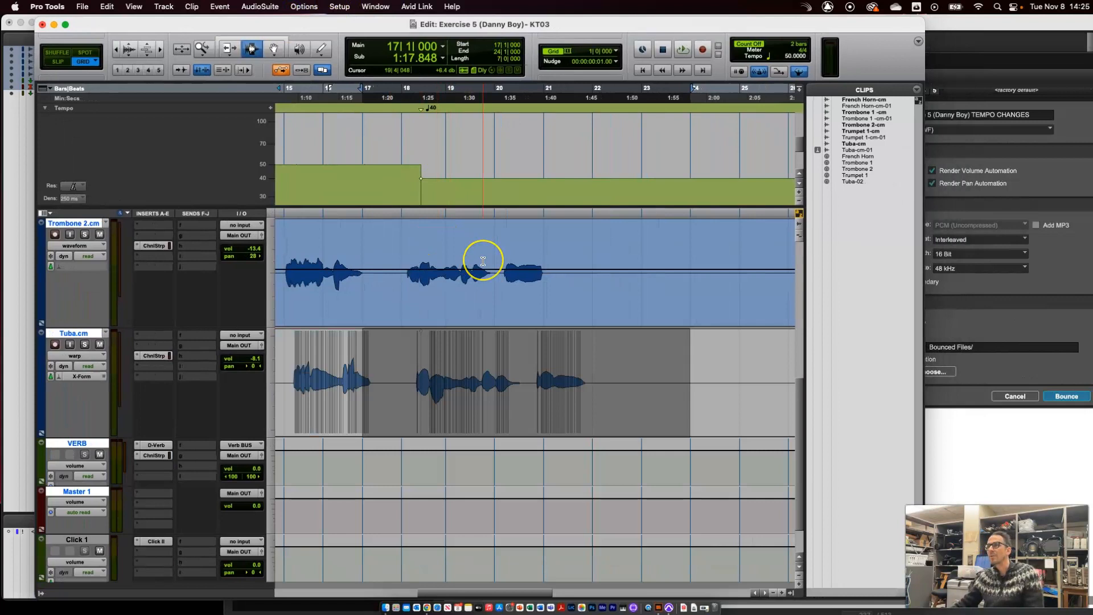
{"action": "scroll", "coordinate": [483, 261], "scroll_direction": "up", "scroll_amount": 3}
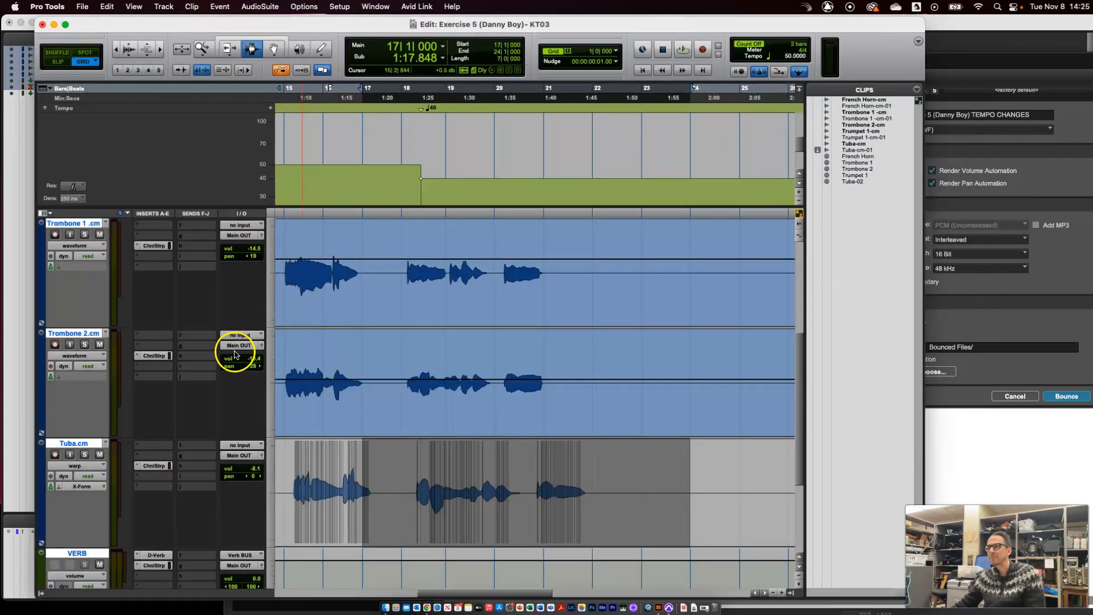
{"action": "left_click", "coordinate": [271, 373]}
{"action": "left_click", "coordinate": [289, 366]}
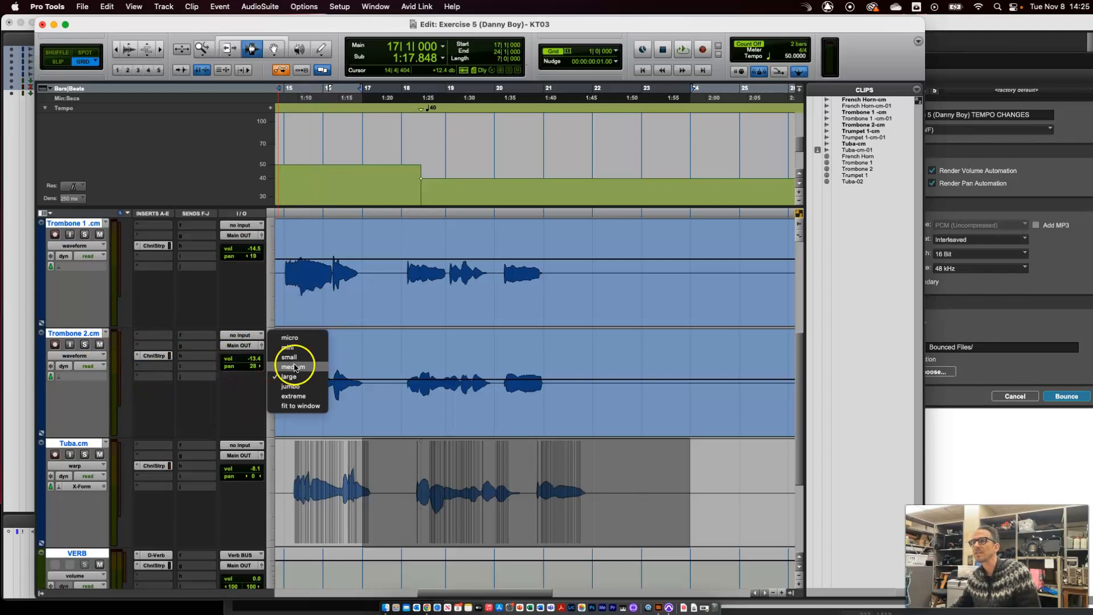
{"action": "left_click", "coordinate": [268, 429]}
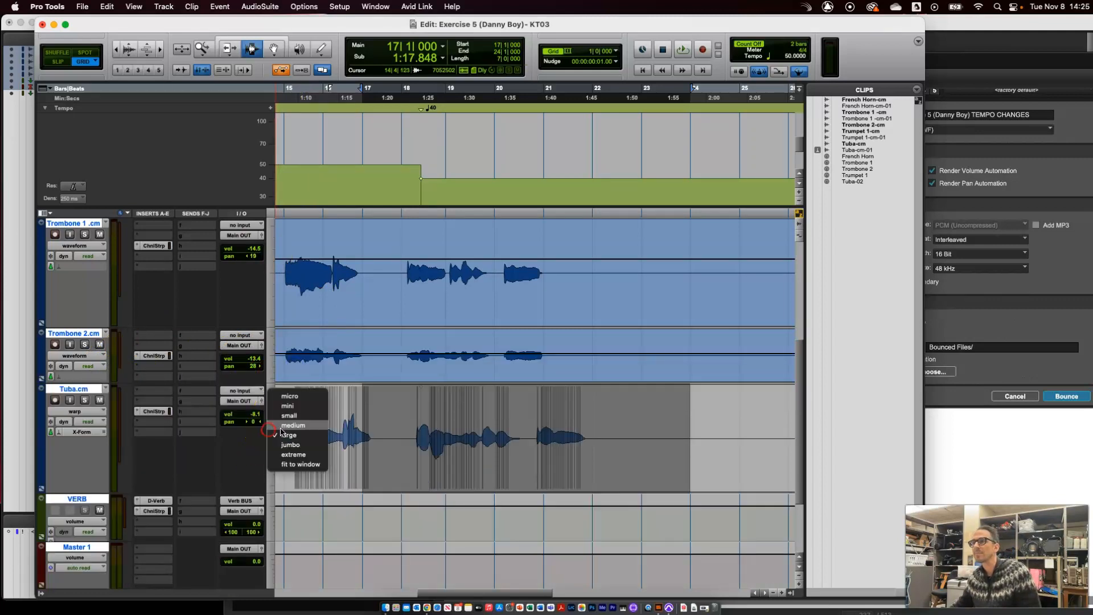
{"action": "left_click", "coordinate": [291, 427]}
{"action": "left_click", "coordinate": [268, 281]}
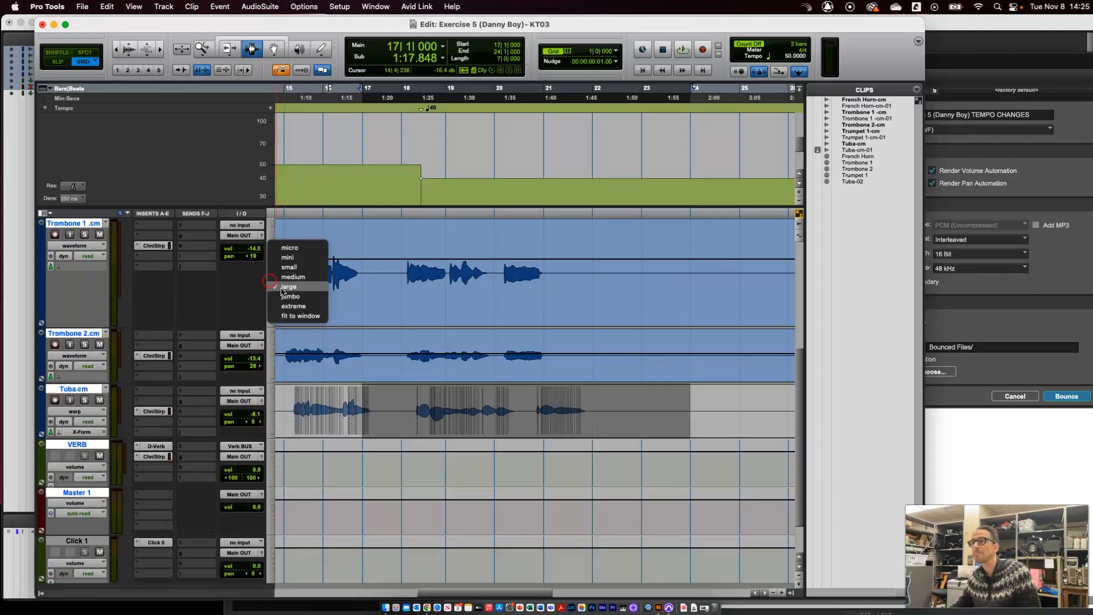
{"action": "left_click", "coordinate": [286, 277]}
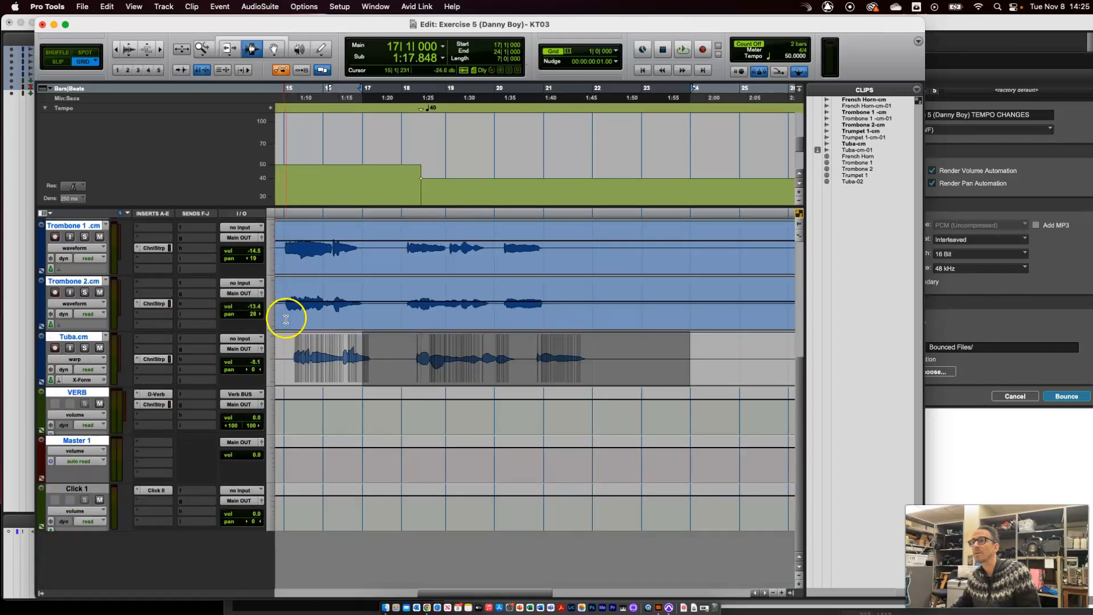
{"action": "scroll", "coordinate": [296, 319], "scroll_direction": "up", "scroll_amount": 4}
{"action": "left_click", "coordinate": [268, 390]}
{"action": "left_click", "coordinate": [294, 388]}
{"action": "left_click", "coordinate": [268, 288]}
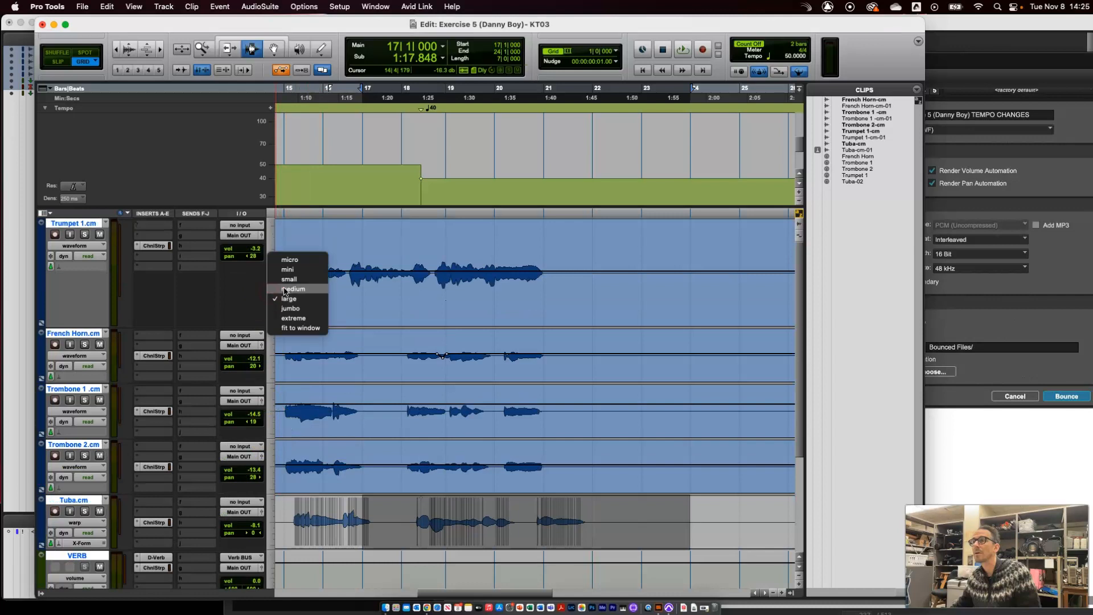
{"action": "left_click", "coordinate": [284, 288]}
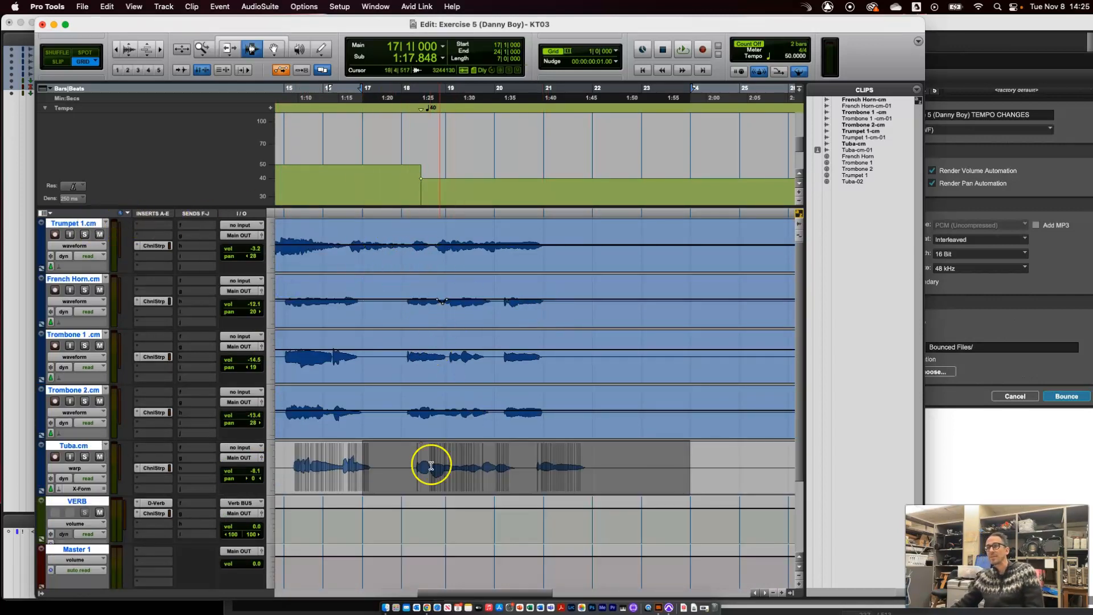
- Keep Tuba.cm in warp view, frame the tempo changes together with the tracks, and take a screenshot of the Edit window
{"action": "left_click", "coordinate": [89, 468]}
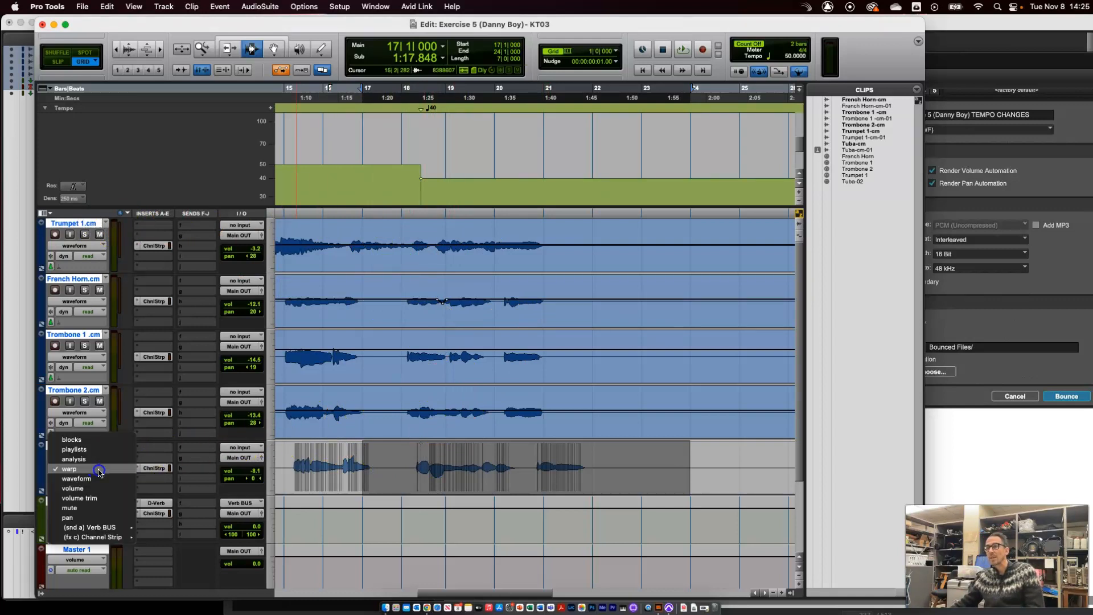
{"action": "left_click", "coordinate": [99, 470]}
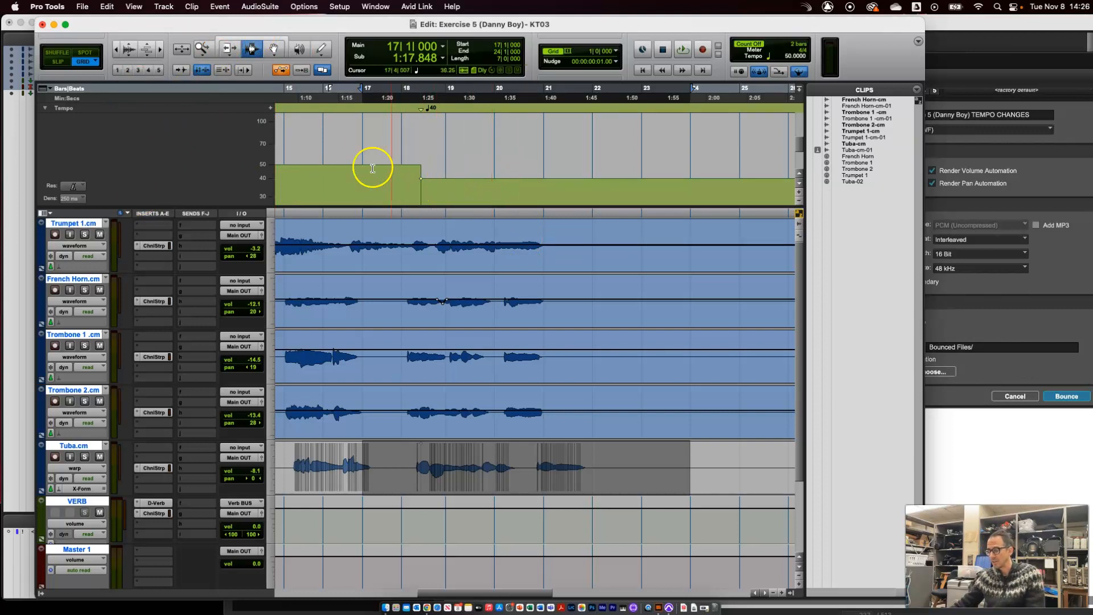
{"action": "double_click", "coordinate": [201, 47]}
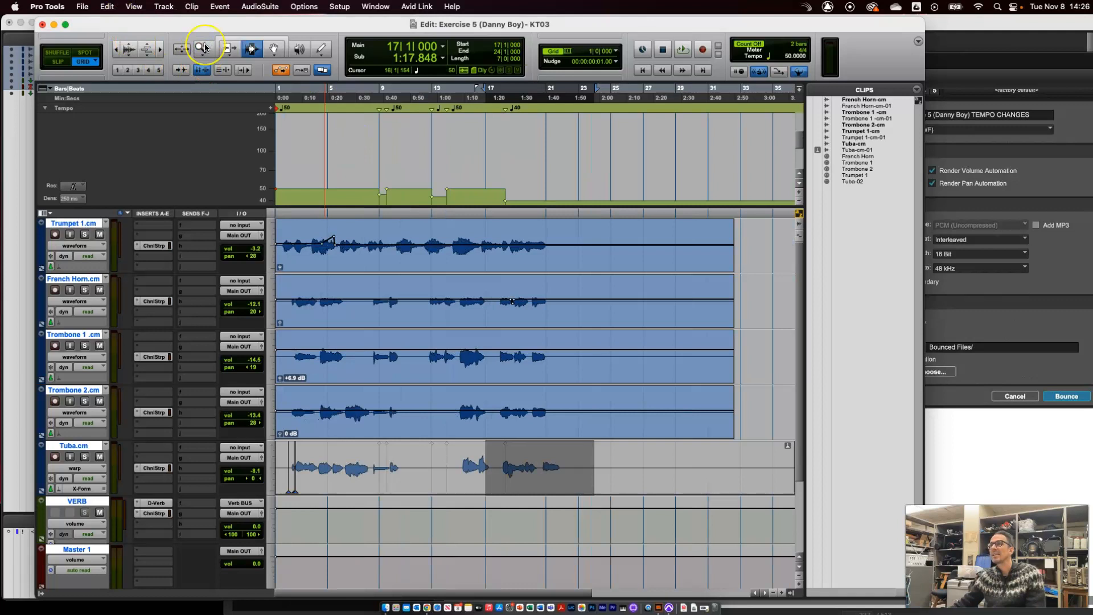
{"action": "left_click", "coordinate": [159, 50]}
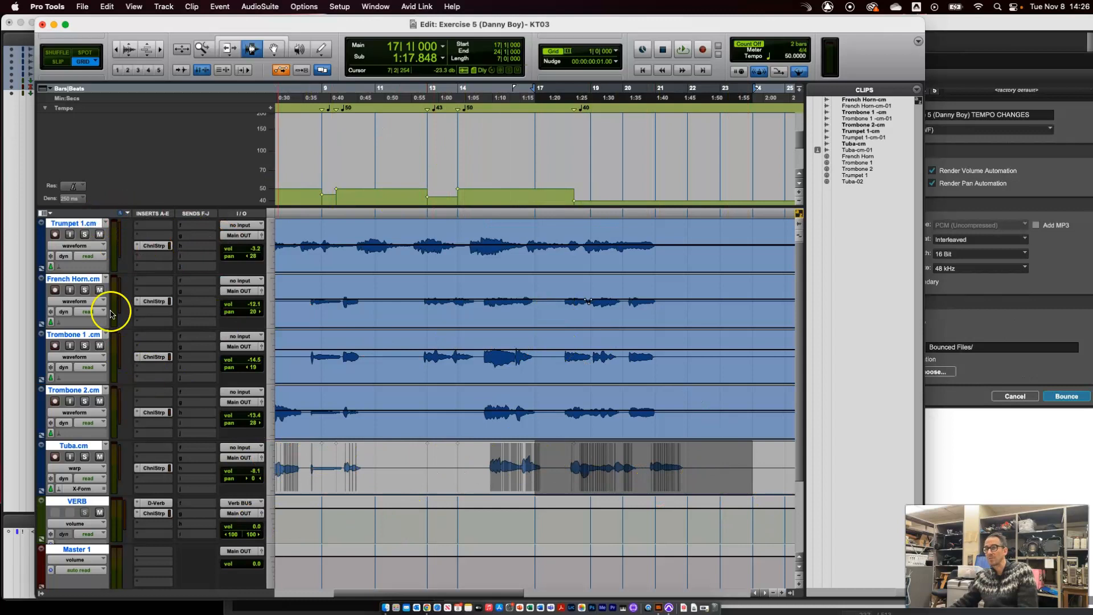
{"action": "key", "text": "super+shift+4"}
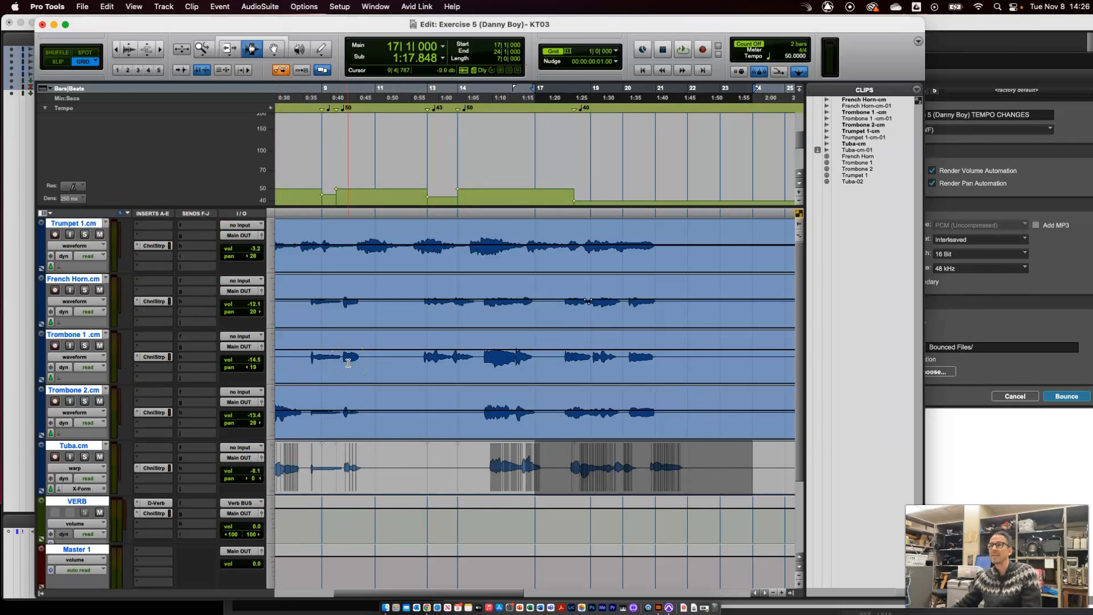
{"action": "left_click_drag", "start_coordinate": [35, 19], "coordinate": [858, 591]}
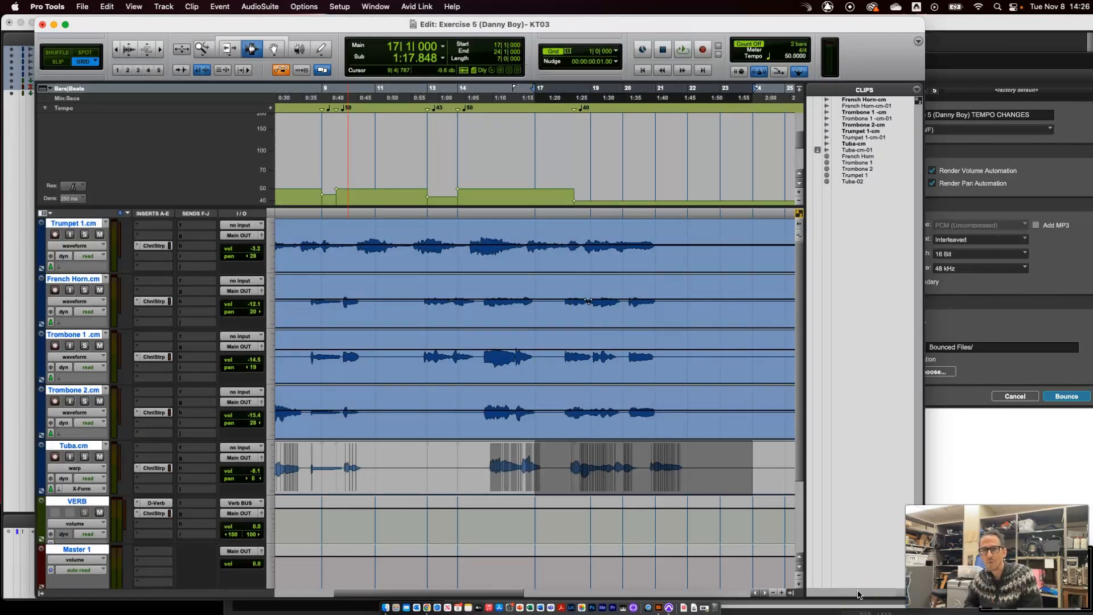